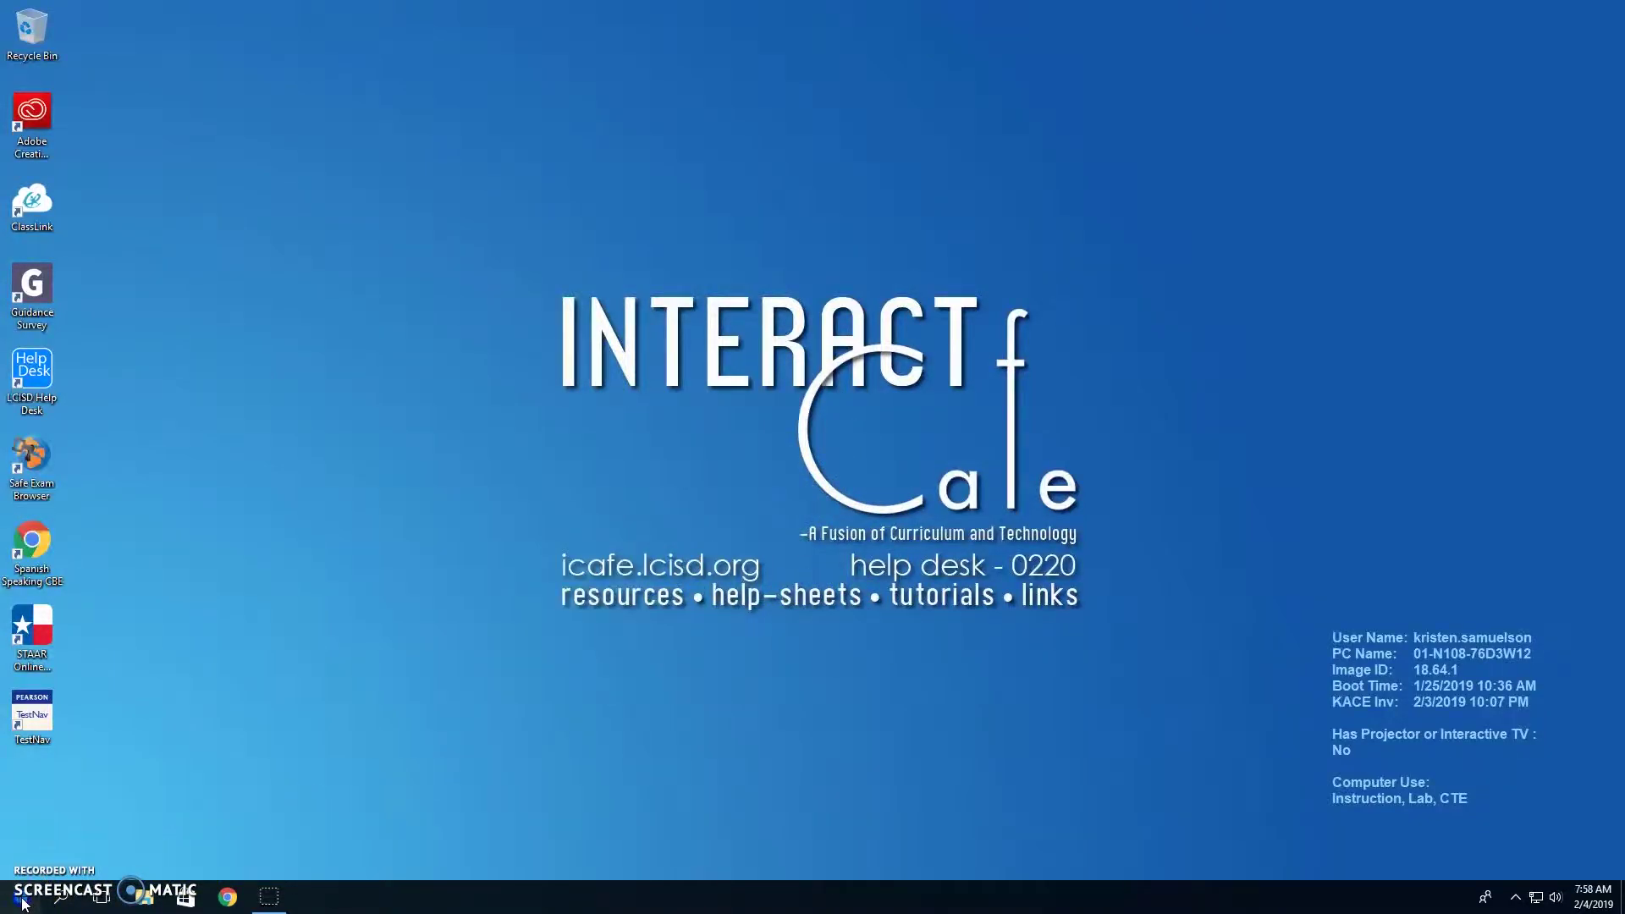
- Launch ClassLink from the LCISD Recommendations tiles in the Start menu
{"action": "left_click", "coordinate": [22, 898]}
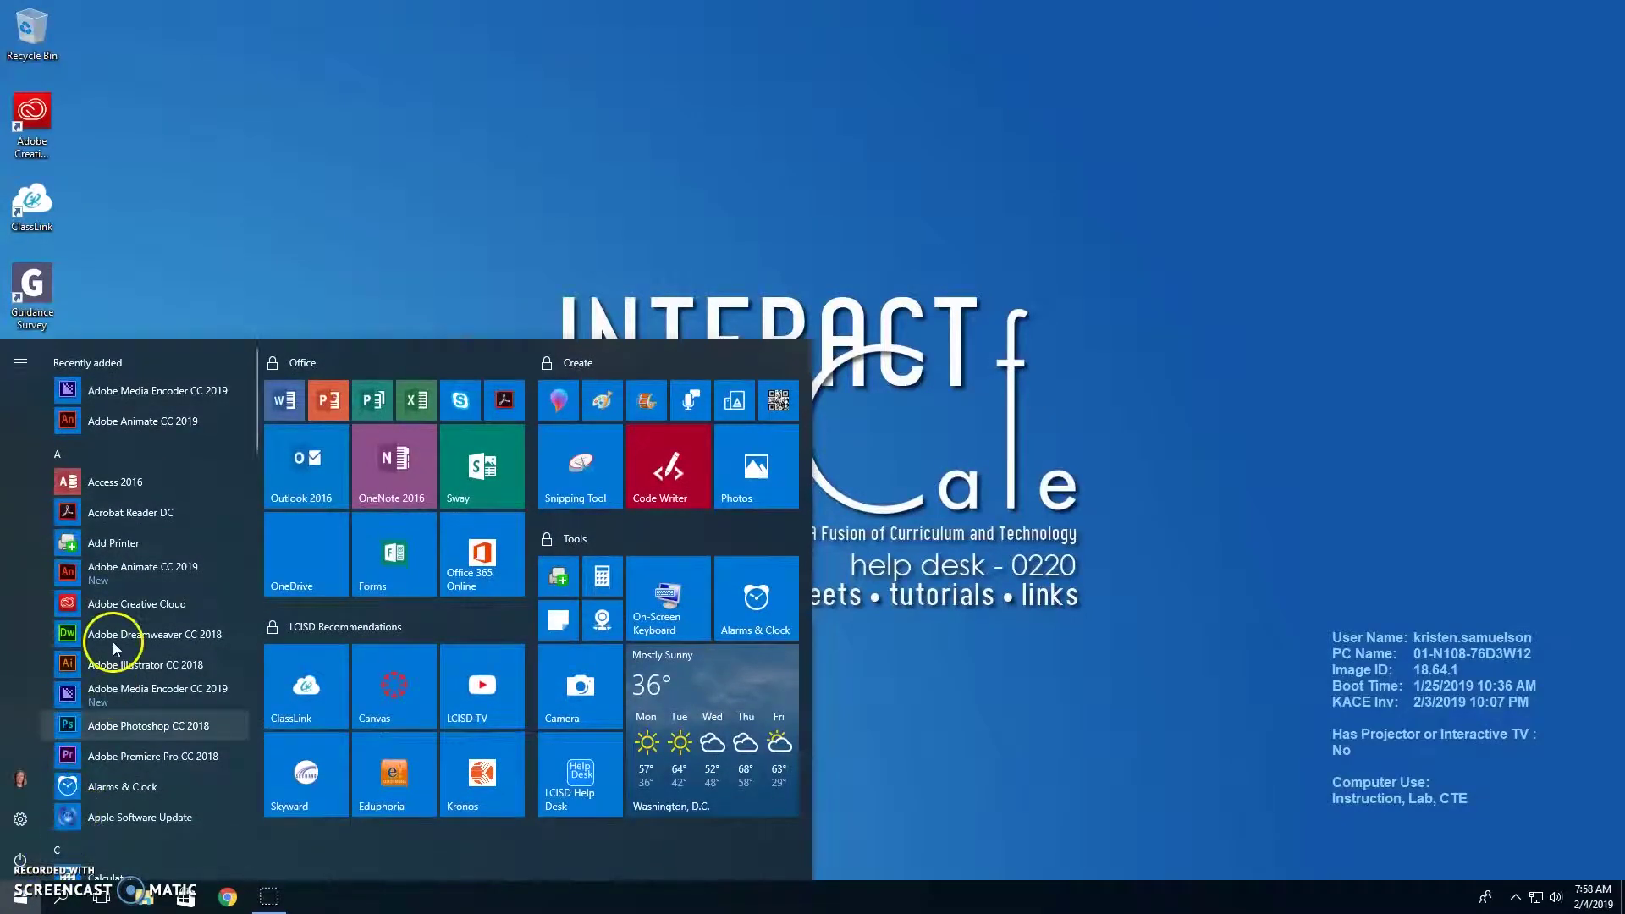
{"action": "left_click_drag", "start_coordinate": [258, 369], "coordinate": [216, 358]}
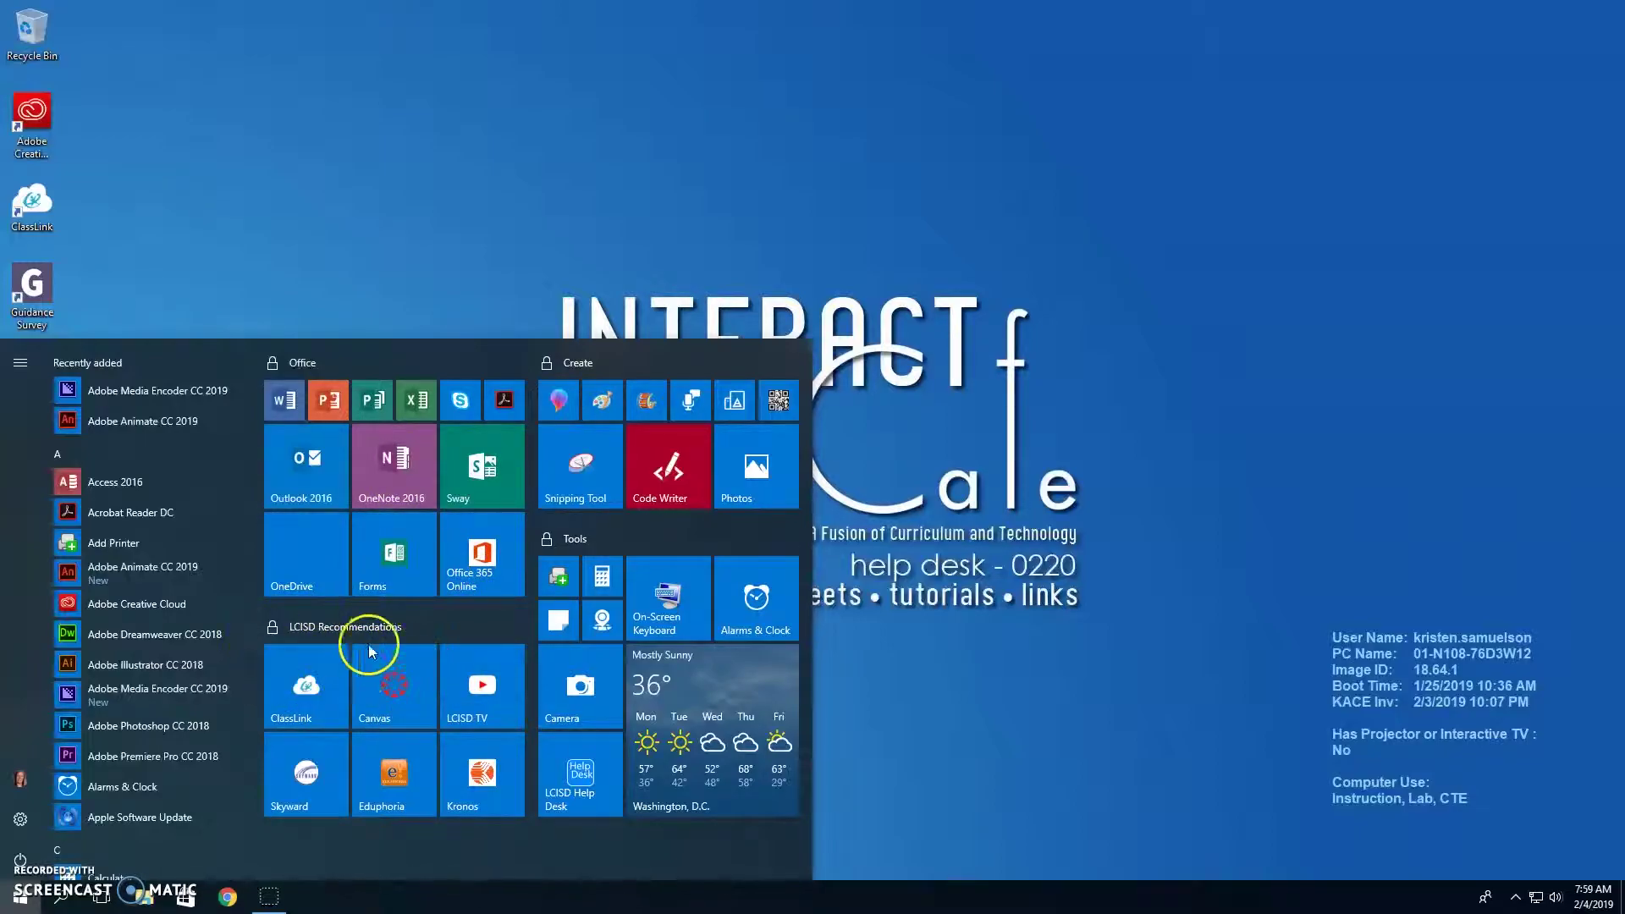
{"action": "left_click", "coordinate": [300, 693]}
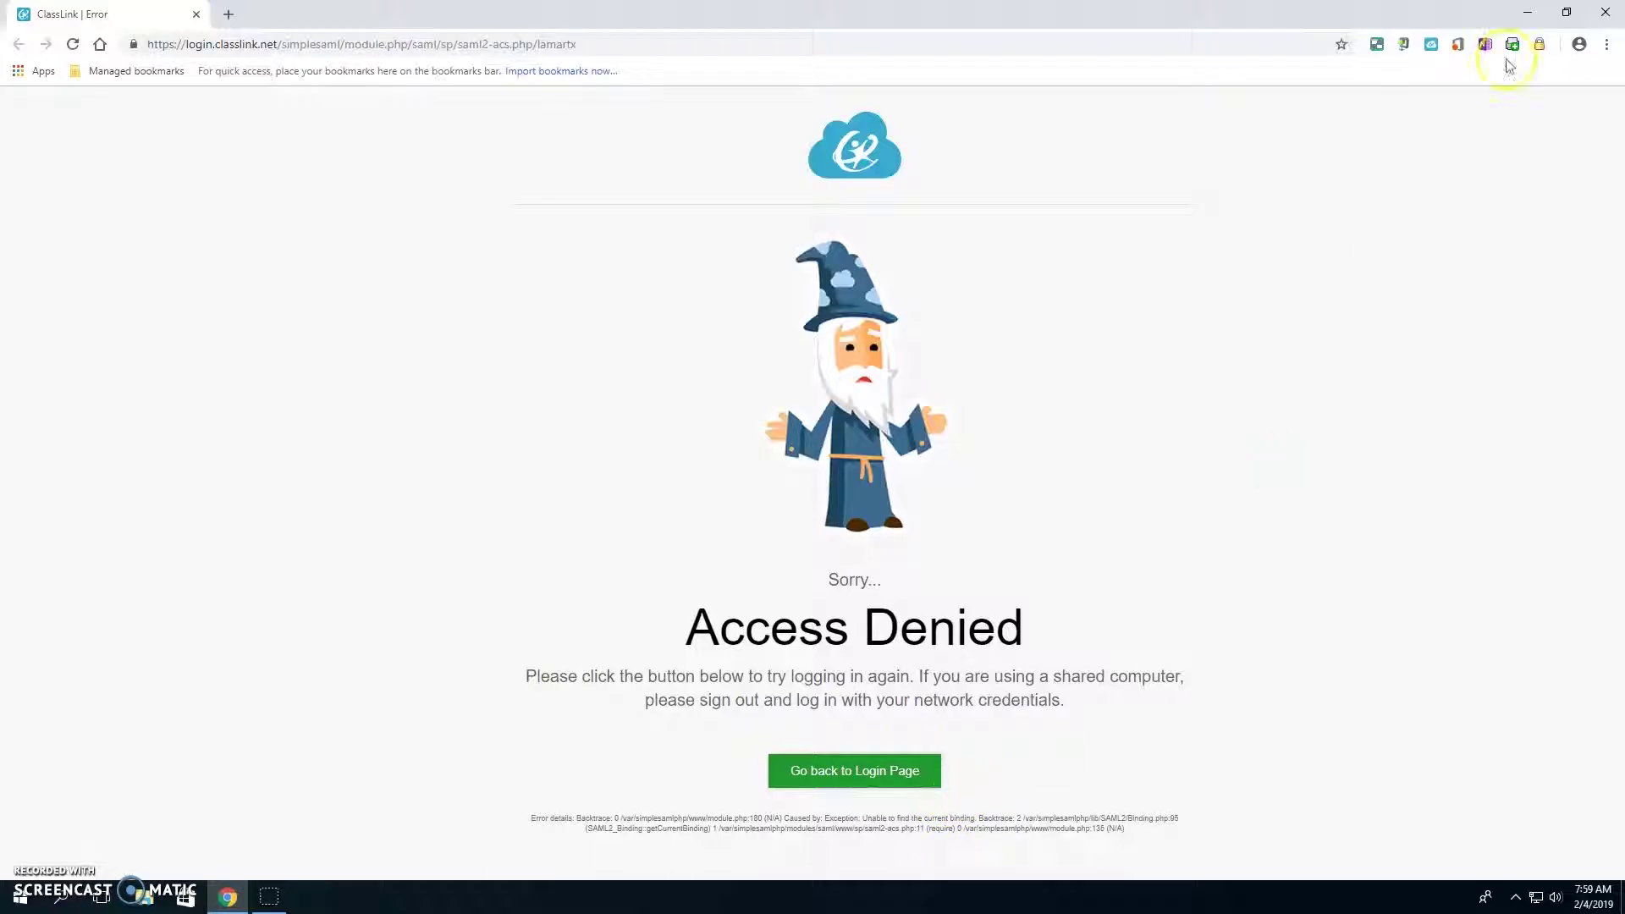
- Close the Access Denied browser window and relaunch ClassLink from the Start menu
{"action": "left_click", "coordinate": [1605, 12]}
{"action": "left_click", "coordinate": [22, 898]}
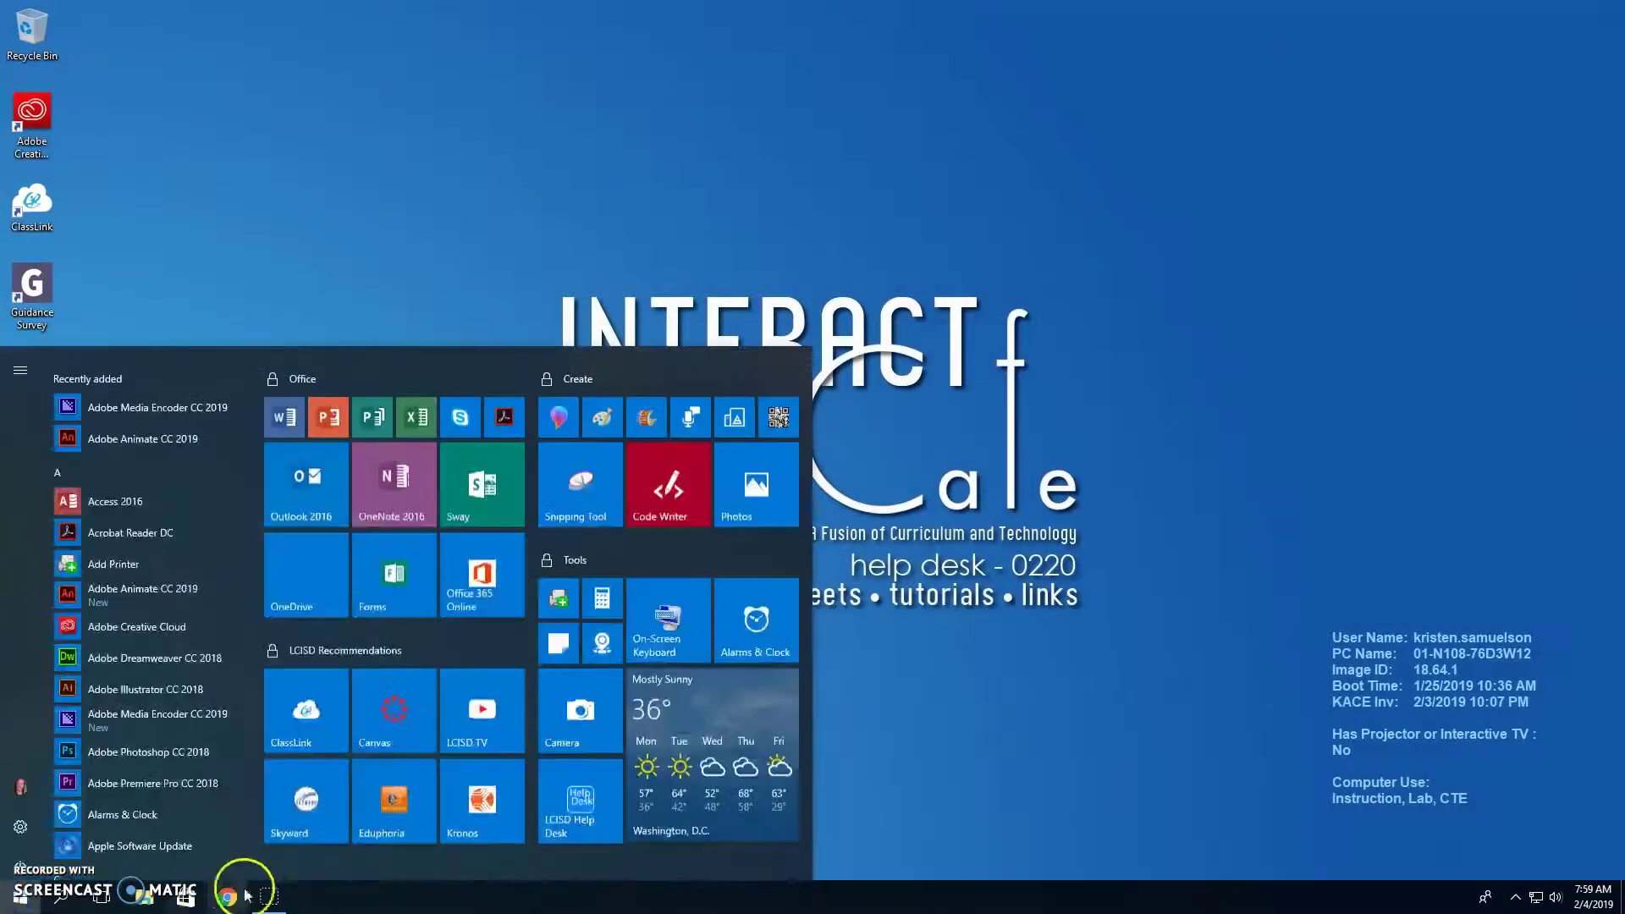
{"action": "left_click", "coordinate": [392, 666]}
{"action": "left_click", "coordinate": [325, 706]}
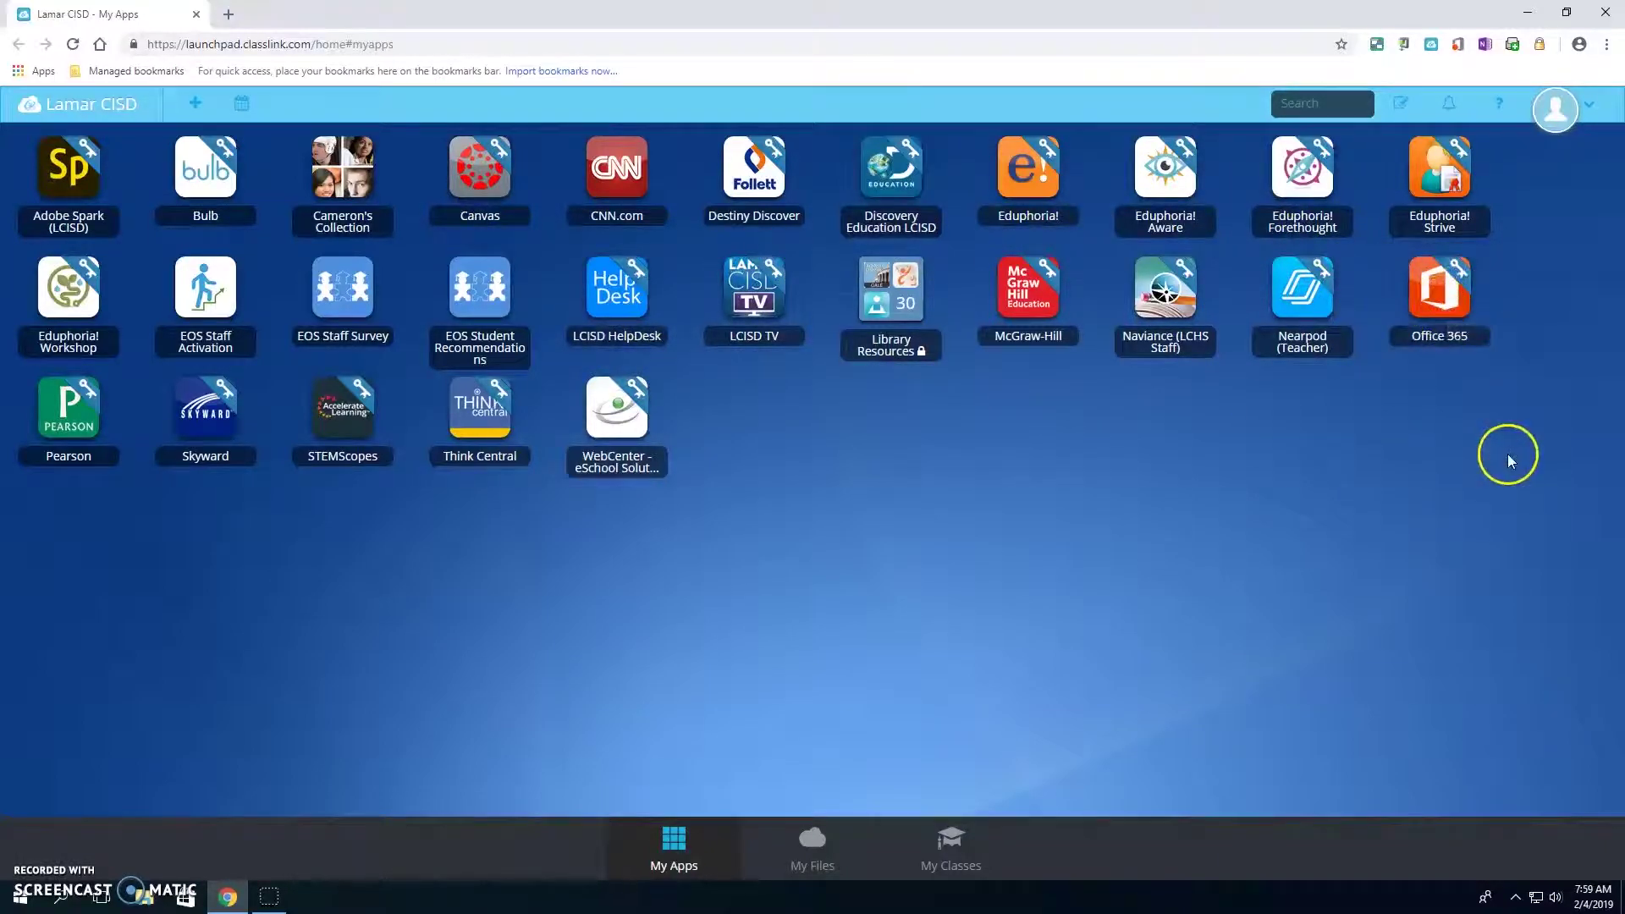
{"action": "left_click_drag", "start_coordinate": [1407, 304], "coordinate": [1433, 513]}
{"action": "left_click", "coordinate": [1434, 509]}
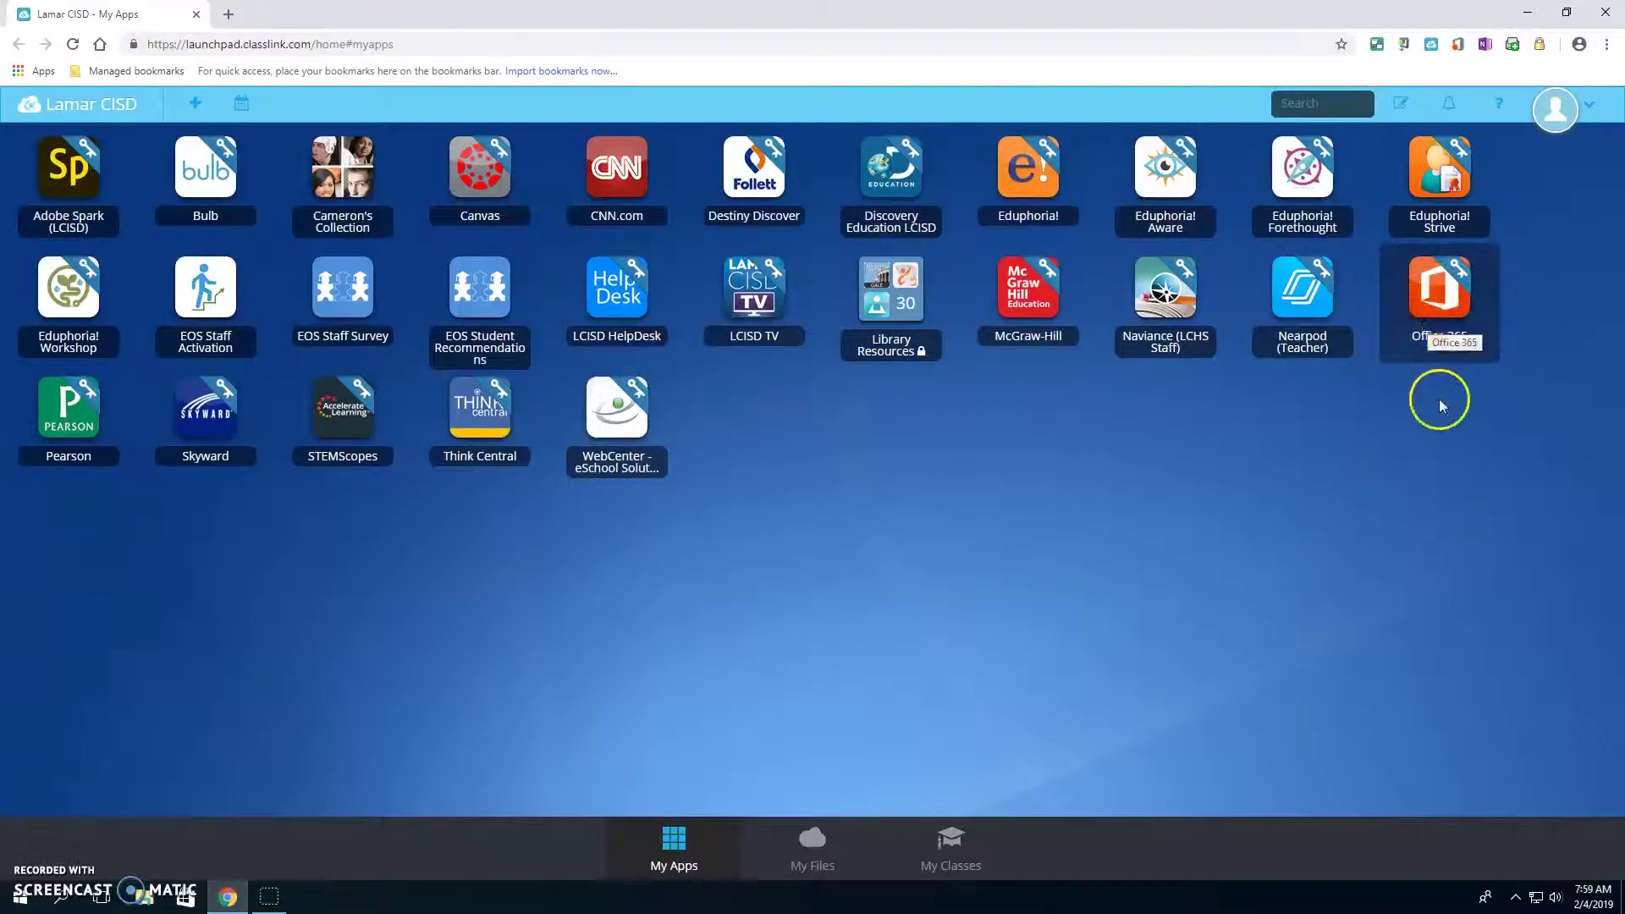
{"action": "left_click", "coordinate": [1457, 305]}
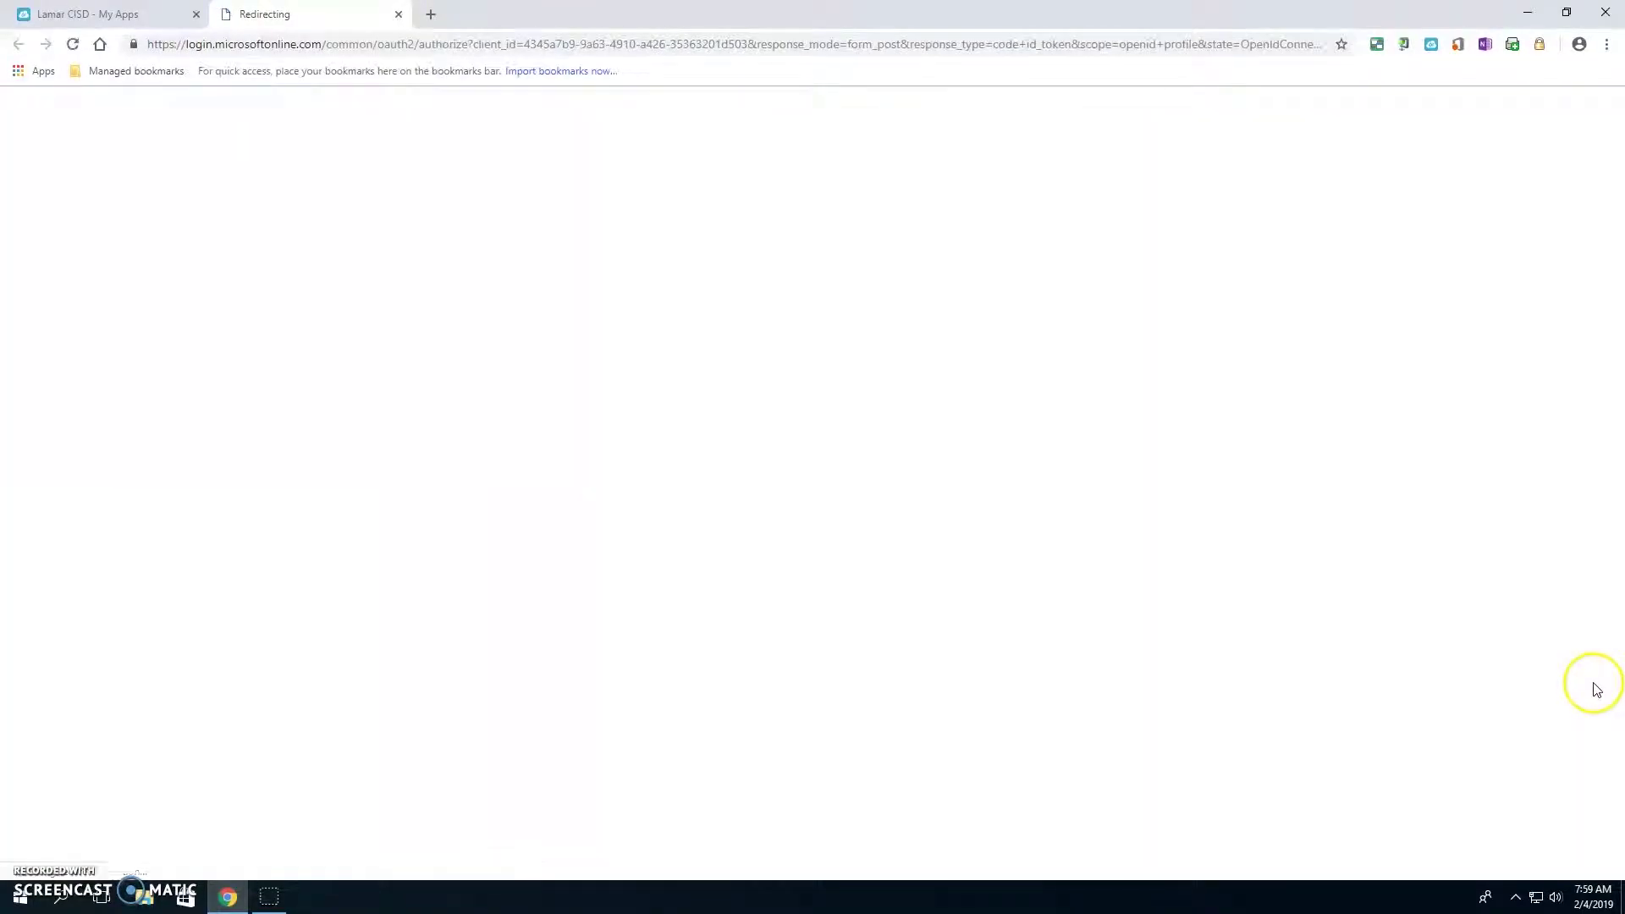
{"action": "left_click", "coordinate": [16, 902]}
{"action": "type", "text": "note"}
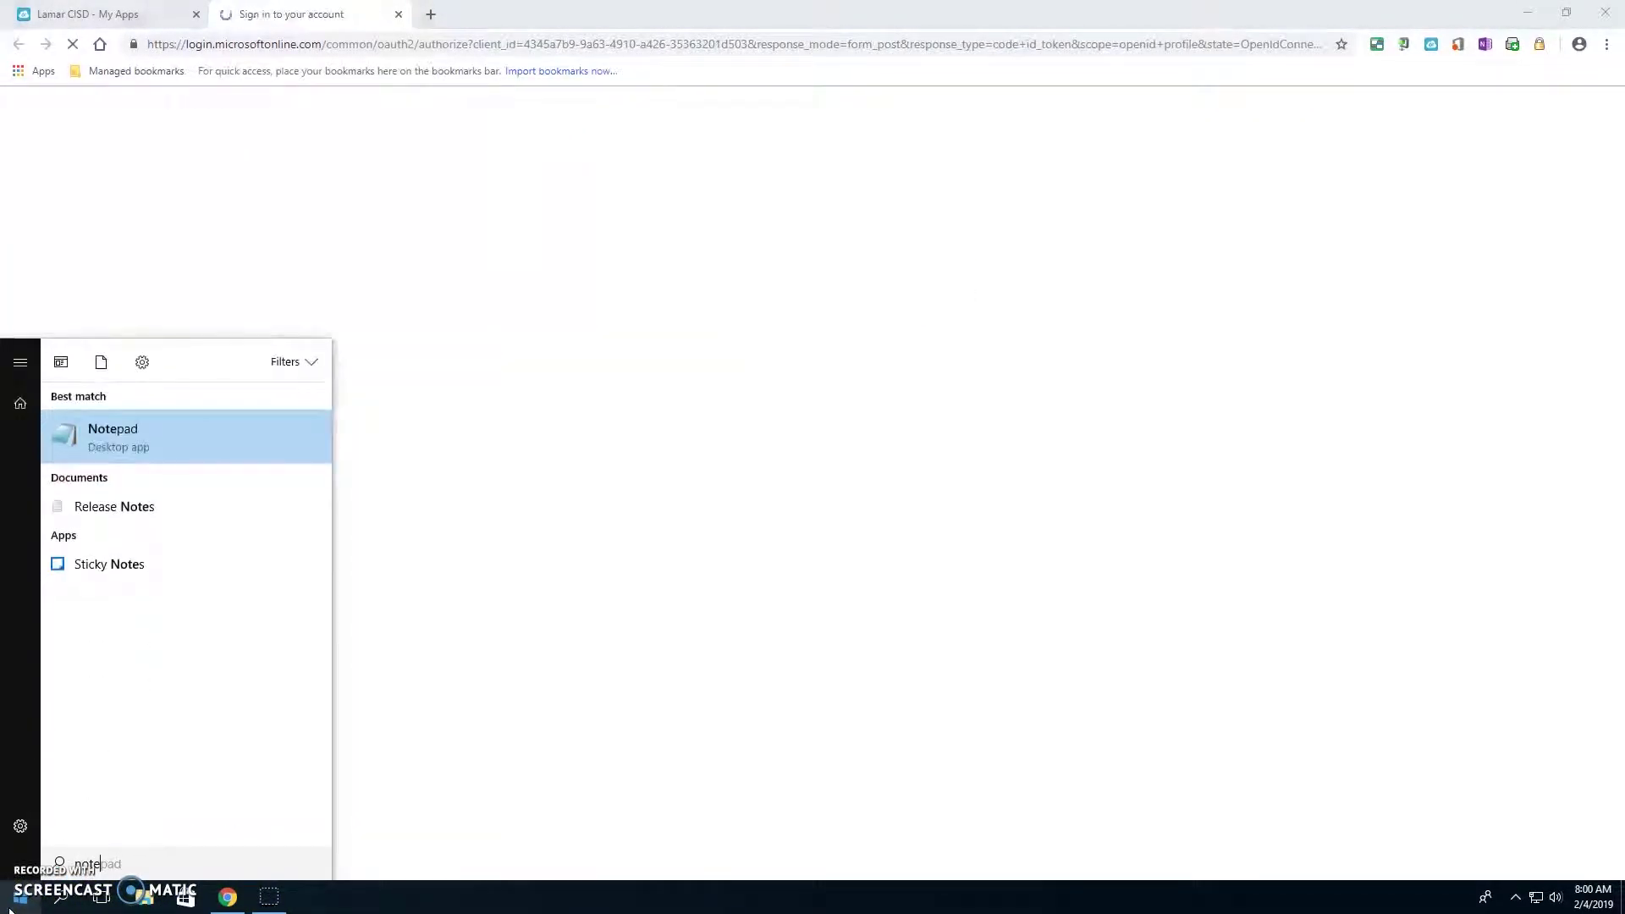
{"action": "left_click", "coordinate": [211, 435]}
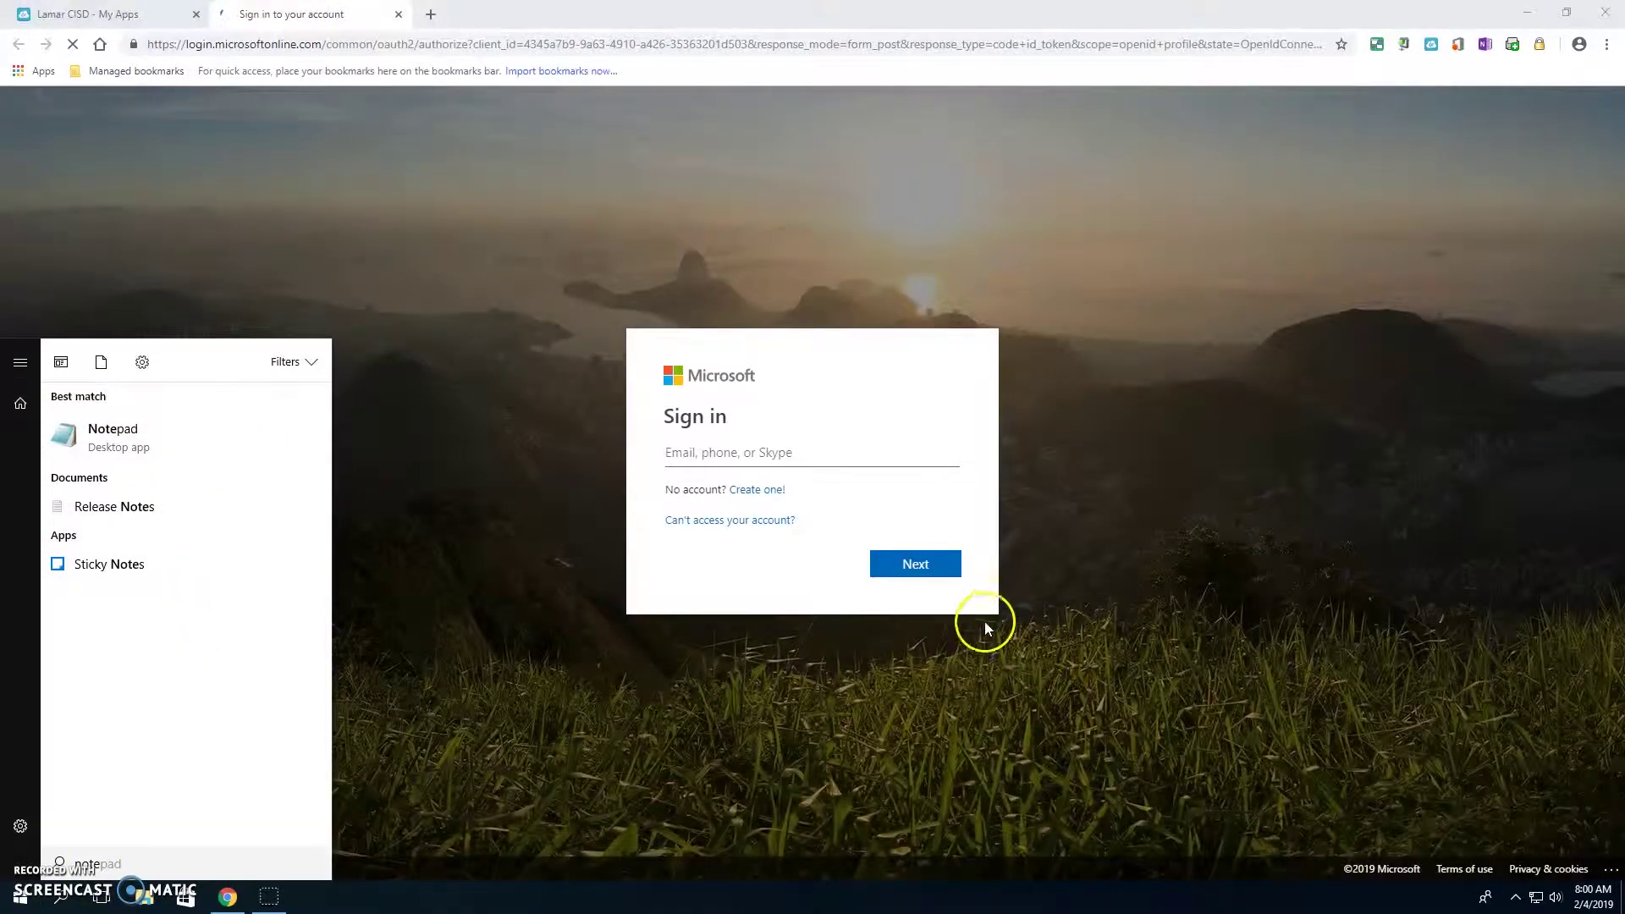
{"action": "left_click", "coordinate": [918, 560]}
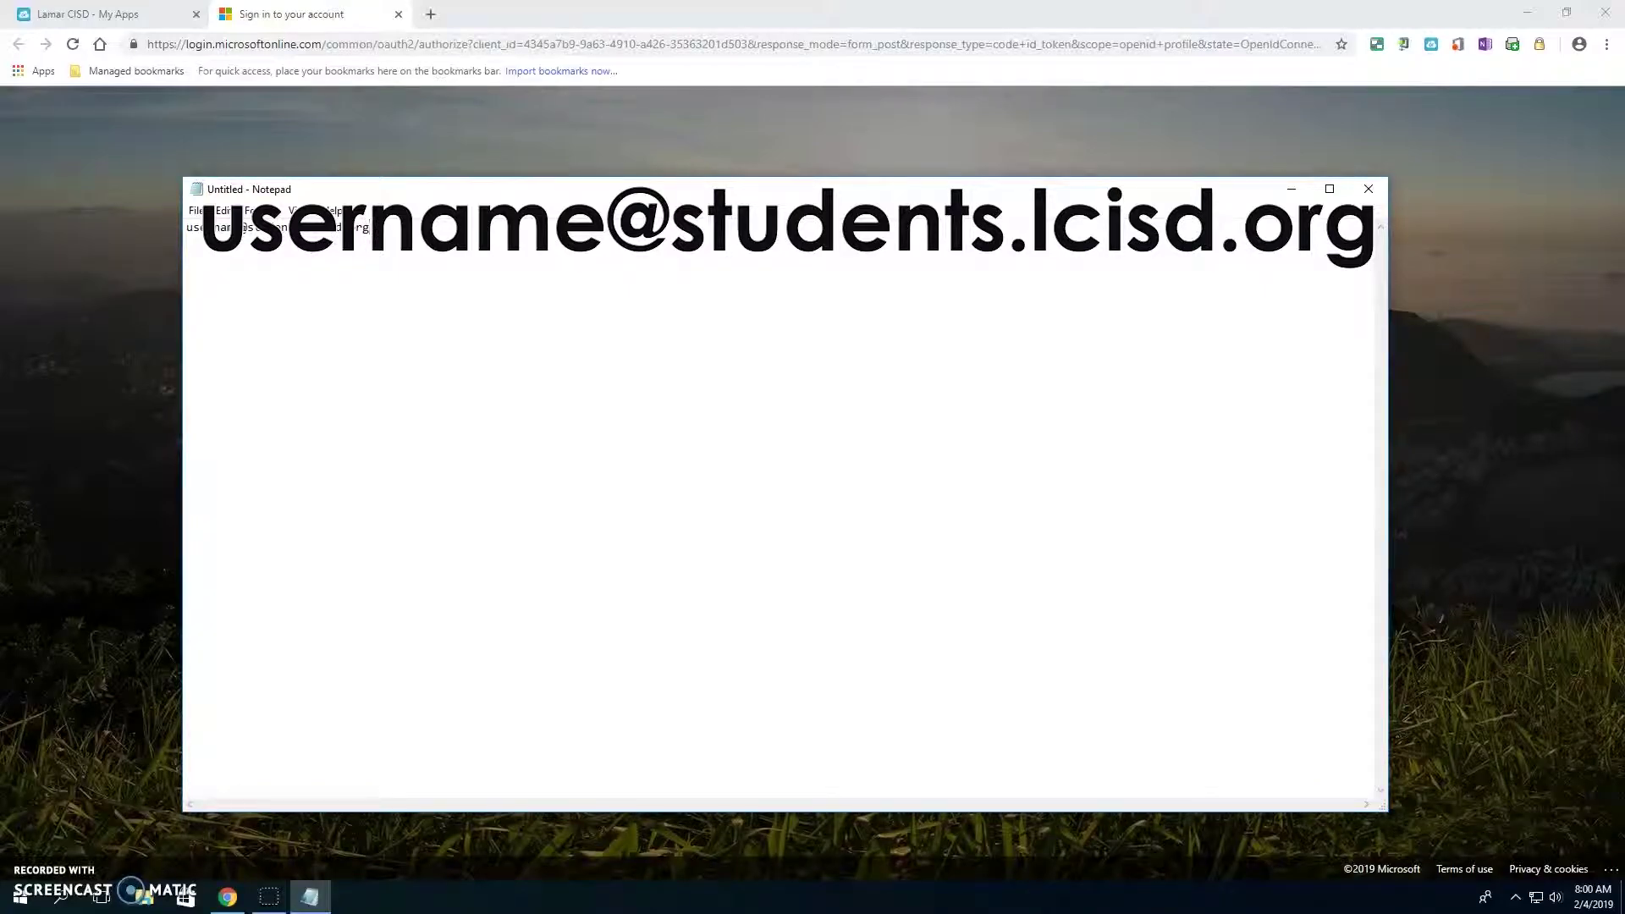
- Enlarge the Notepad address text to font size 16, then return to the sign-in page
{"action": "key", "text": "ctrl+a"}
{"action": "left_click", "coordinate": [260, 210]}
{"action": "left_click", "coordinate": [278, 230]}
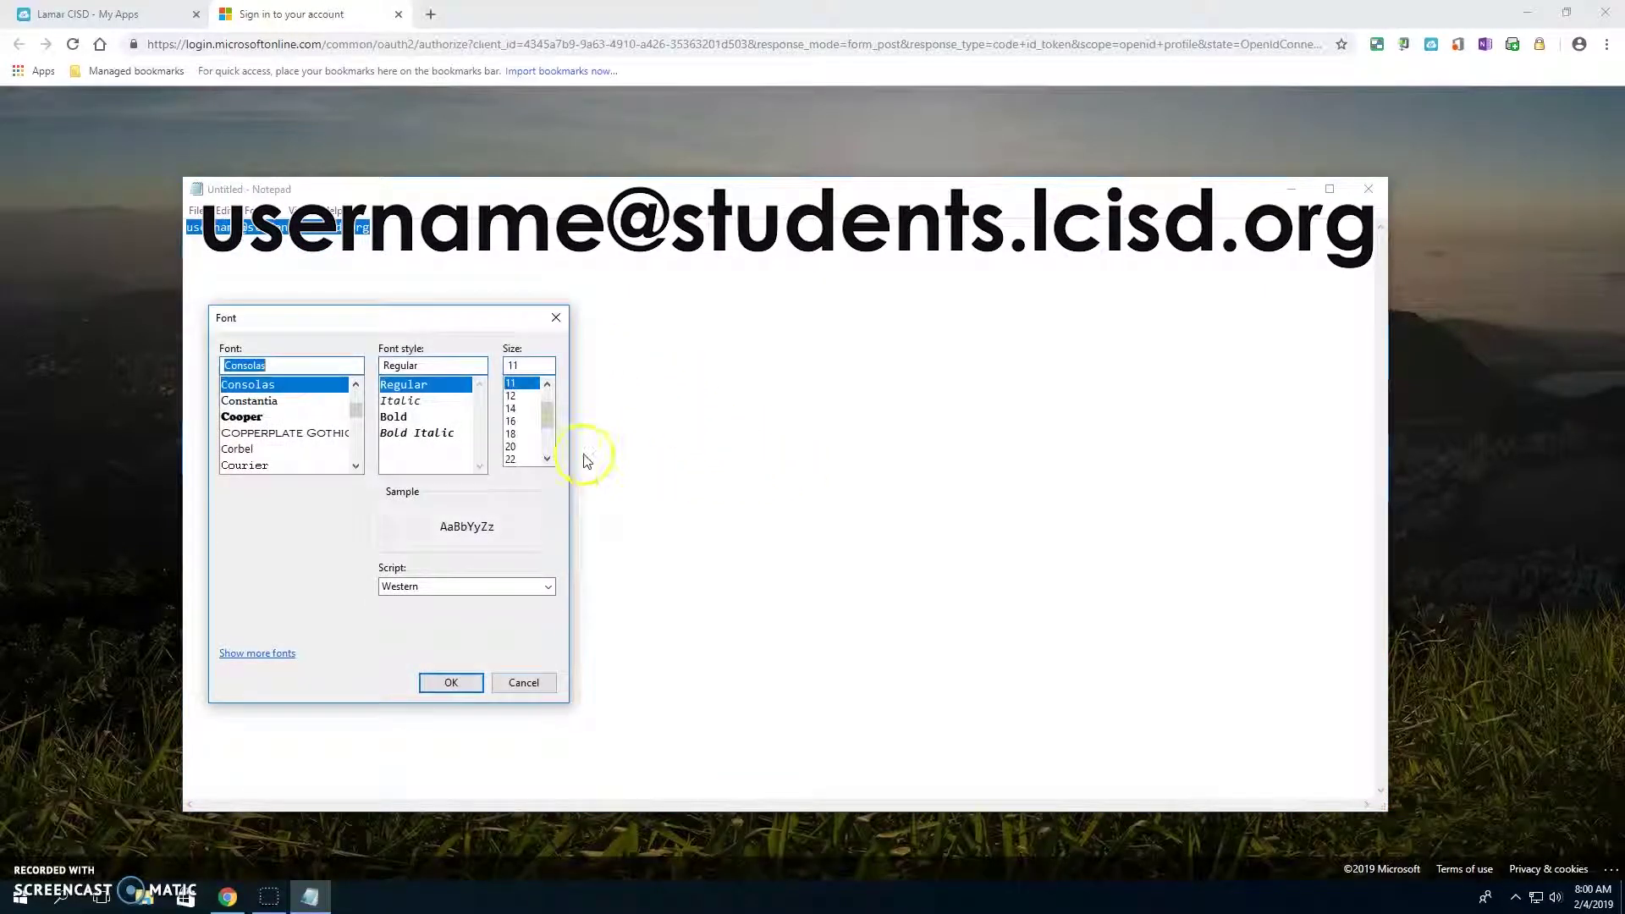
{"action": "left_click", "coordinate": [521, 422]}
{"action": "left_click", "coordinate": [453, 684]}
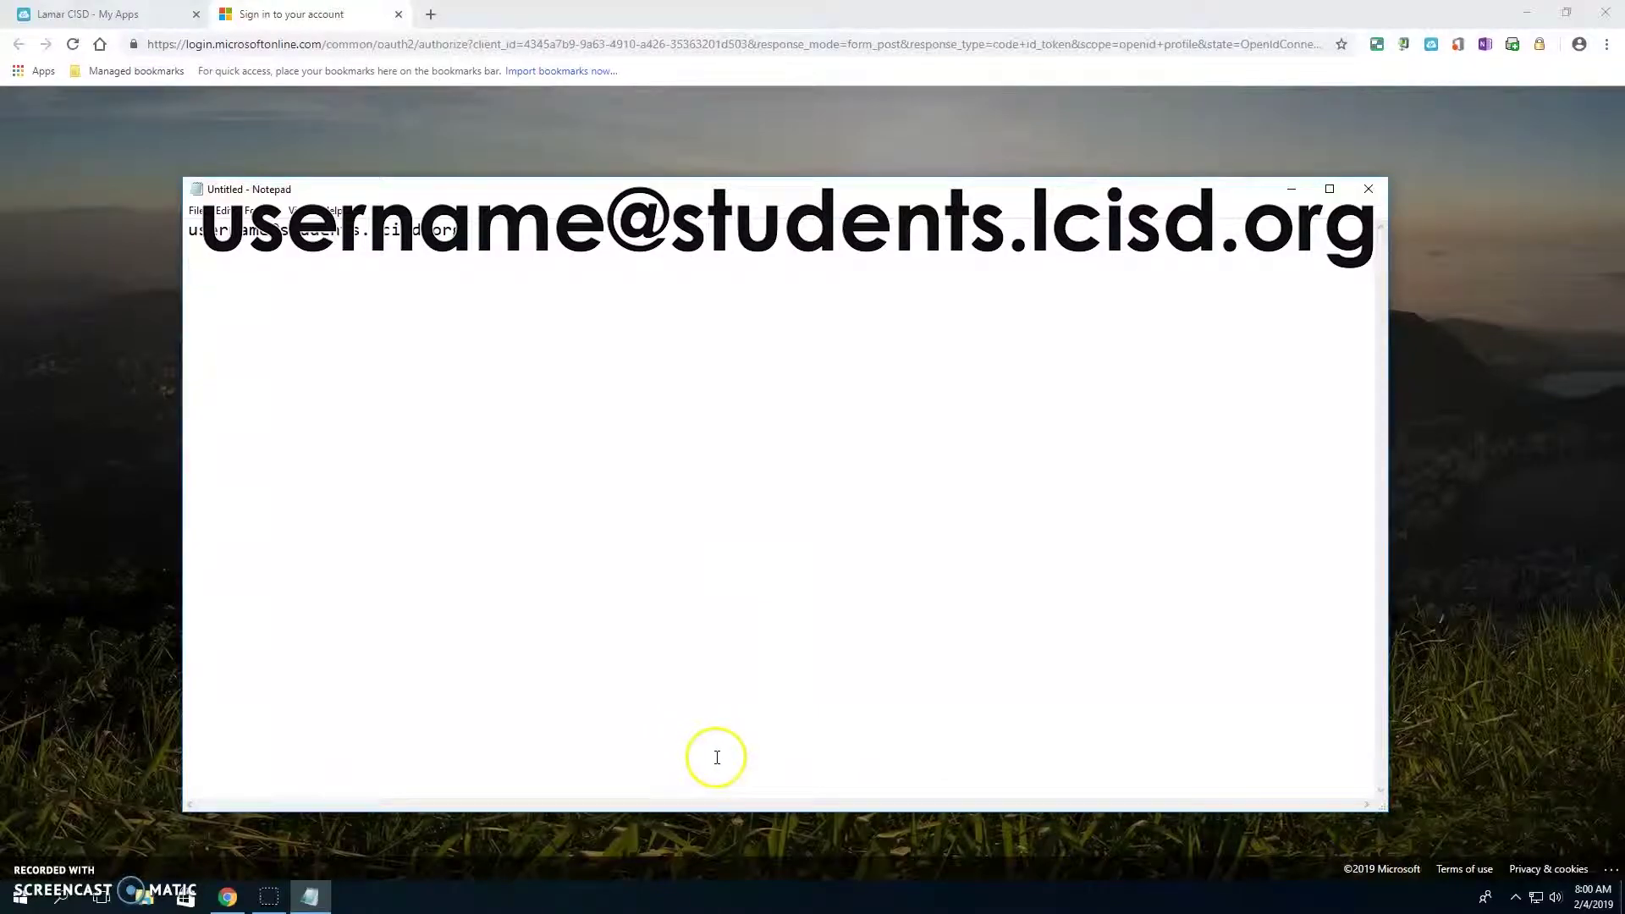
{"action": "key", "text": "alt+Tab"}
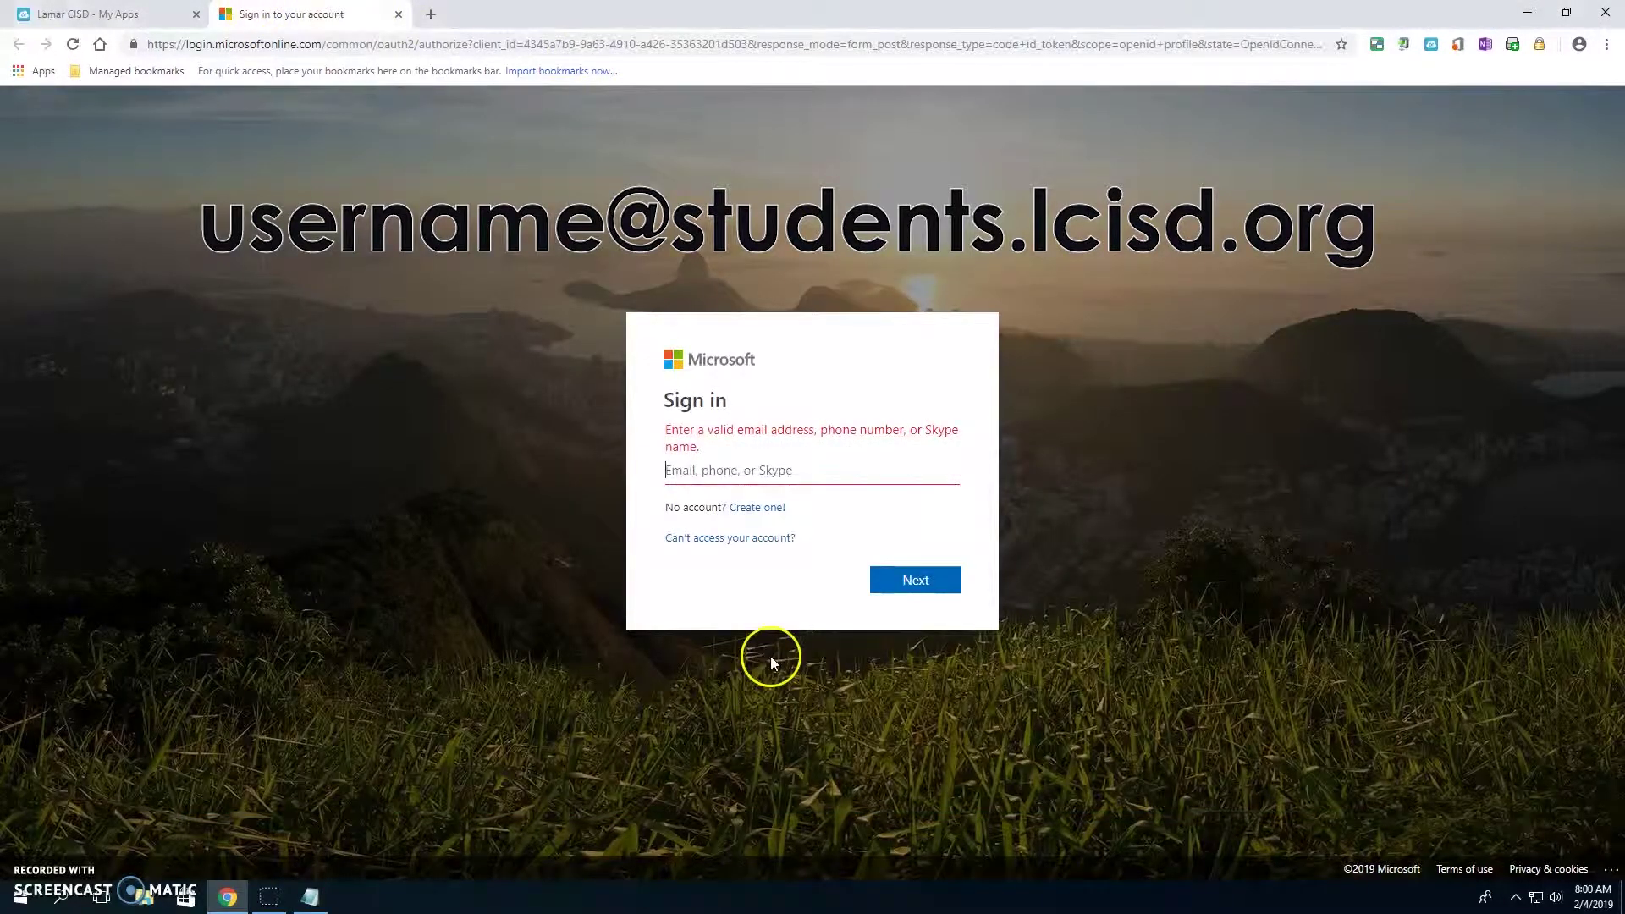
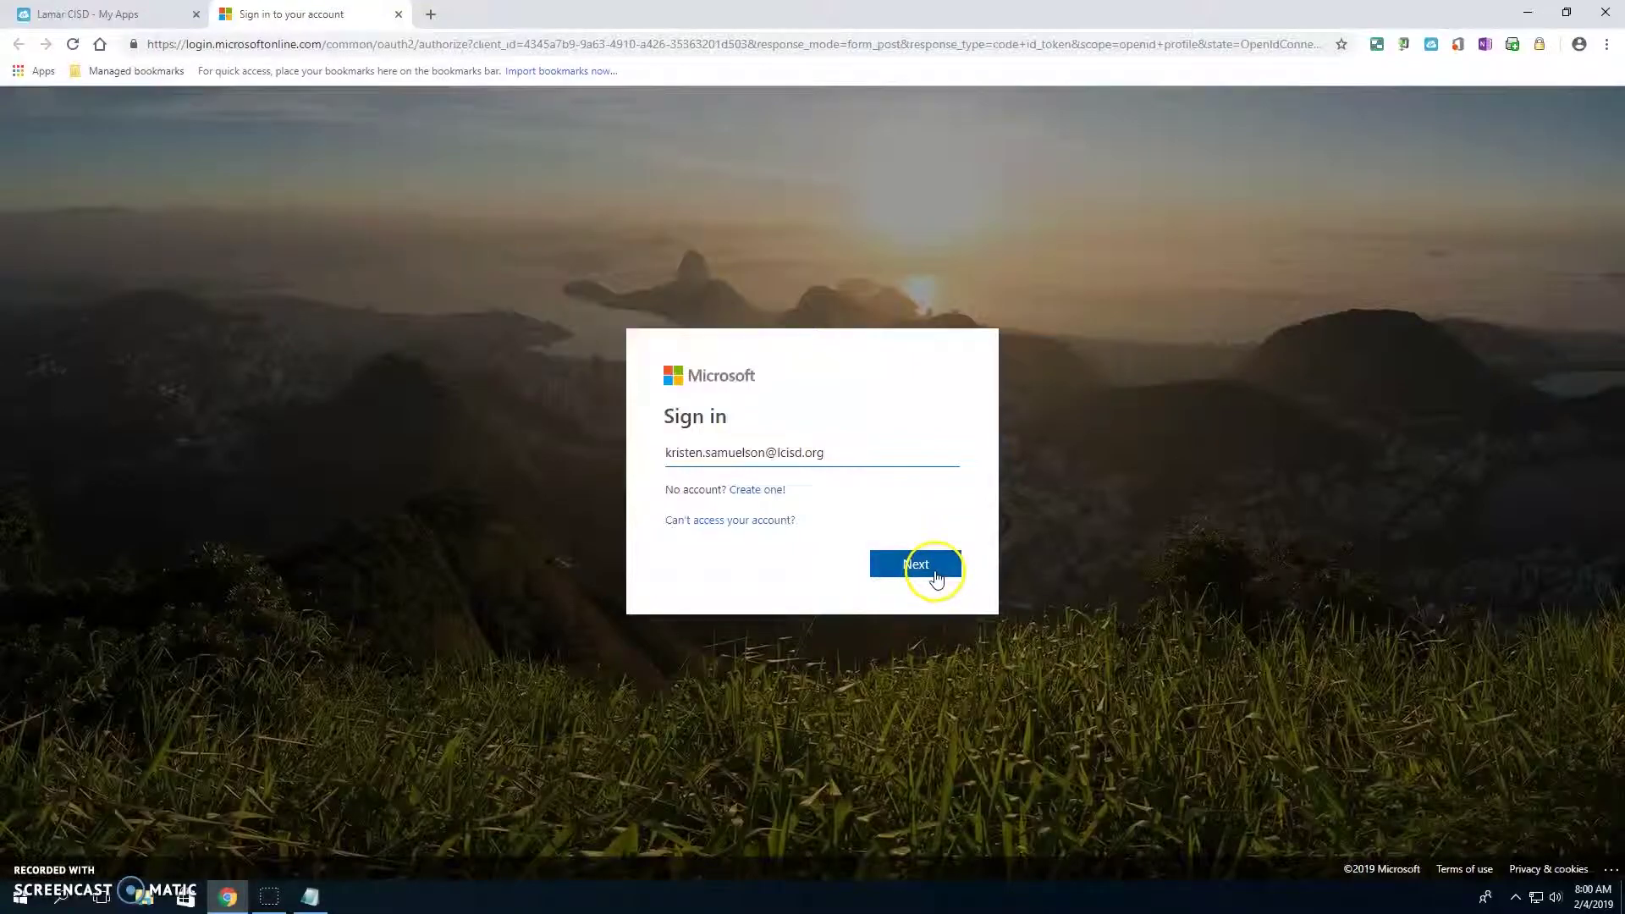
- Enter the student's school e-mail address and submit it to sign in
{"action": "left_click", "coordinate": [931, 569]}
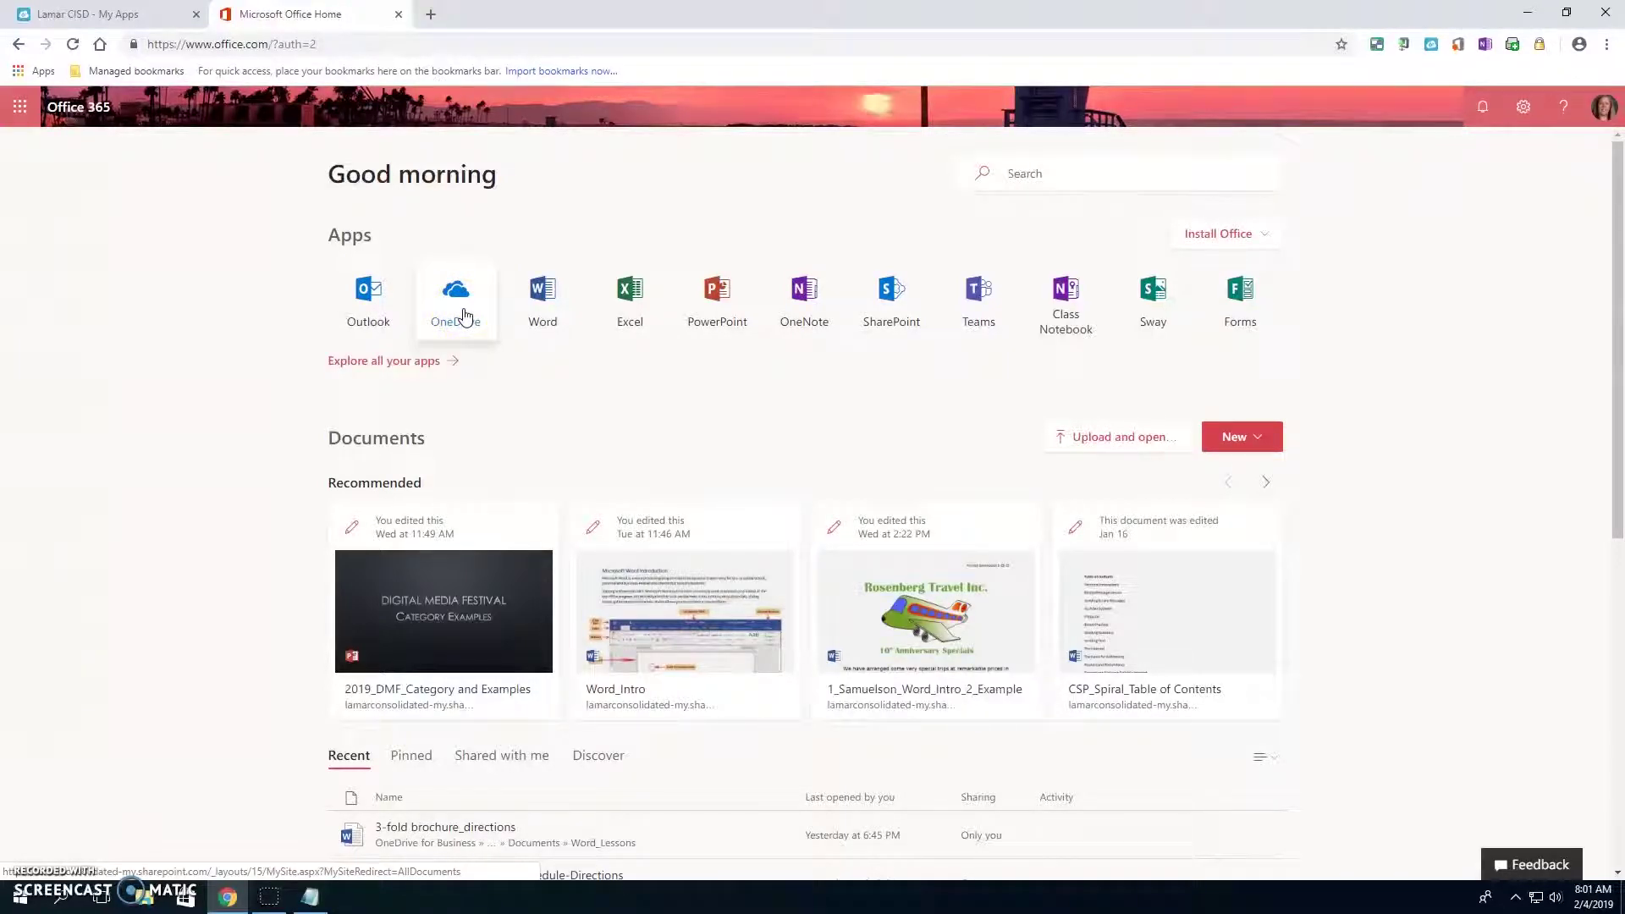
- Launch the OneDrive app from the Office 365 home page
{"action": "left_click", "coordinate": [549, 329]}
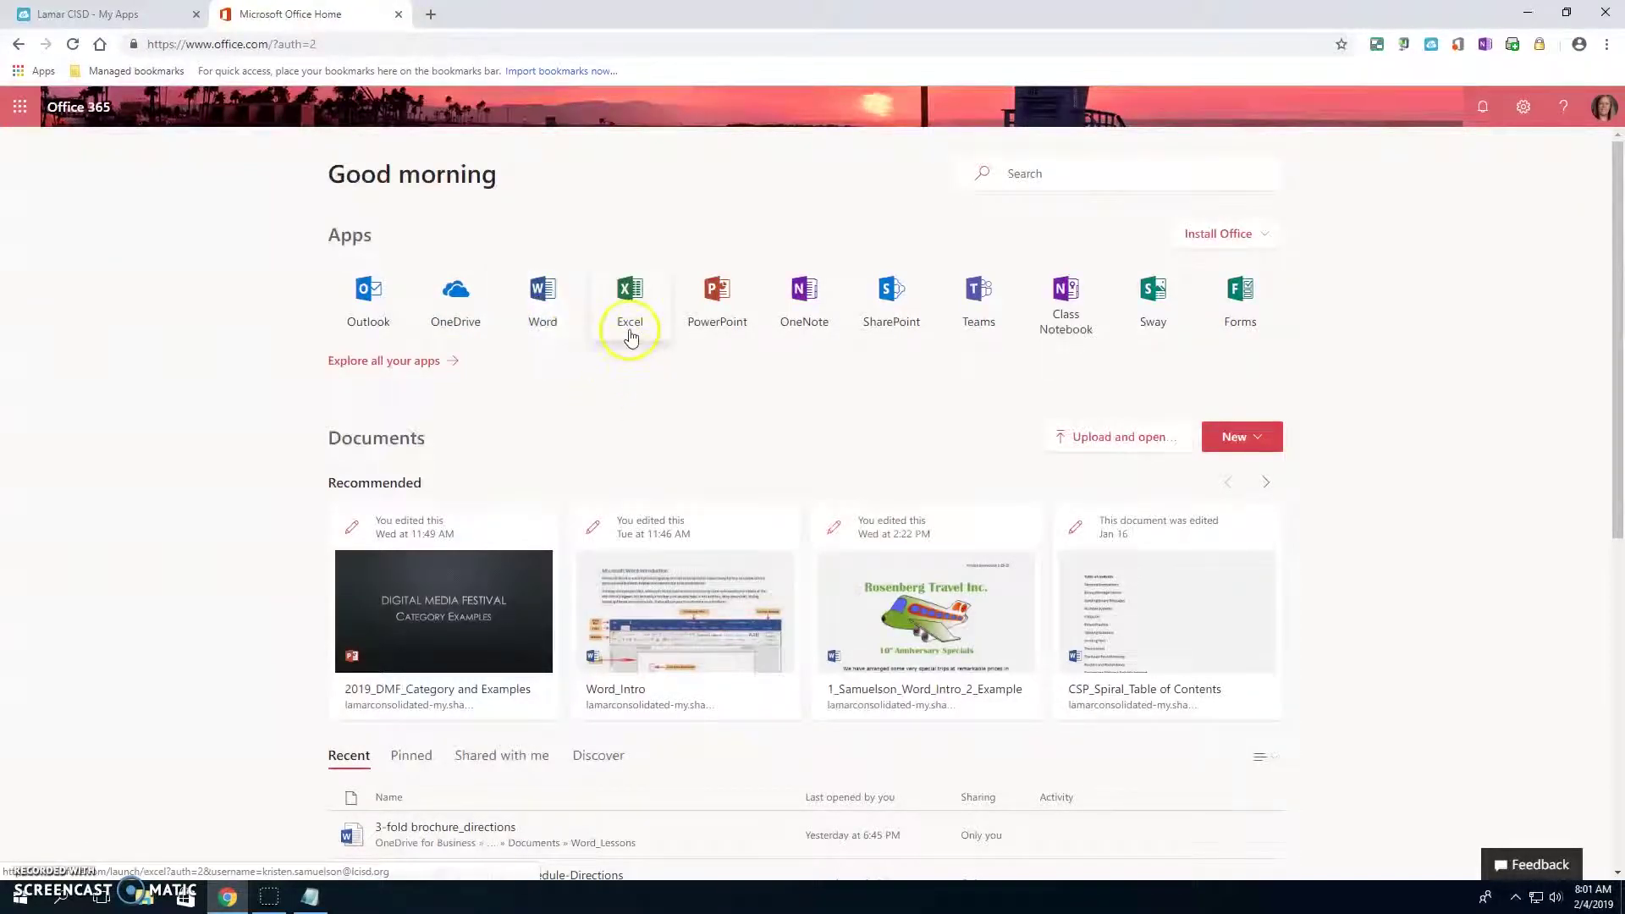
{"action": "left_click", "coordinate": [629, 292]}
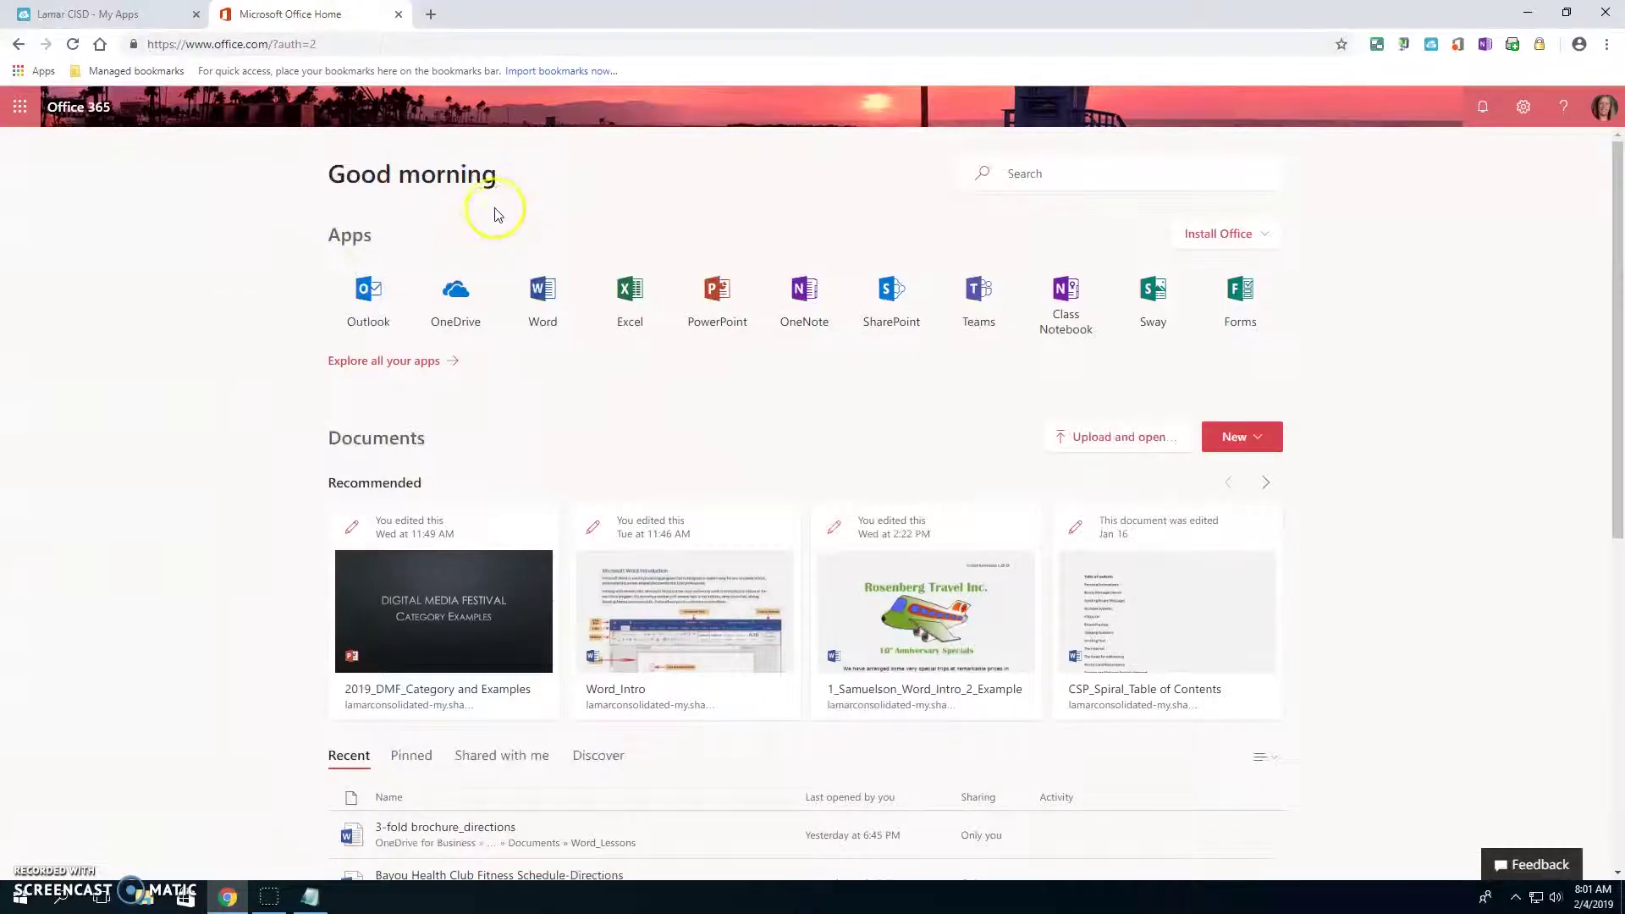
{"action": "left_click", "coordinate": [456, 294]}
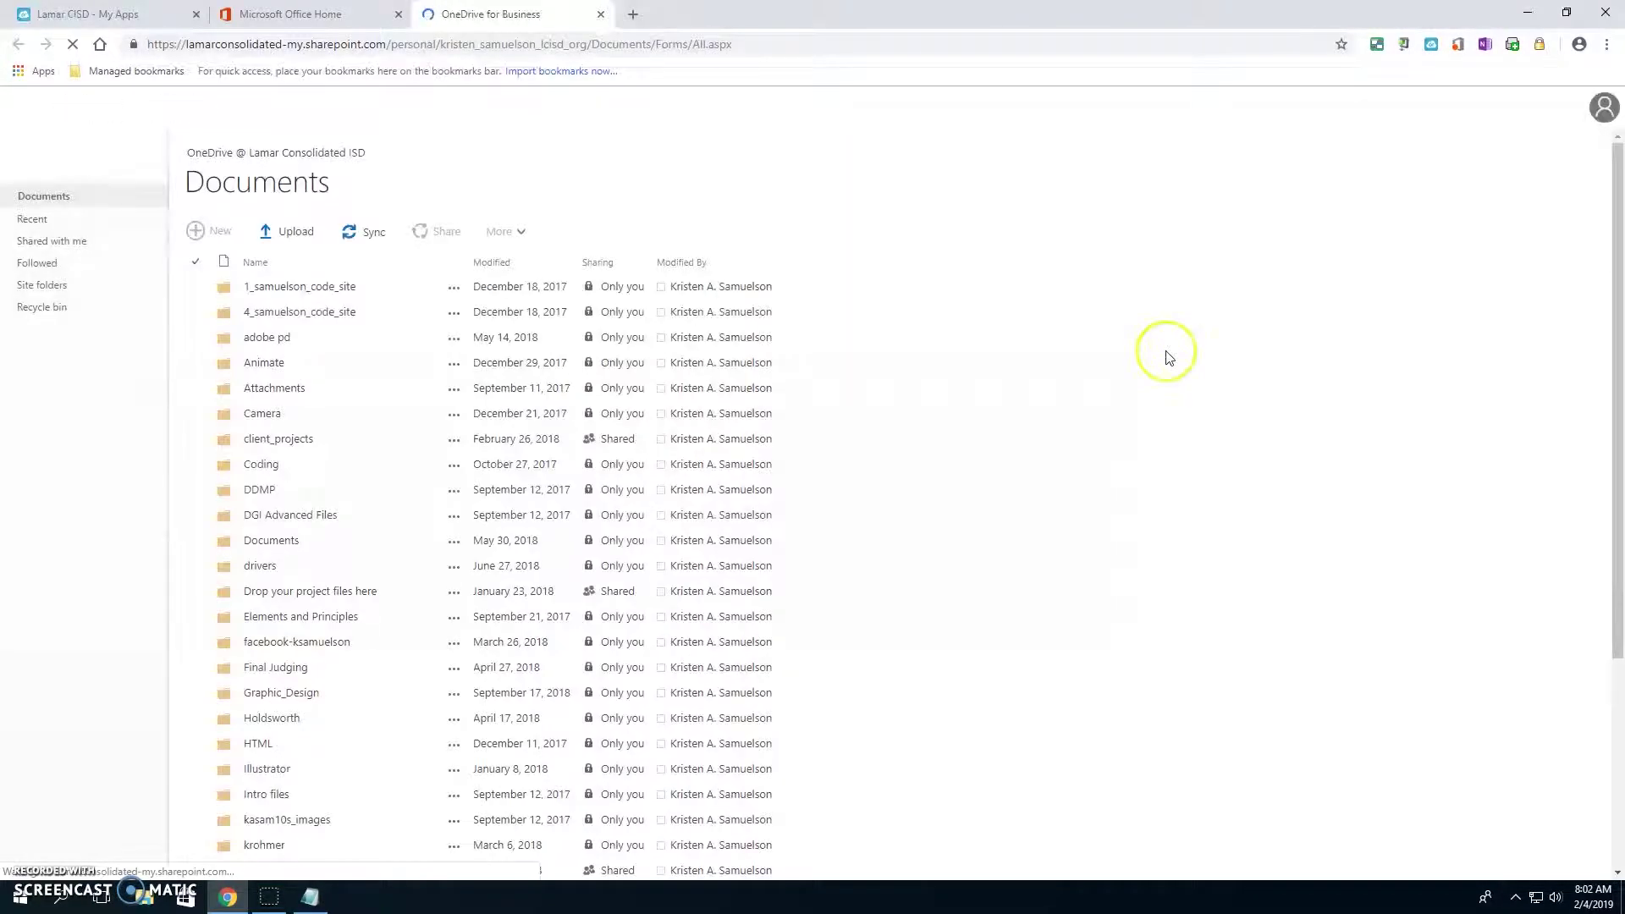
- Browse the OneDrive Documents list, then bring up File Explorer from the taskbar
{"action": "scroll", "coordinate": [505, 779], "scroll_direction": "down", "scroll_amount": 5}
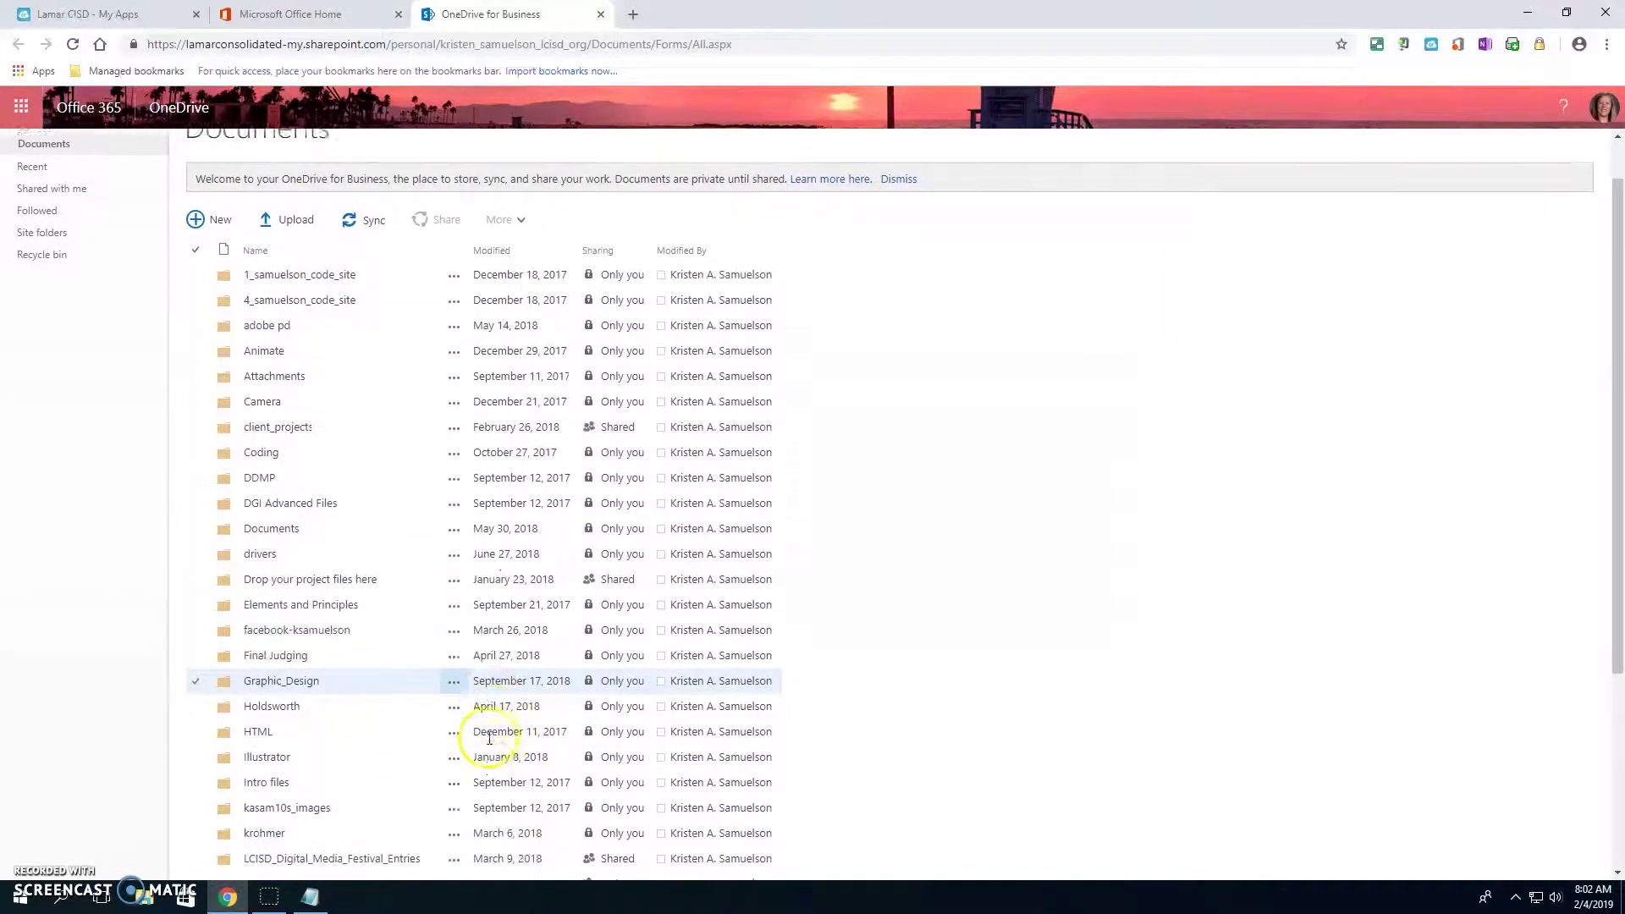
{"action": "scroll", "coordinate": [404, 753], "scroll_direction": "up", "scroll_amount": 5}
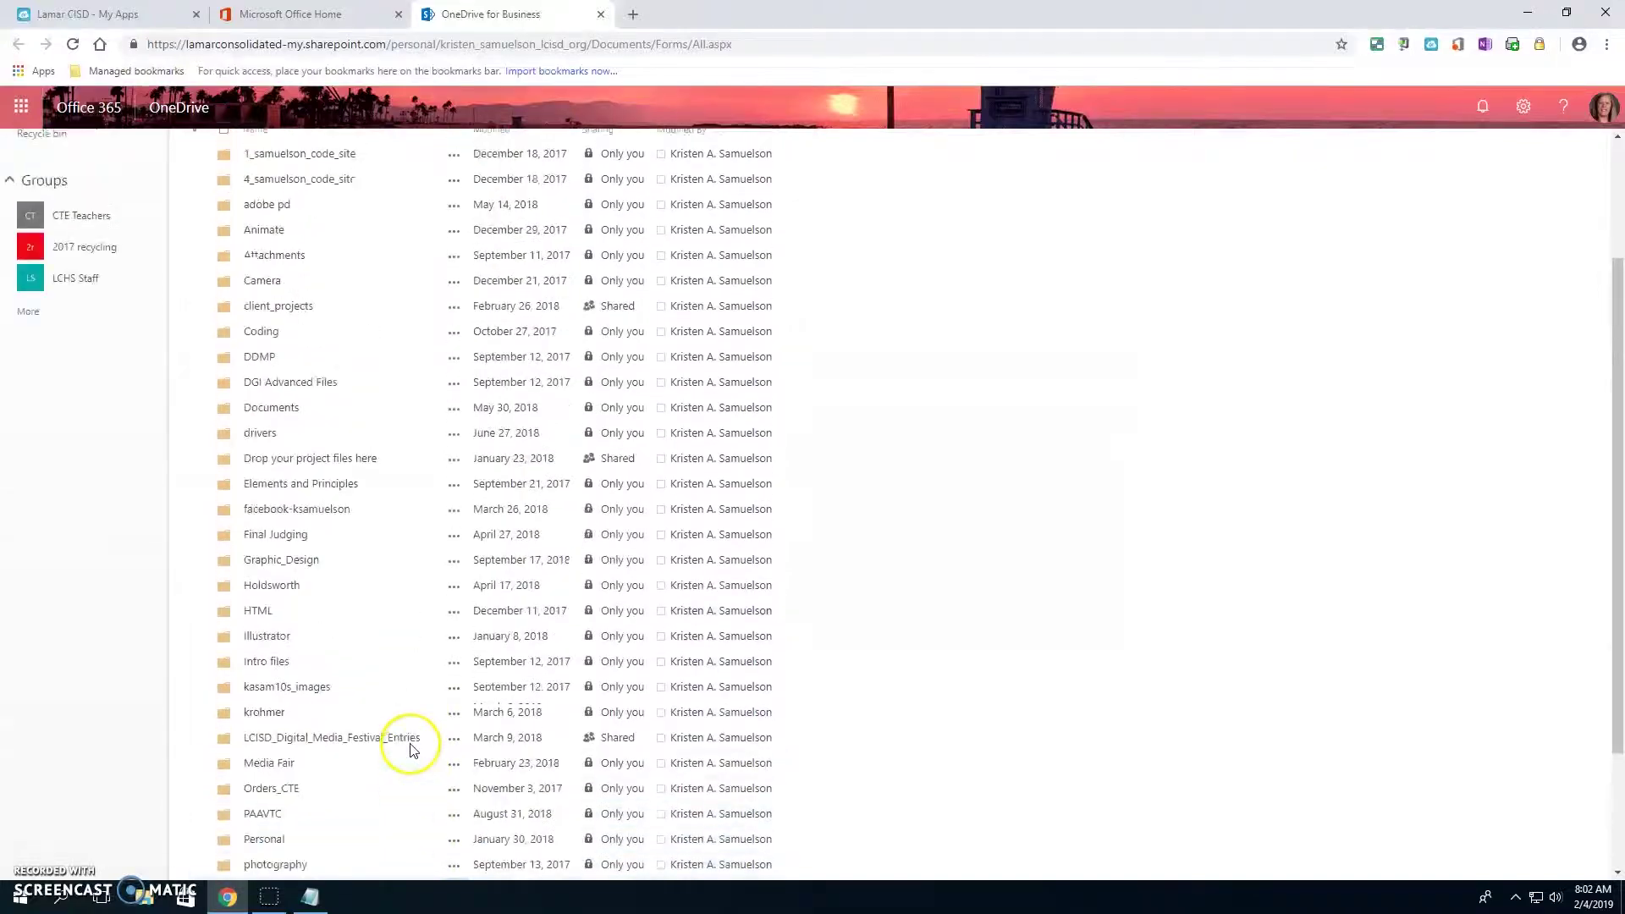
{"action": "scroll", "coordinate": [388, 842], "scroll_direction": "down", "scroll_amount": 5}
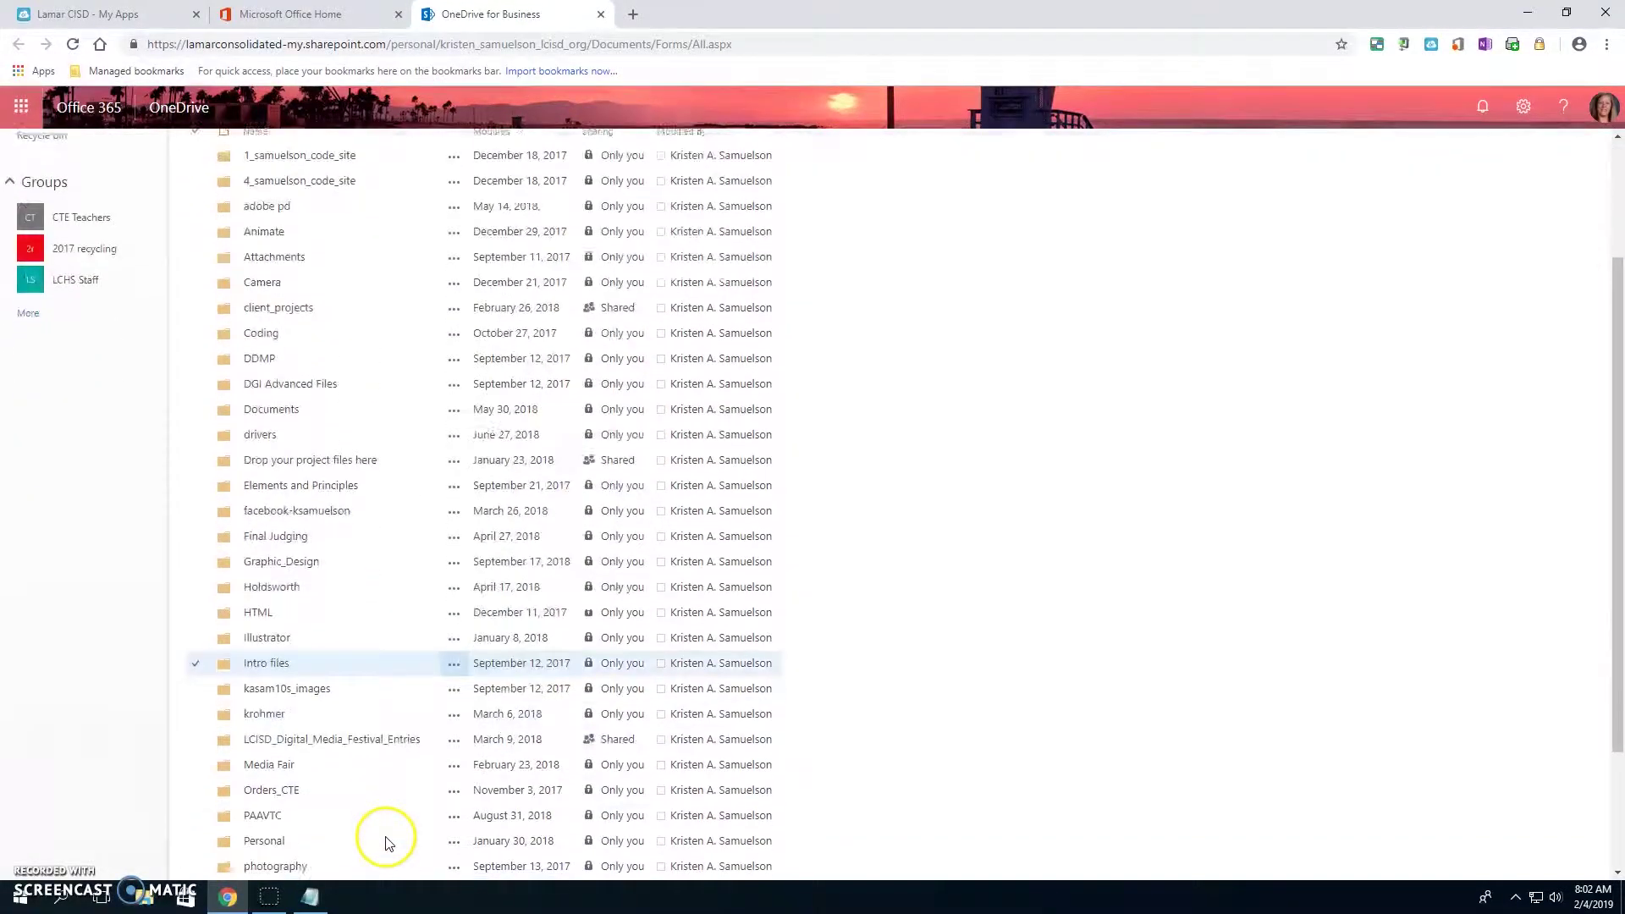
{"action": "scroll", "coordinate": [1091, 835], "scroll_direction": "up", "scroll_amount": 5}
{"action": "scroll", "coordinate": [1092, 835], "scroll_direction": "up", "scroll_amount": 1}
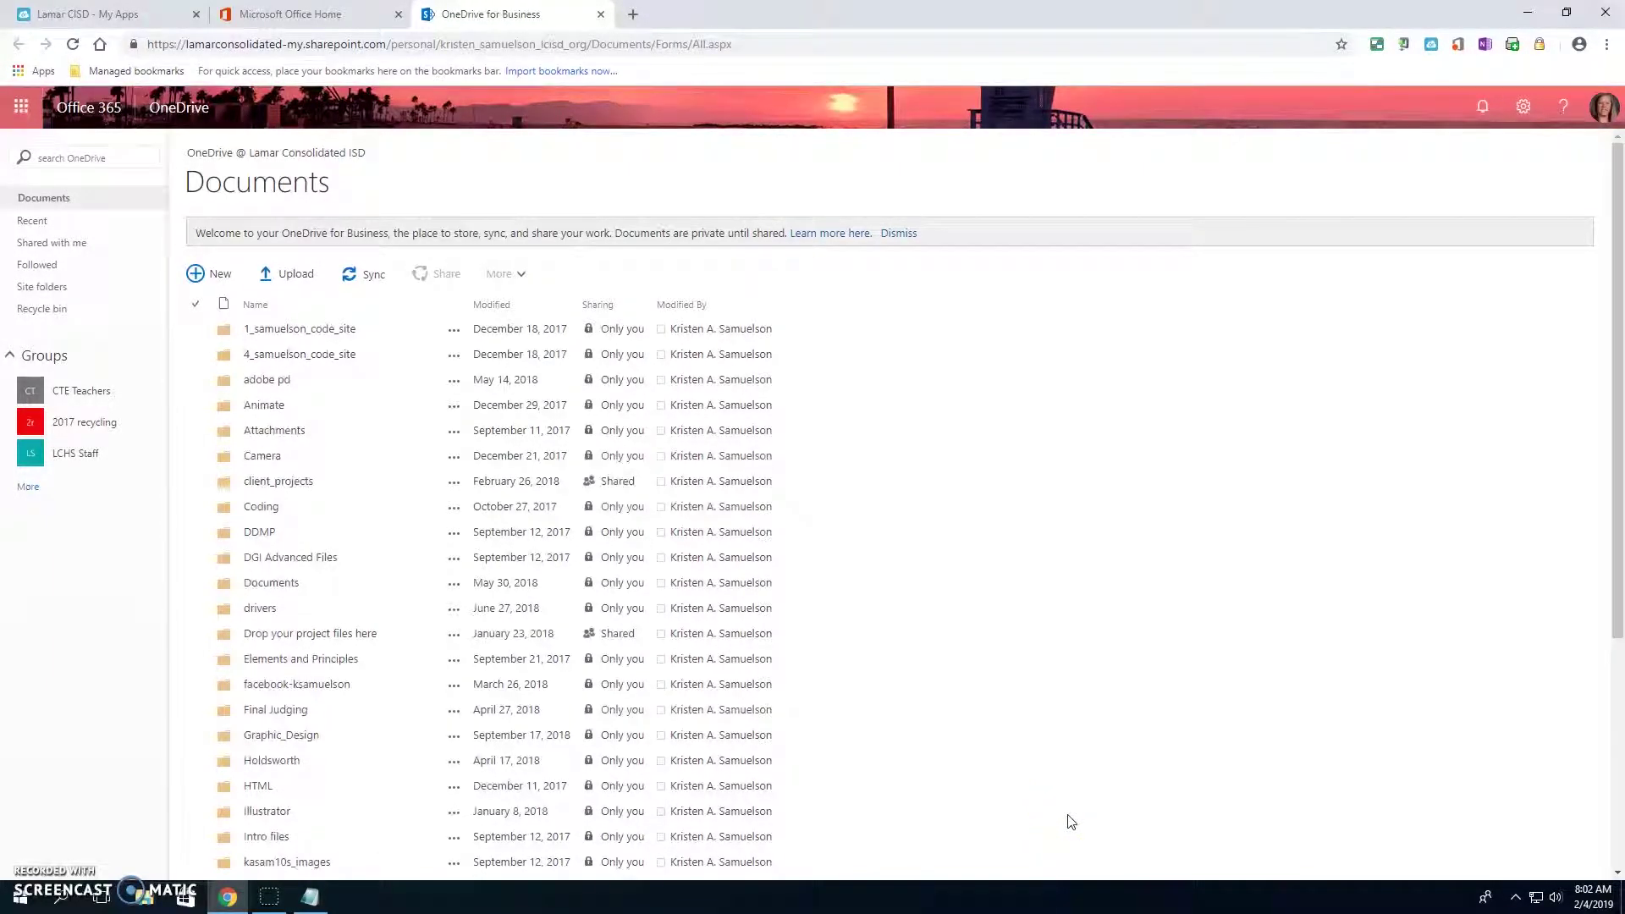
{"action": "left_click", "coordinate": [140, 904]}
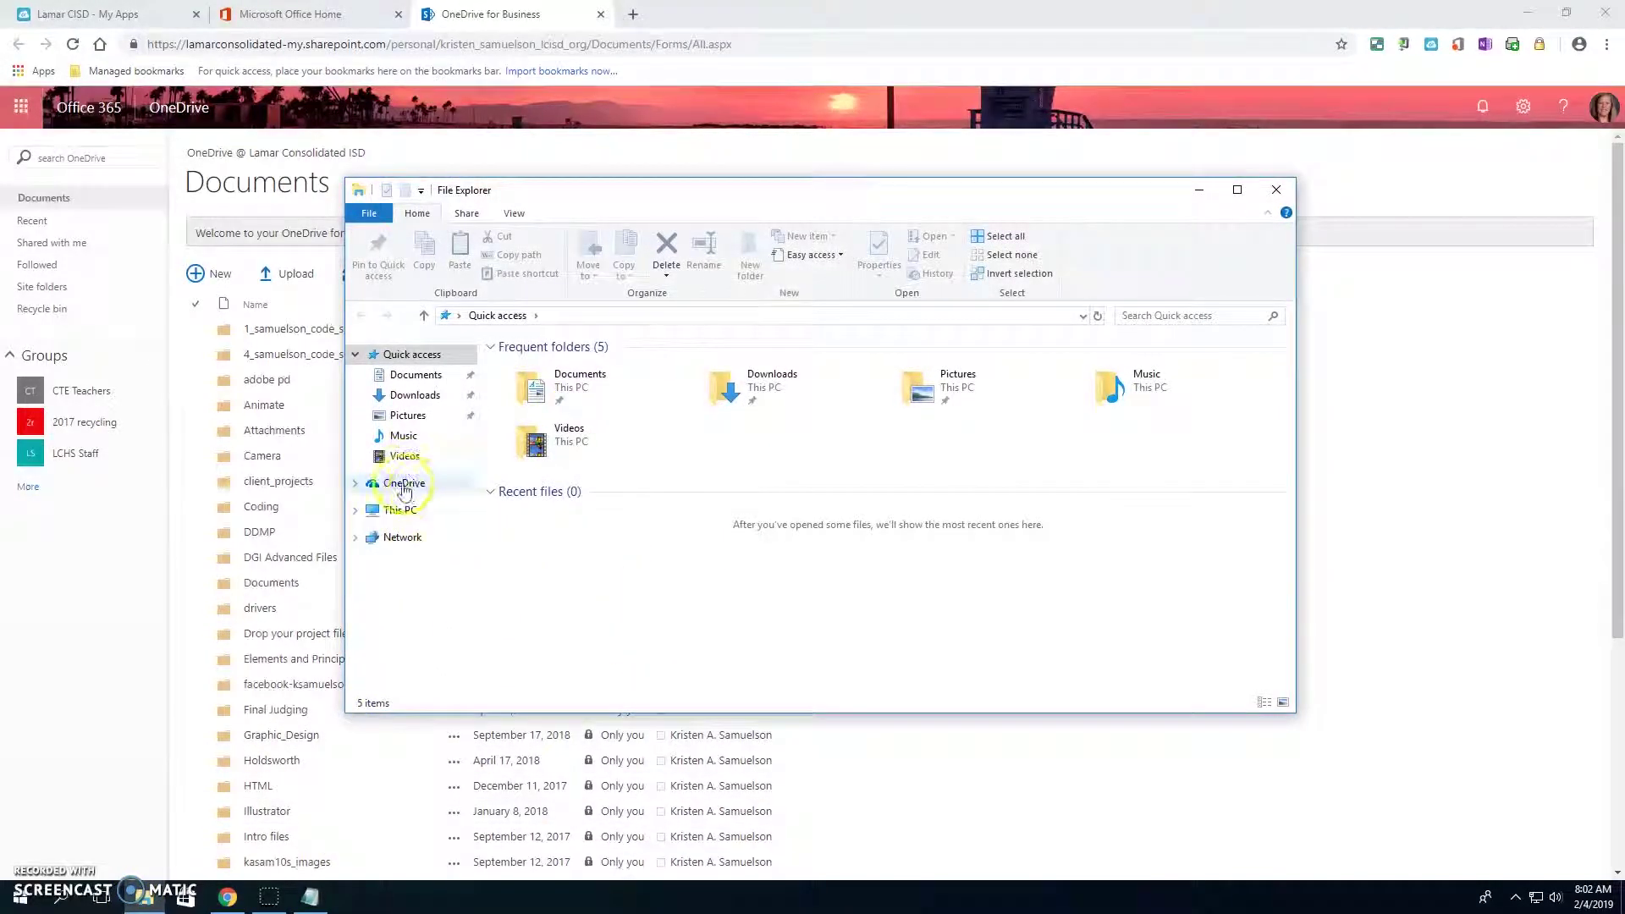
- View the empty local OneDrive folder, dismiss its setup prompt, and return to the web page
{"action": "left_click", "coordinate": [406, 485]}
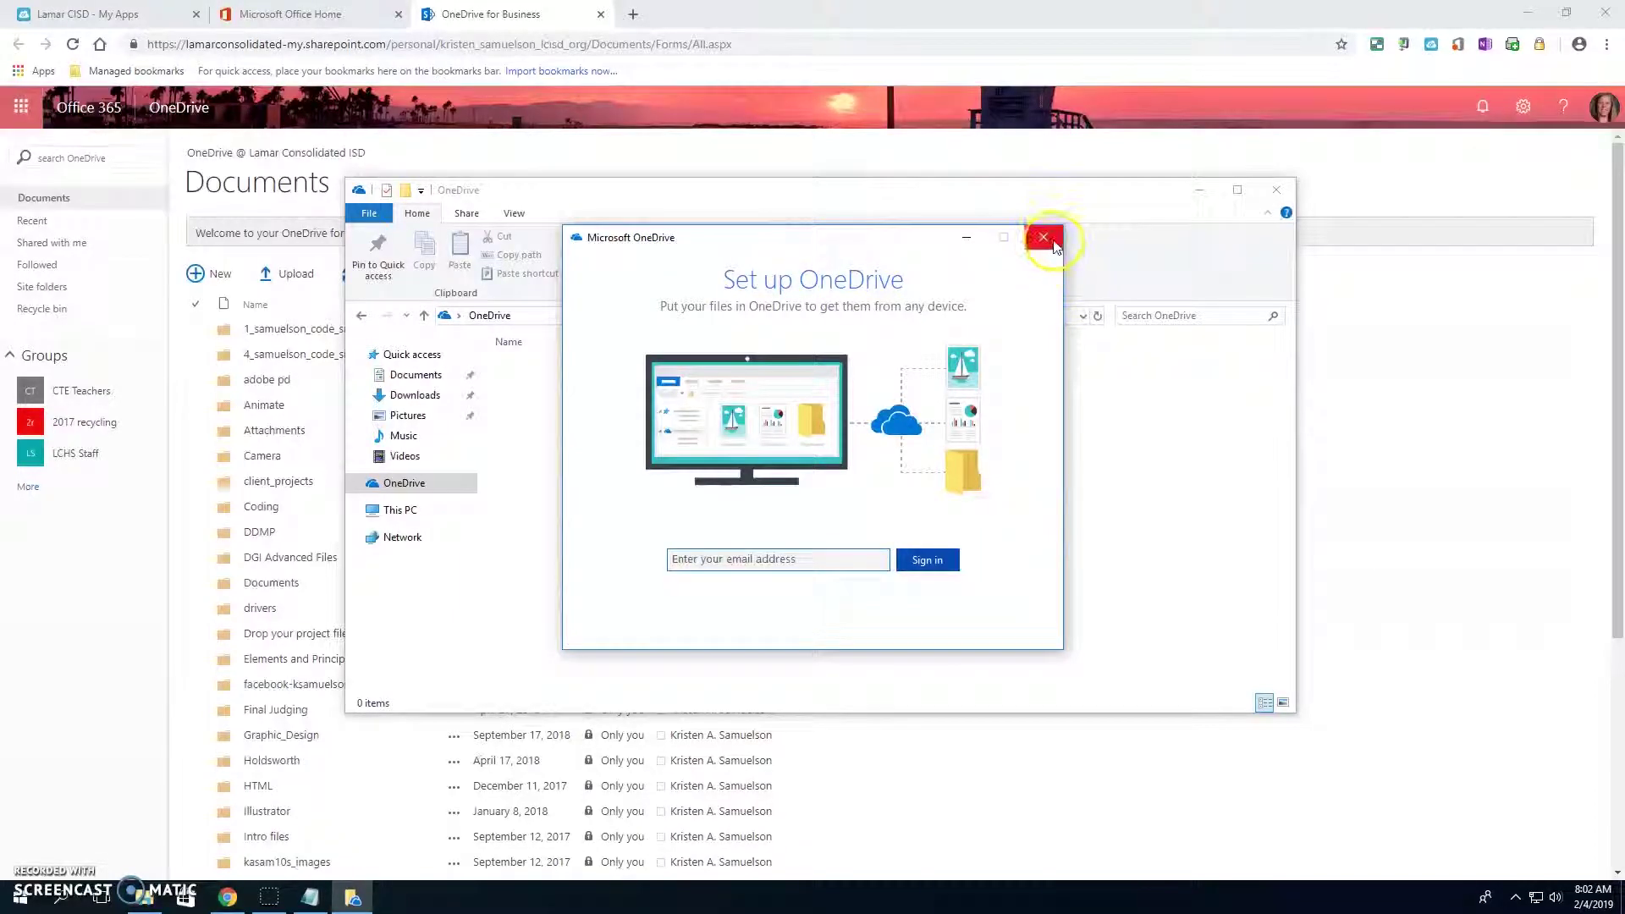
{"action": "left_click", "coordinate": [1042, 237]}
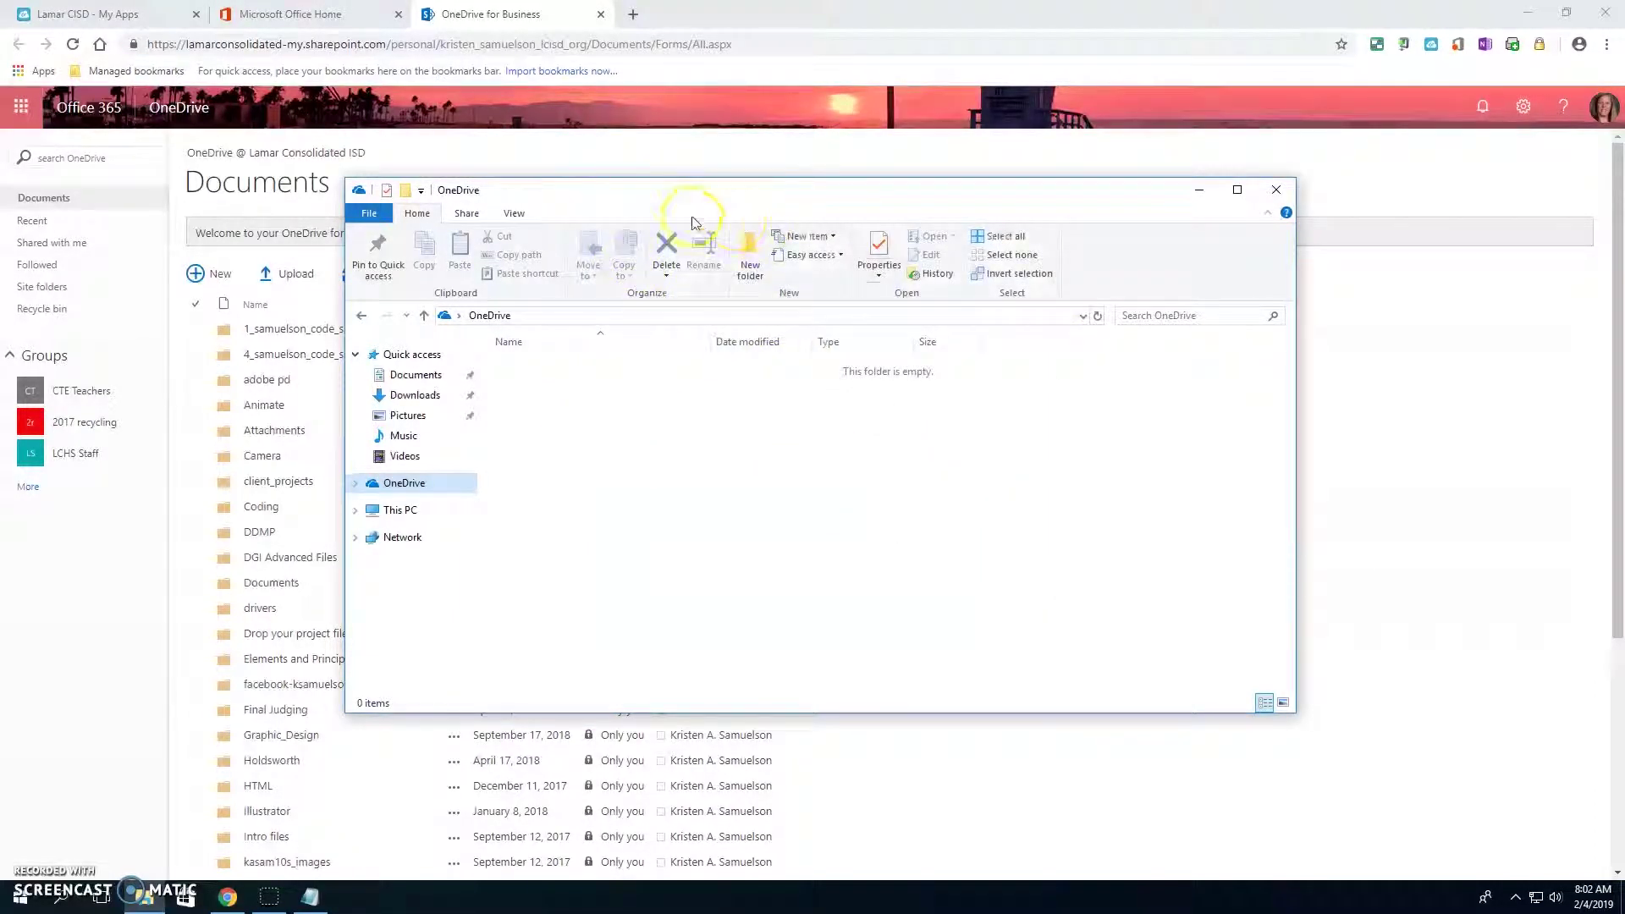
{"action": "left_click_drag", "start_coordinate": [656, 189], "coordinate": [999, 220]}
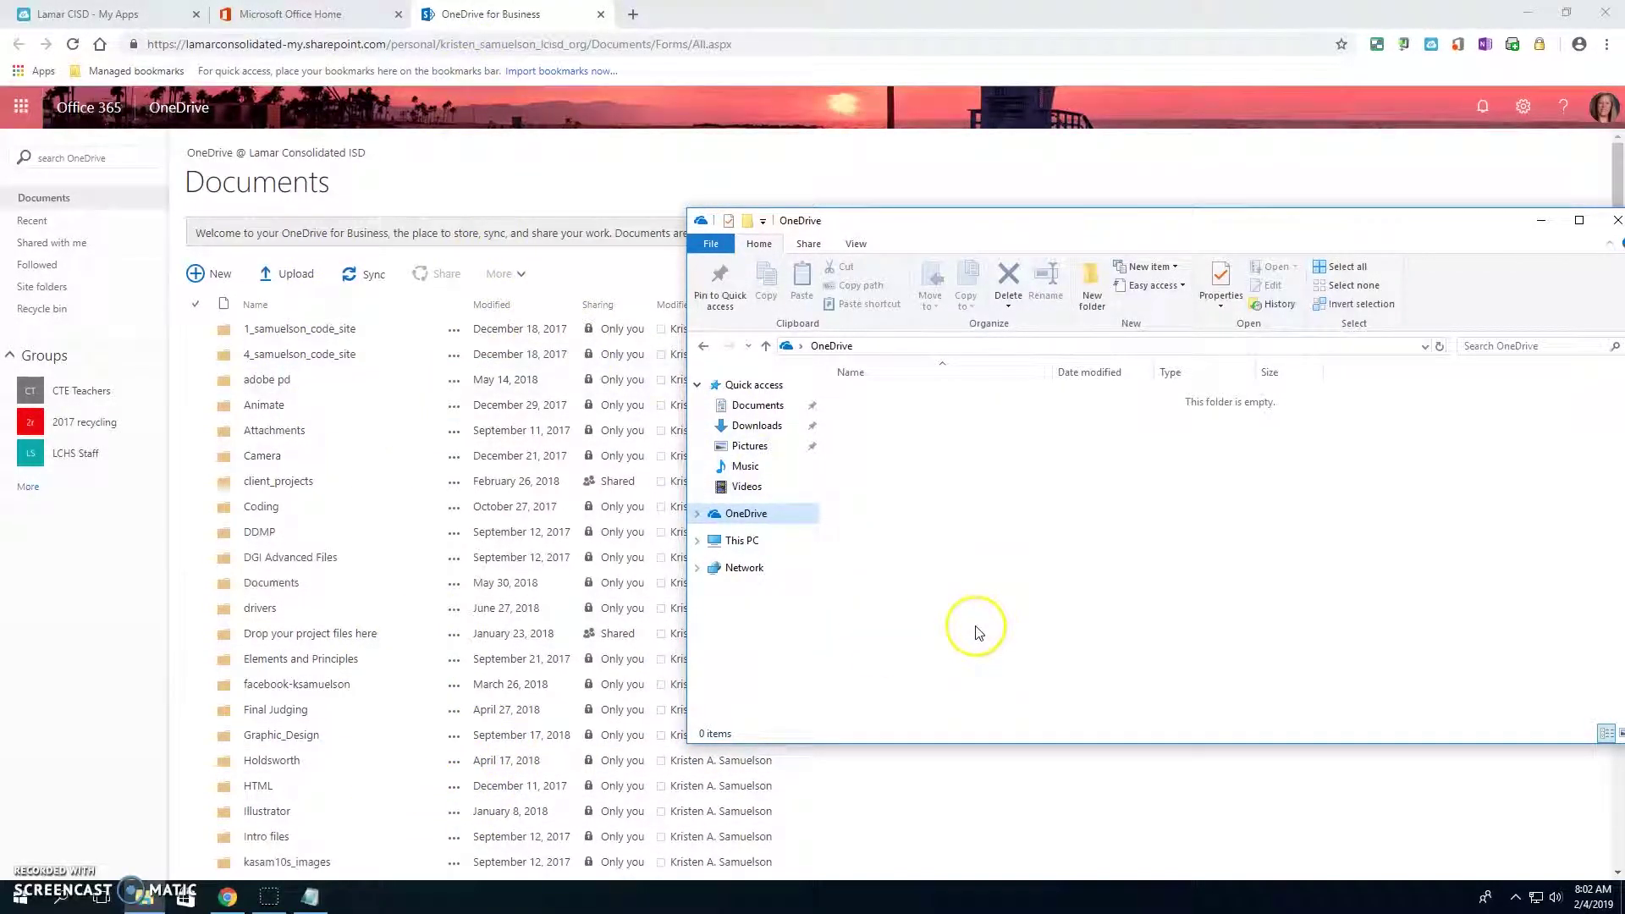
{"action": "left_click", "coordinate": [558, 194]}
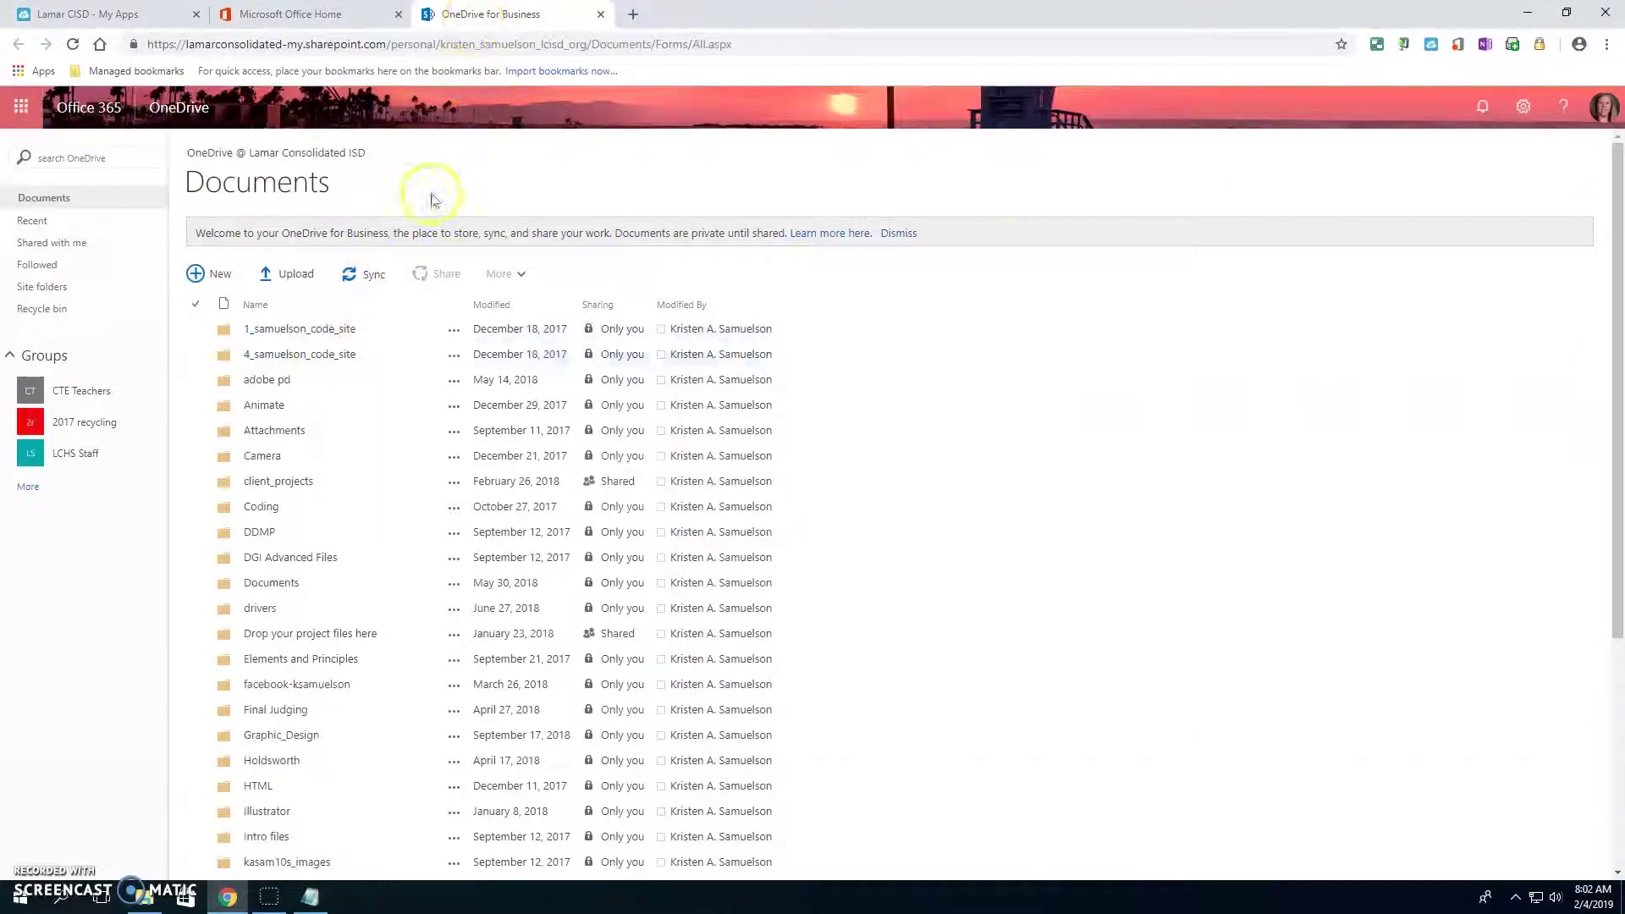
- Start syncing the Documents library and sign into the OneDrive desktop app with the school account
{"action": "left_click", "coordinate": [369, 278]}
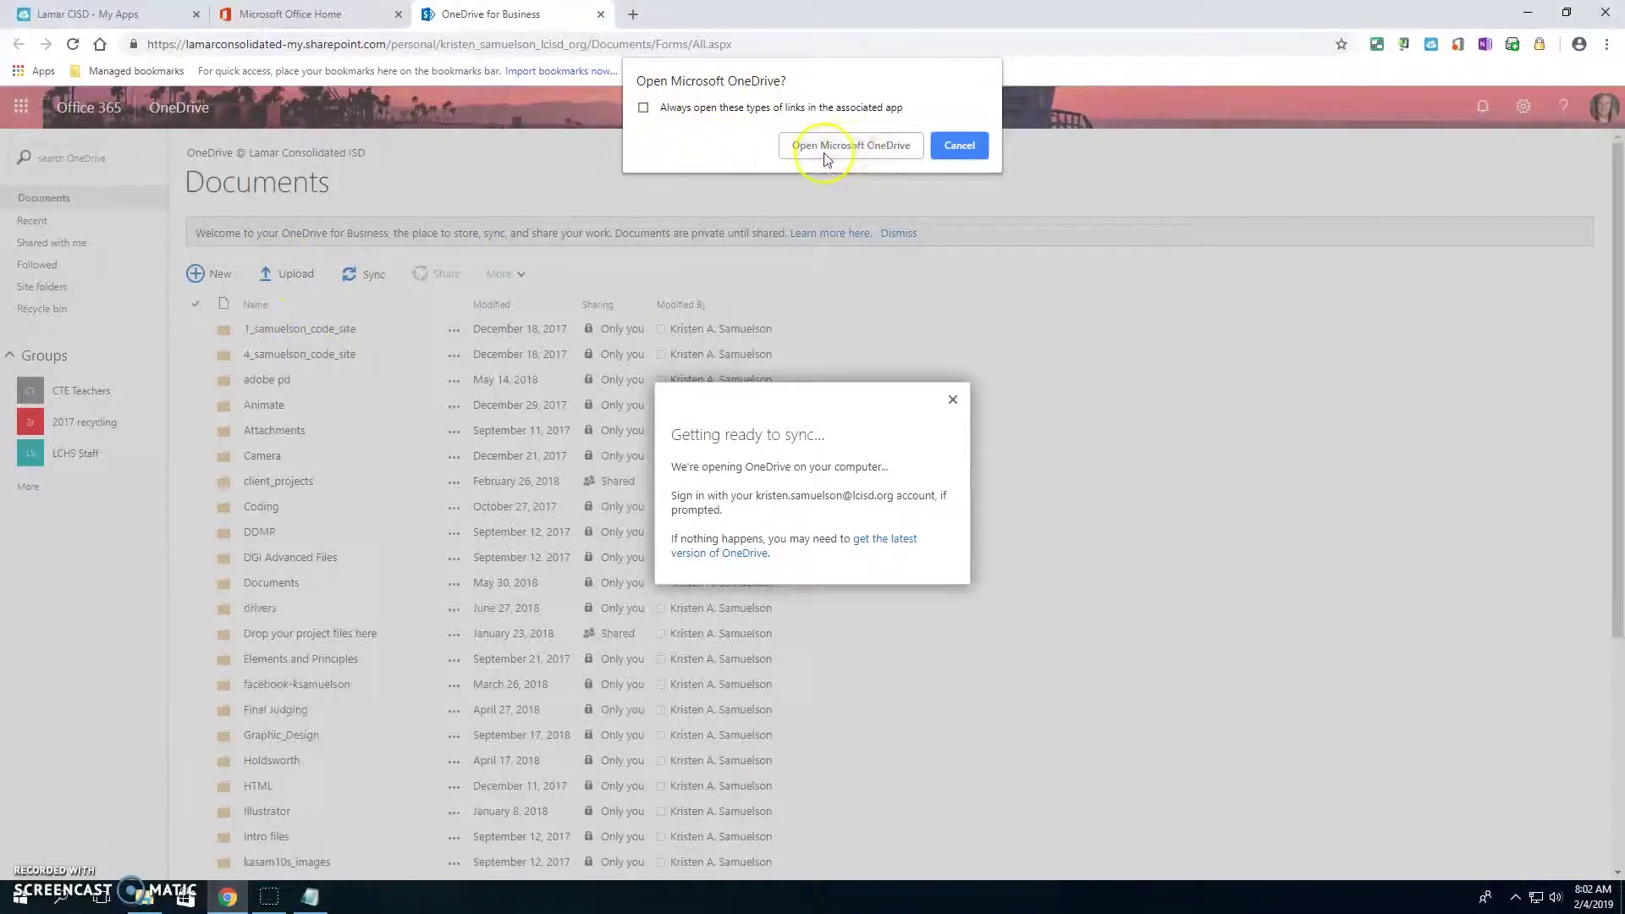
{"action": "left_click", "coordinate": [844, 150]}
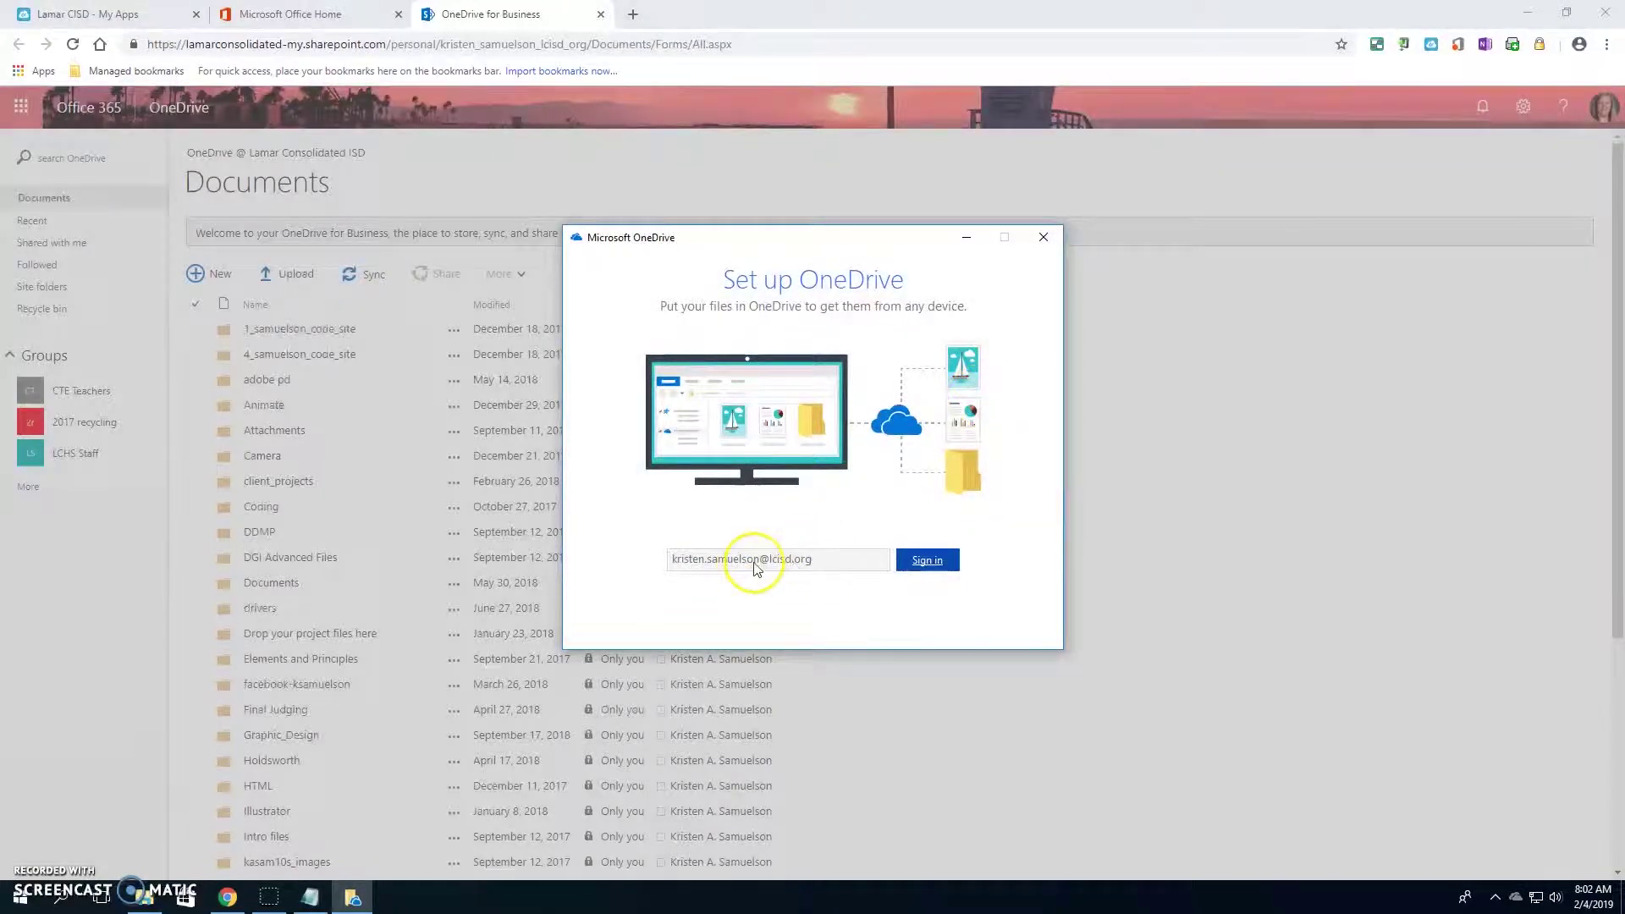
{"action": "left_click", "coordinate": [924, 565]}
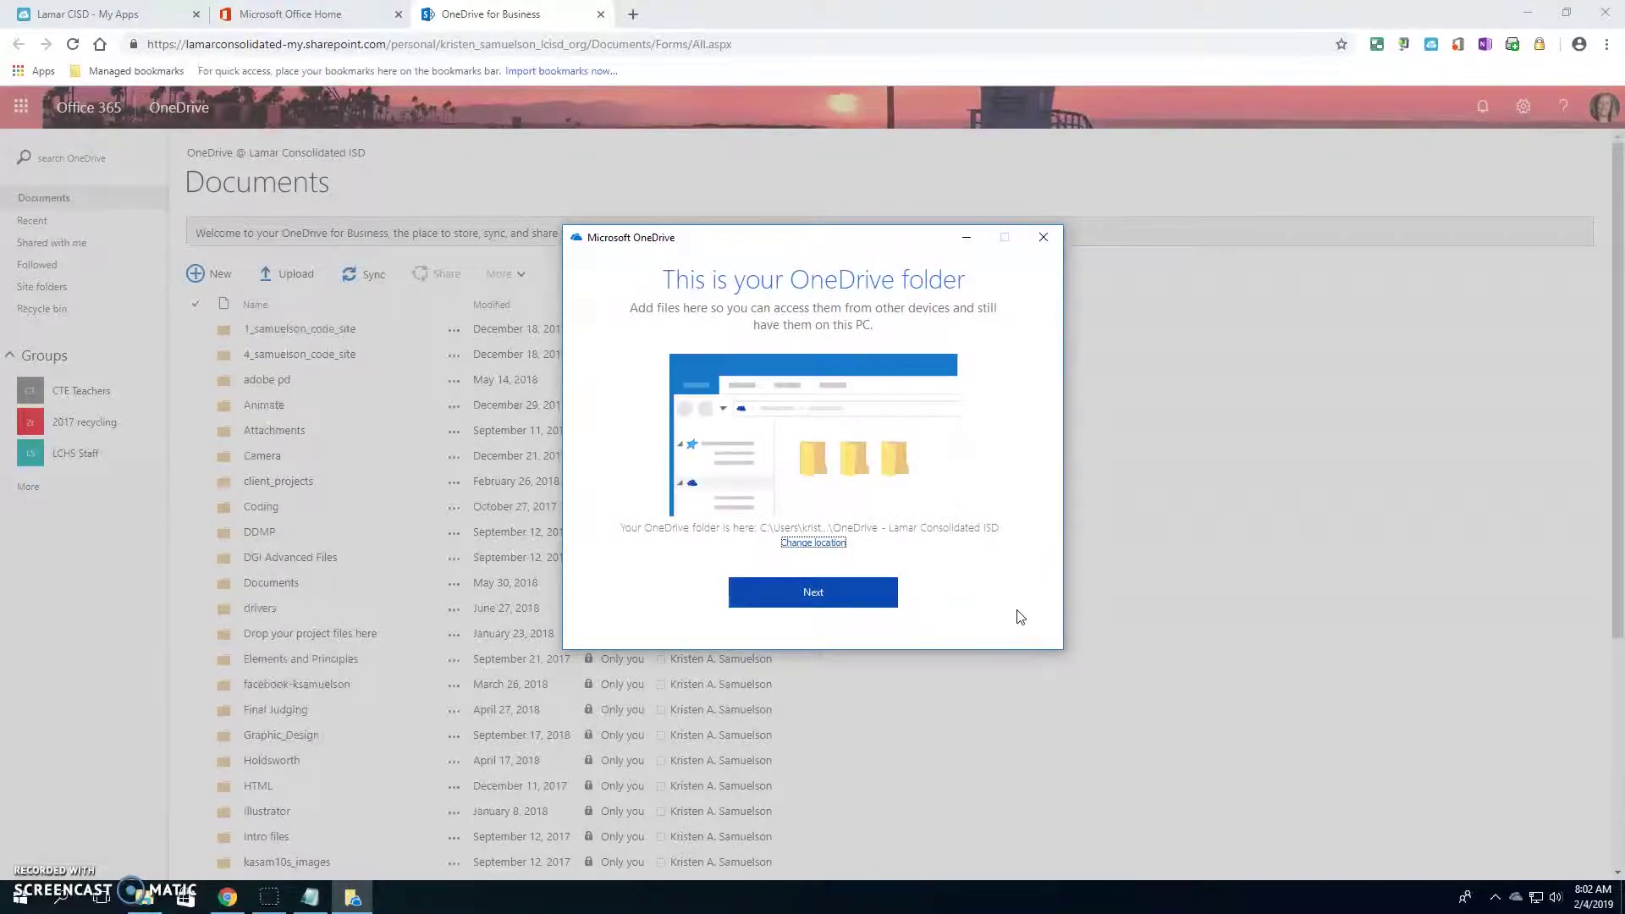
- Keep the default OneDrive folder location and sync all files and folders (24.2 GB)
{"action": "left_click", "coordinate": [813, 592]}
{"action": "scroll", "coordinate": [876, 535], "scroll_direction": "down", "scroll_amount": 2}
{"action": "scroll", "coordinate": [876, 535], "scroll_direction": "up", "scroll_amount": 2}
{"action": "scroll", "coordinate": [875, 529], "scroll_direction": "down", "scroll_amount": 7}
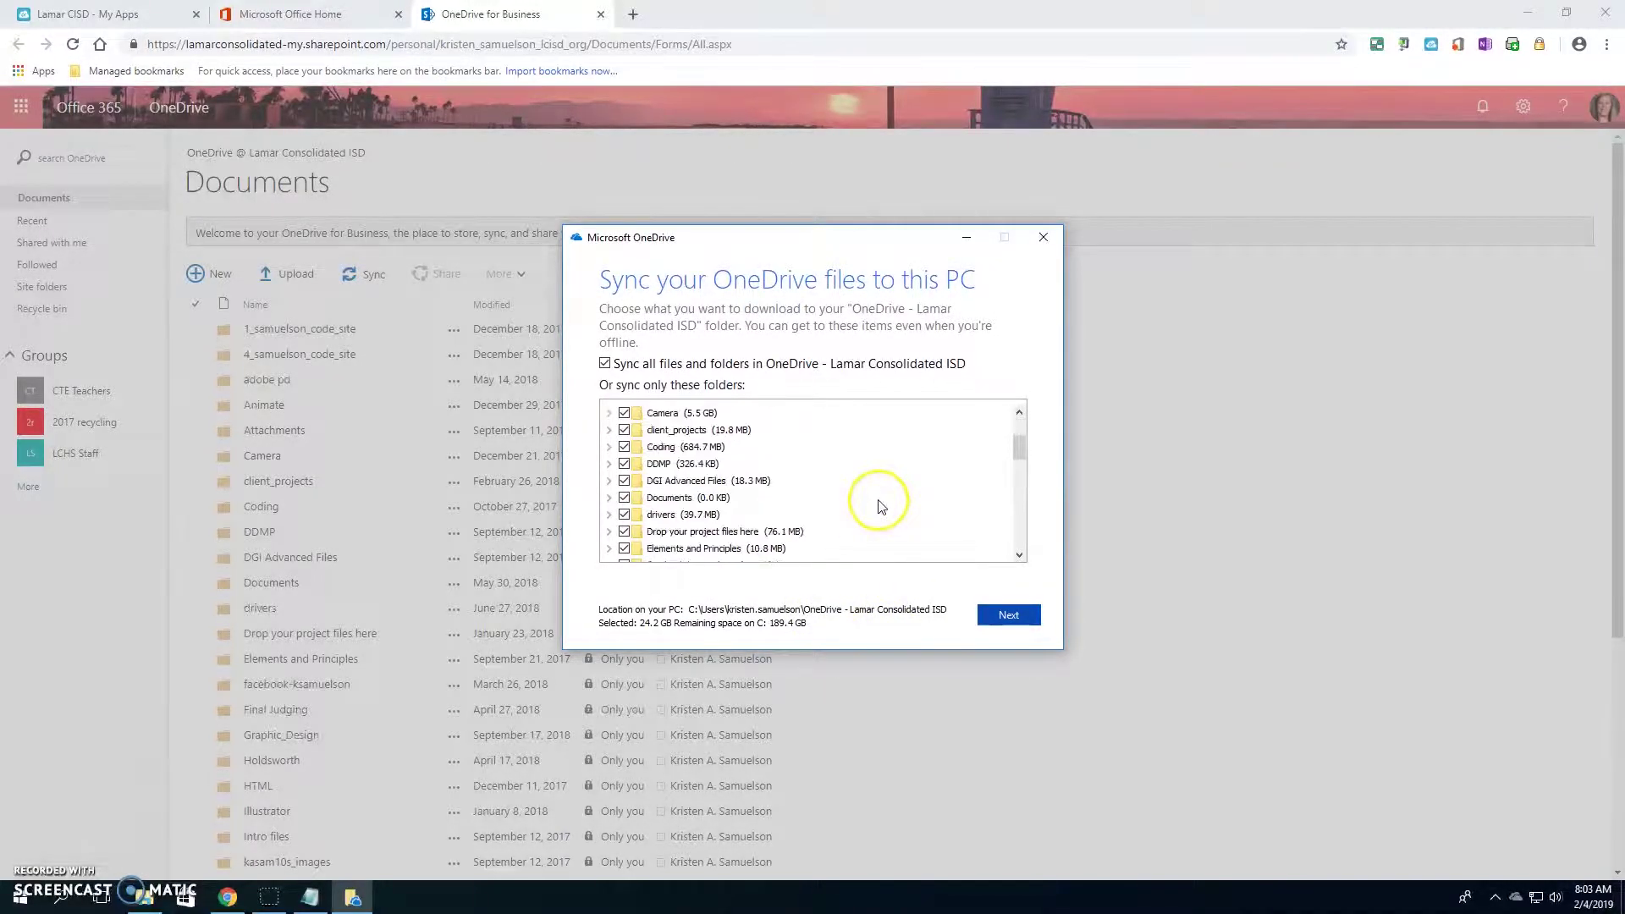
{"action": "scroll", "coordinate": [880, 529], "scroll_direction": "up", "scroll_amount": 7}
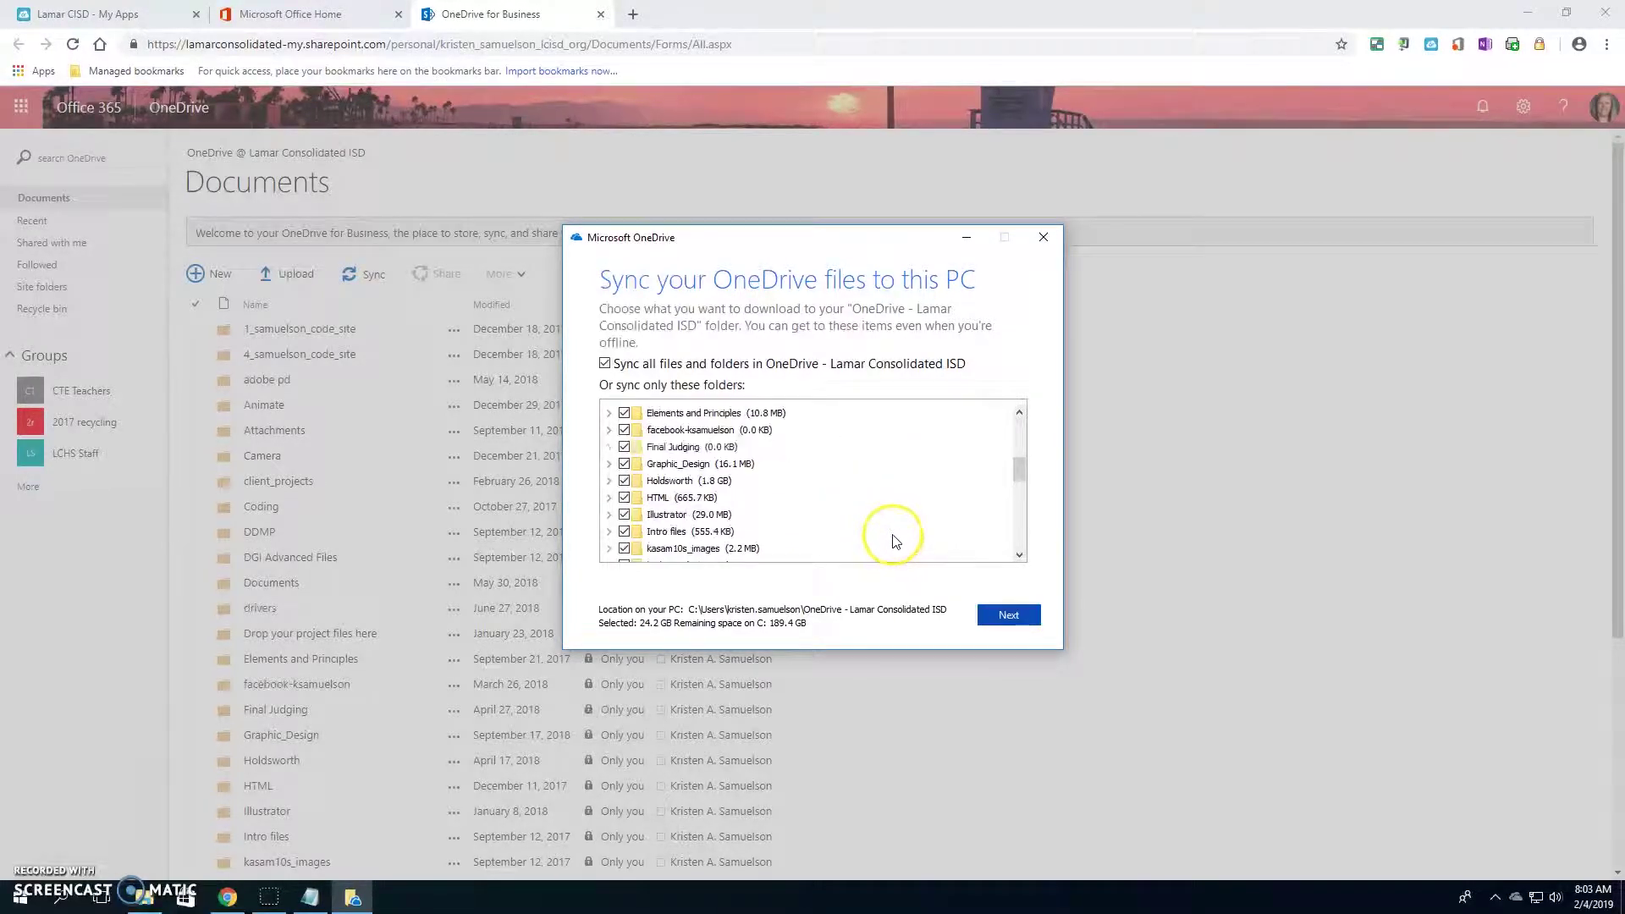
{"action": "left_click", "coordinate": [1011, 616]}
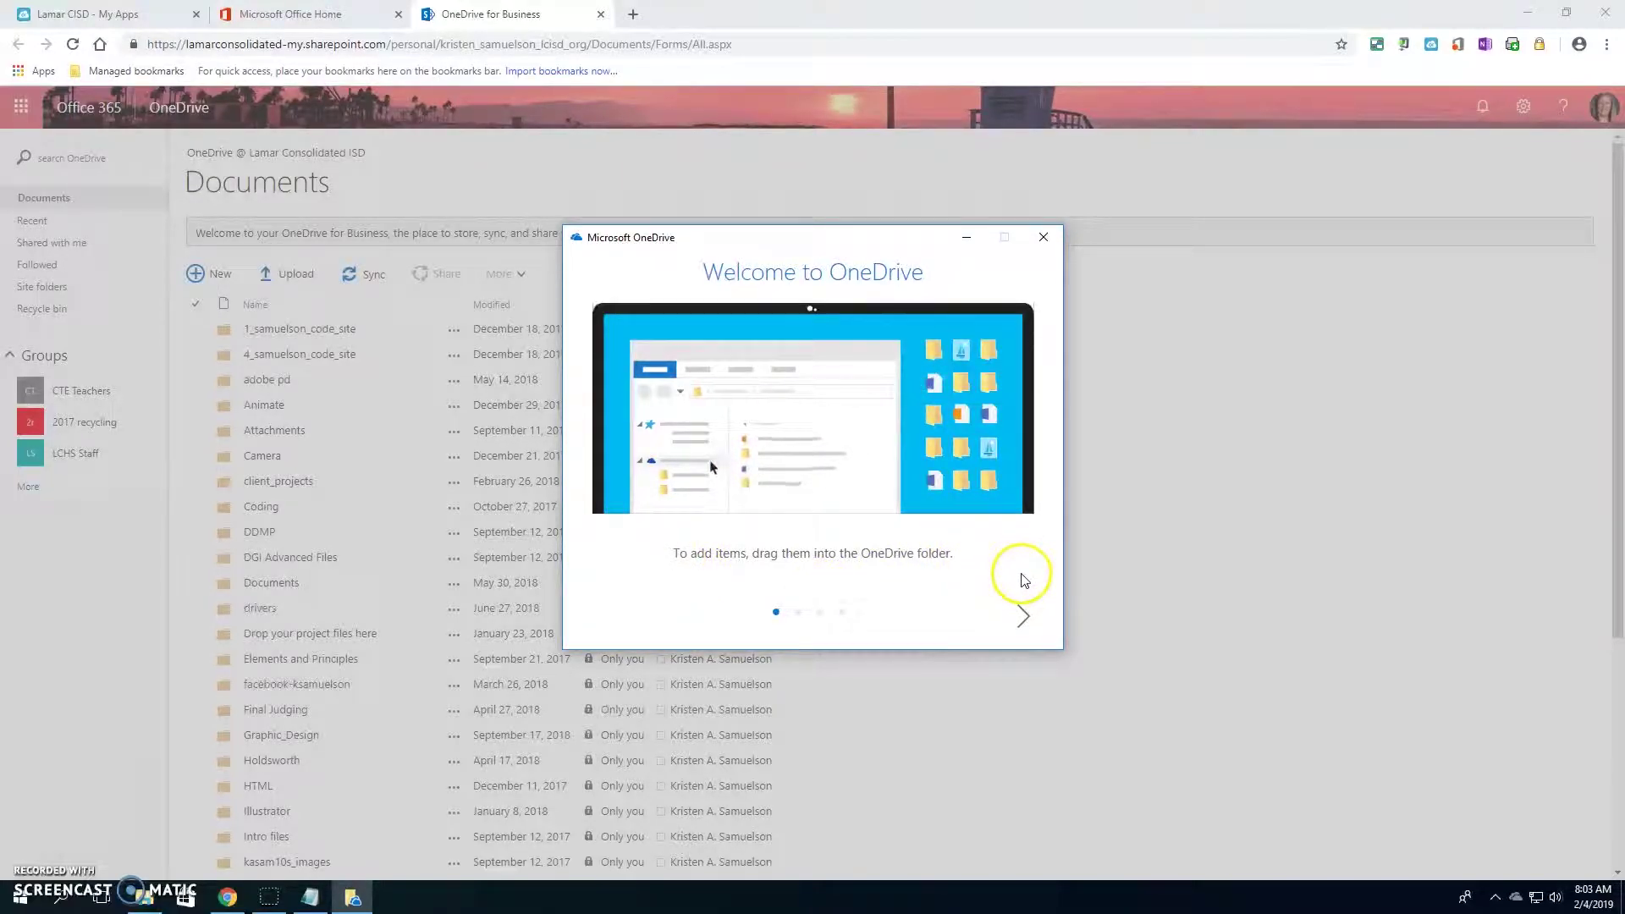
- Advance the welcome tour to the mobile app page and load the OneDrive phone download page
{"action": "left_click", "coordinate": [1023, 618]}
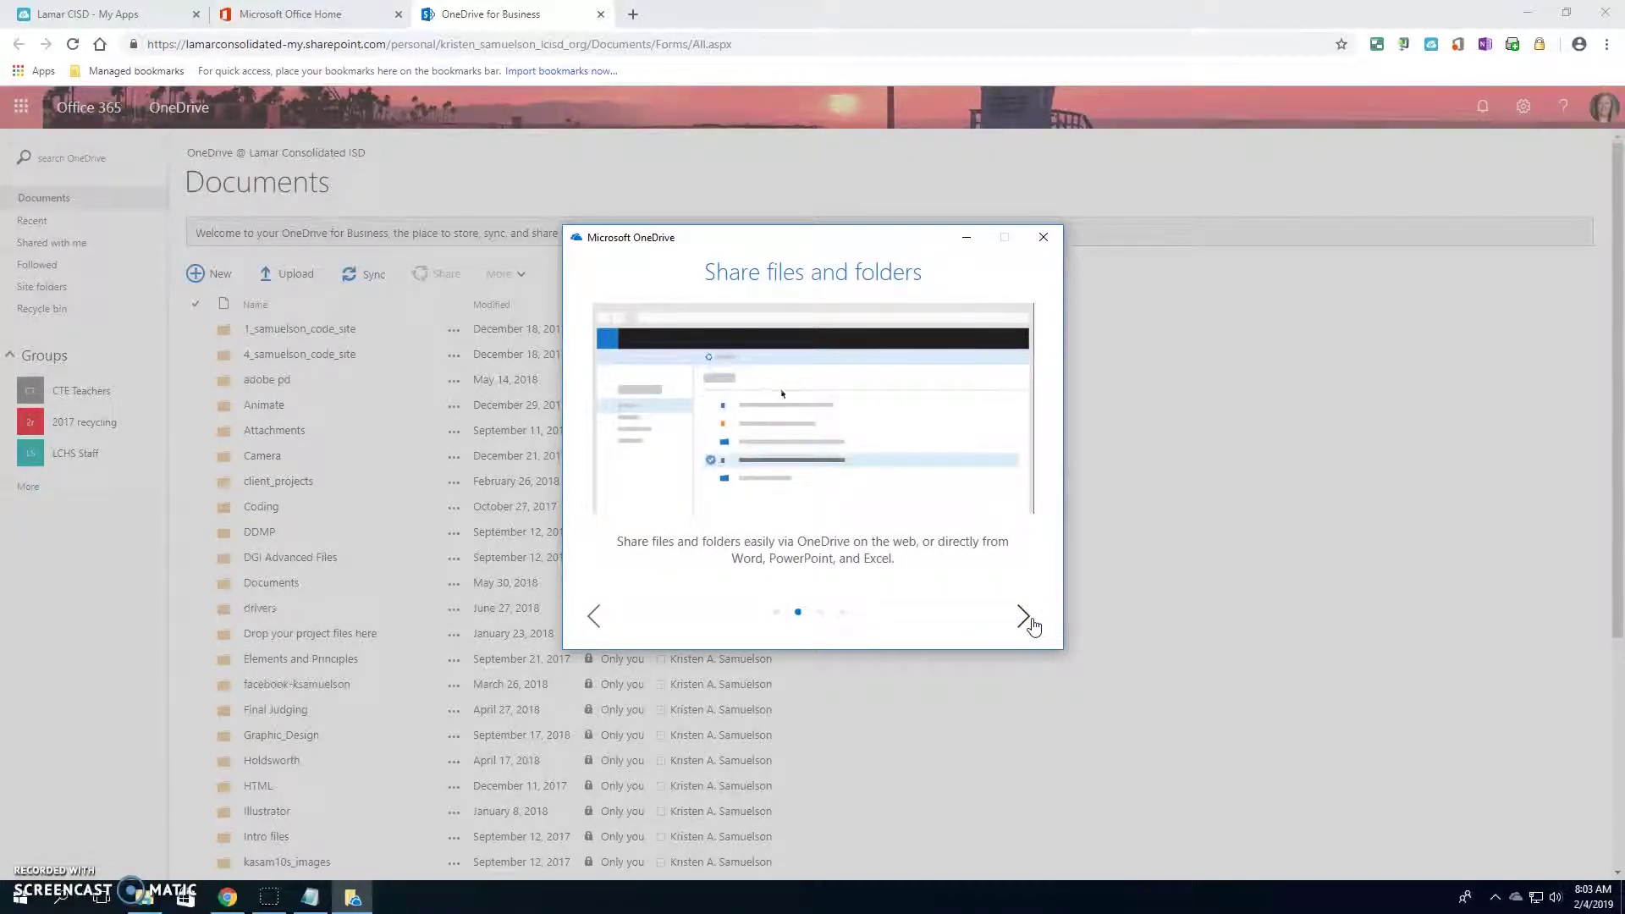
{"action": "left_click", "coordinate": [1024, 617]}
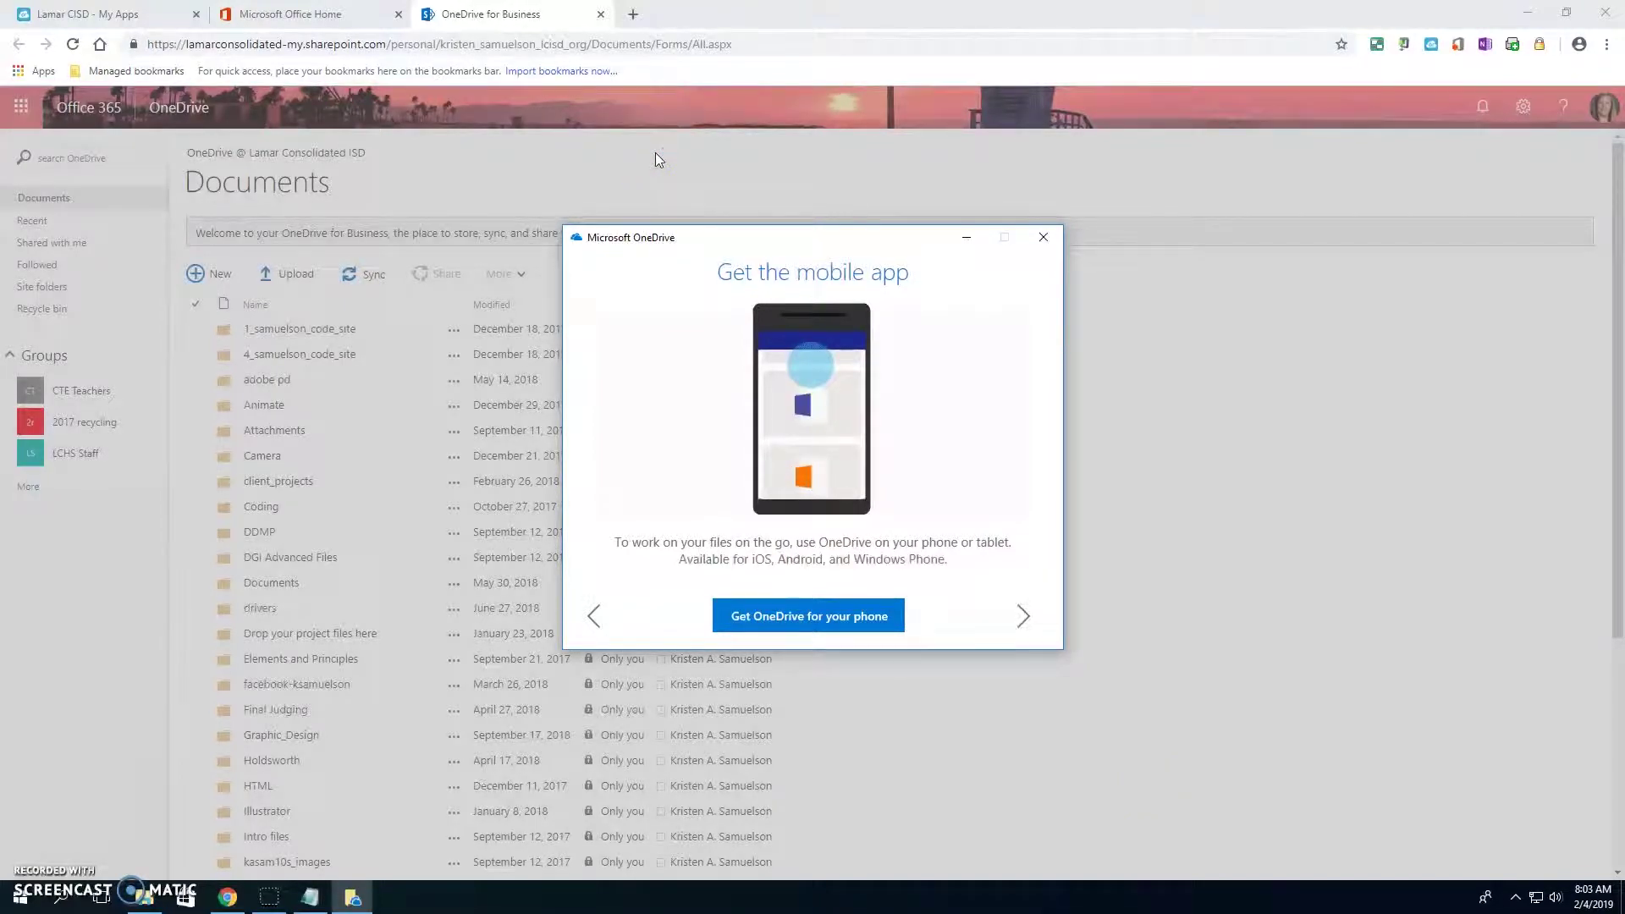
{"action": "left_click", "coordinate": [753, 620]}
{"action": "left_click", "coordinate": [929, 711]}
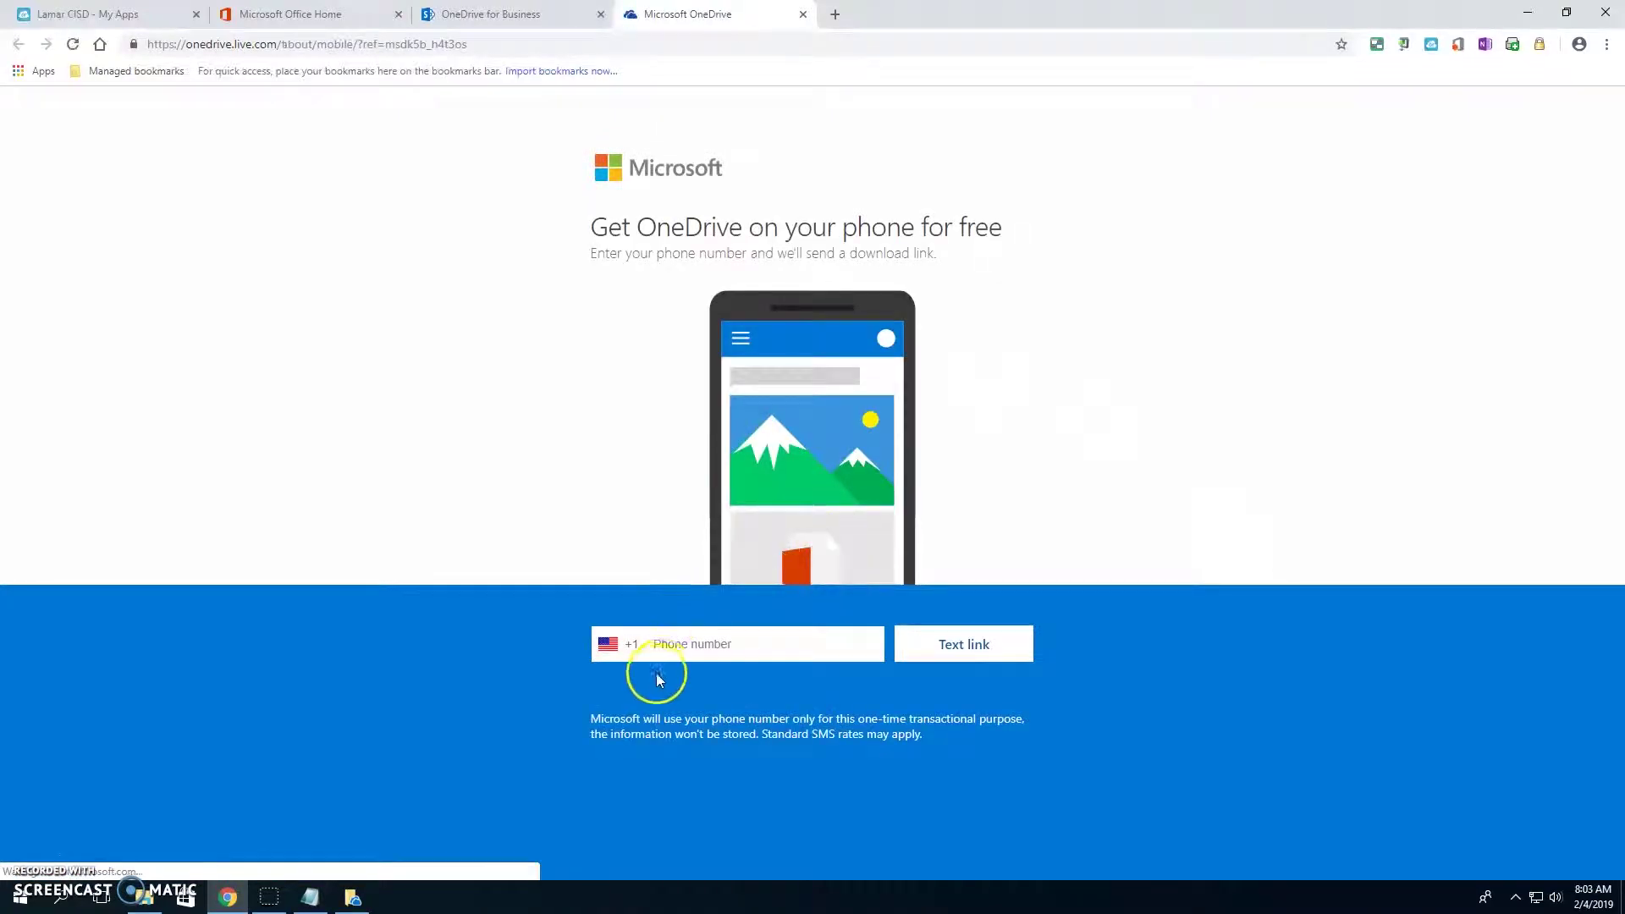
{"action": "left_click", "coordinate": [682, 643]}
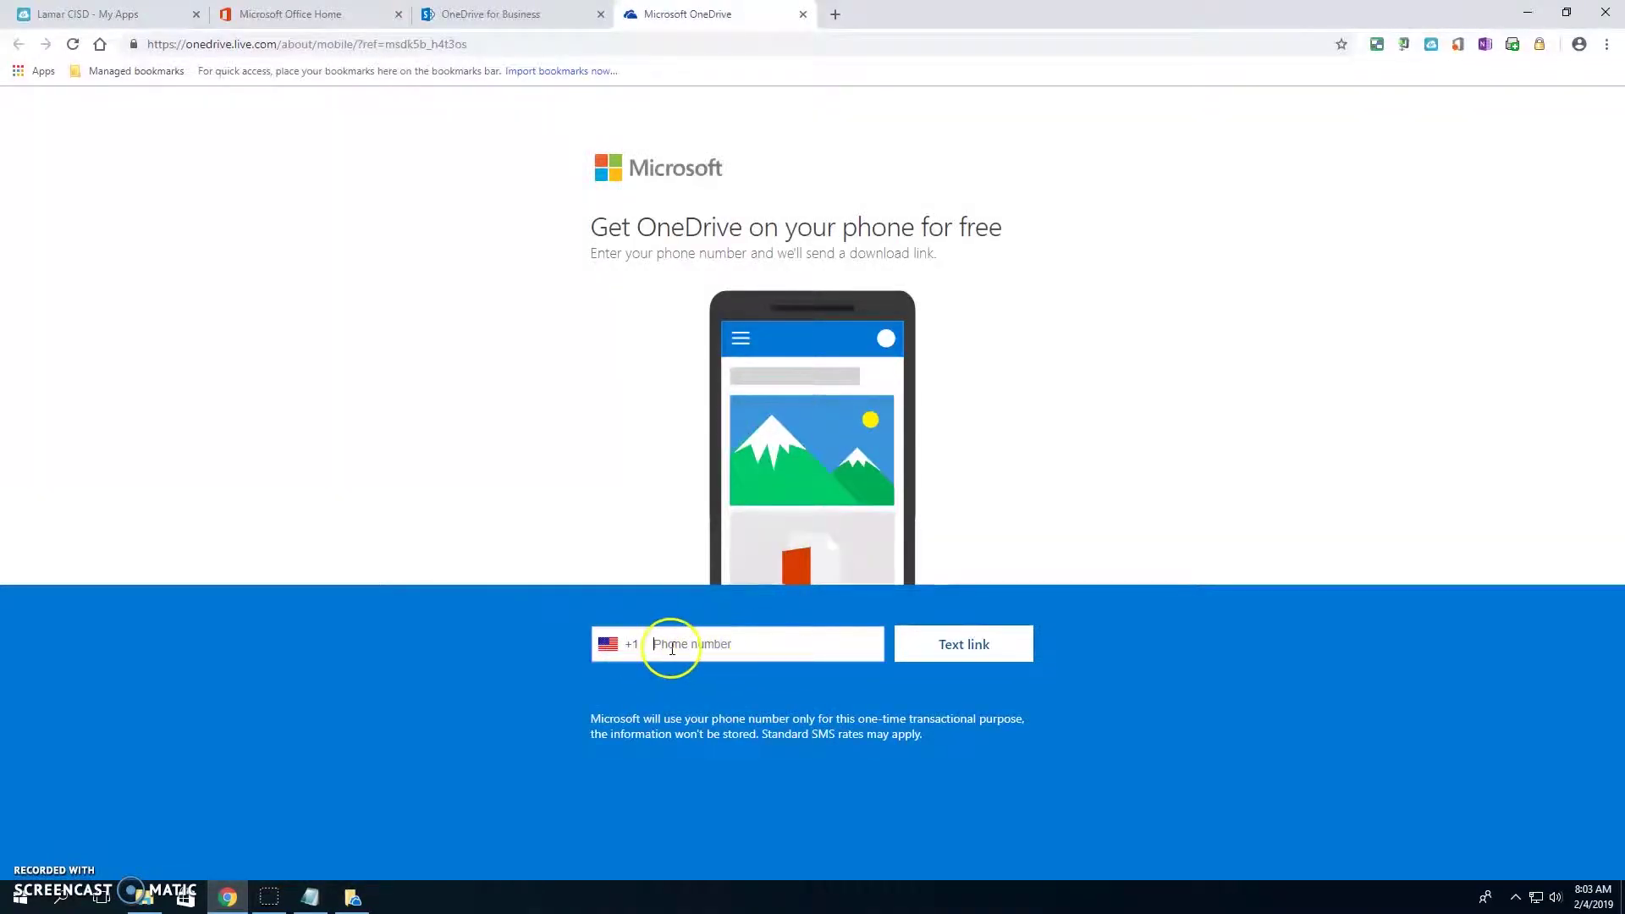
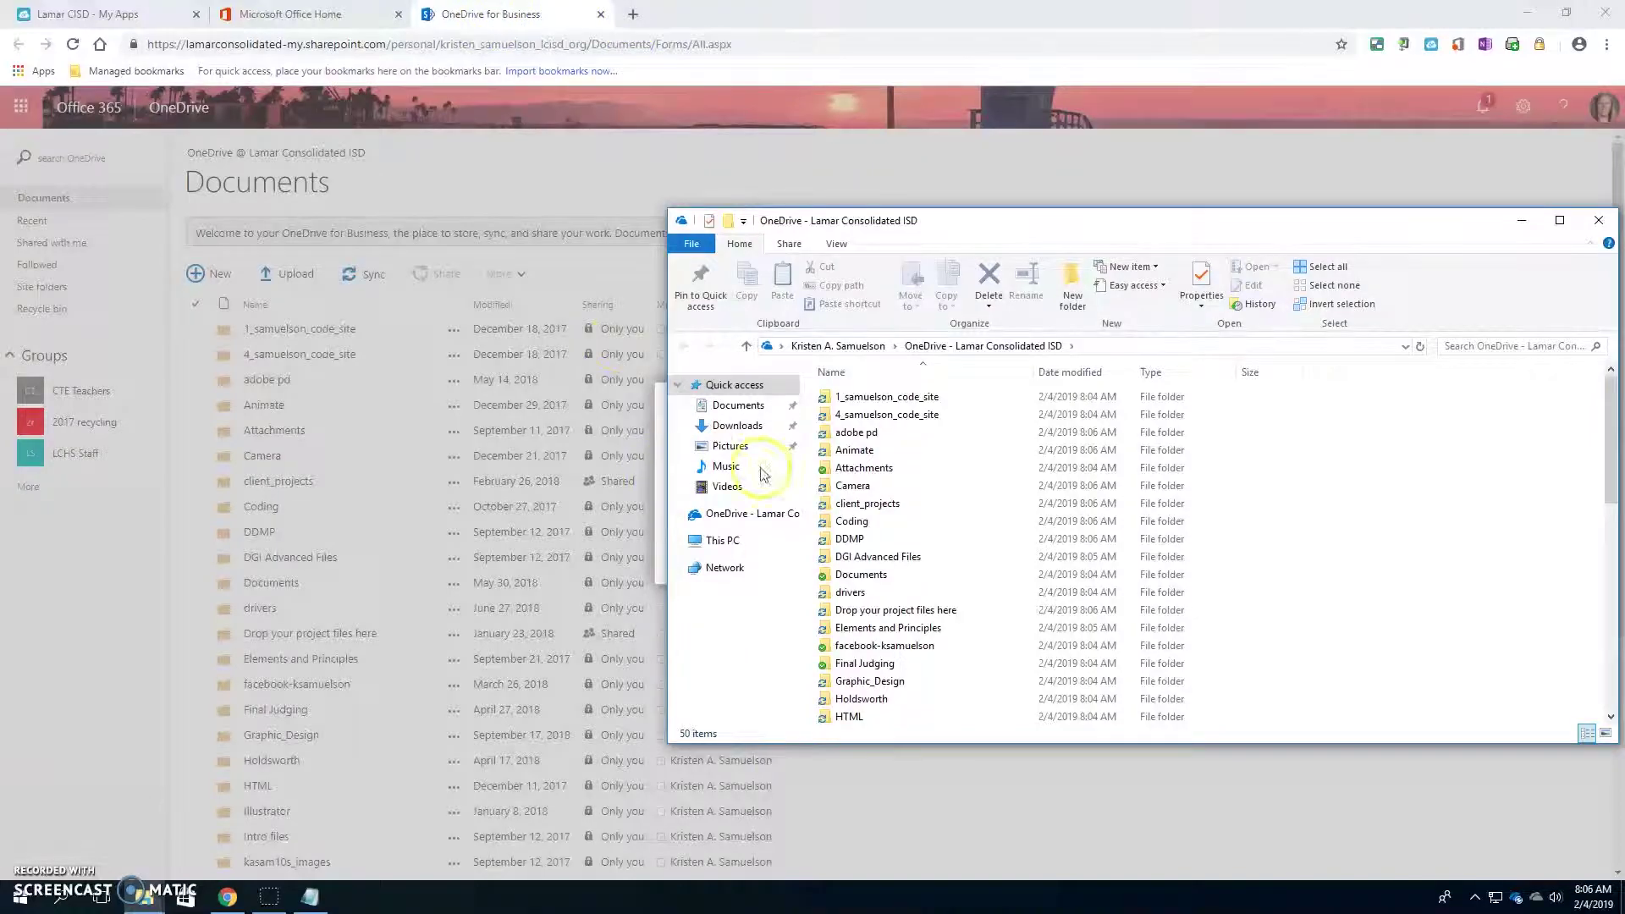
- Open the synced OneDrive - Lamar Consolidated ISD folder in File Explorer
{"action": "left_click", "coordinate": [518, 18]}
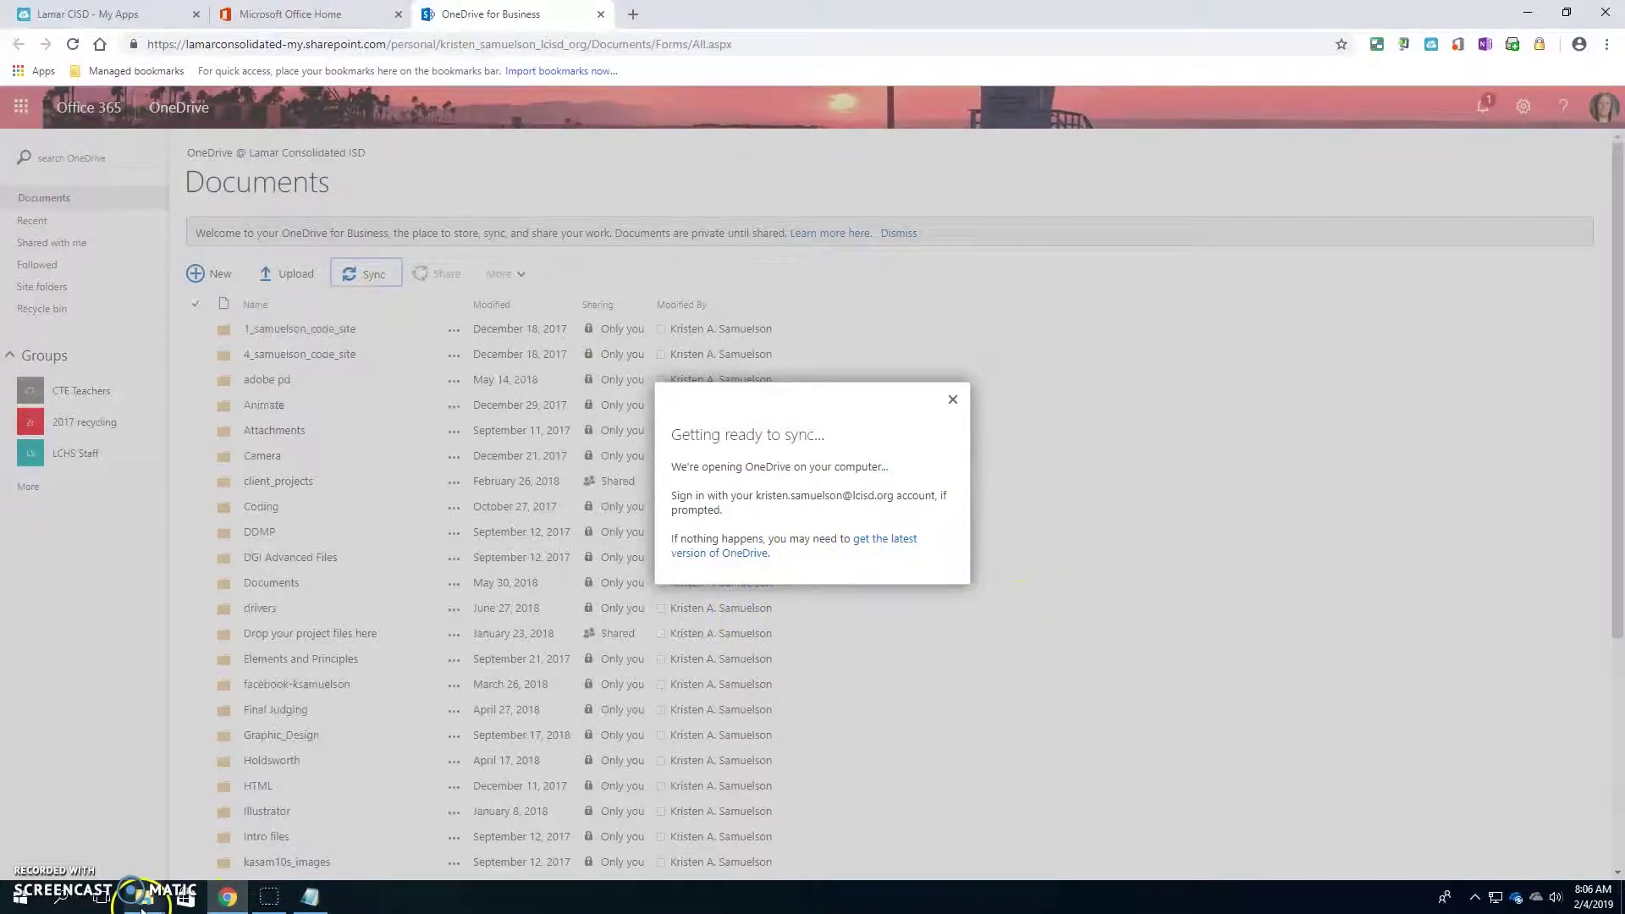
{"action": "mouse_move", "coordinate": [144, 899]}
{"action": "left_click", "coordinate": [260, 826]}
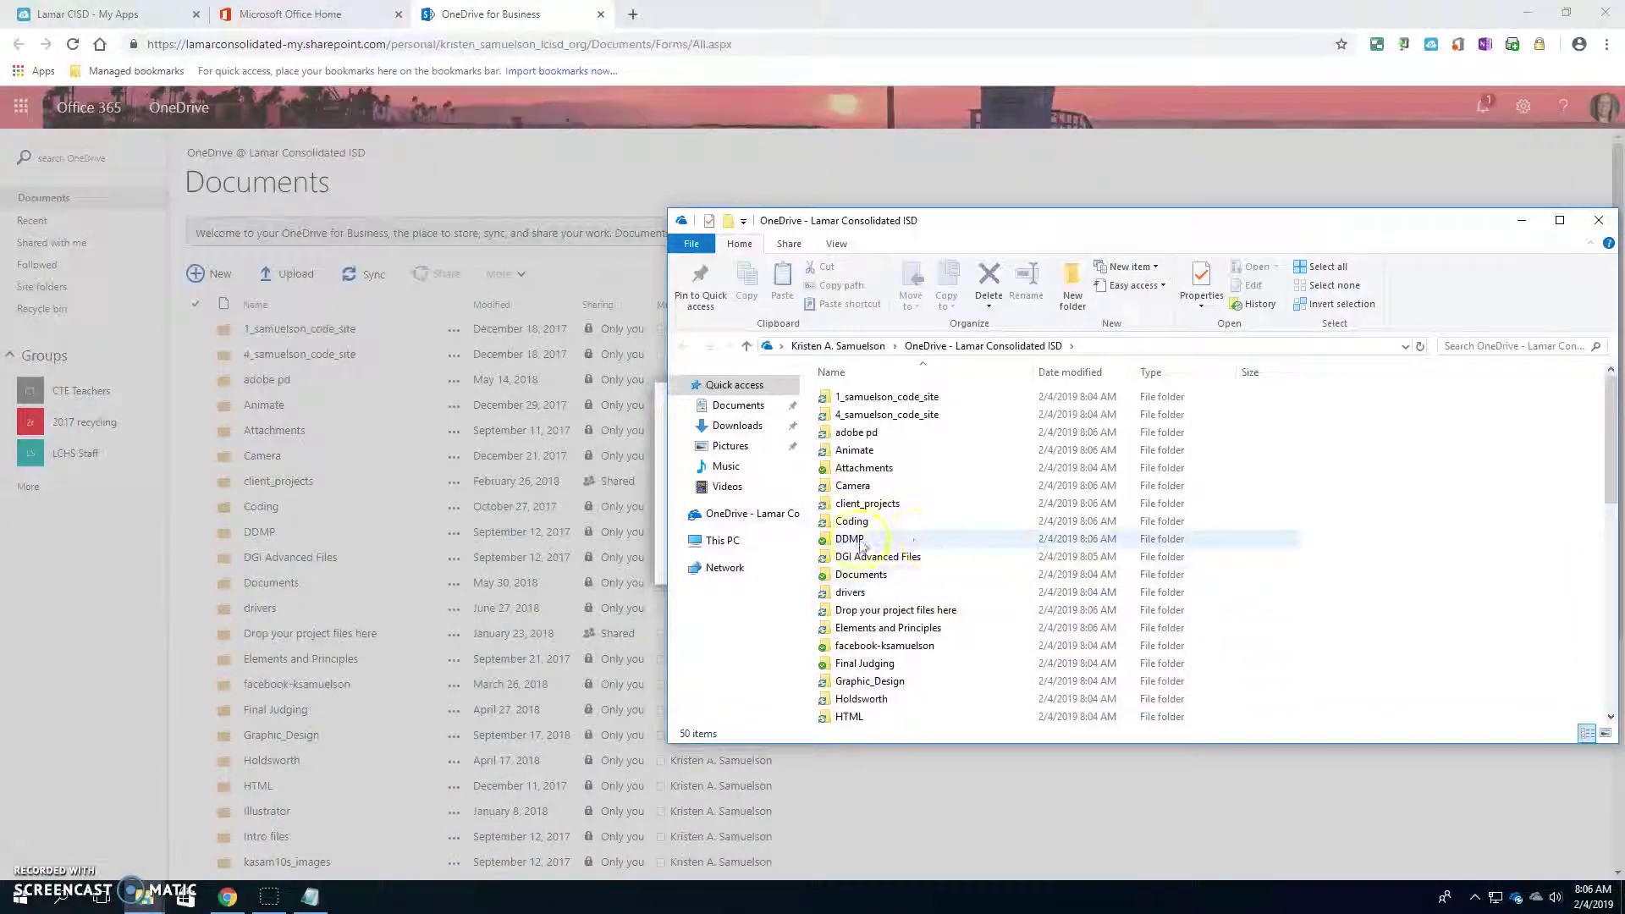
{"action": "left_click", "coordinate": [745, 514]}
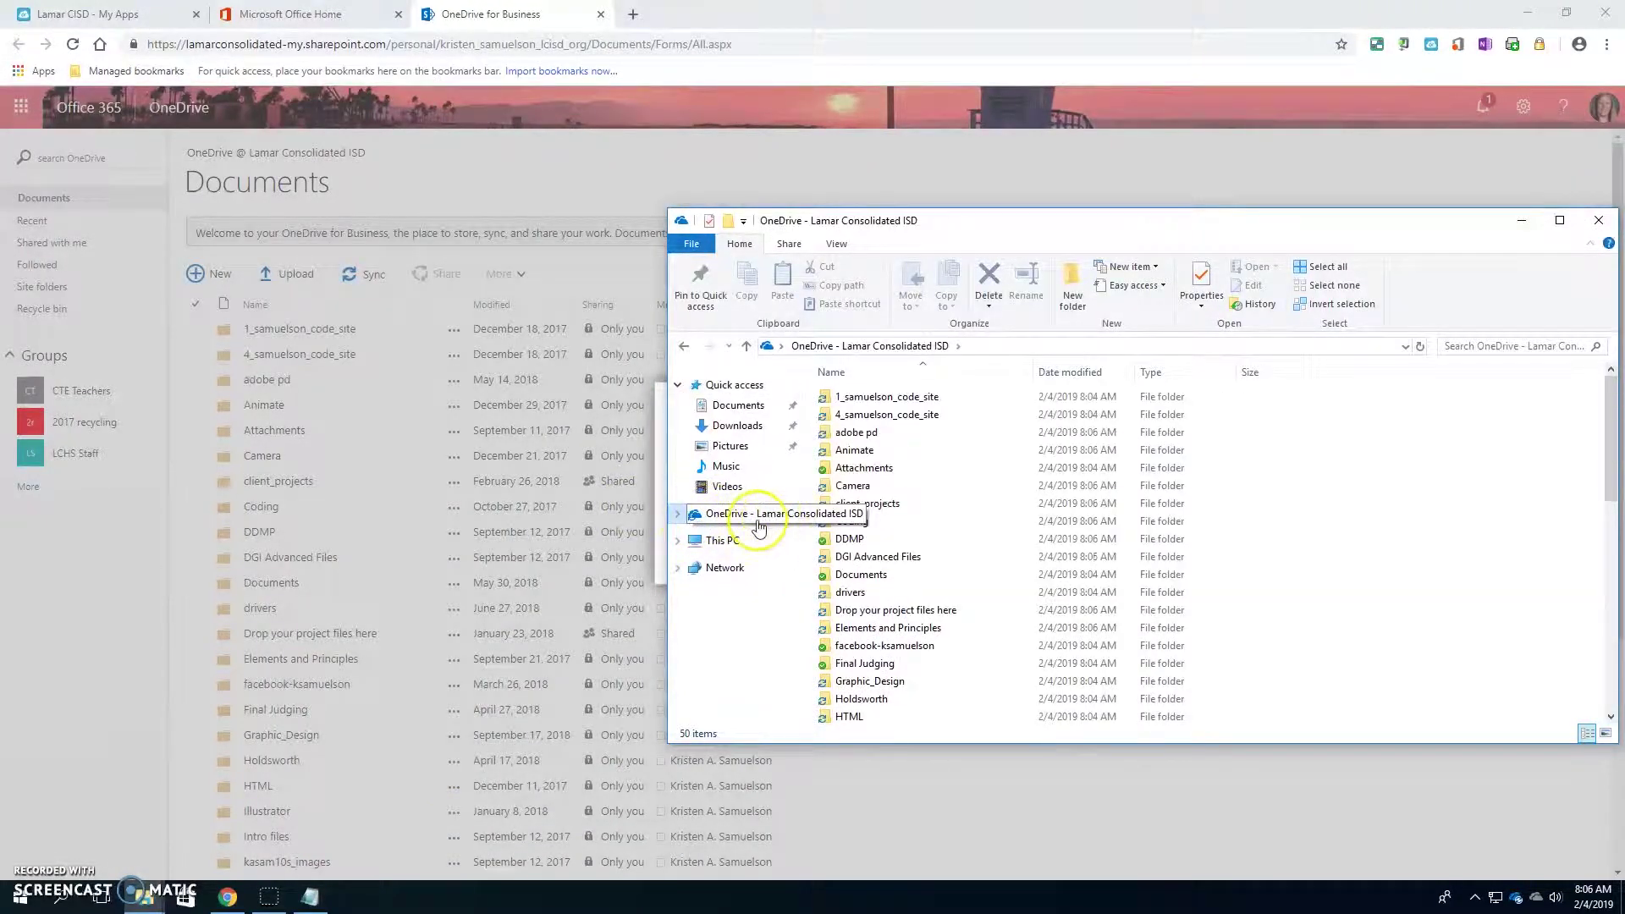
- Snap the OneDrive folder window onto the right half of the screen
{"action": "scroll", "coordinate": [955, 582], "scroll_direction": "down", "scroll_amount": 10}
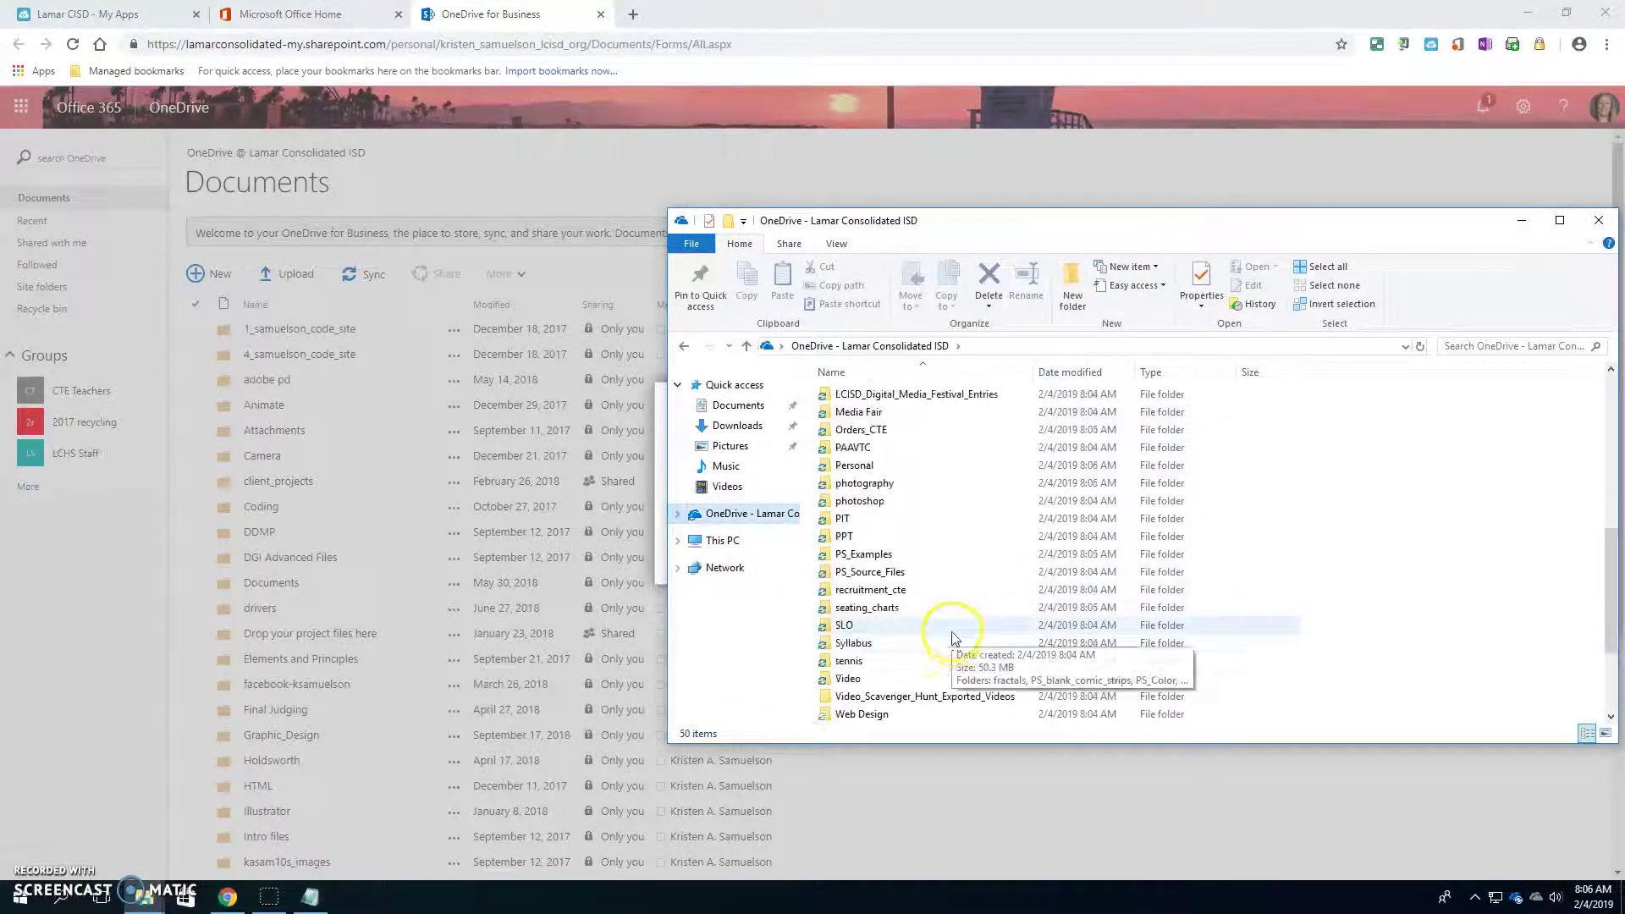
{"action": "scroll", "coordinate": [1153, 598], "scroll_direction": "up", "scroll_amount": 10}
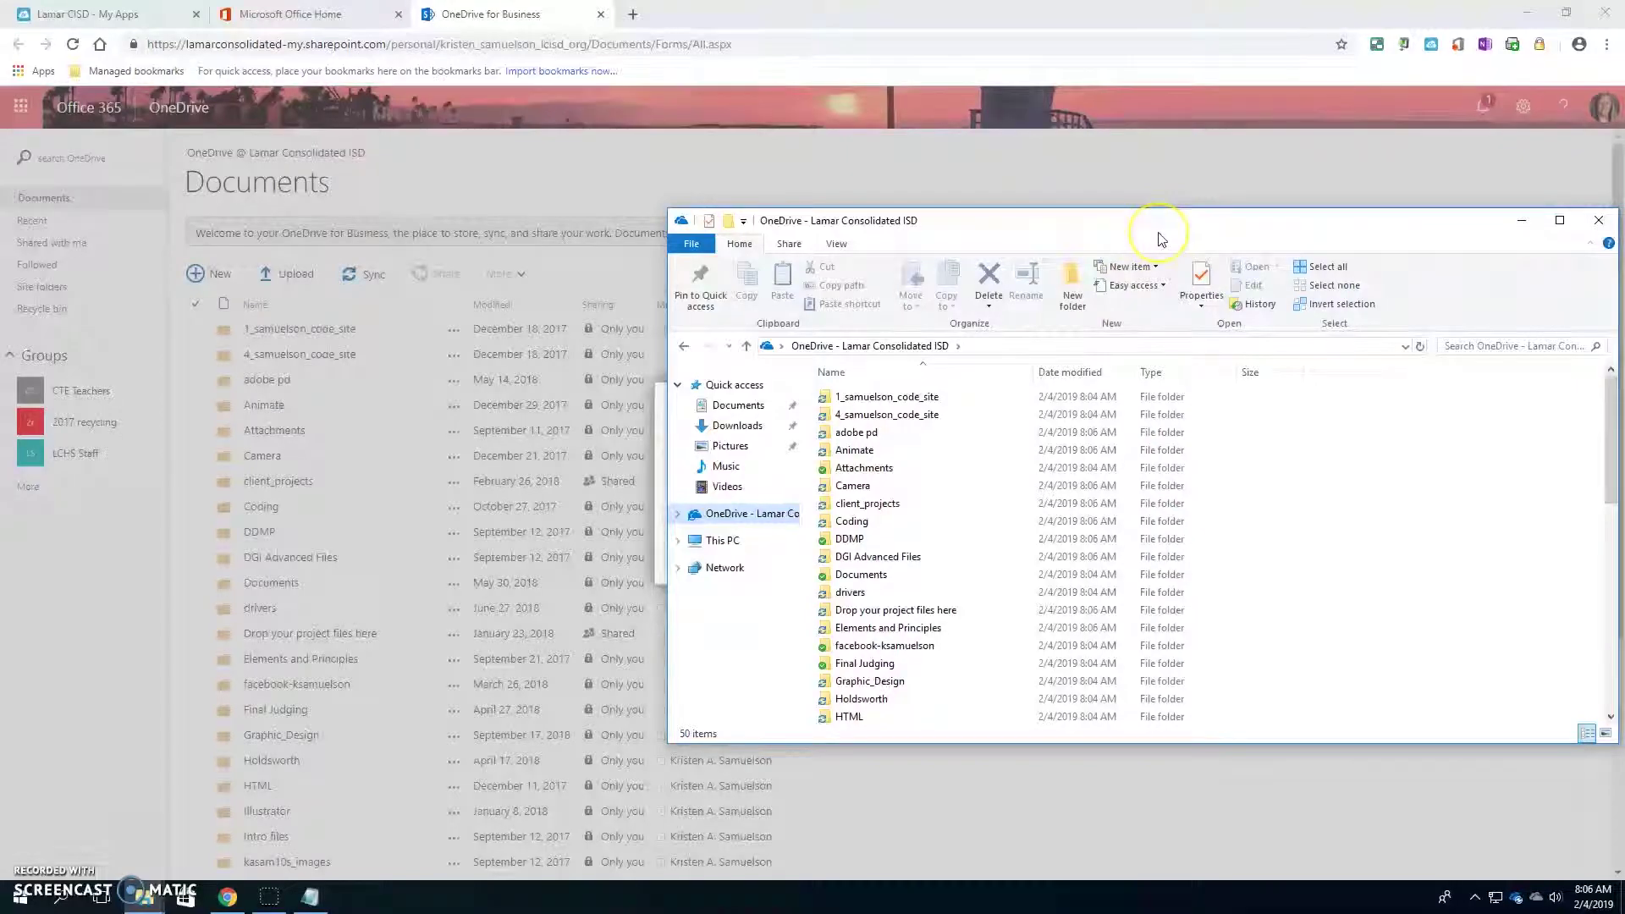
{"action": "left_click", "coordinate": [1185, 262]}
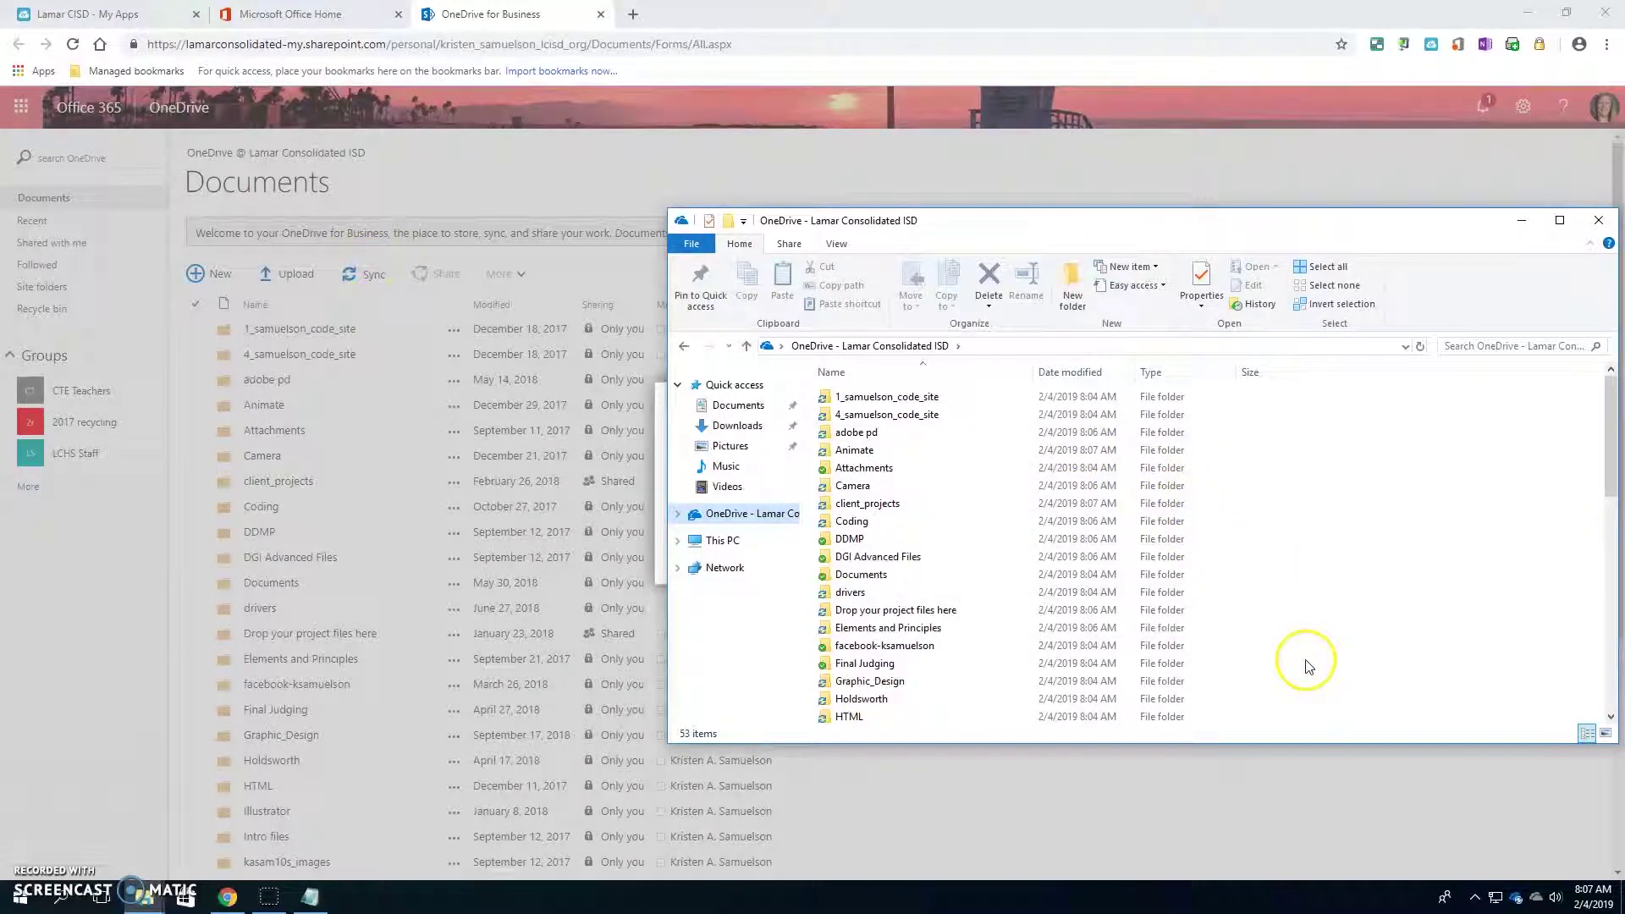
{"action": "left_click_drag", "start_coordinate": [1358, 230], "coordinate": [1620, 211]}
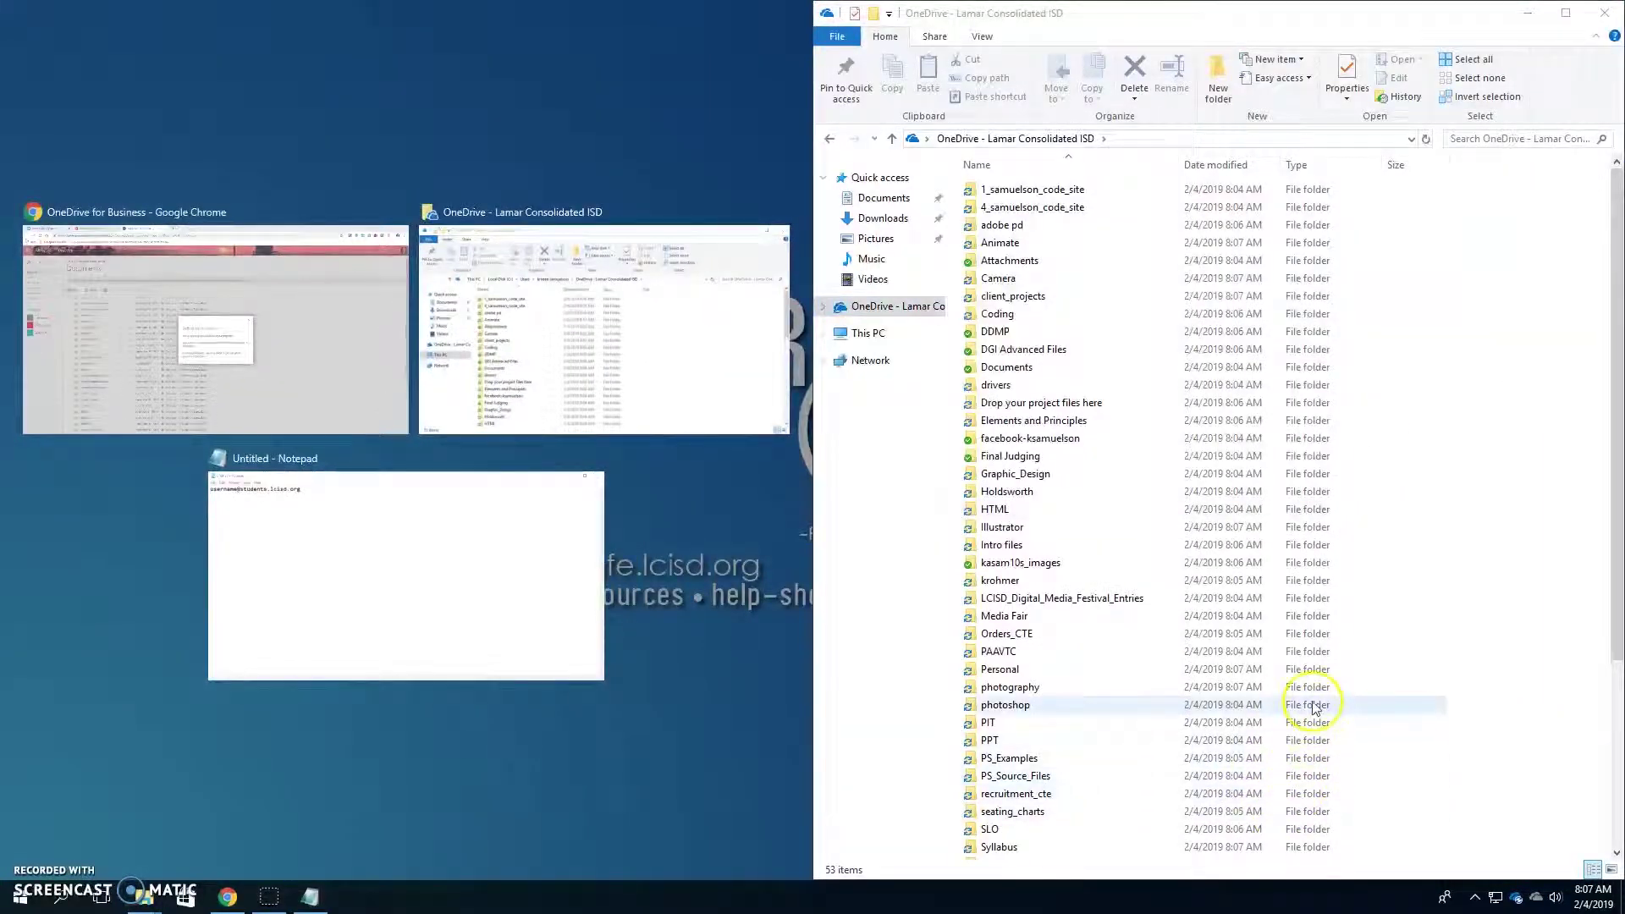
- Dismiss the snap suggestions and Chrome's 'Getting ready to sync' notice
{"action": "left_click", "coordinate": [1529, 729]}
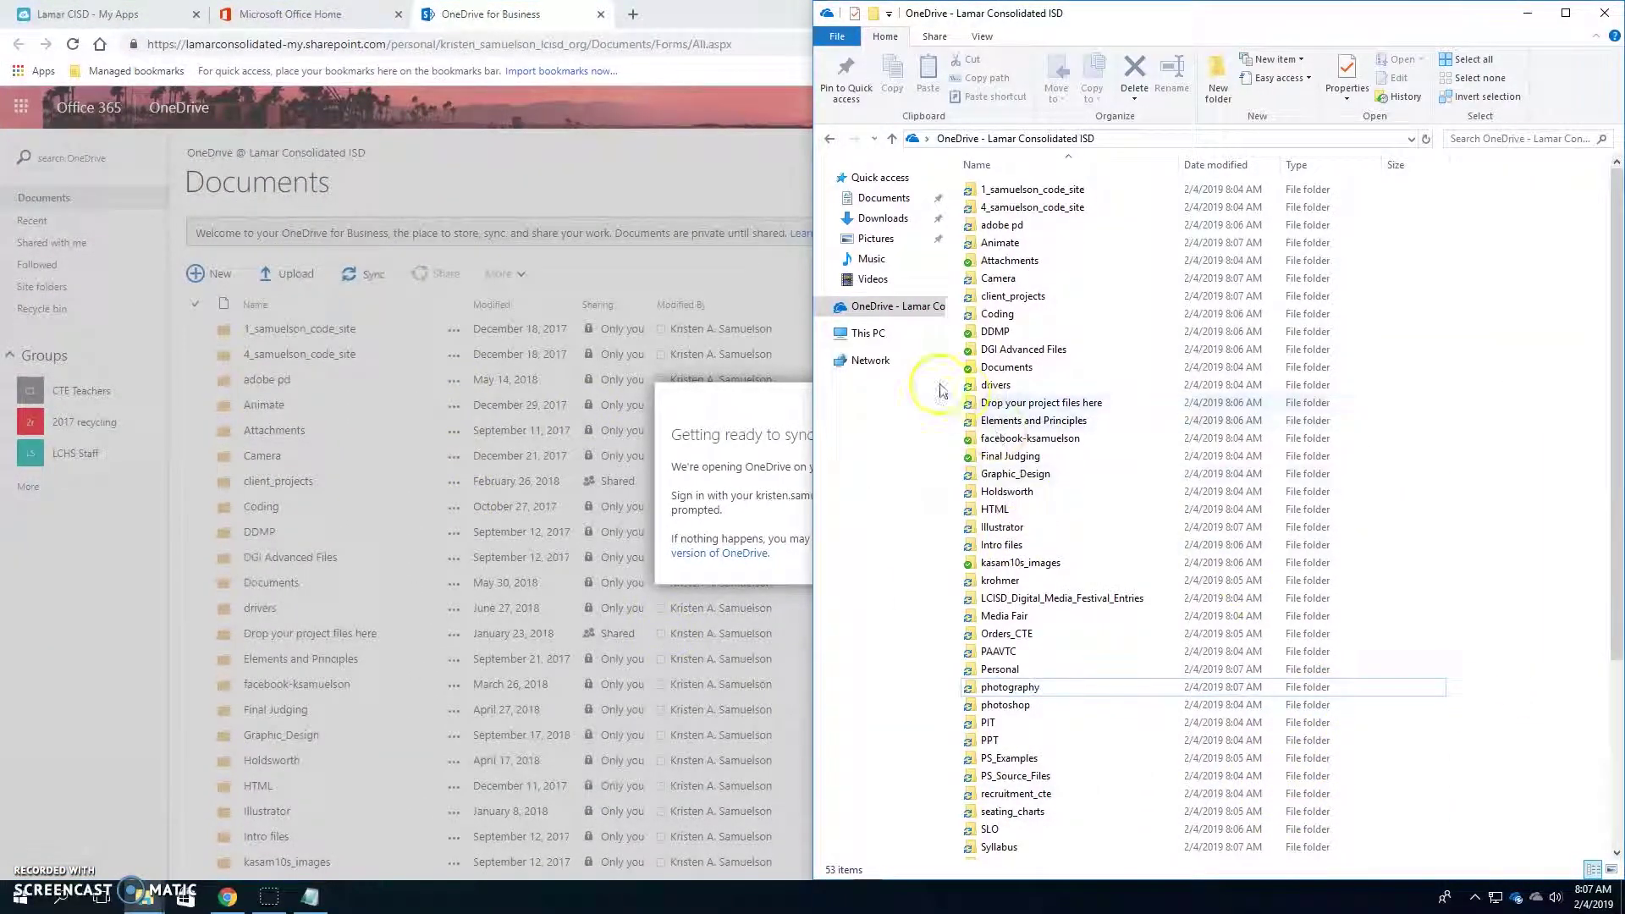
{"action": "left_click", "coordinate": [808, 463]}
{"action": "left_click", "coordinate": [952, 399]}
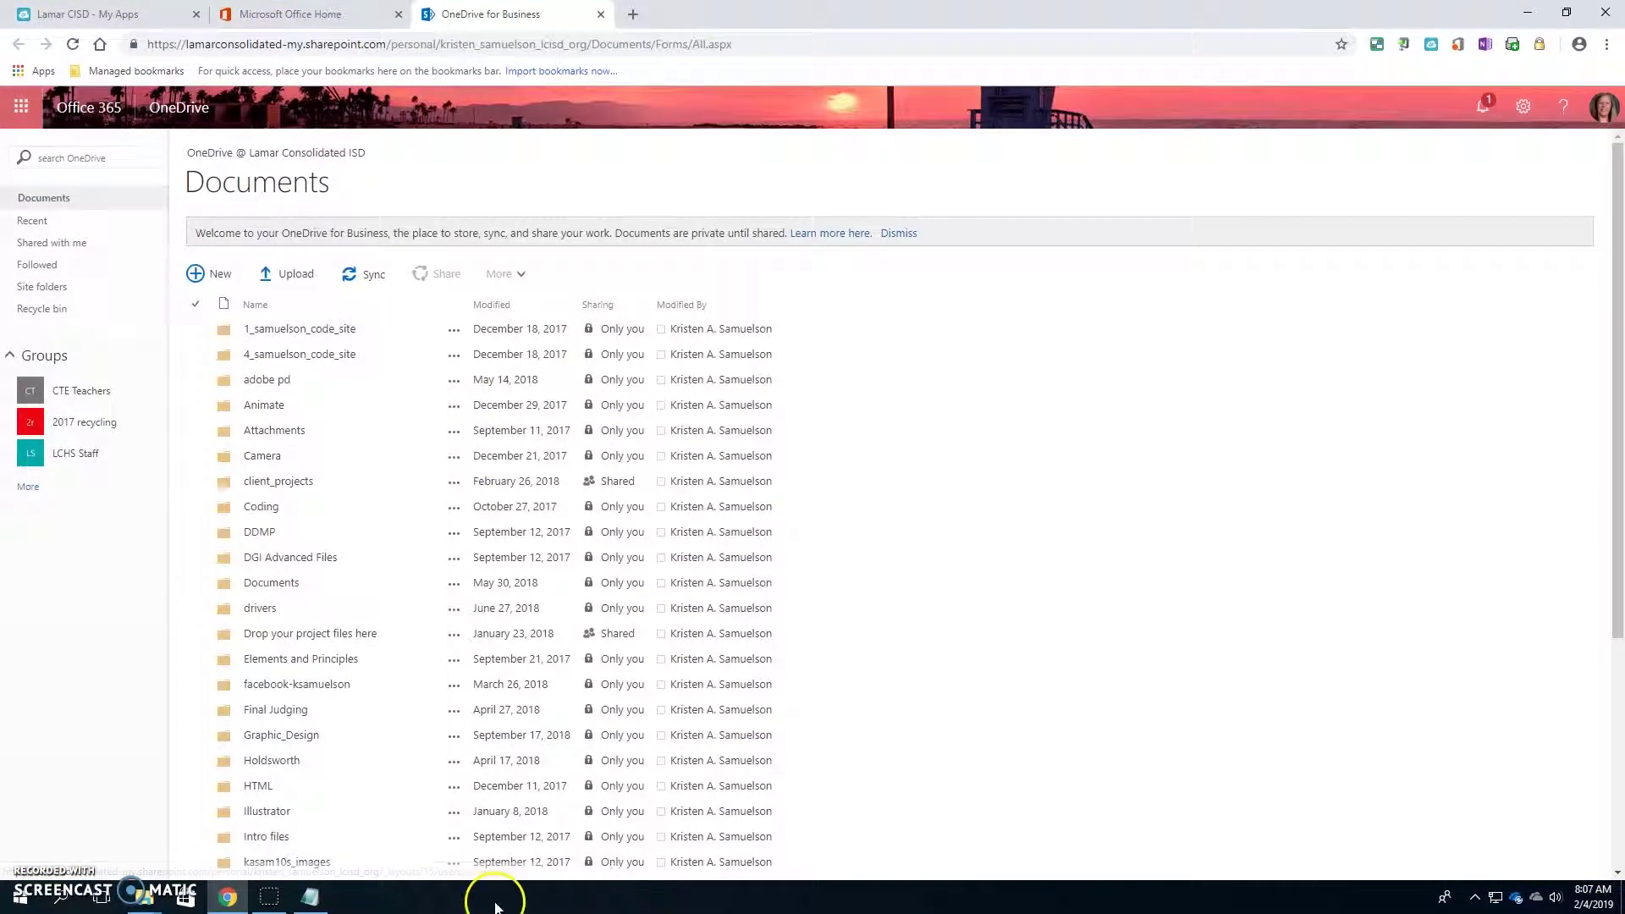
- Back in the OneDrive folder, choose New > Folder from the empty-space context menu
{"action": "mouse_move", "coordinate": [178, 899]}
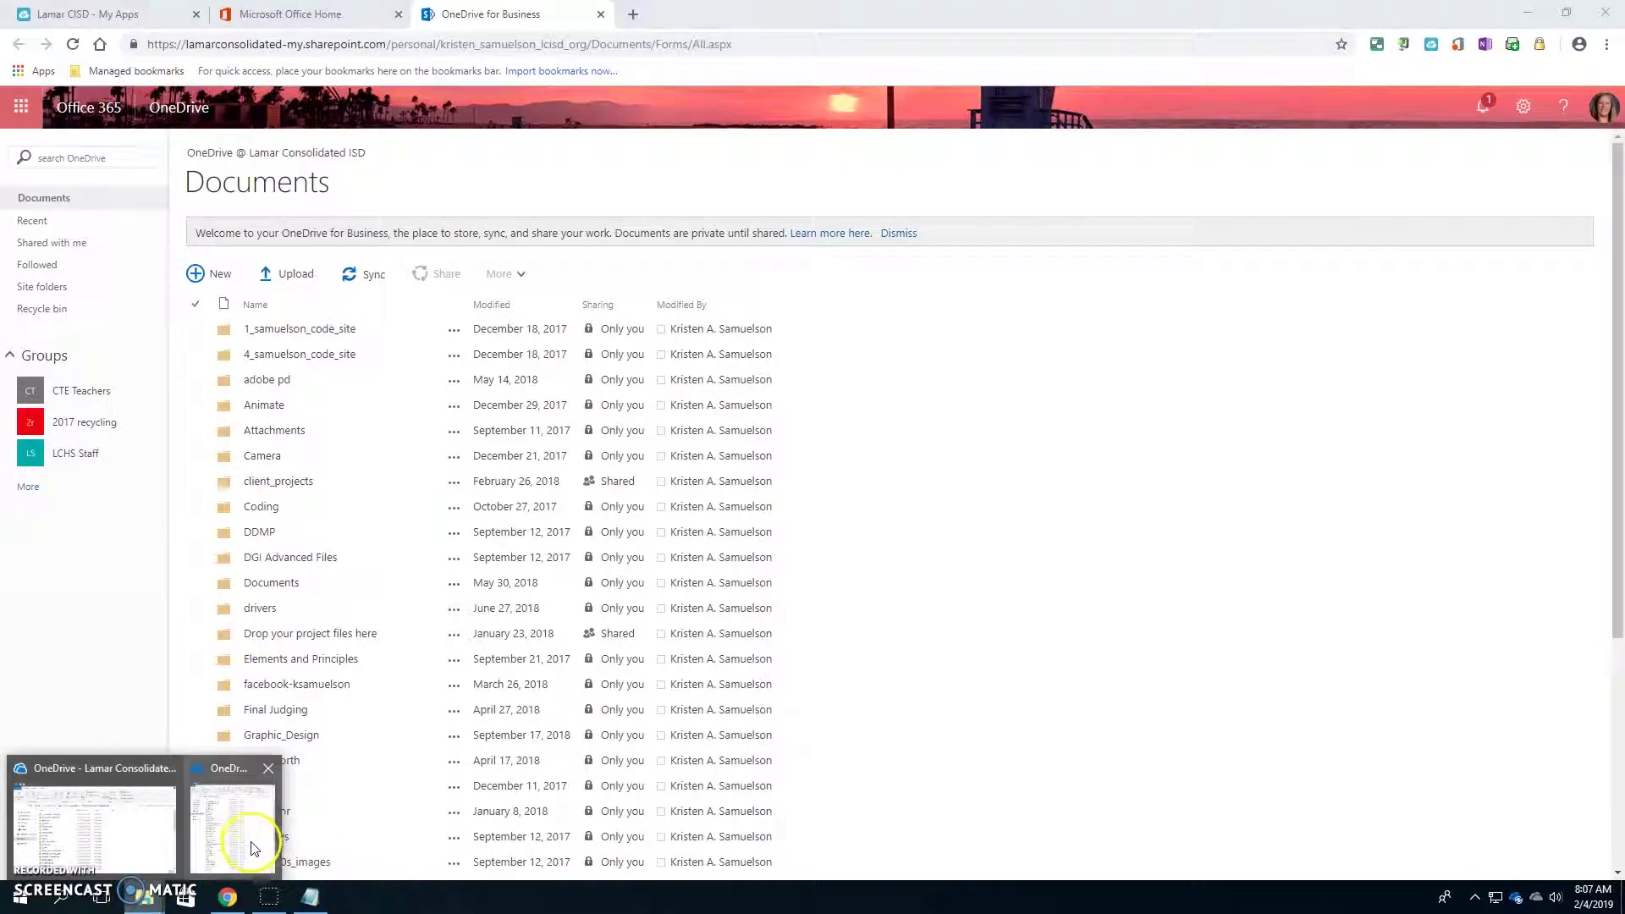
{"action": "left_click", "coordinate": [93, 825]}
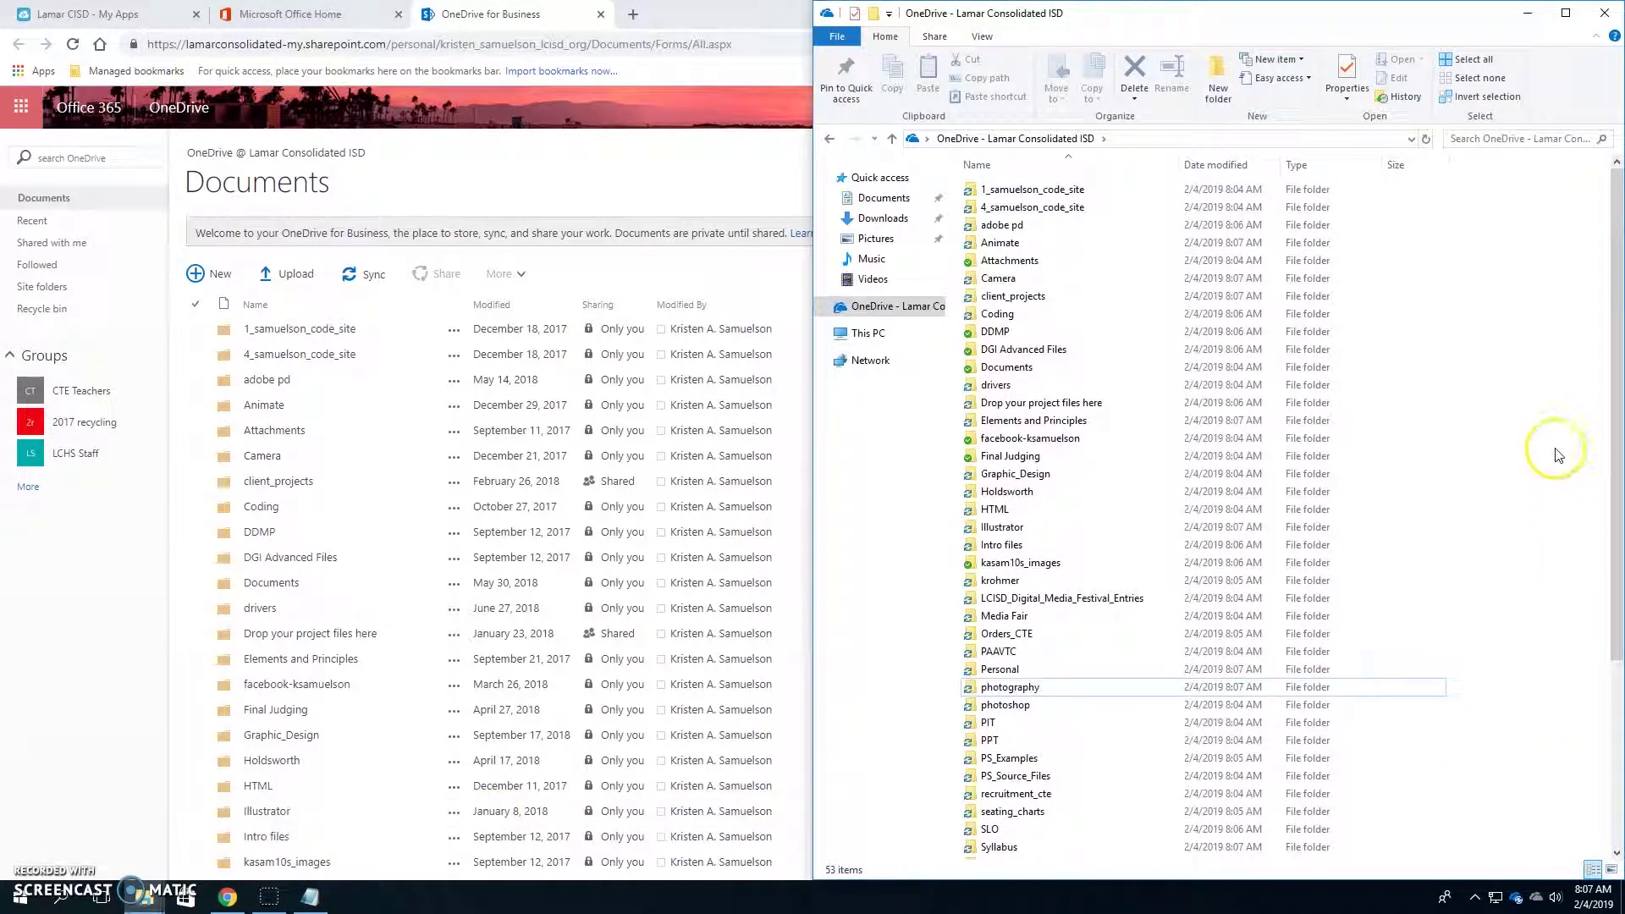
{"action": "right_click", "coordinate": [1396, 499]}
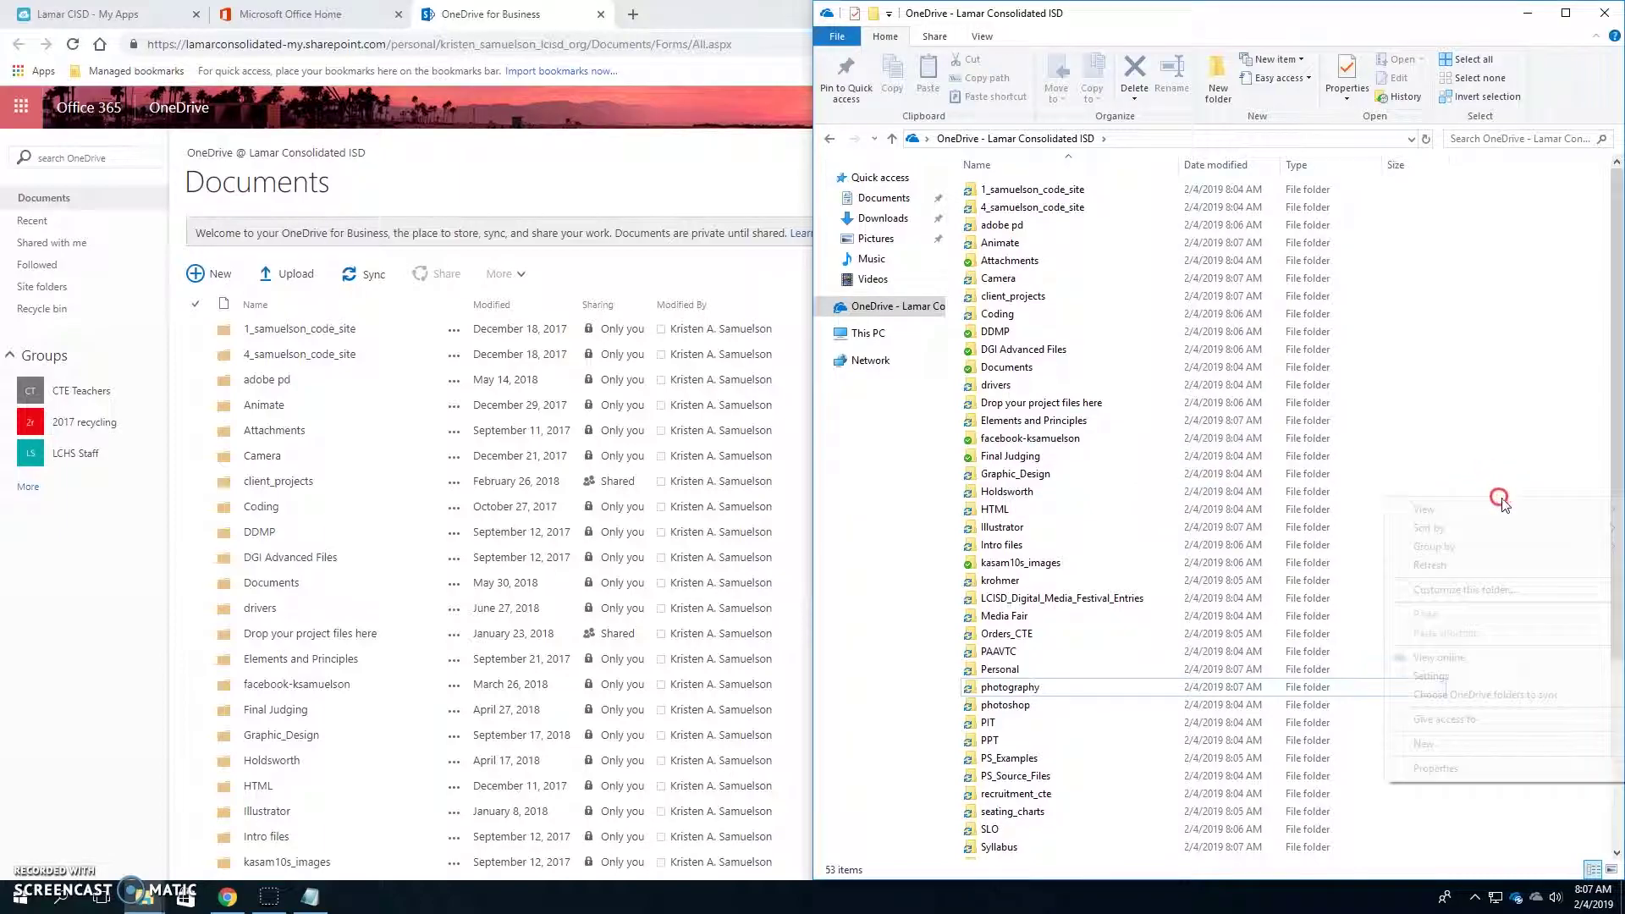
{"action": "left_click", "coordinate": [1500, 412]}
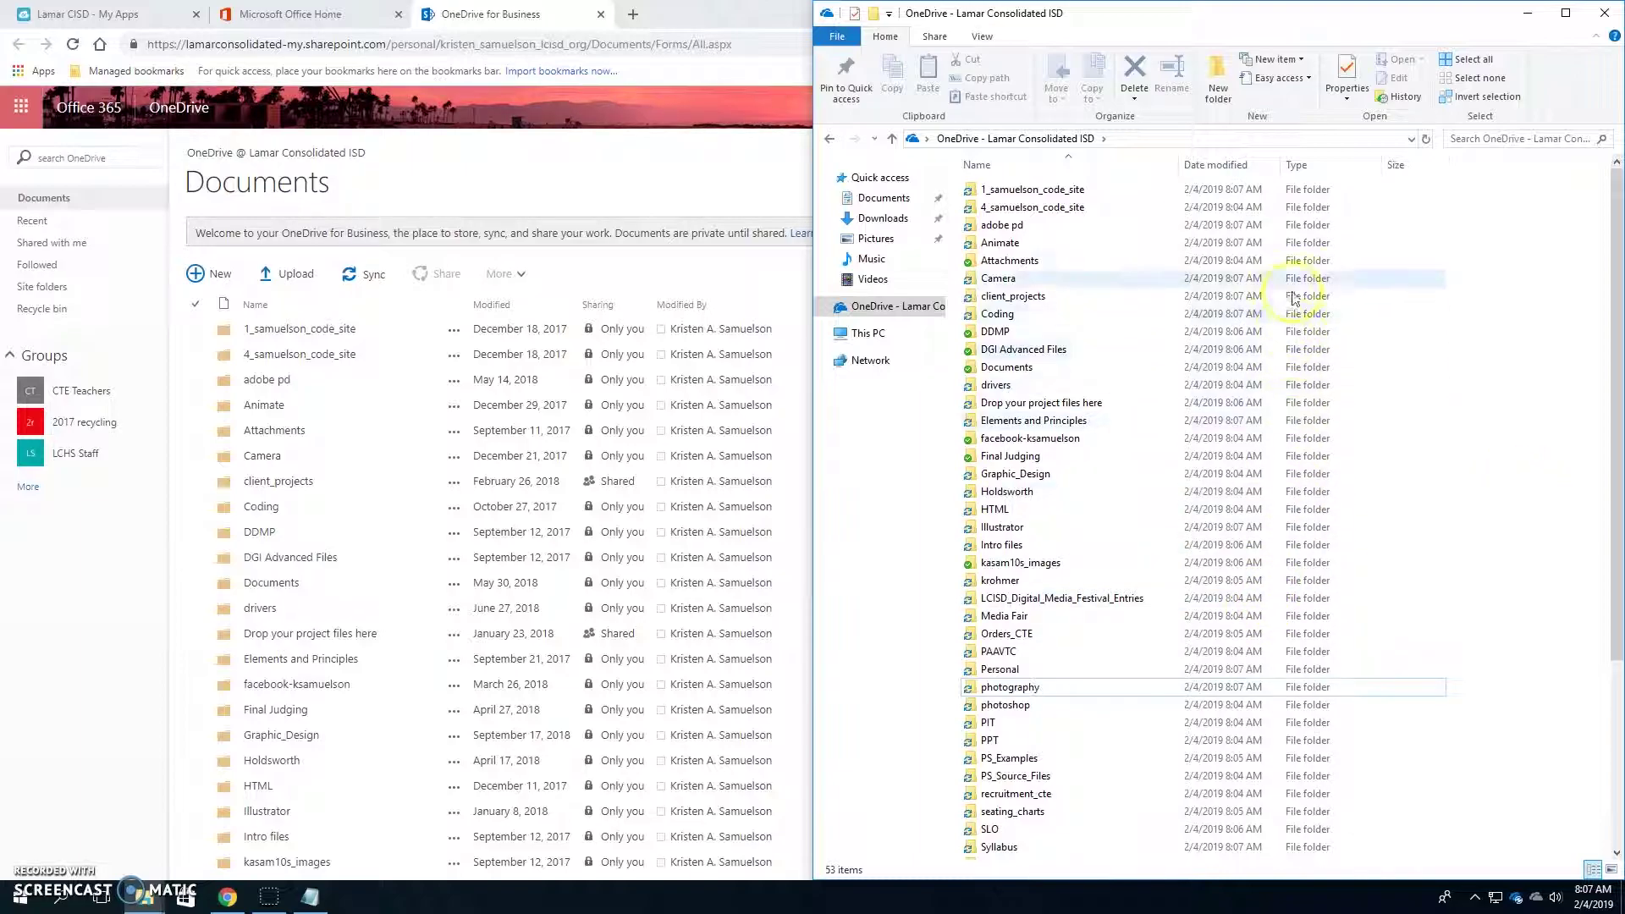
{"action": "scroll", "coordinate": [1269, 804], "scroll_direction": "down", "scroll_amount": 5}
{"action": "left_click", "coordinate": [1521, 656]}
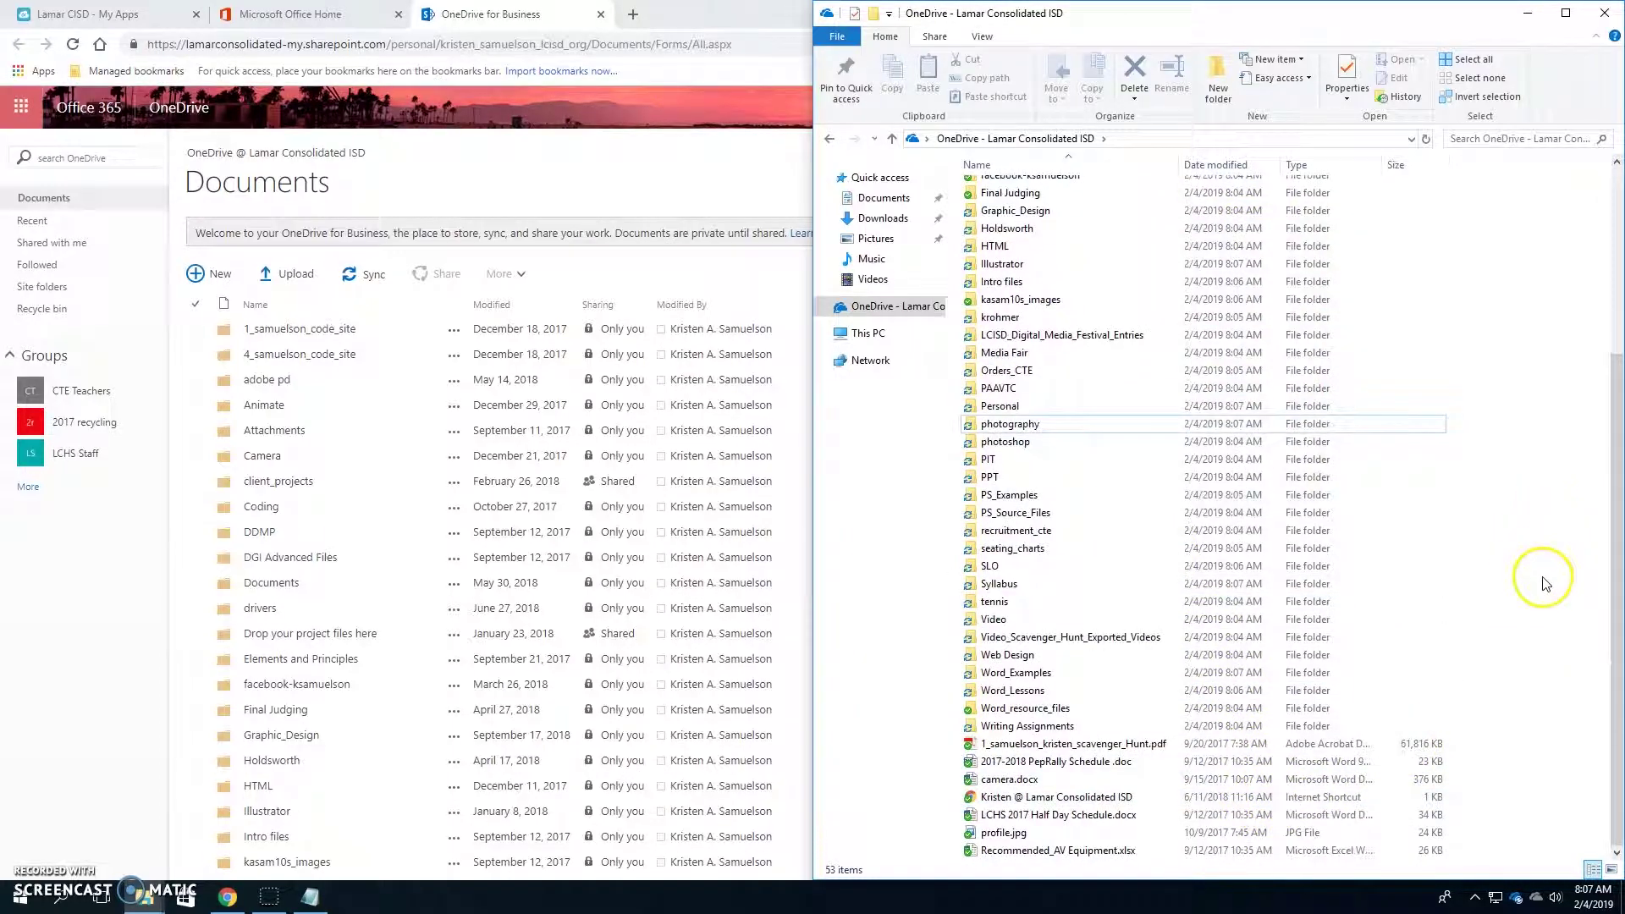
{"action": "scroll", "coordinate": [1527, 618], "scroll_direction": "up", "scroll_amount": 5}
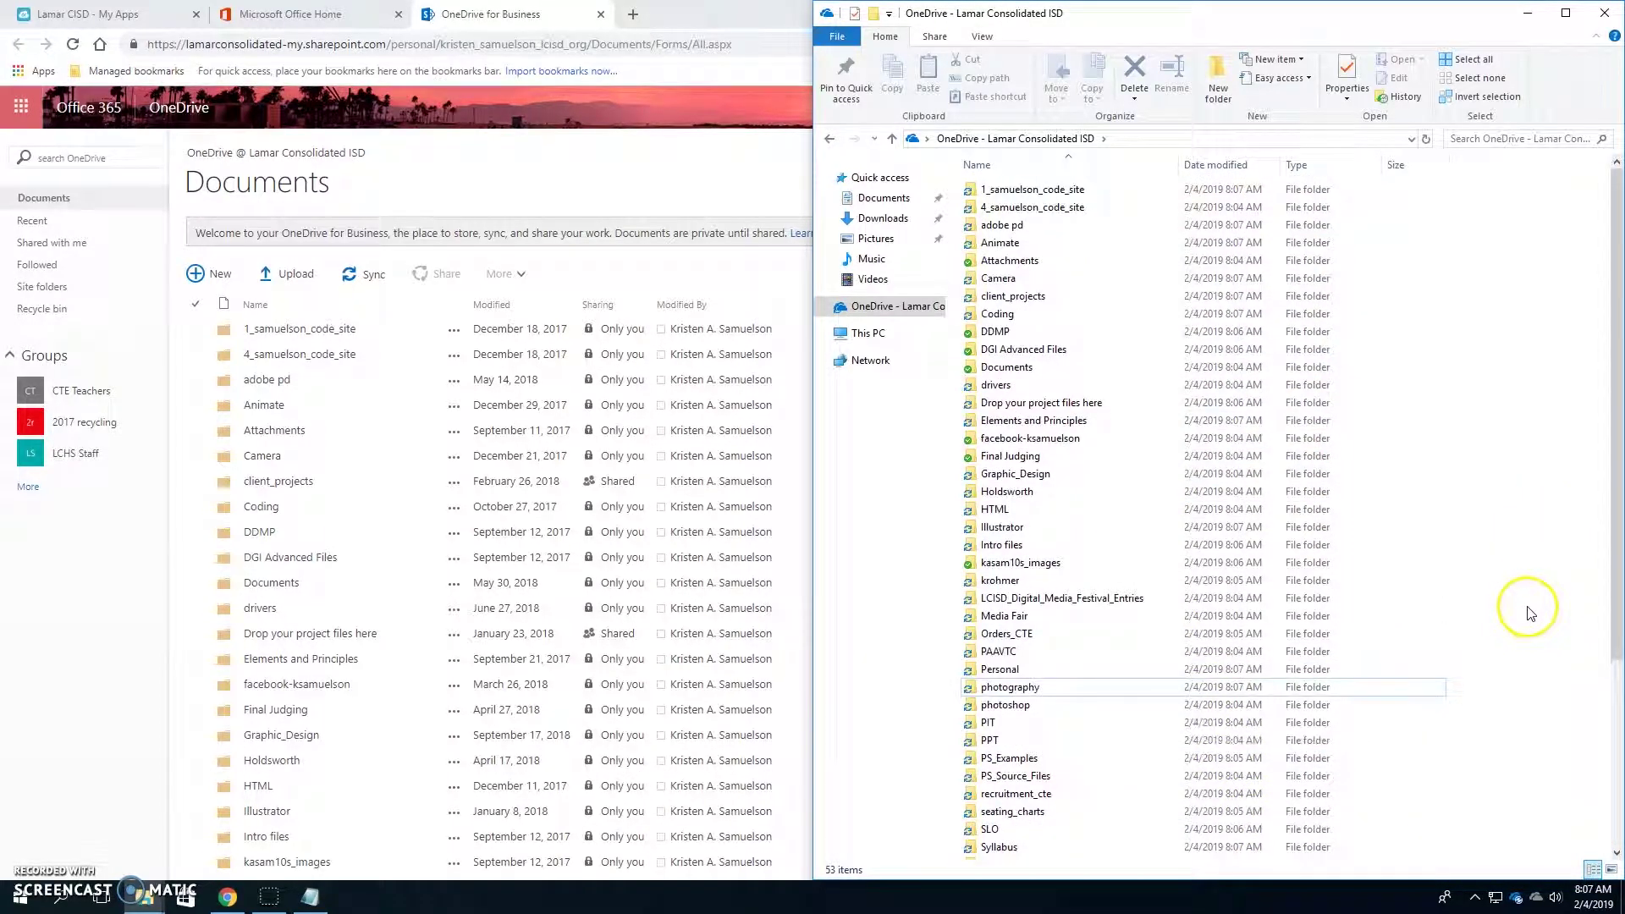
{"action": "right_click", "coordinate": [1514, 317]}
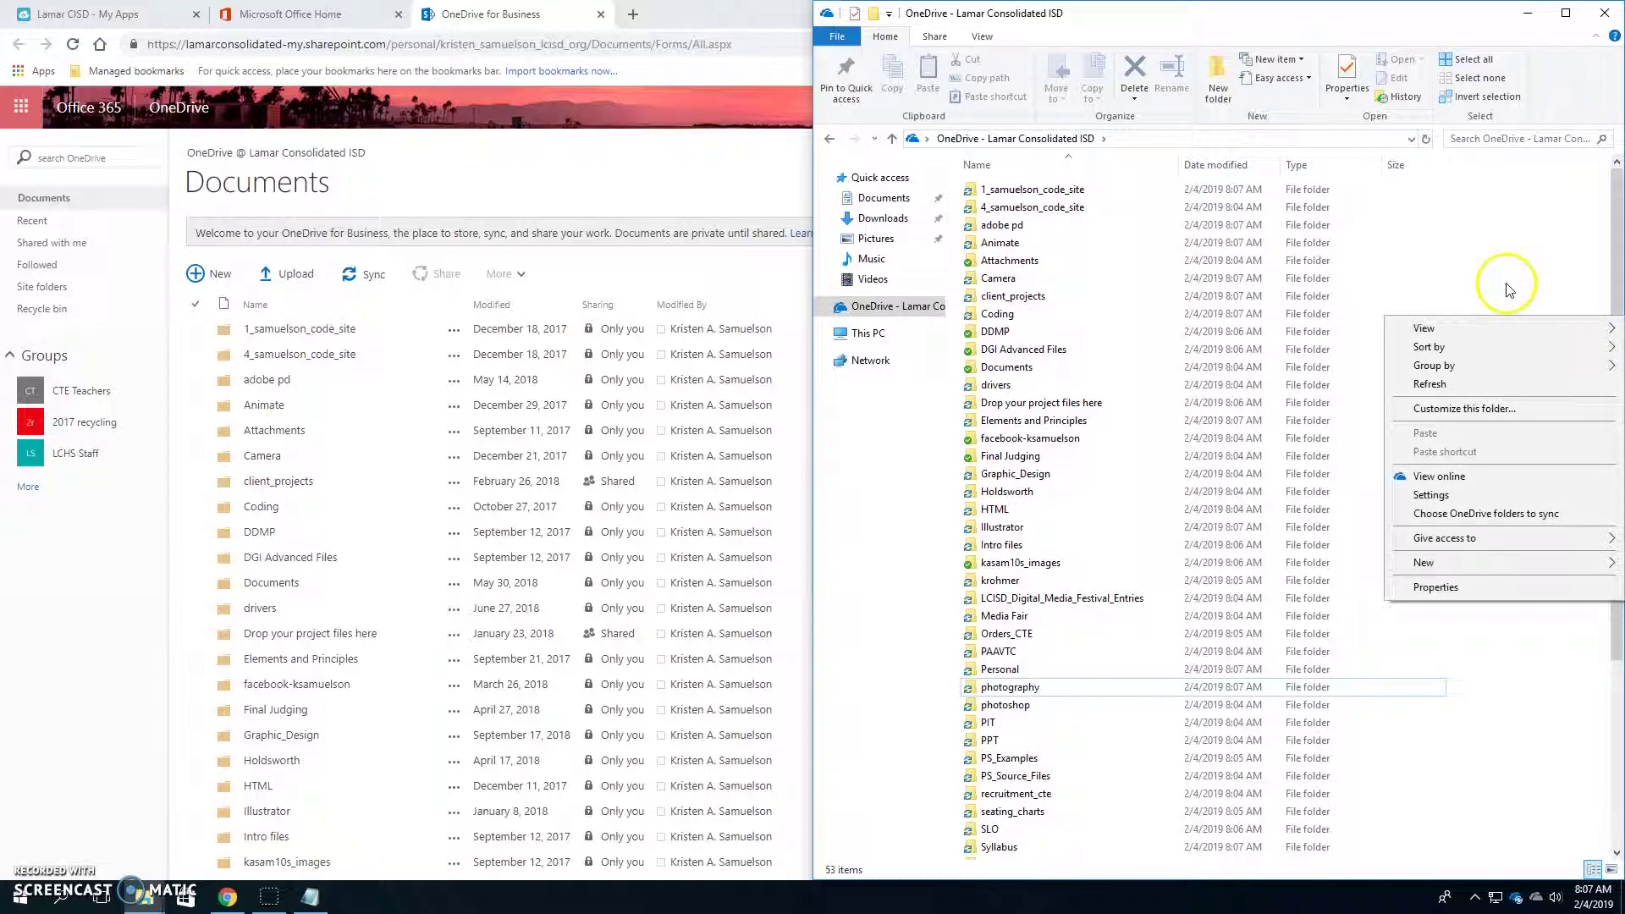
{"action": "right_click", "coordinate": [1506, 290]}
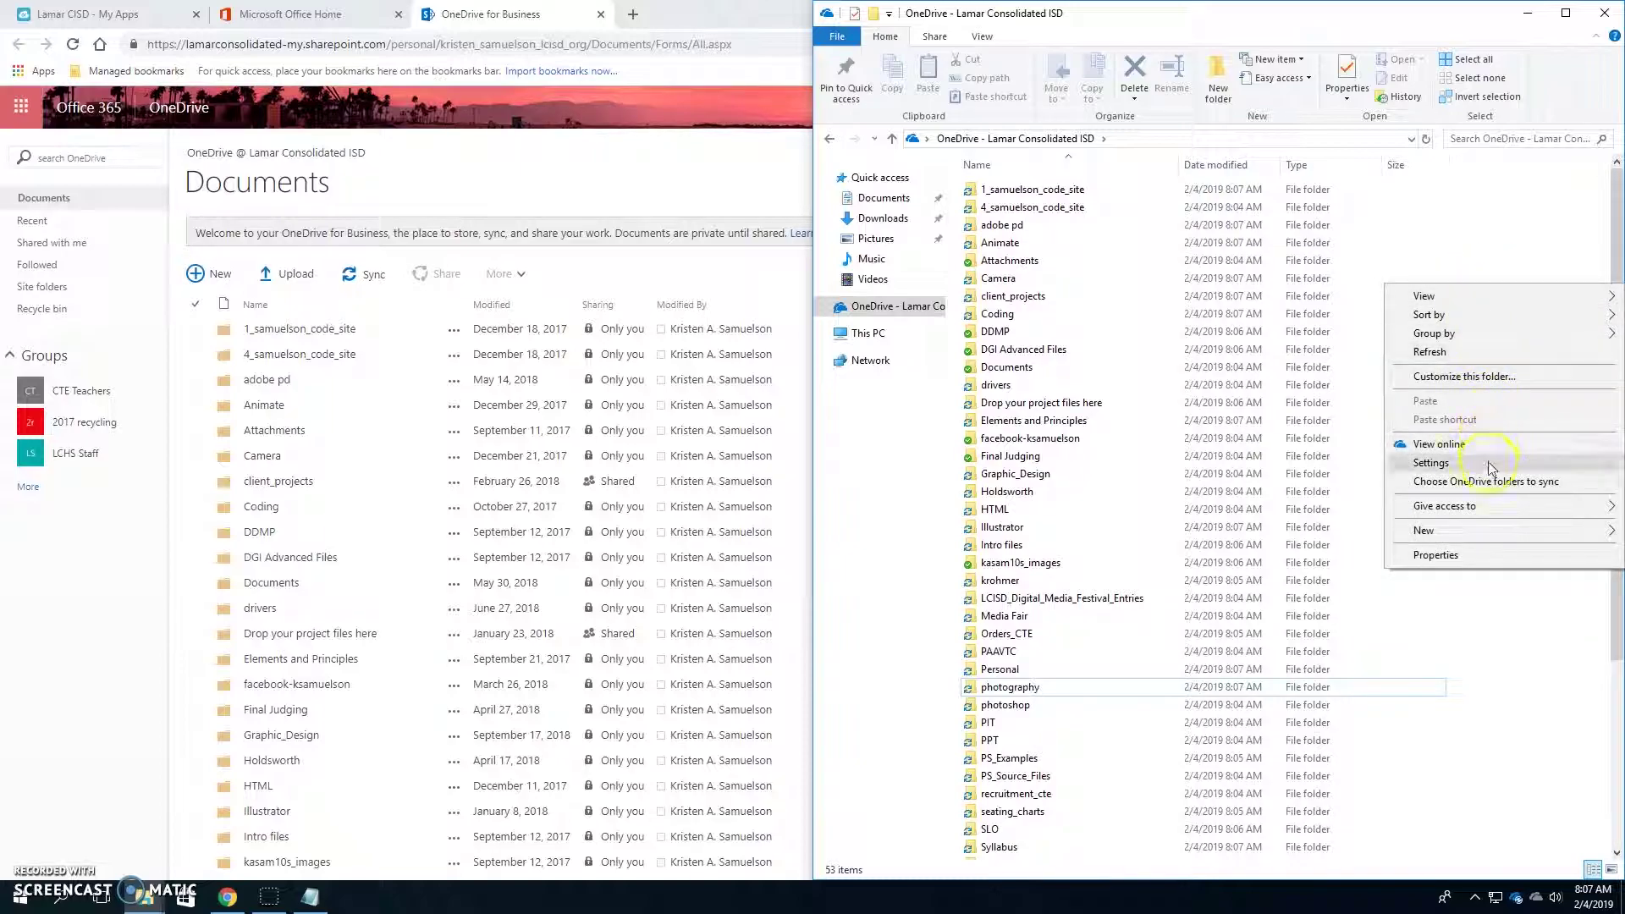
{"action": "mouse_move", "coordinate": [1445, 544]}
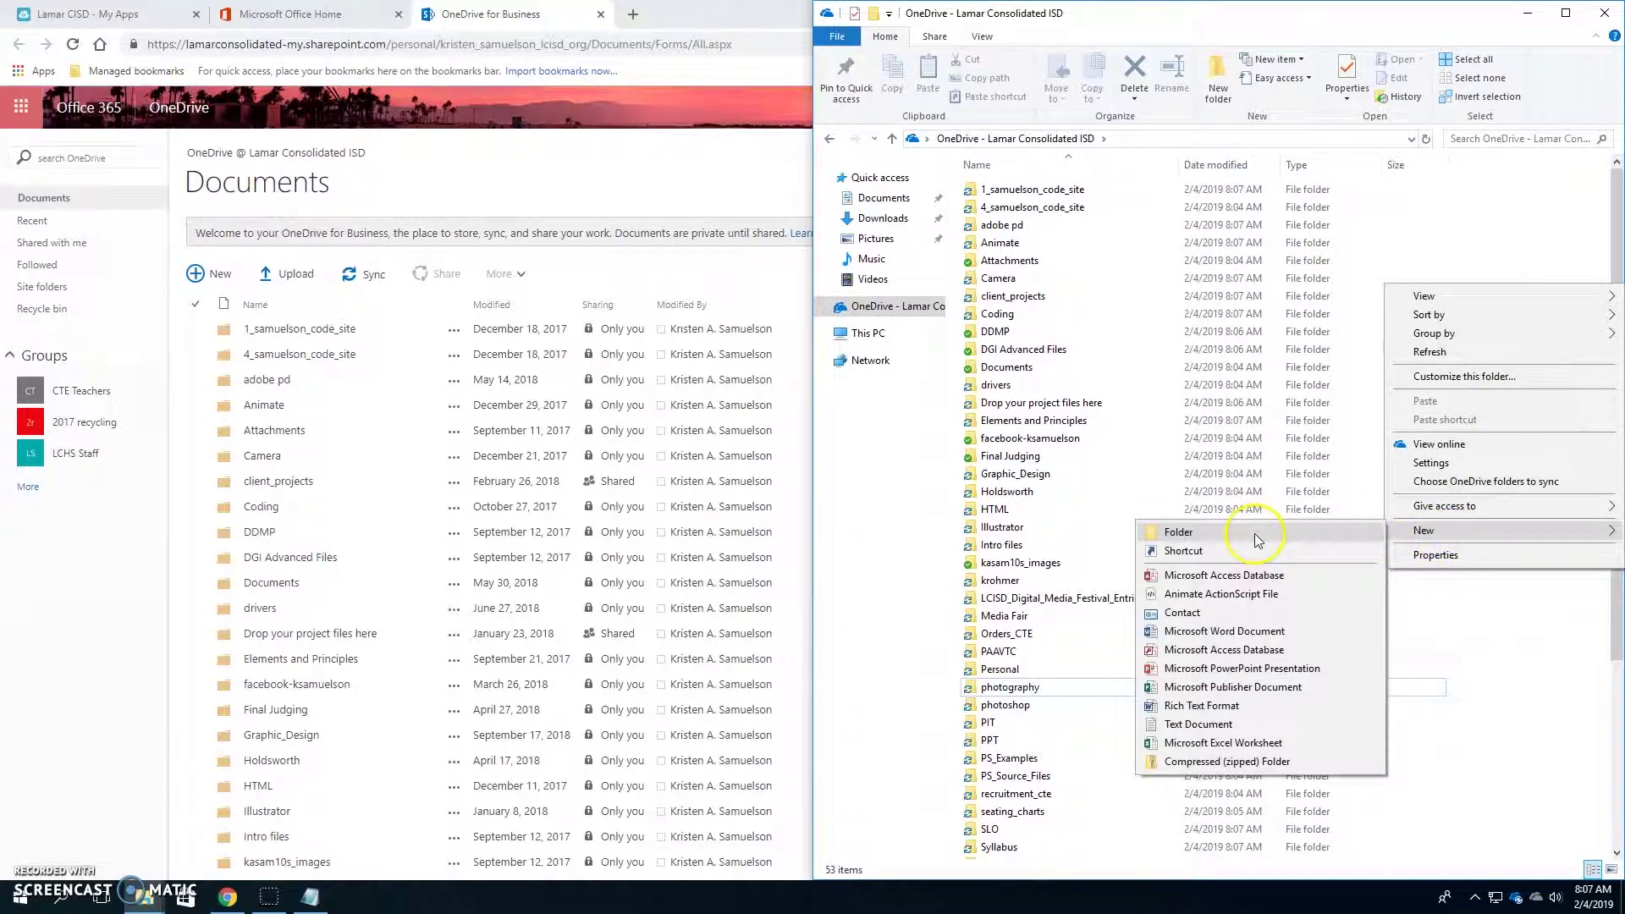
{"action": "left_click", "coordinate": [1259, 533]}
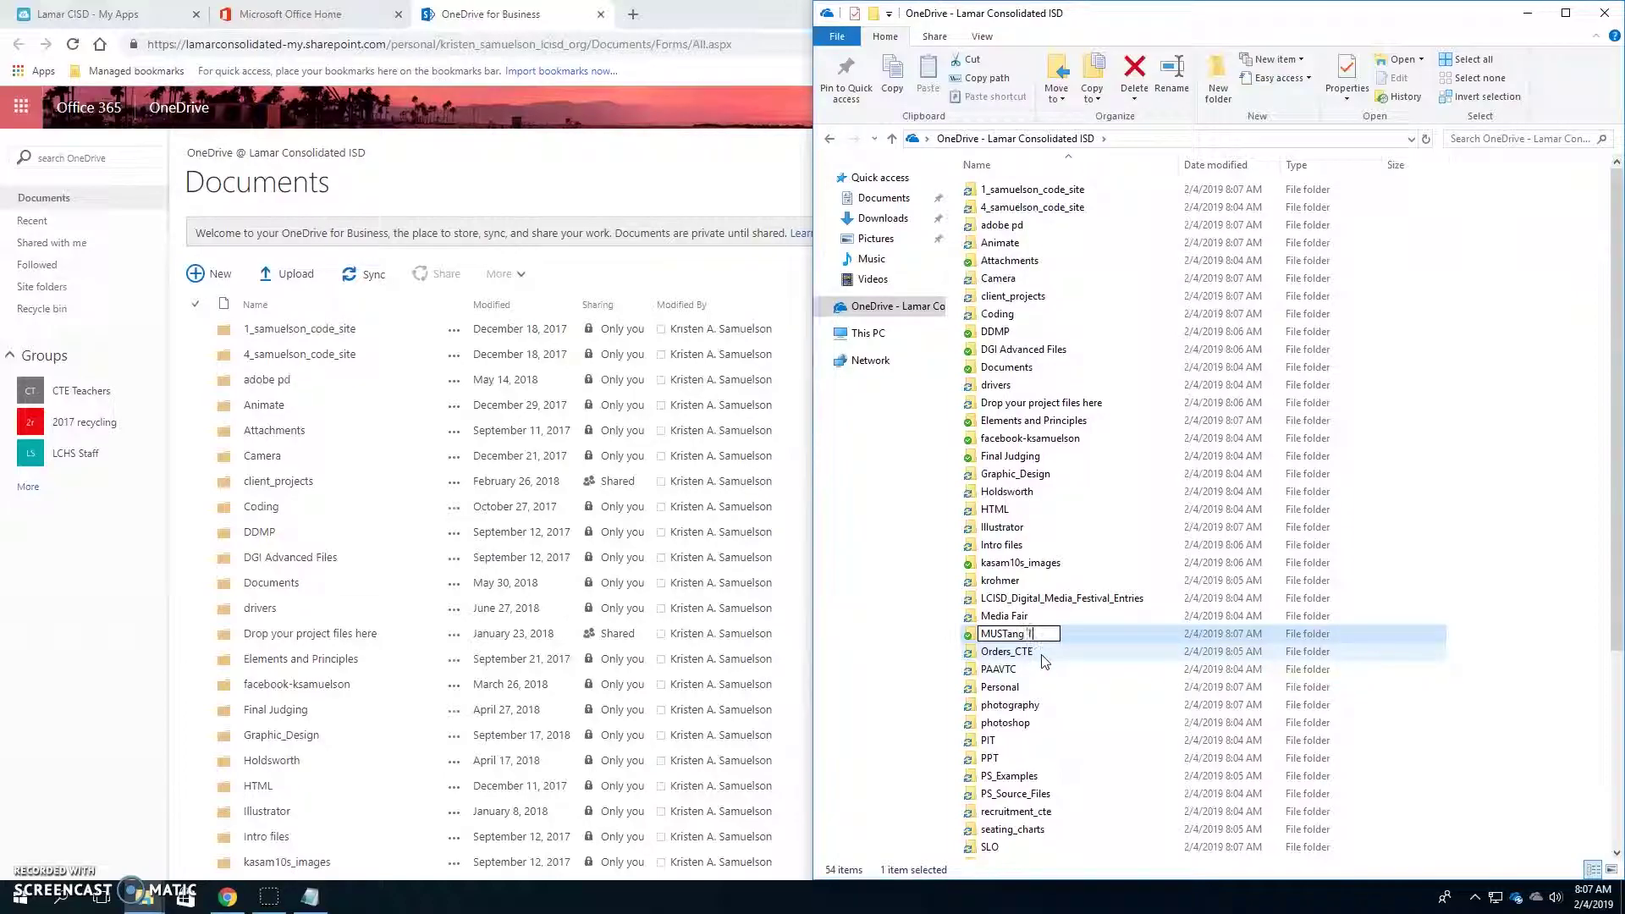
- Name the new folder 'MUSTang Time', open it, and return to the browser
{"action": "key", "text": "Return"}
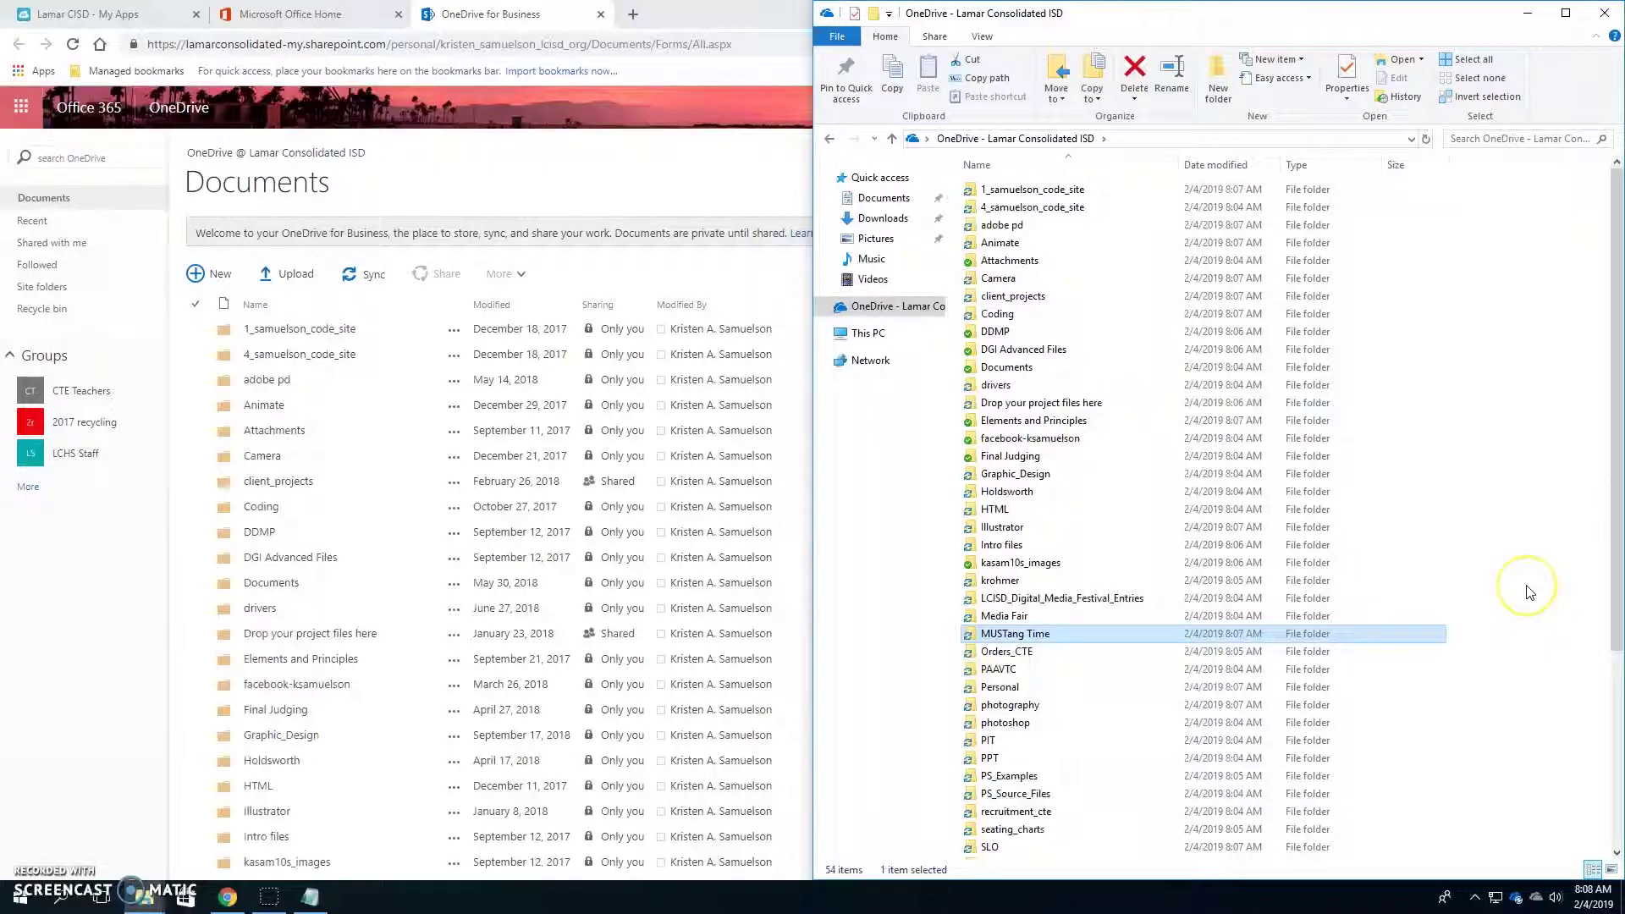
{"action": "double_click", "coordinate": [1052, 640]}
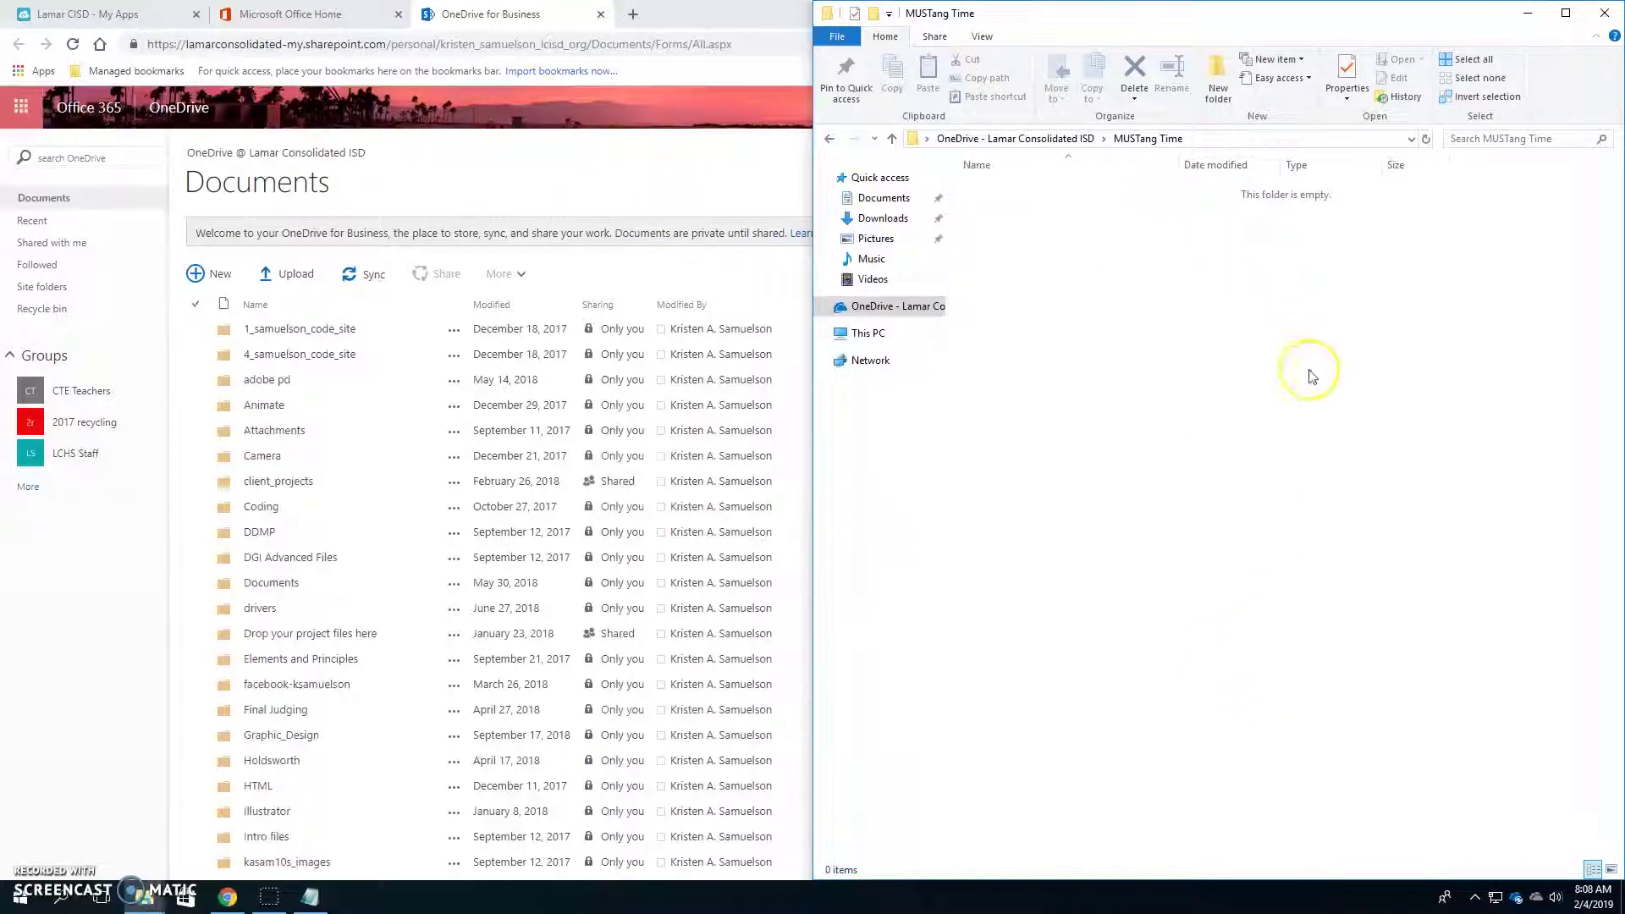
{"action": "left_click", "coordinate": [479, 34]}
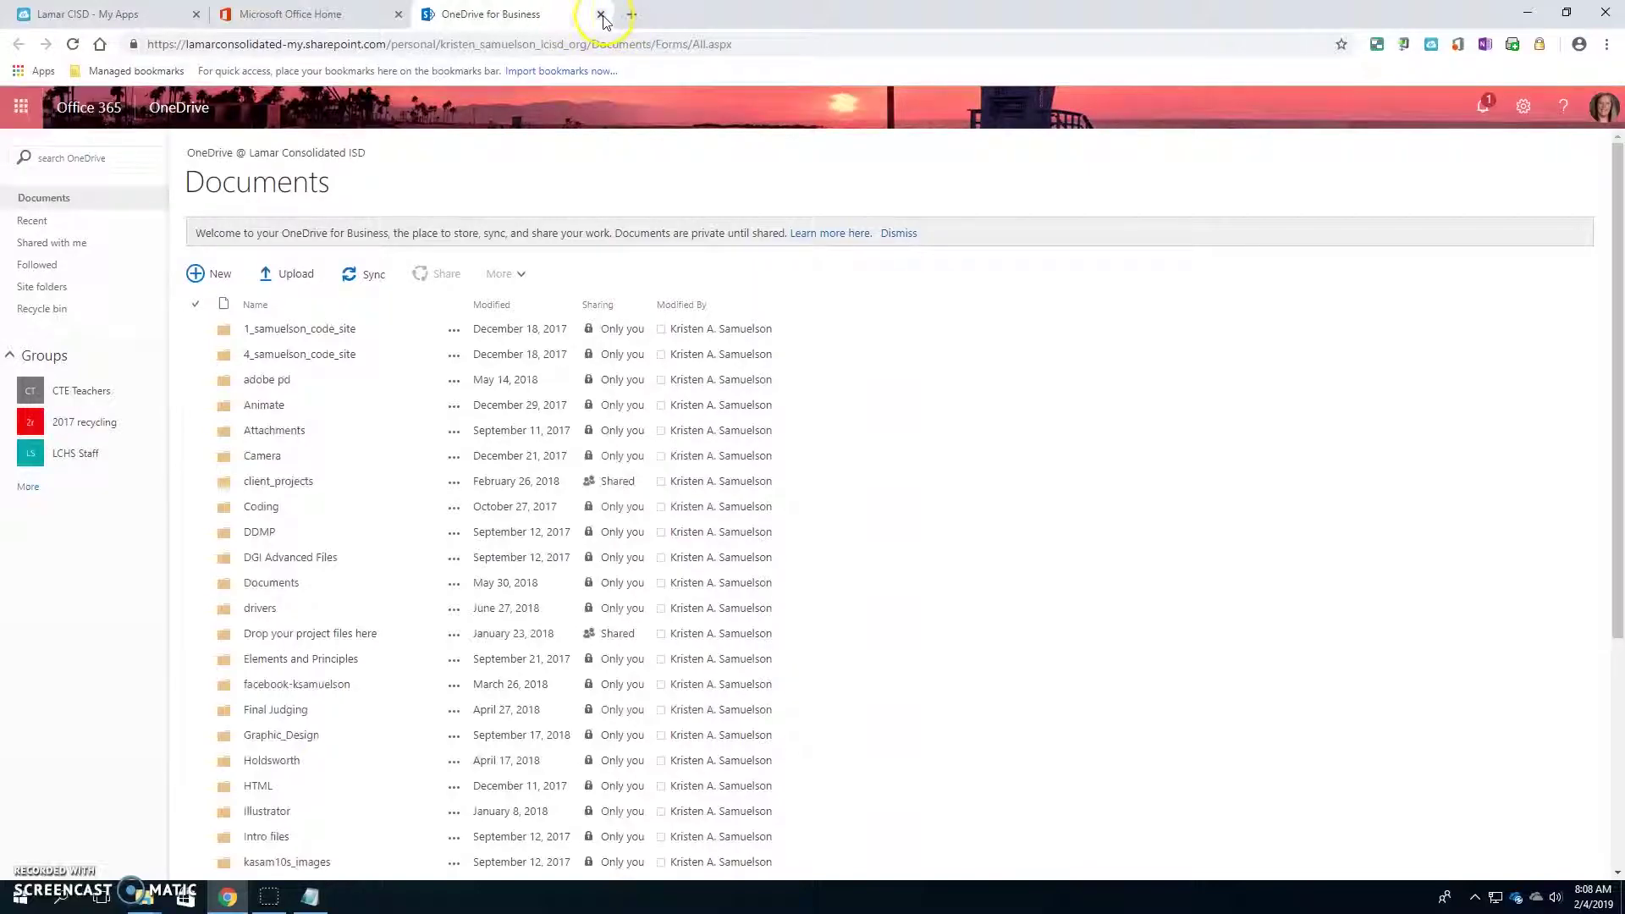
- Close the OneDrive for Business tab and launch Outlook from the Office 365 home page
{"action": "left_click", "coordinate": [600, 15]}
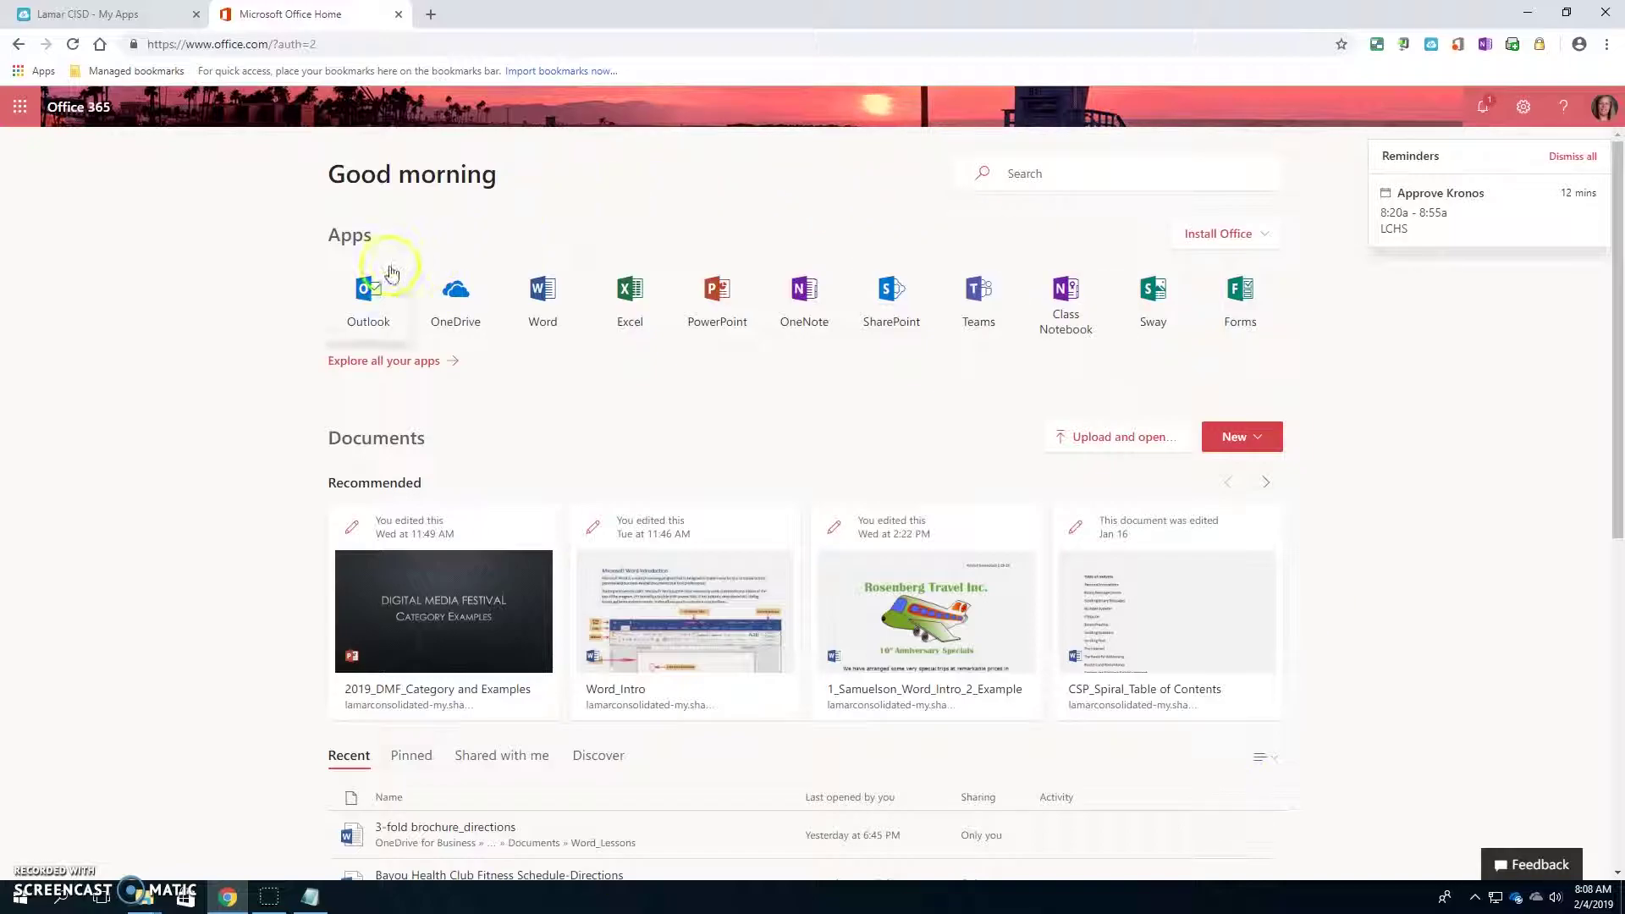
{"action": "left_click", "coordinate": [370, 307]}
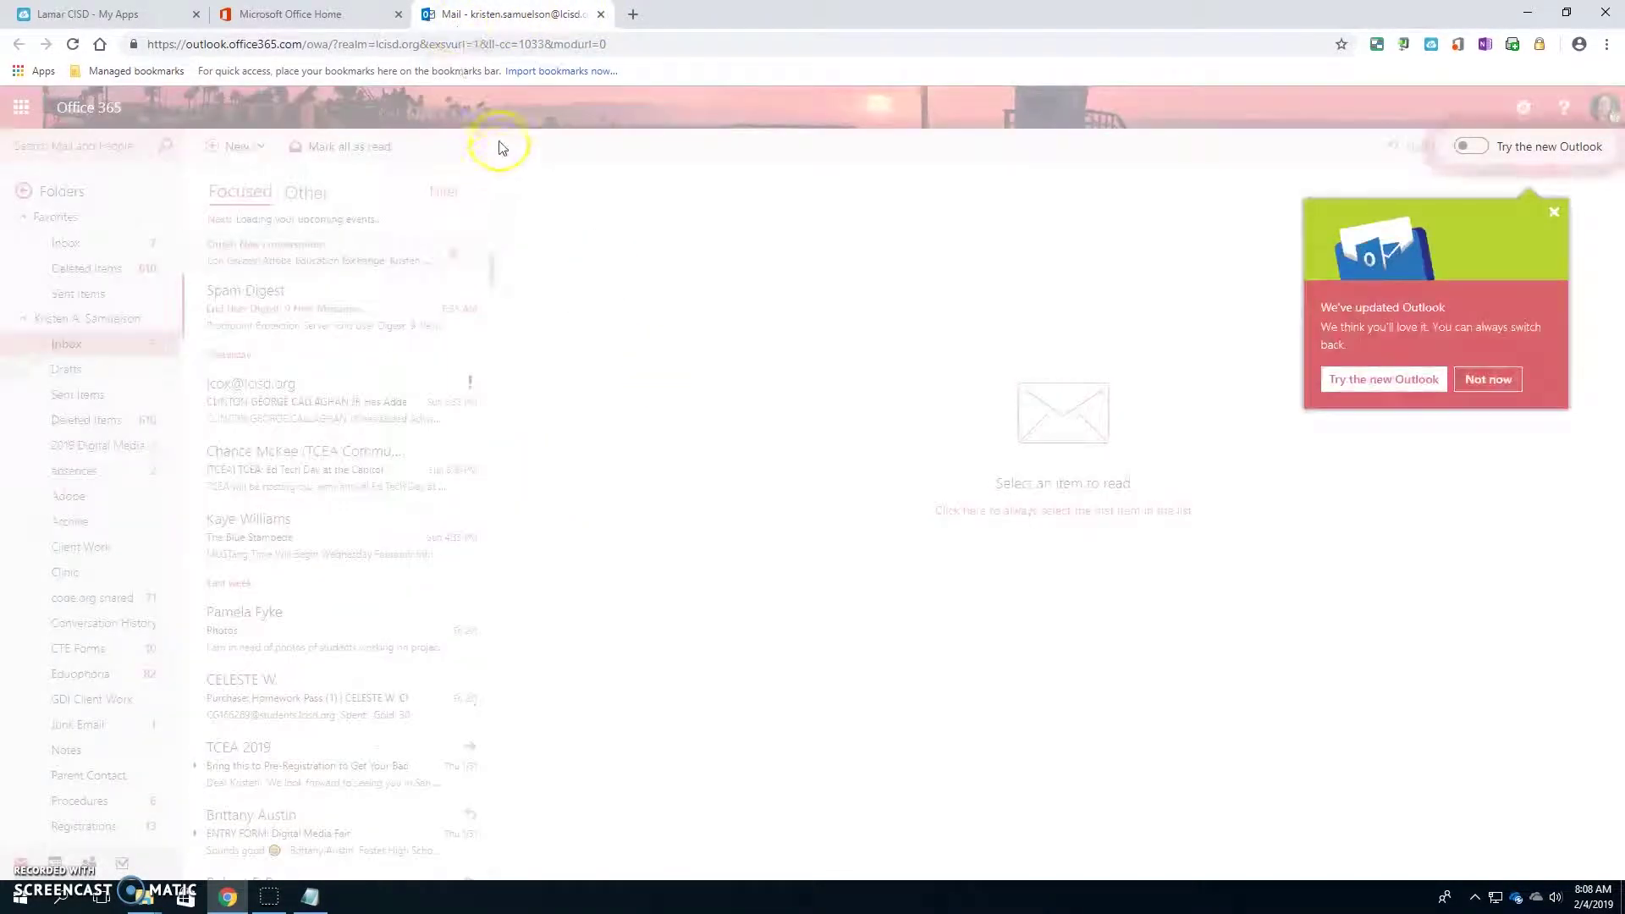
- Move Mail into its own window, show Other conversations, and delete the daily convention news message
{"action": "left_click_drag", "start_coordinate": [471, 14], "coordinate": [798, 271]}
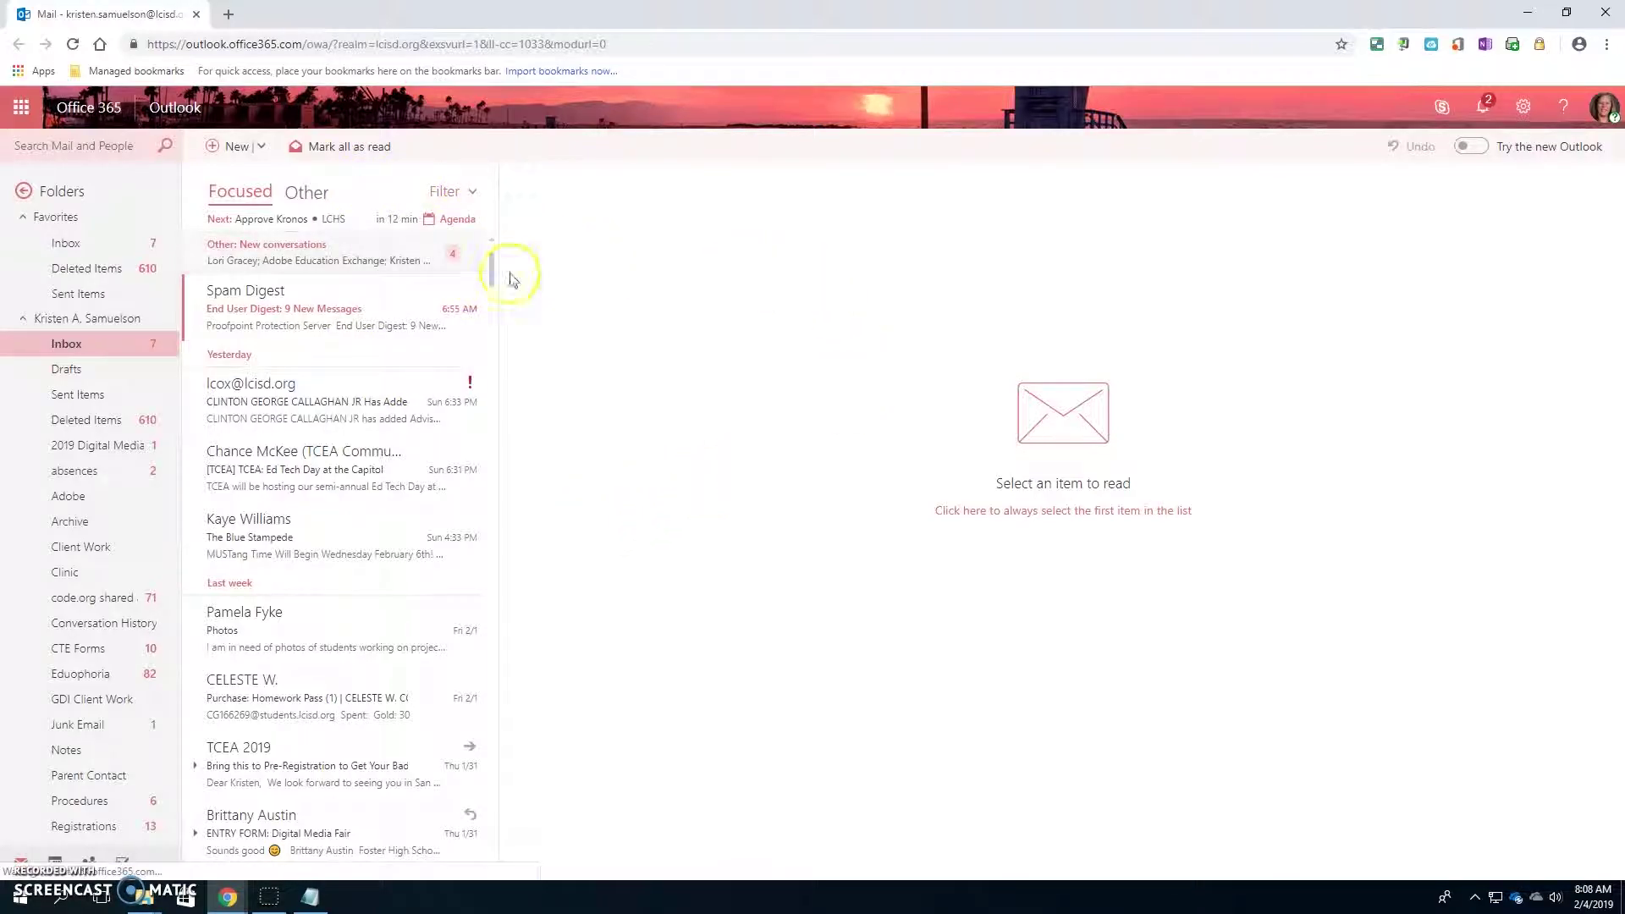
{"action": "left_click", "coordinate": [281, 259]}
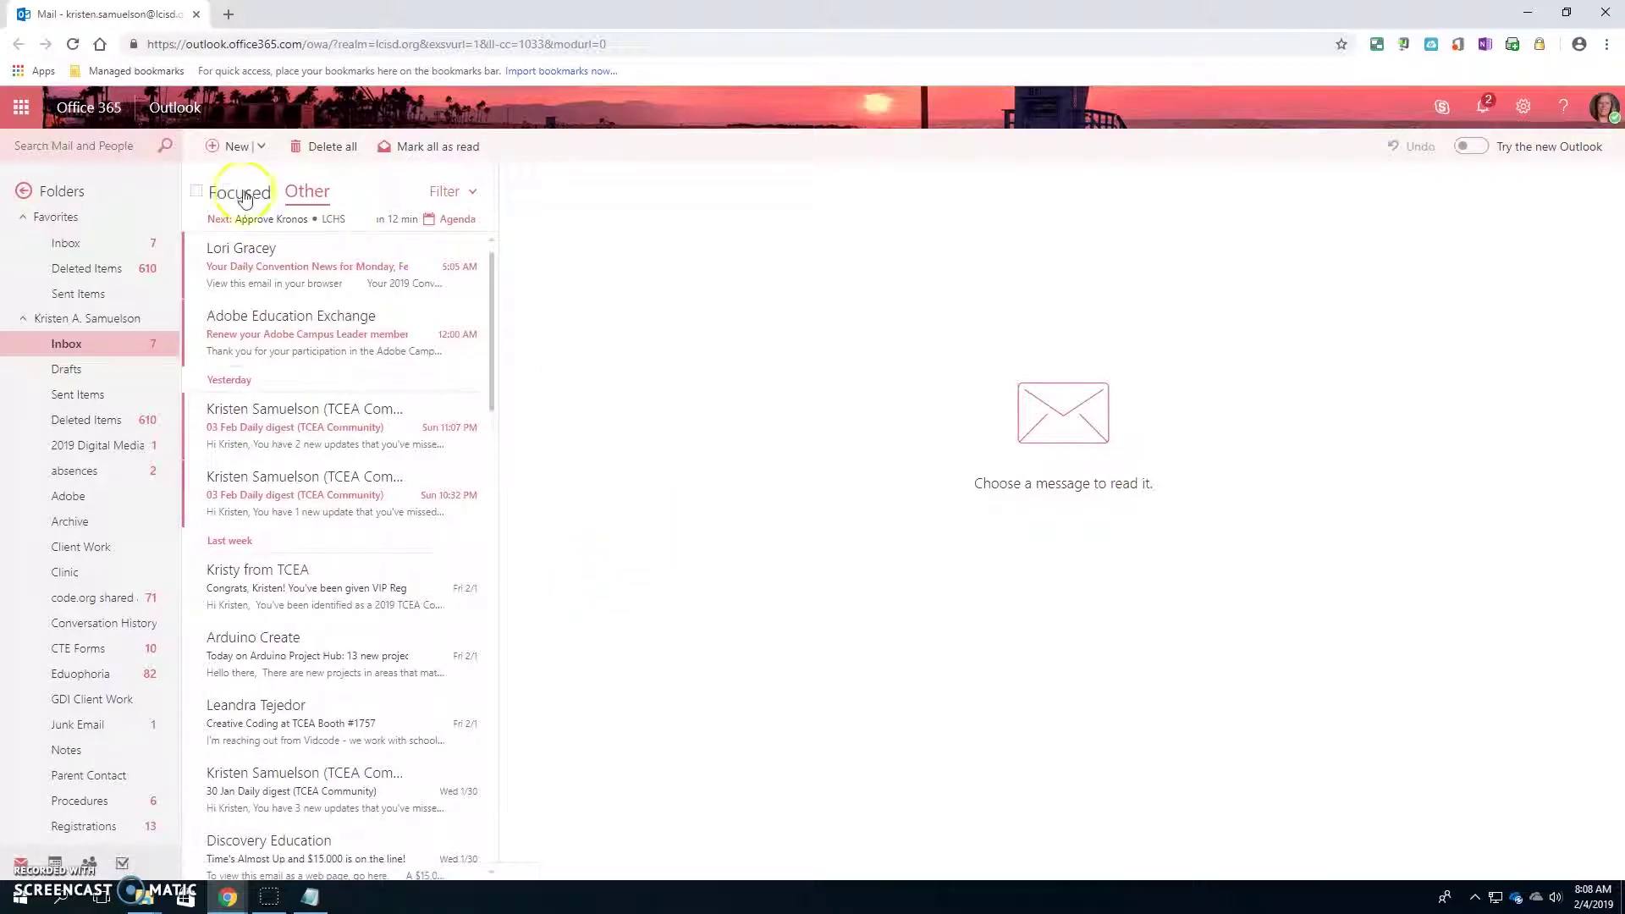
{"action": "left_click", "coordinate": [295, 291]}
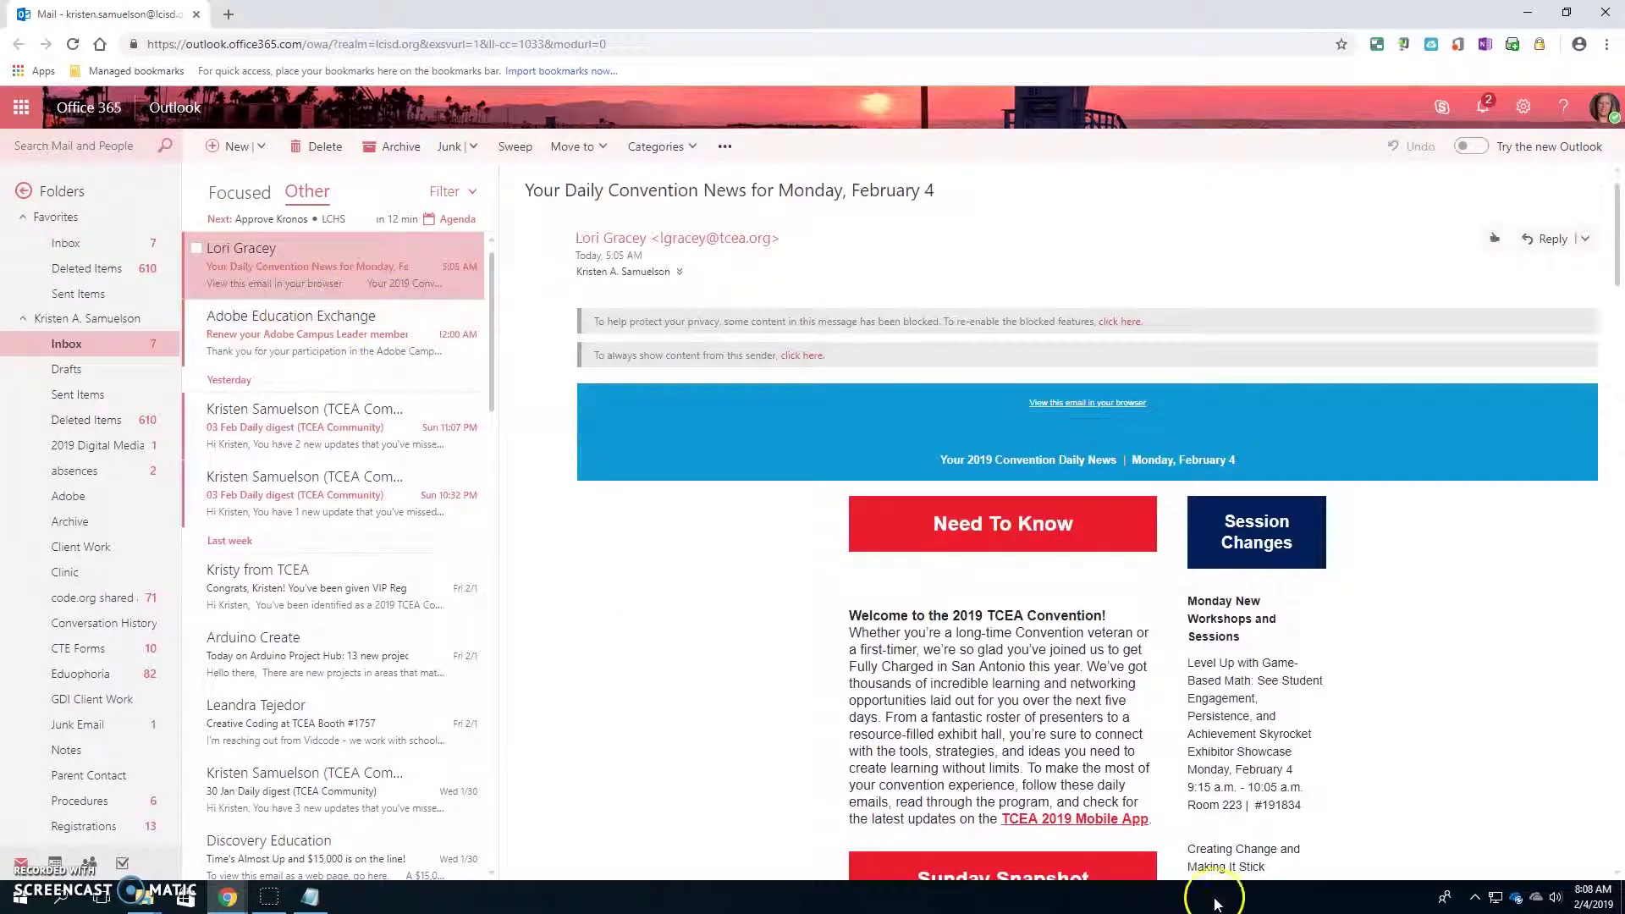
{"action": "scroll", "coordinate": [1096, 672], "scroll_direction": "down", "scroll_amount": 4}
{"action": "scroll", "coordinate": [1094, 673], "scroll_direction": "down", "scroll_amount": 6}
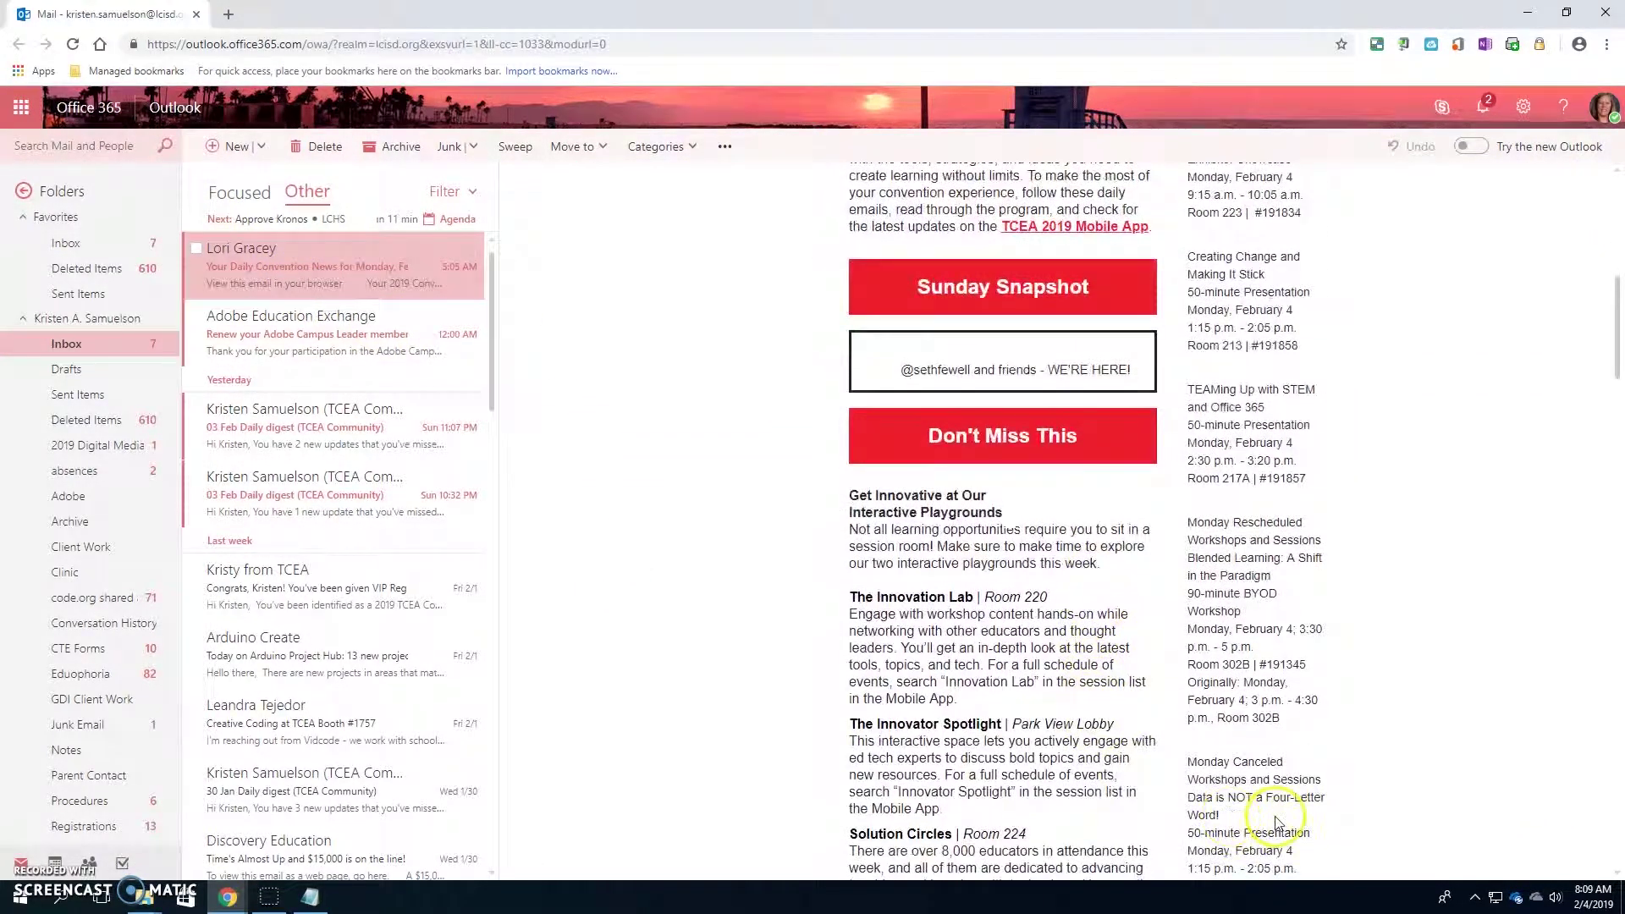
{"action": "scroll", "coordinate": [1076, 652], "scroll_direction": "up", "scroll_amount": 7}
{"action": "scroll", "coordinate": [635, 318], "scroll_direction": "up", "scroll_amount": 4}
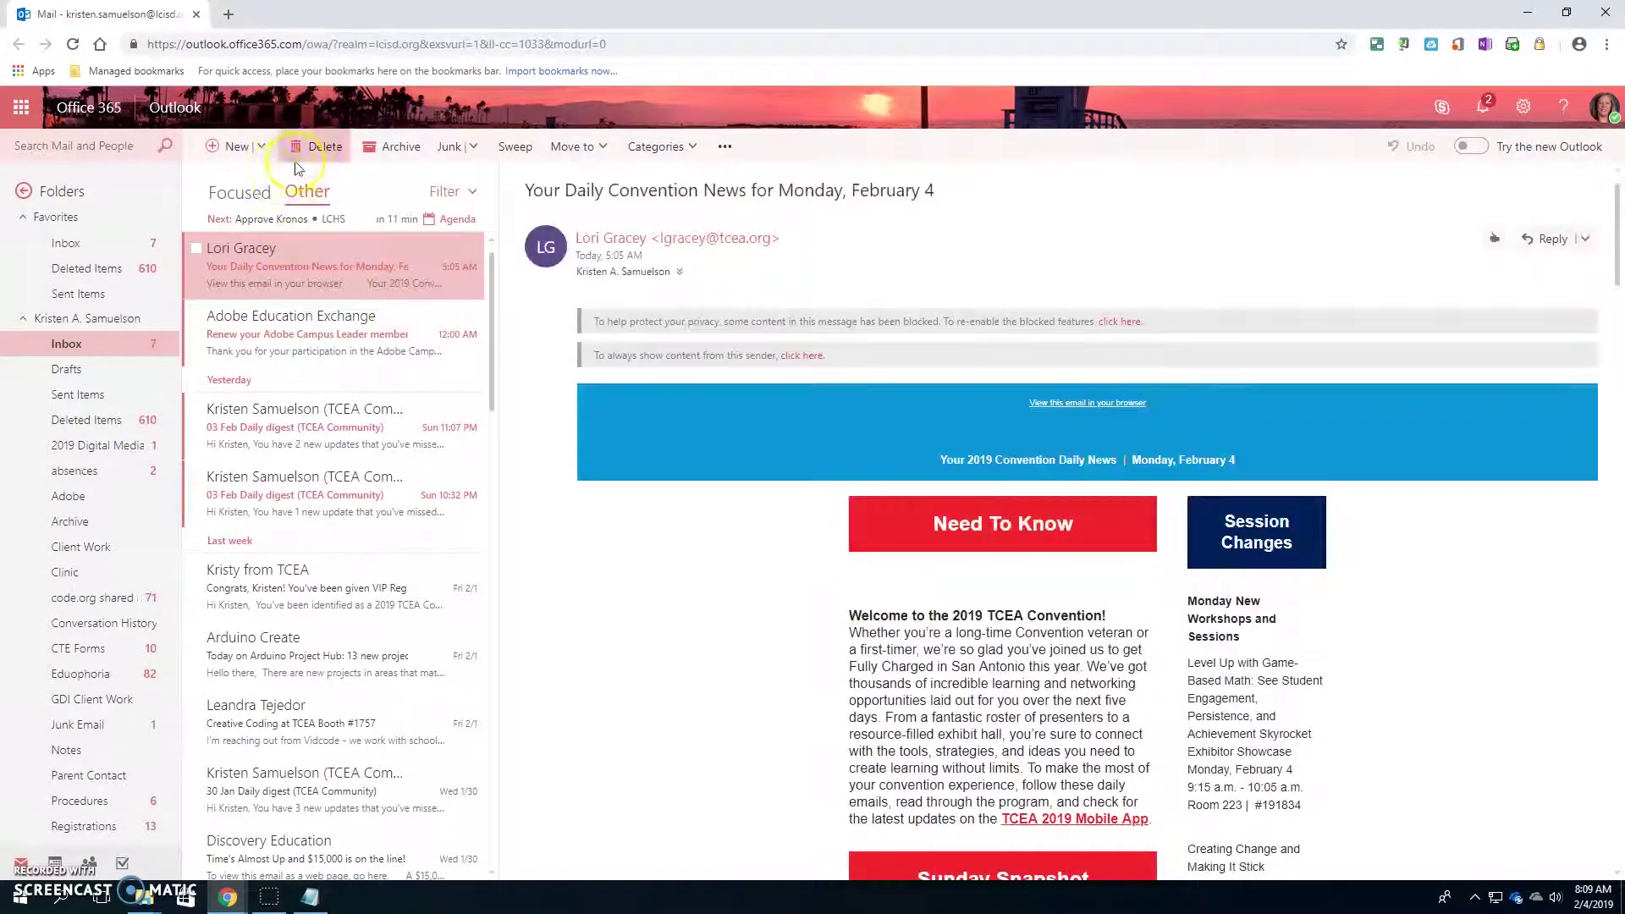
{"action": "left_click", "coordinate": [309, 151]}
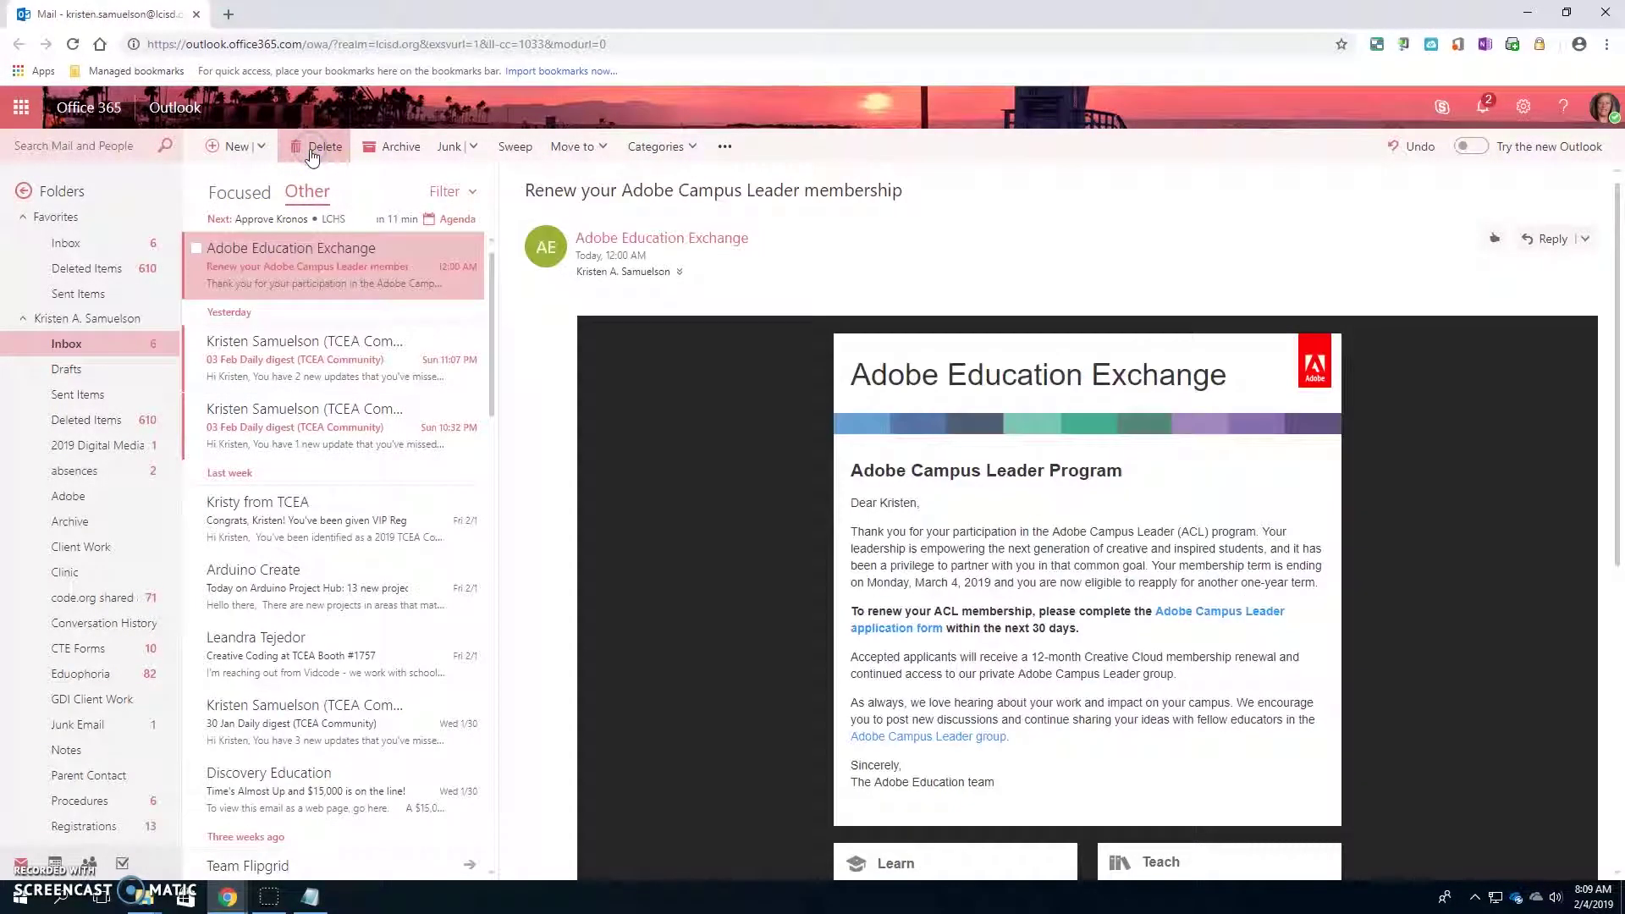
- Flag the Adobe Education Exchange email for follow-up
{"action": "left_click", "coordinate": [321, 366]}
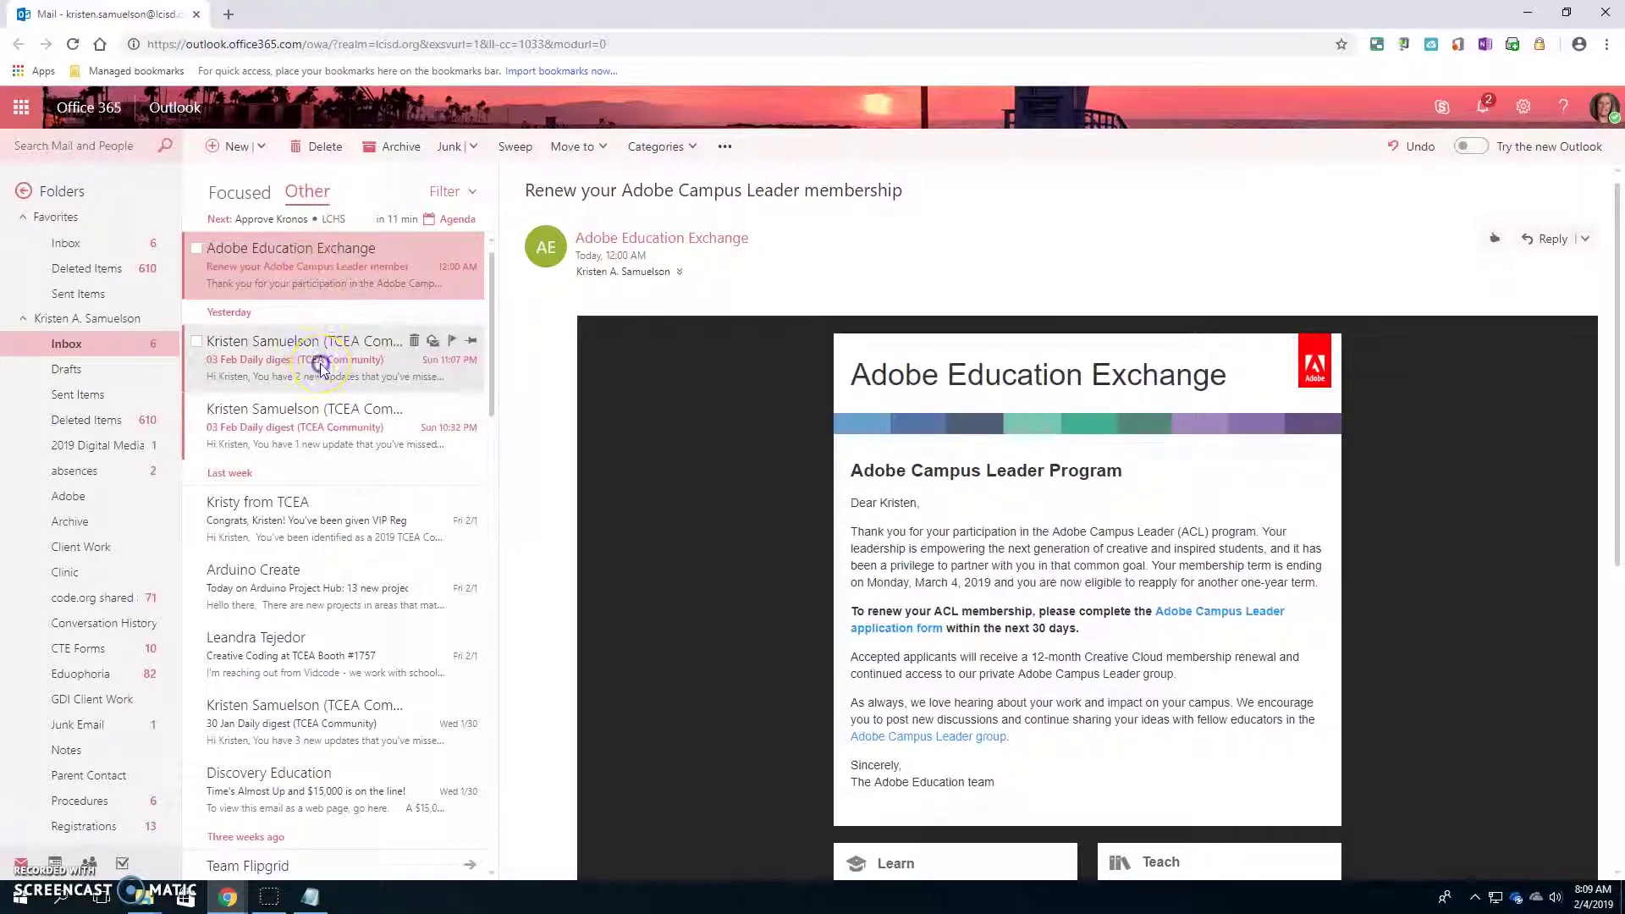
{"action": "scroll", "coordinate": [1062, 725], "scroll_direction": "down", "scroll_amount": 5}
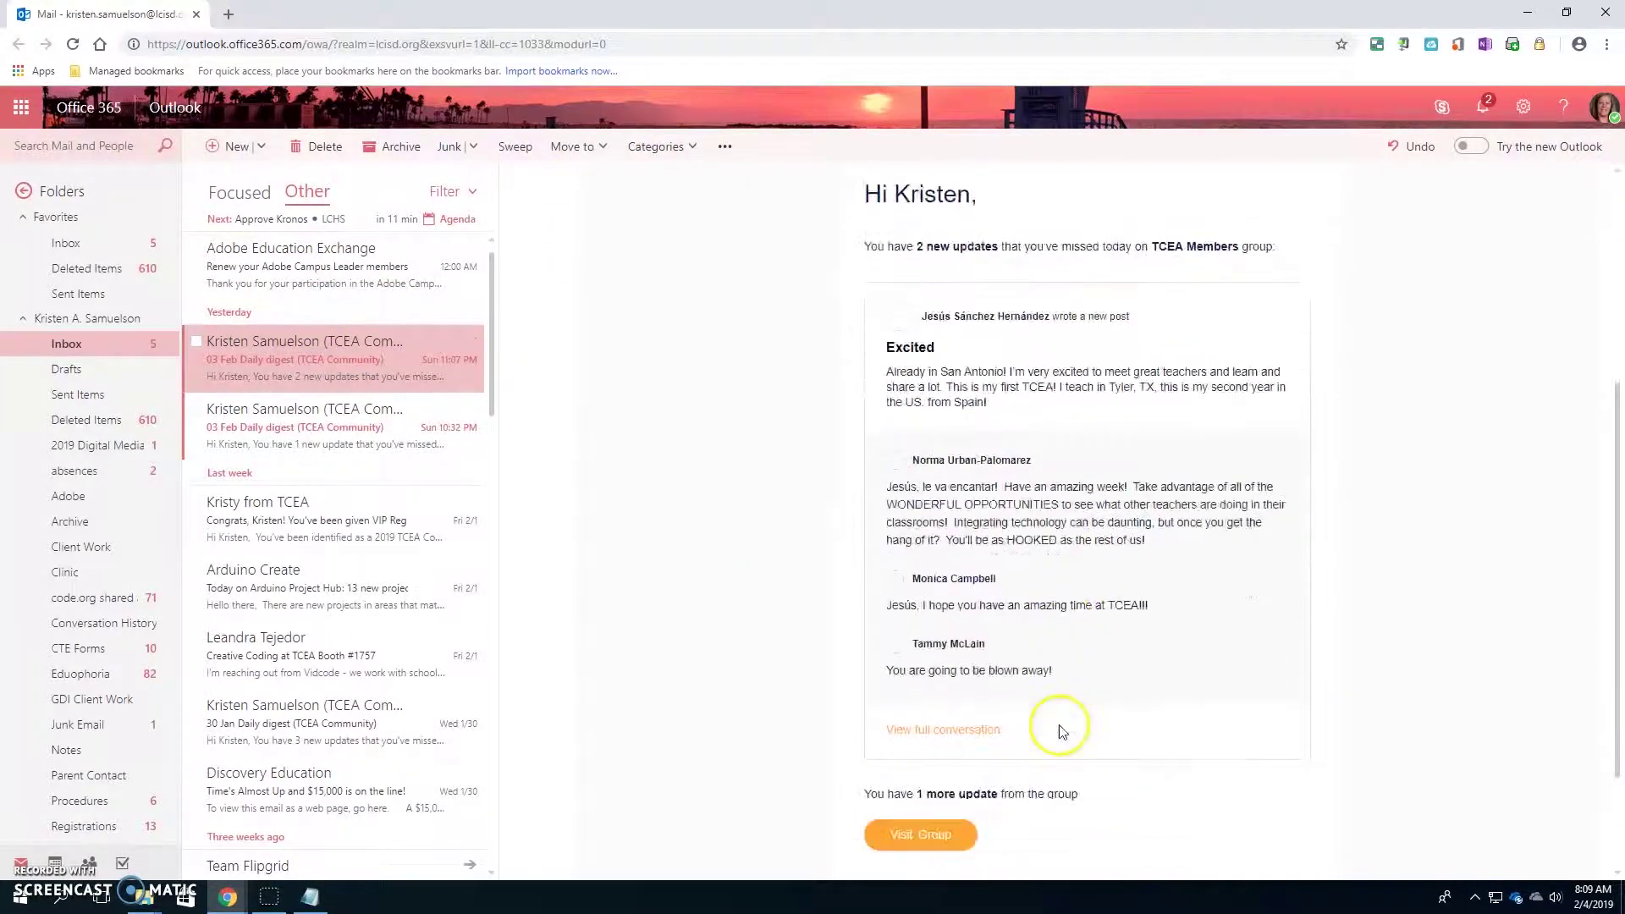
{"action": "scroll", "coordinate": [1086, 729], "scroll_direction": "up", "scroll_amount": 5}
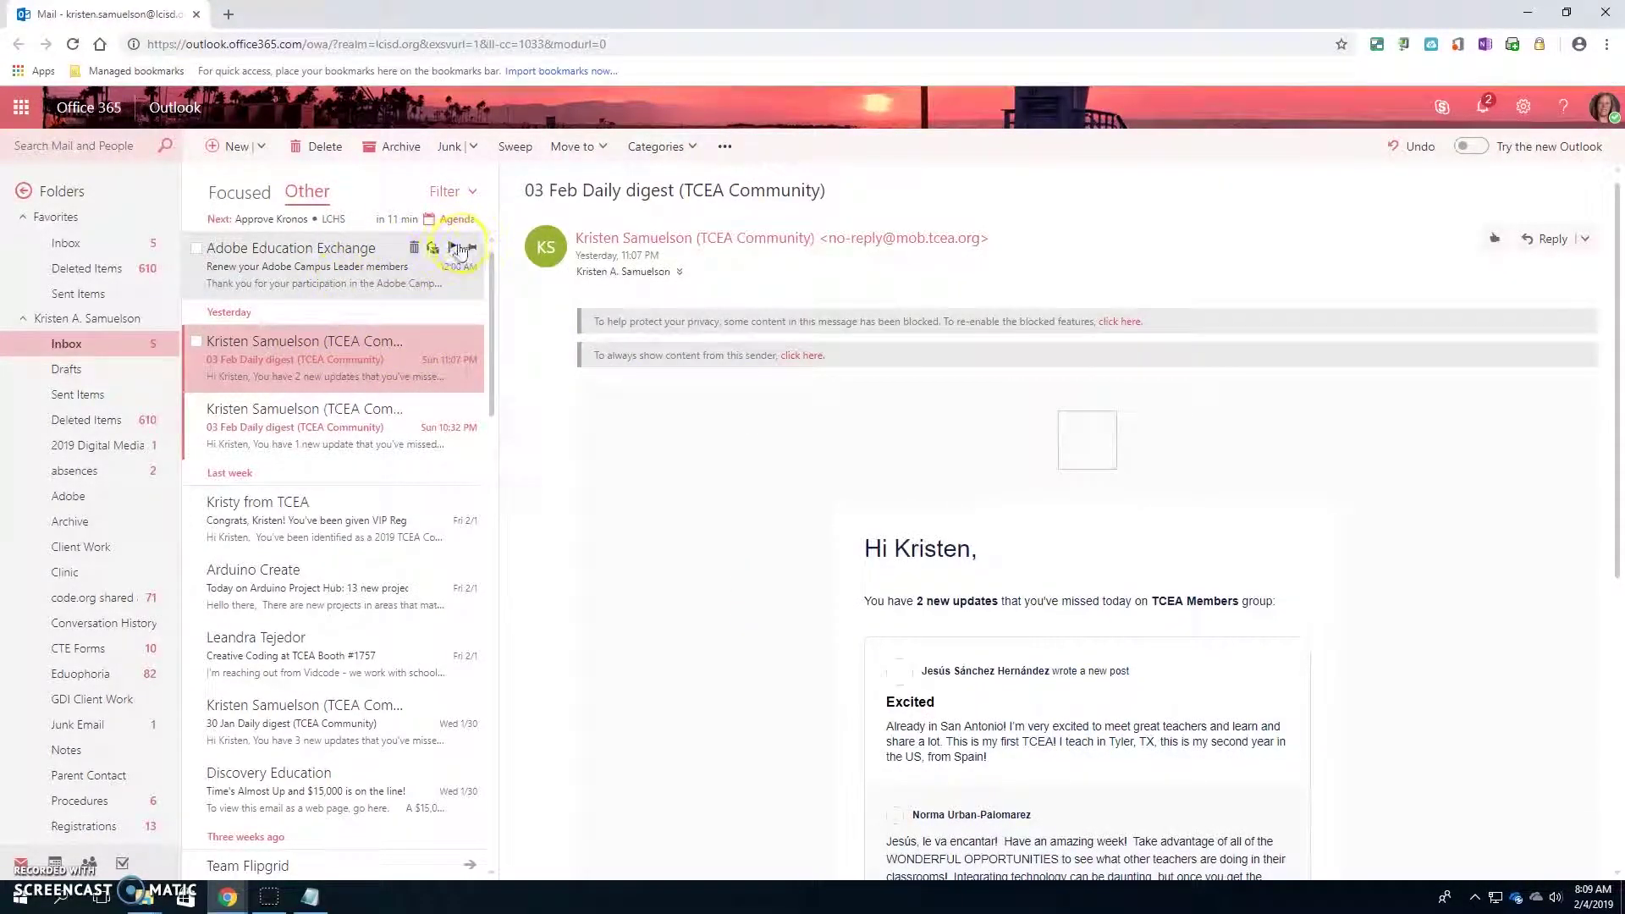
{"action": "left_click", "coordinate": [354, 262]}
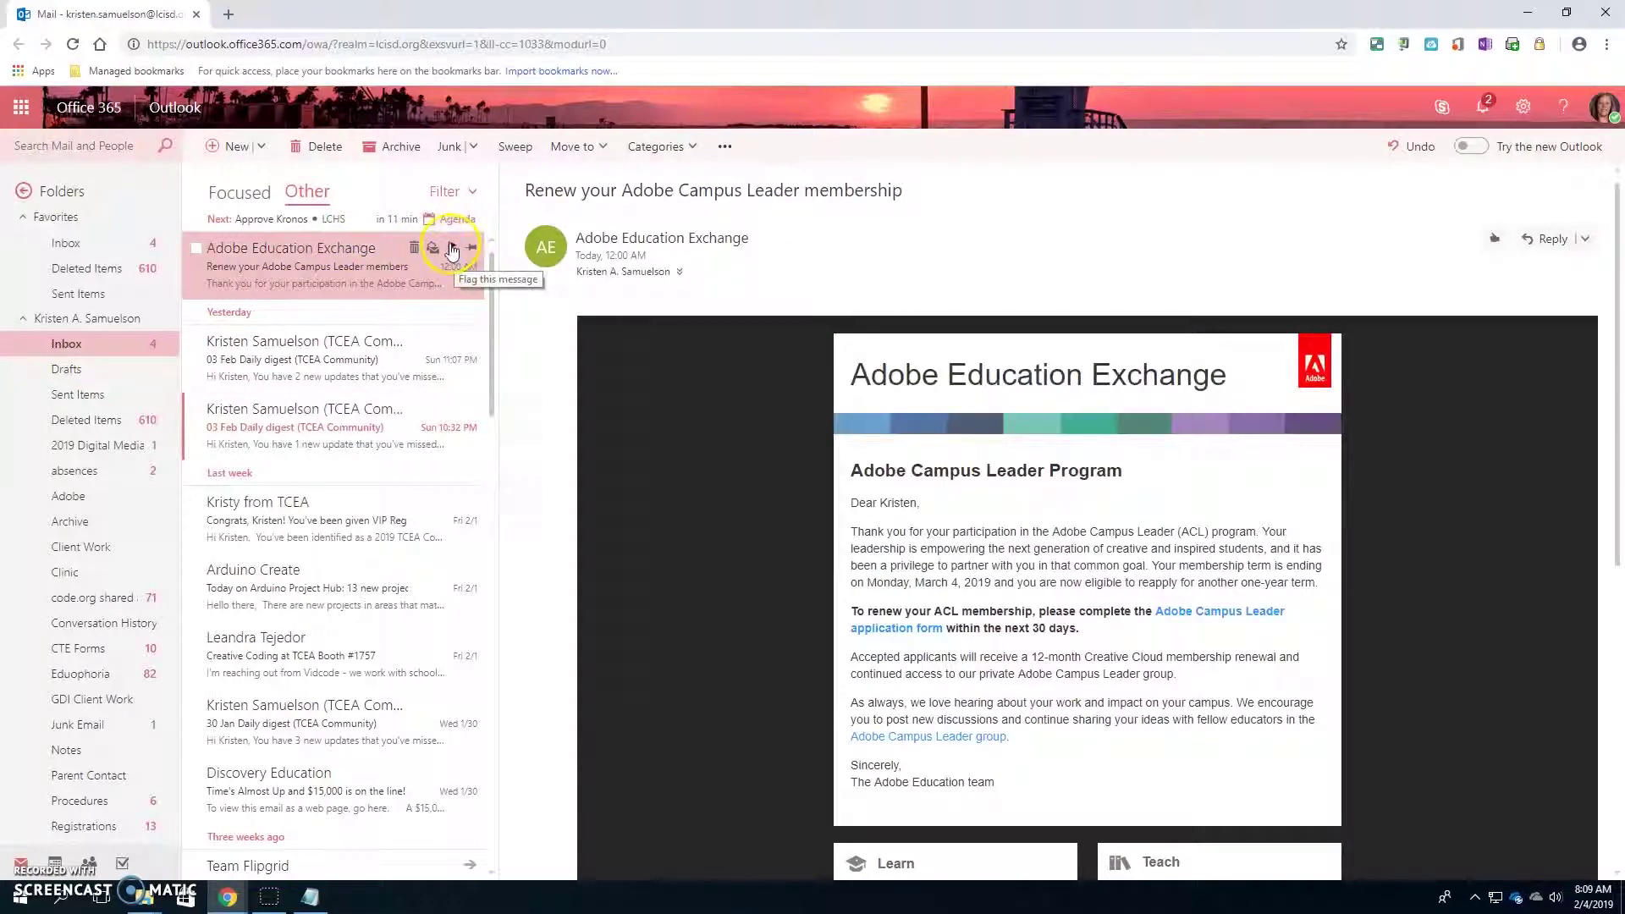
{"action": "left_click", "coordinate": [451, 248]}
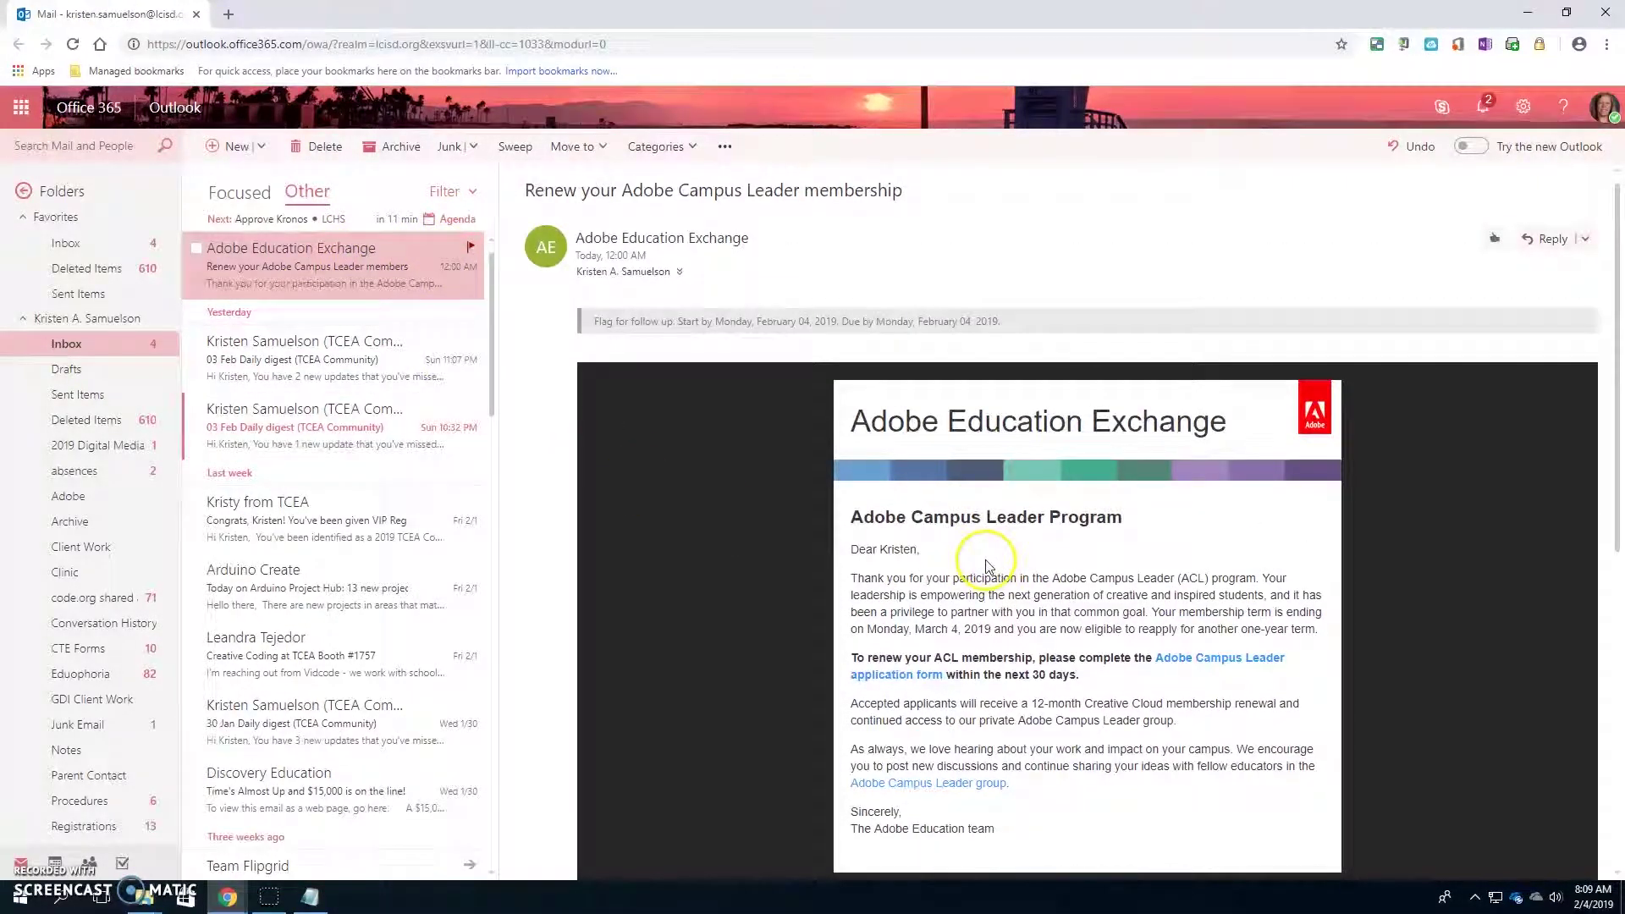
- Delete the 11:07 PM TCEA daily digest email
{"action": "left_click", "coordinate": [322, 360]}
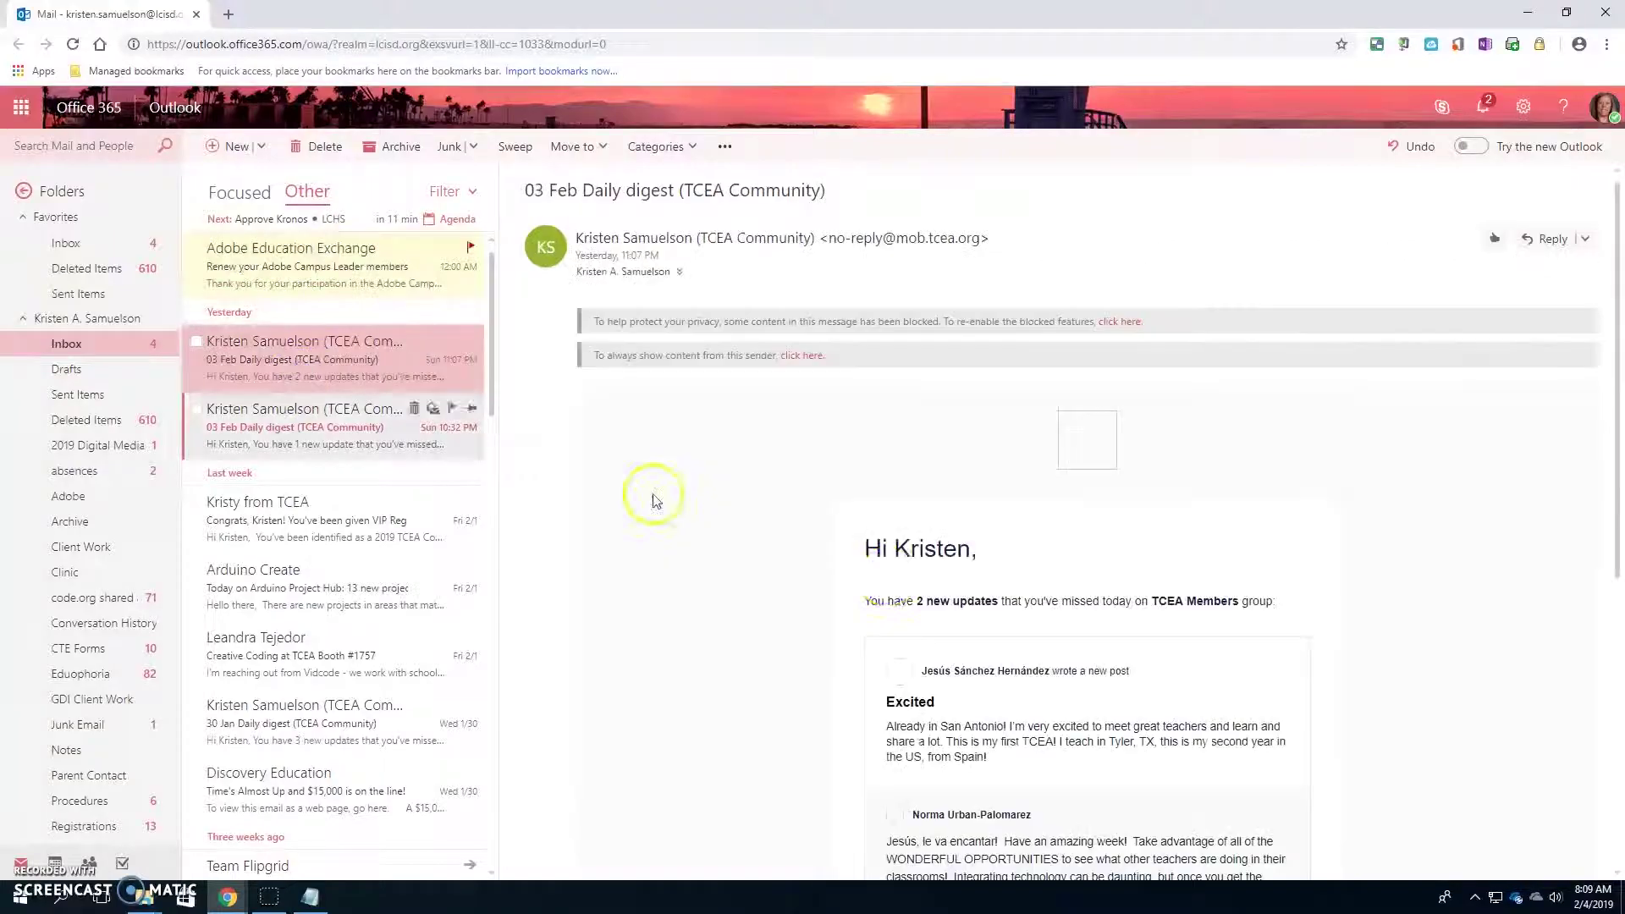
{"action": "scroll", "coordinate": [991, 604], "scroll_direction": "down", "scroll_amount": 6}
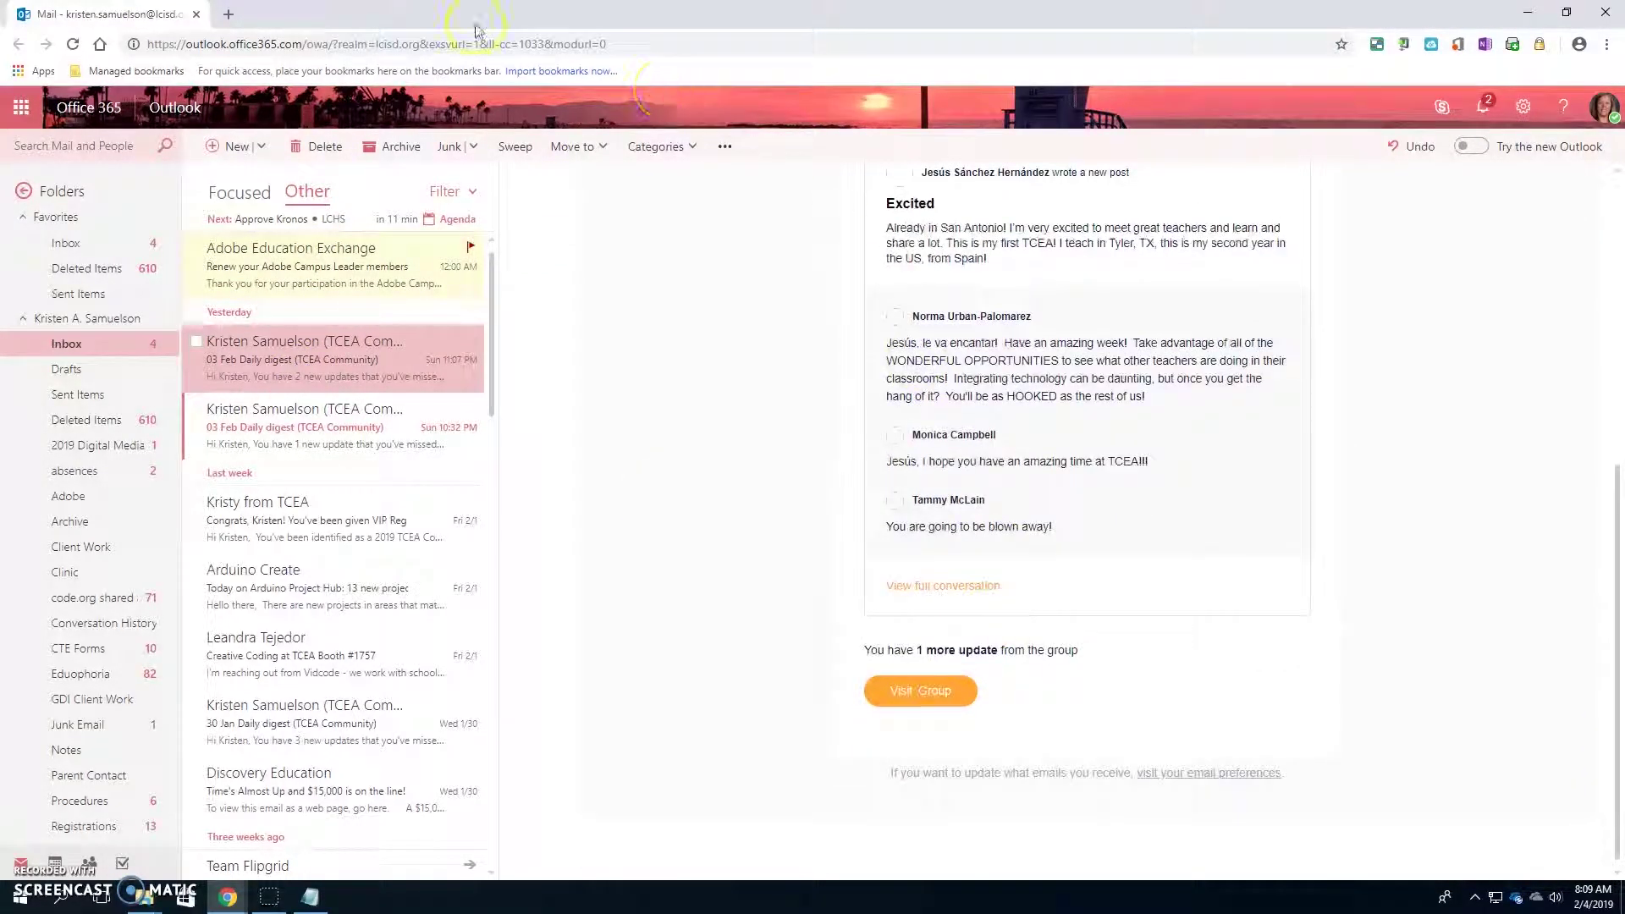
{"action": "left_click", "coordinate": [327, 149]}
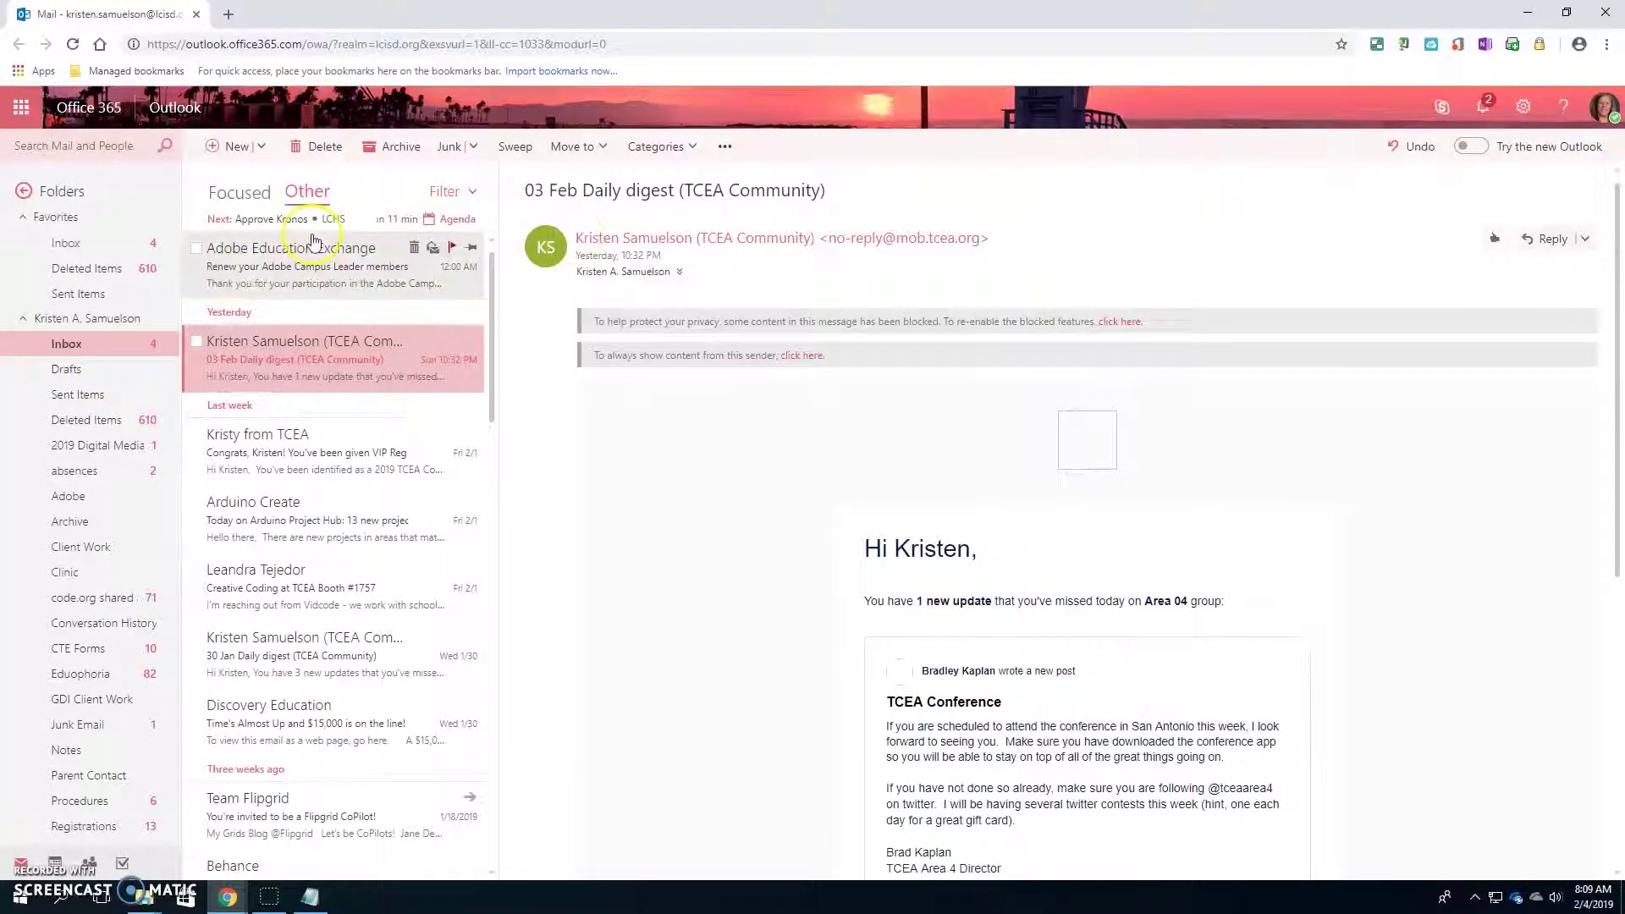
- Start a new message, sort the contacts picker first name first, then cancel the picker
{"action": "left_click", "coordinate": [223, 148]}
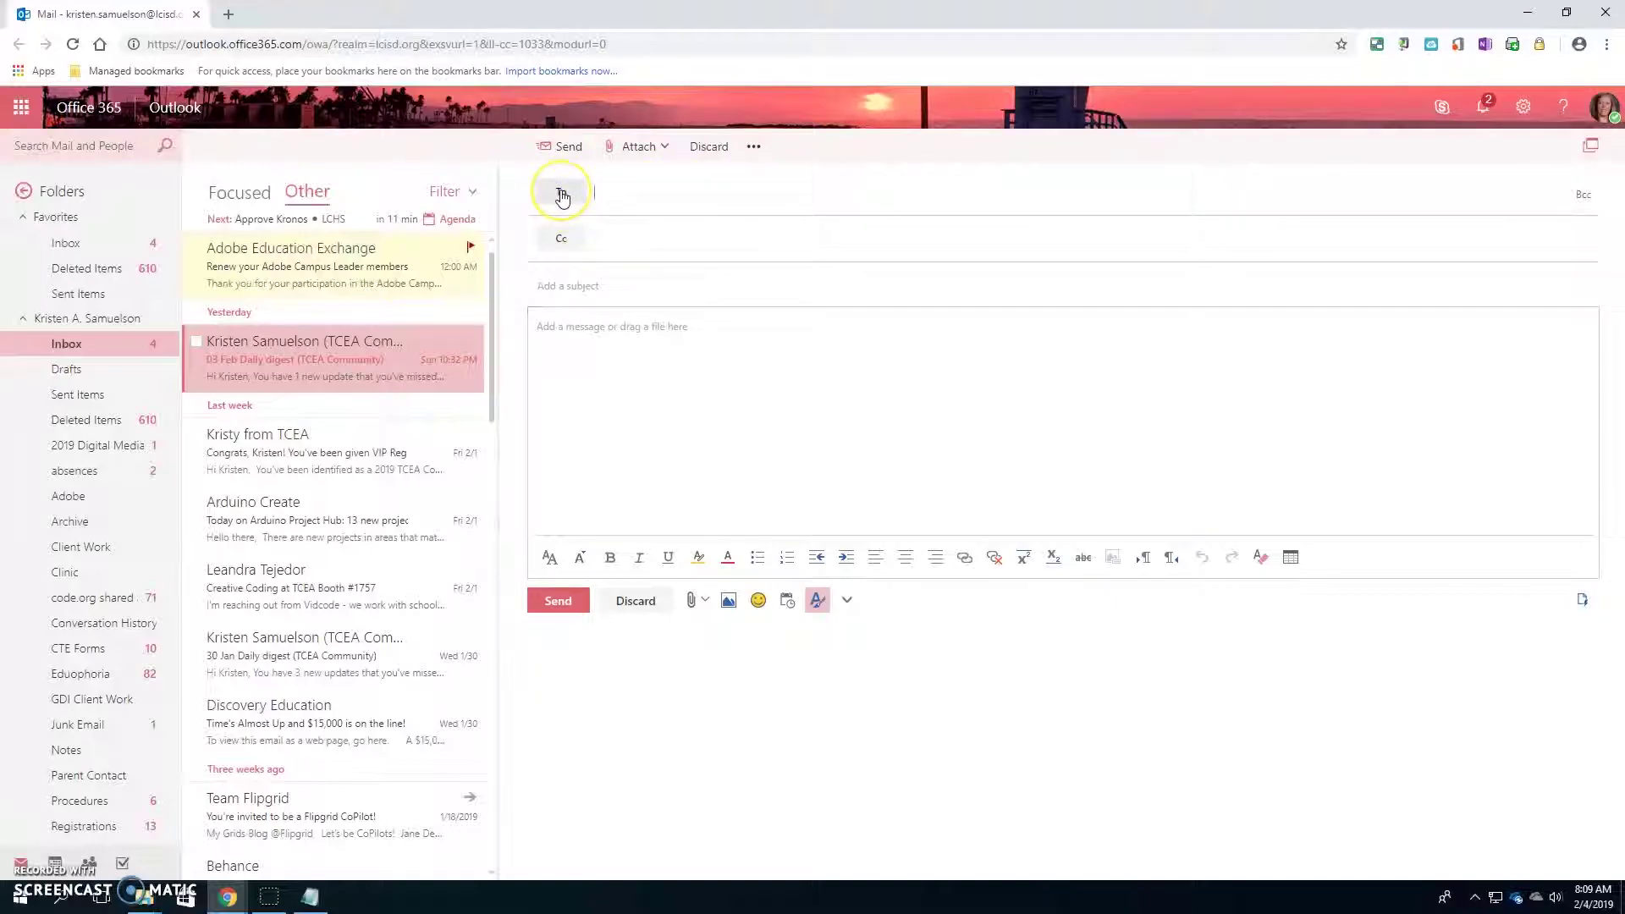
{"action": "left_click", "coordinate": [619, 201]}
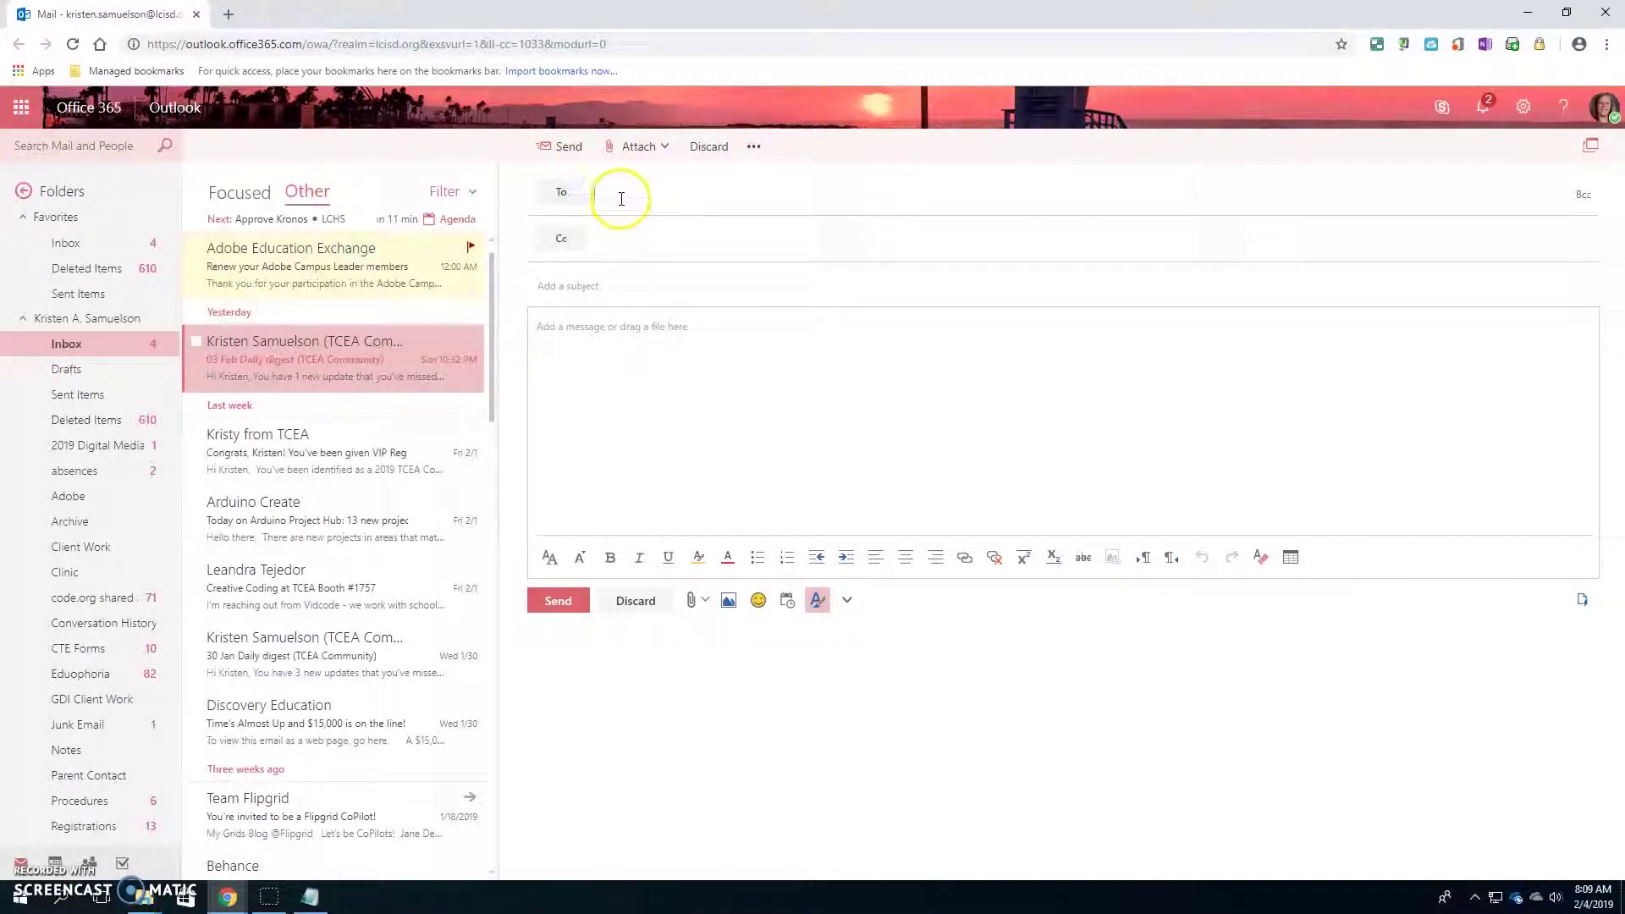
{"action": "left_click", "coordinate": [560, 194]}
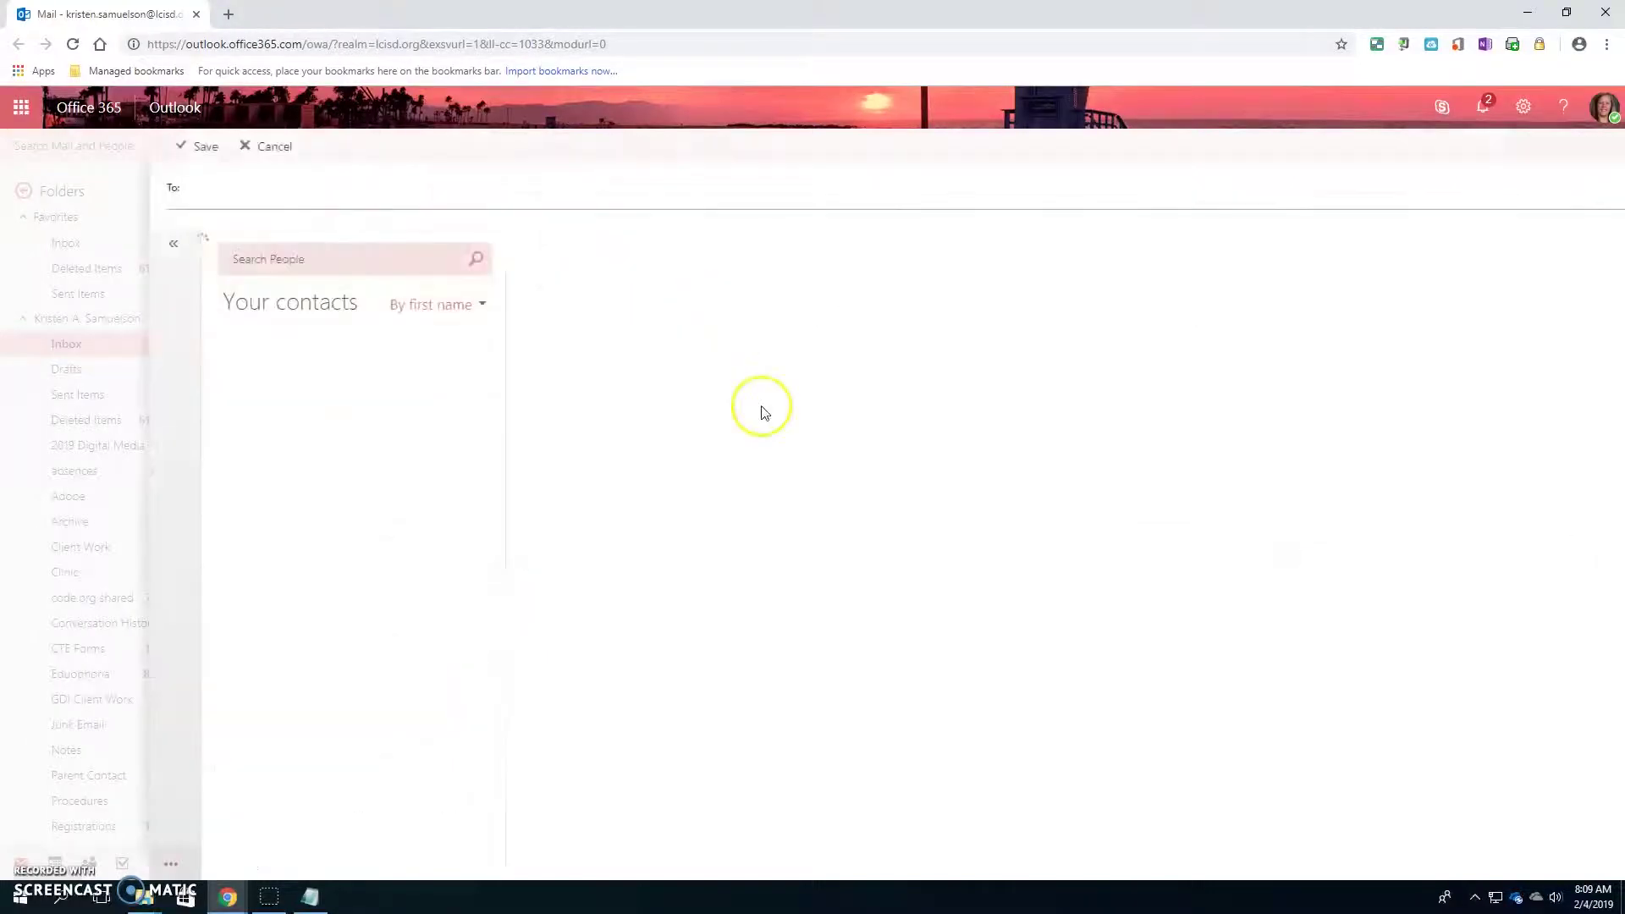
{"action": "left_click", "coordinate": [481, 306]}
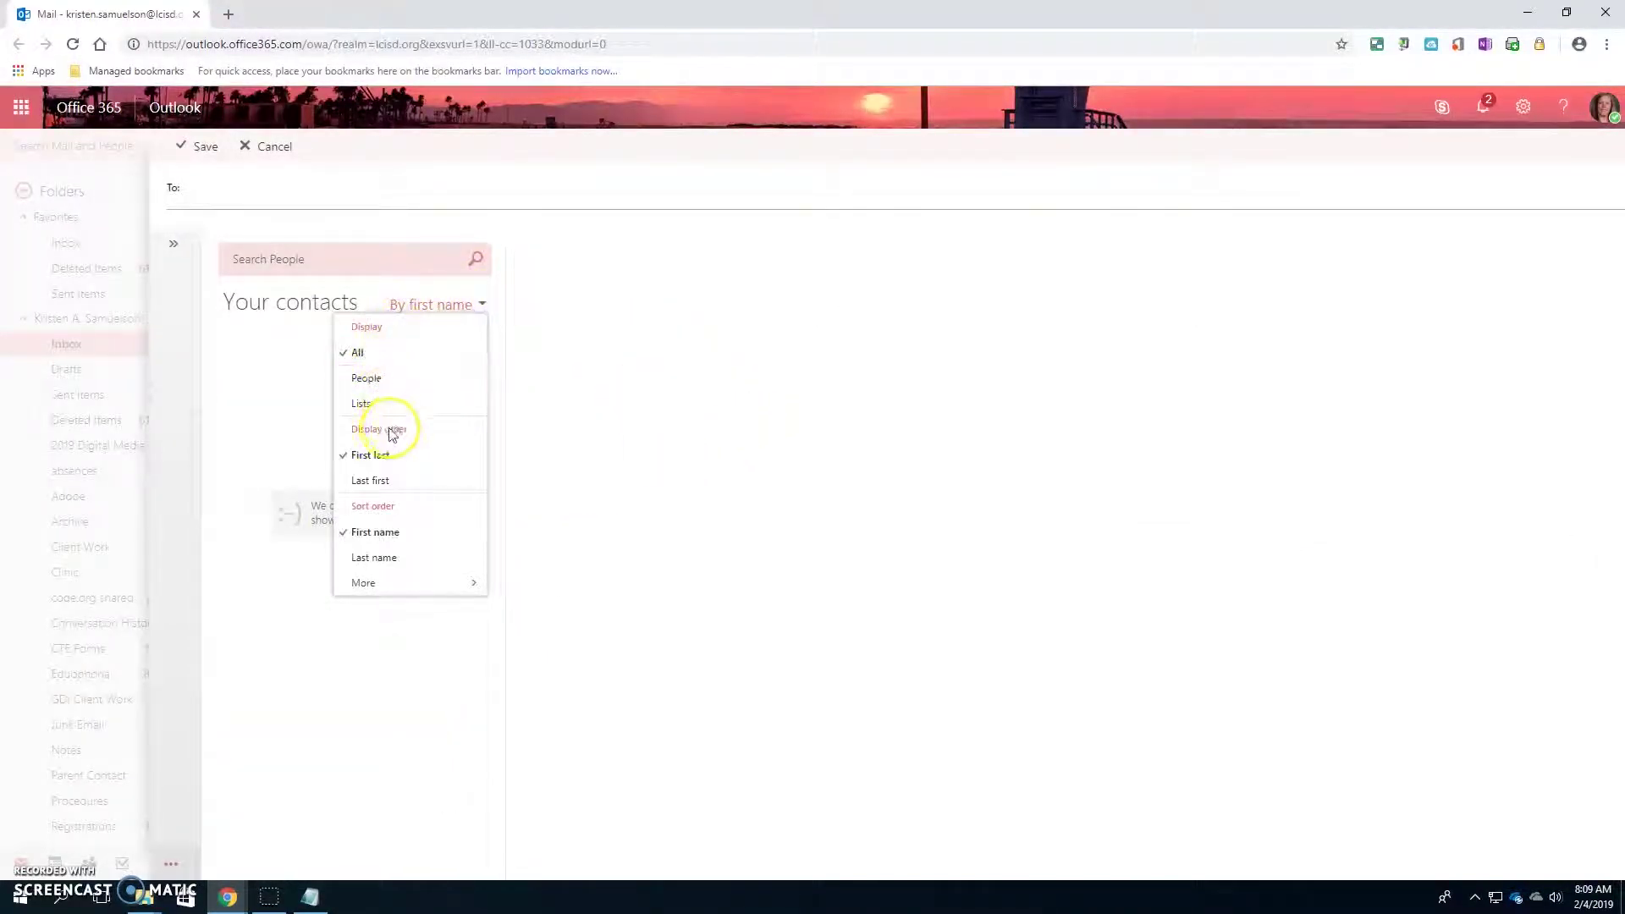
{"action": "left_click", "coordinate": [385, 480]}
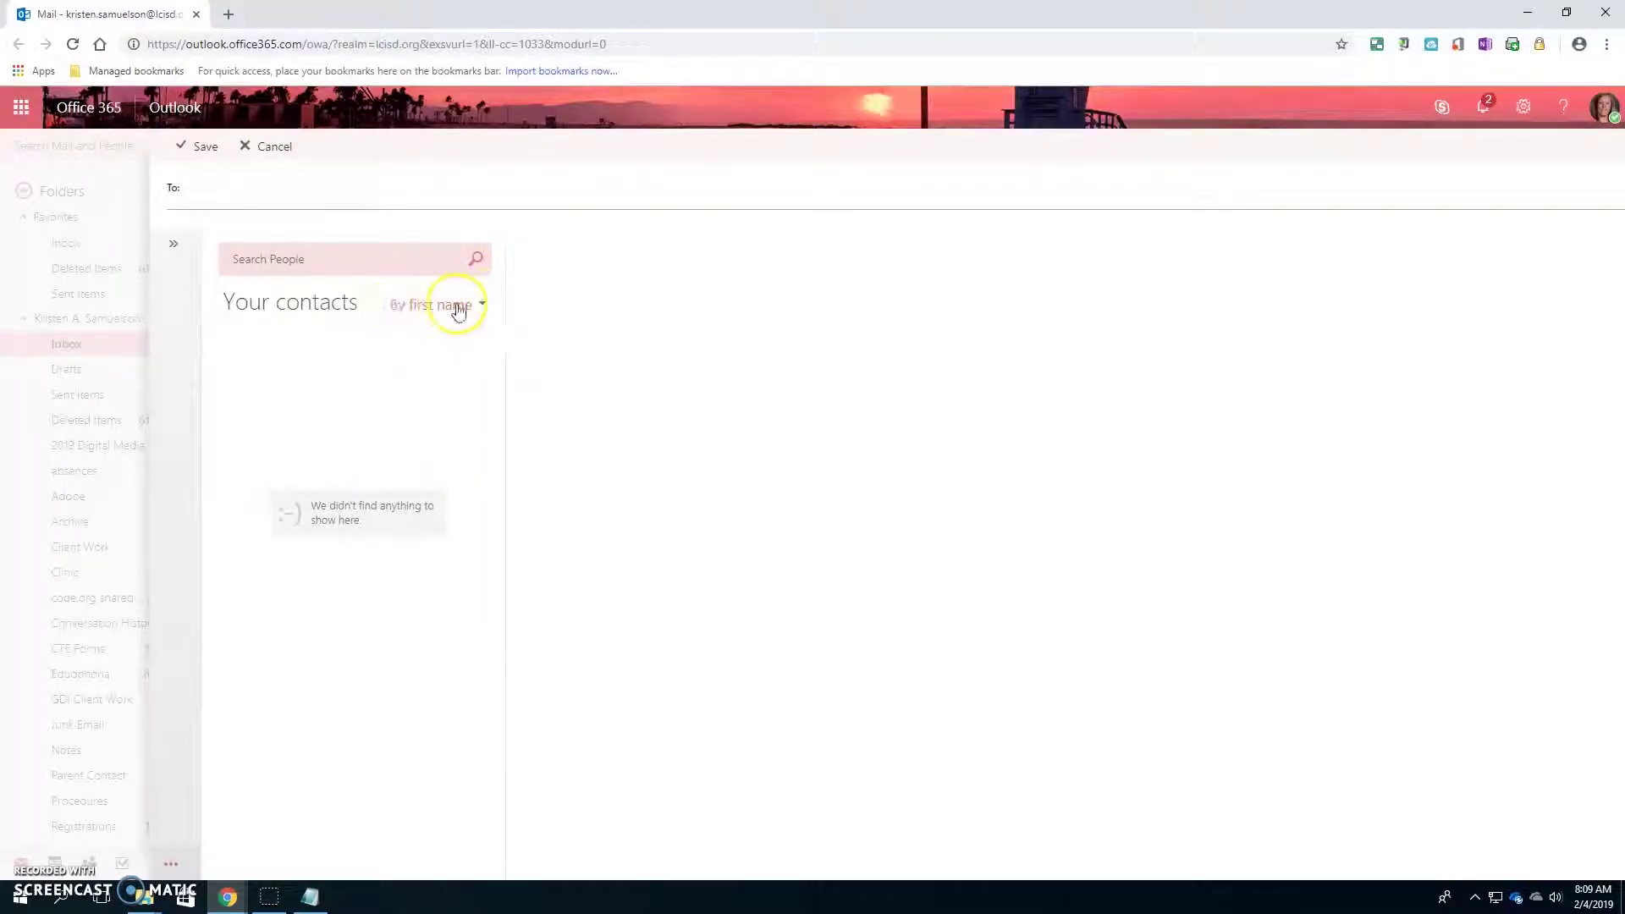
{"action": "left_click", "coordinate": [456, 306]}
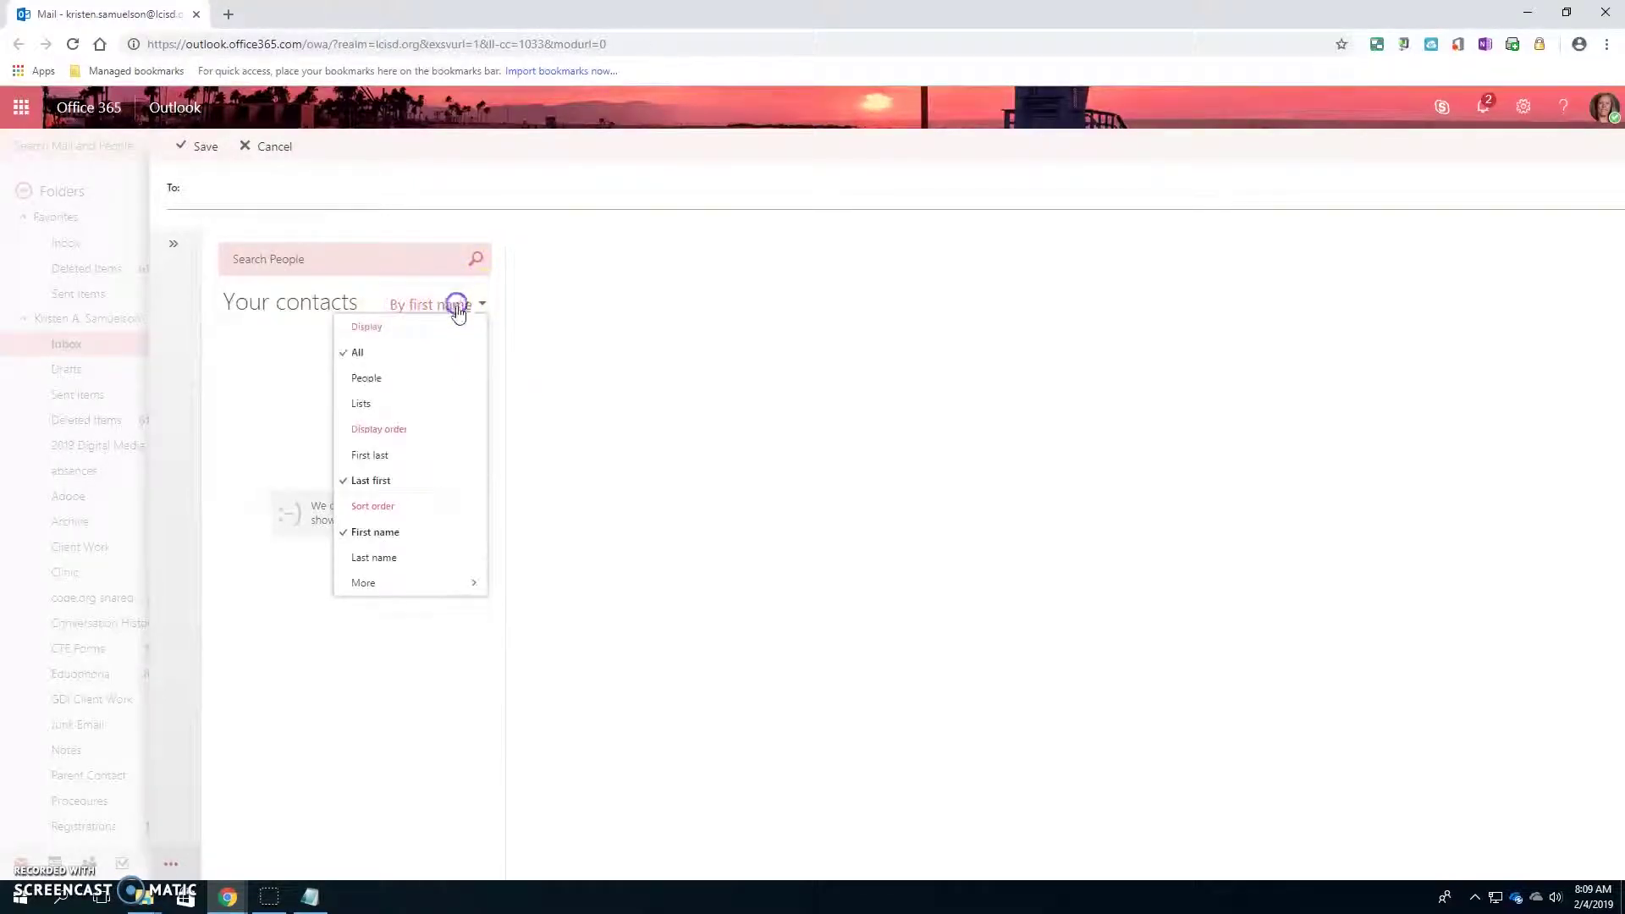
{"action": "left_click", "coordinate": [364, 457]}
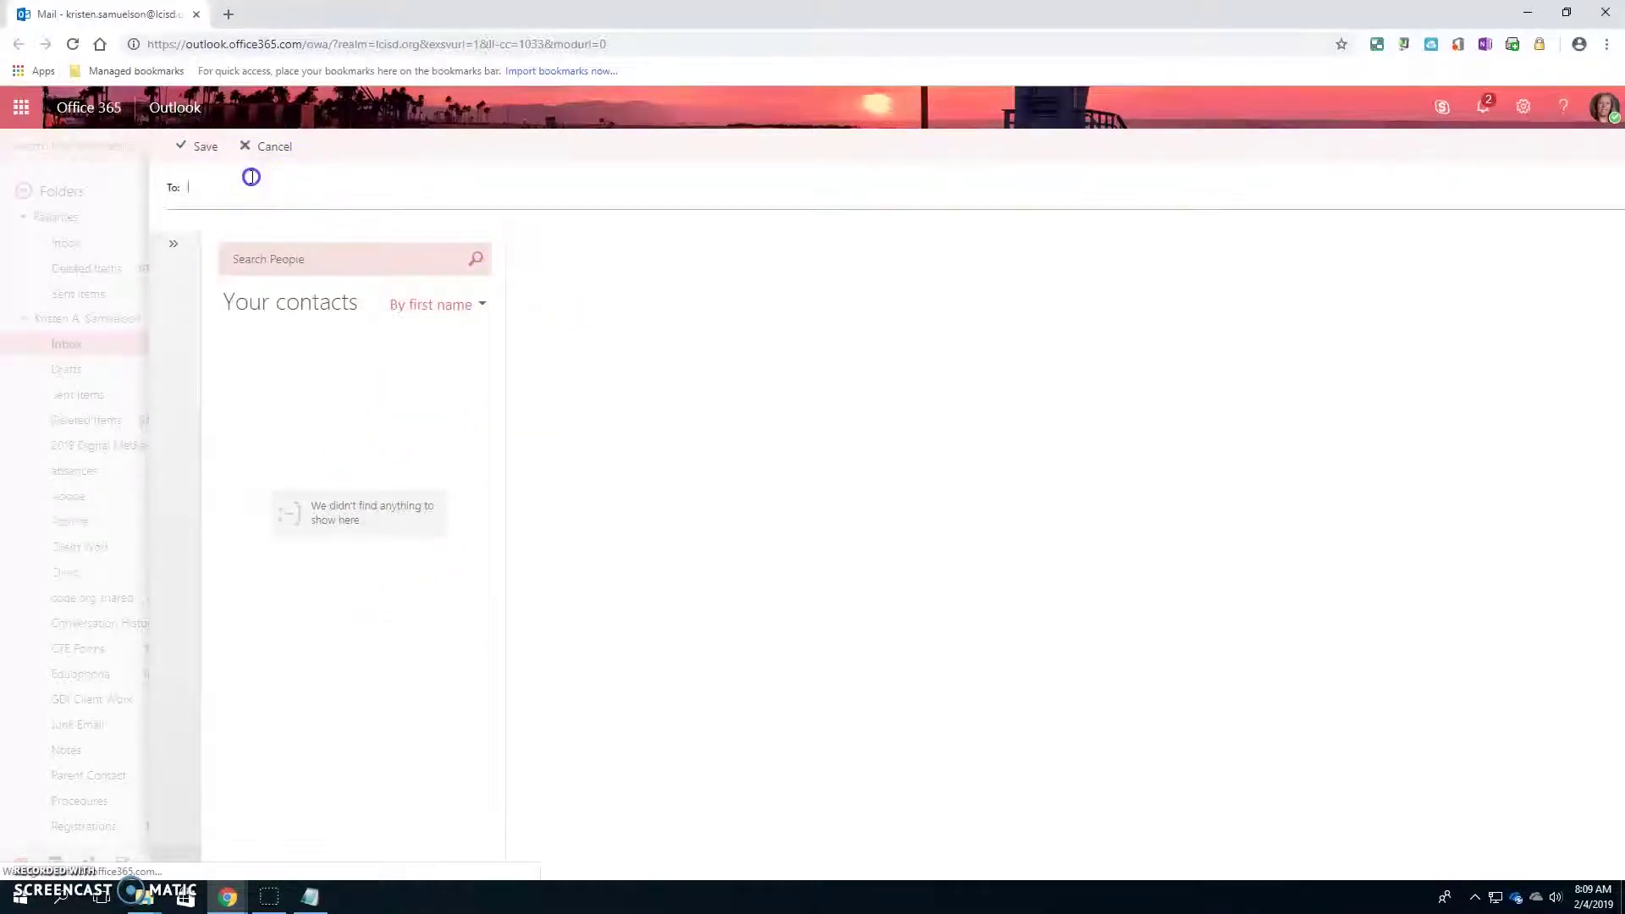
{"action": "left_click", "coordinate": [269, 146]}
- Enter the subject 'missing assignment', leaving recipients and body blank
{"action": "left_click", "coordinate": [621, 193]}
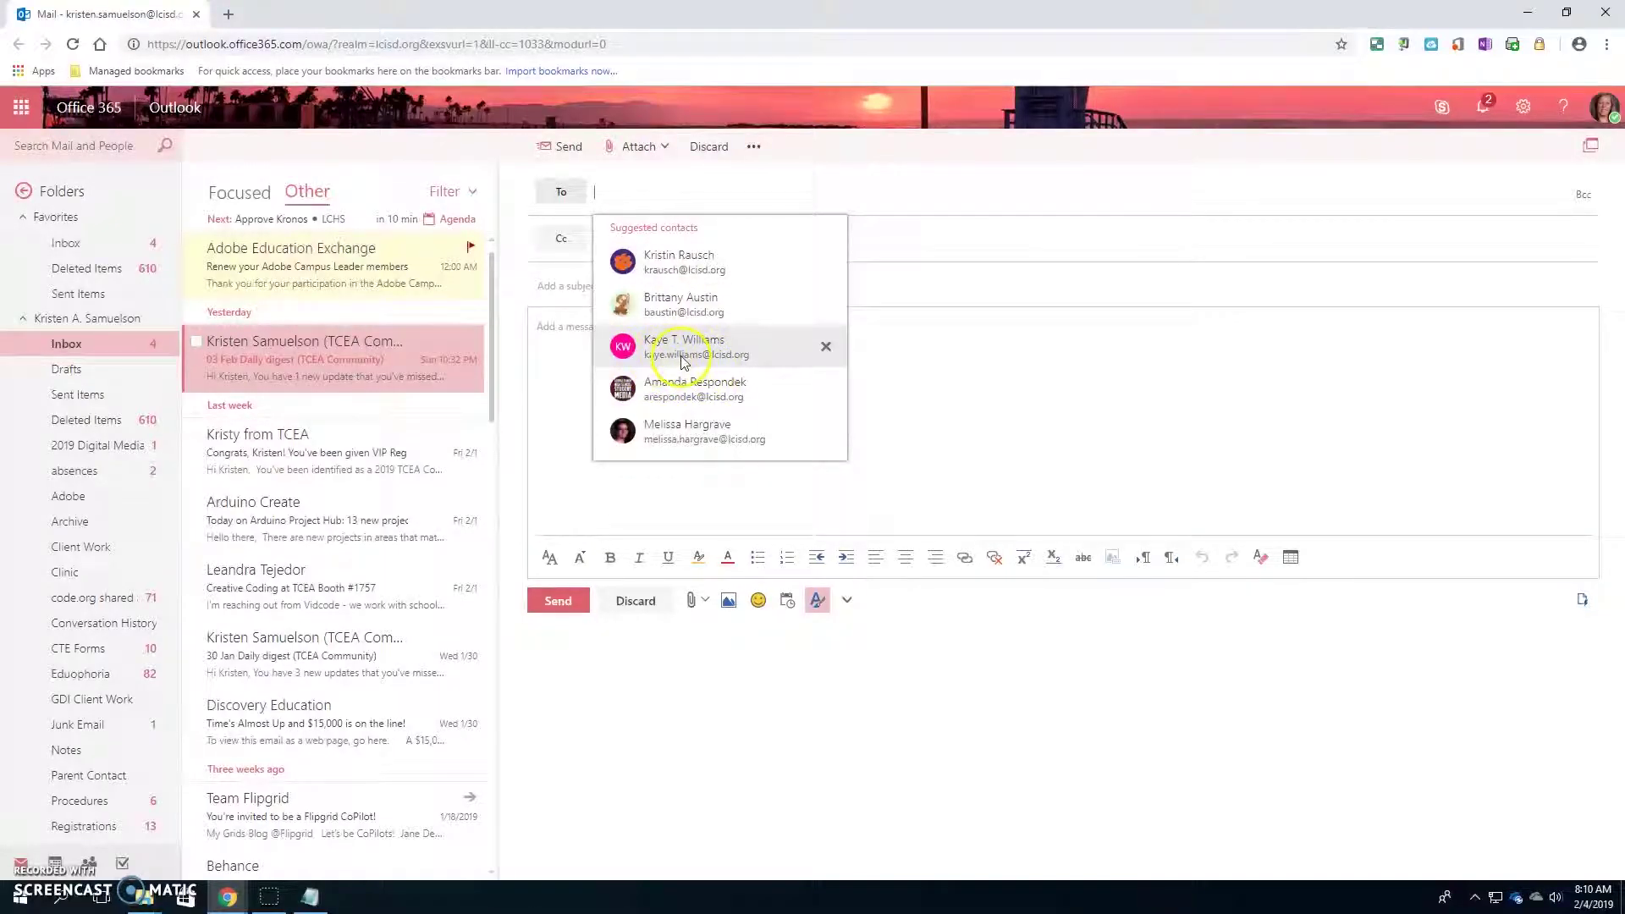
{"action": "left_click", "coordinate": [889, 406]}
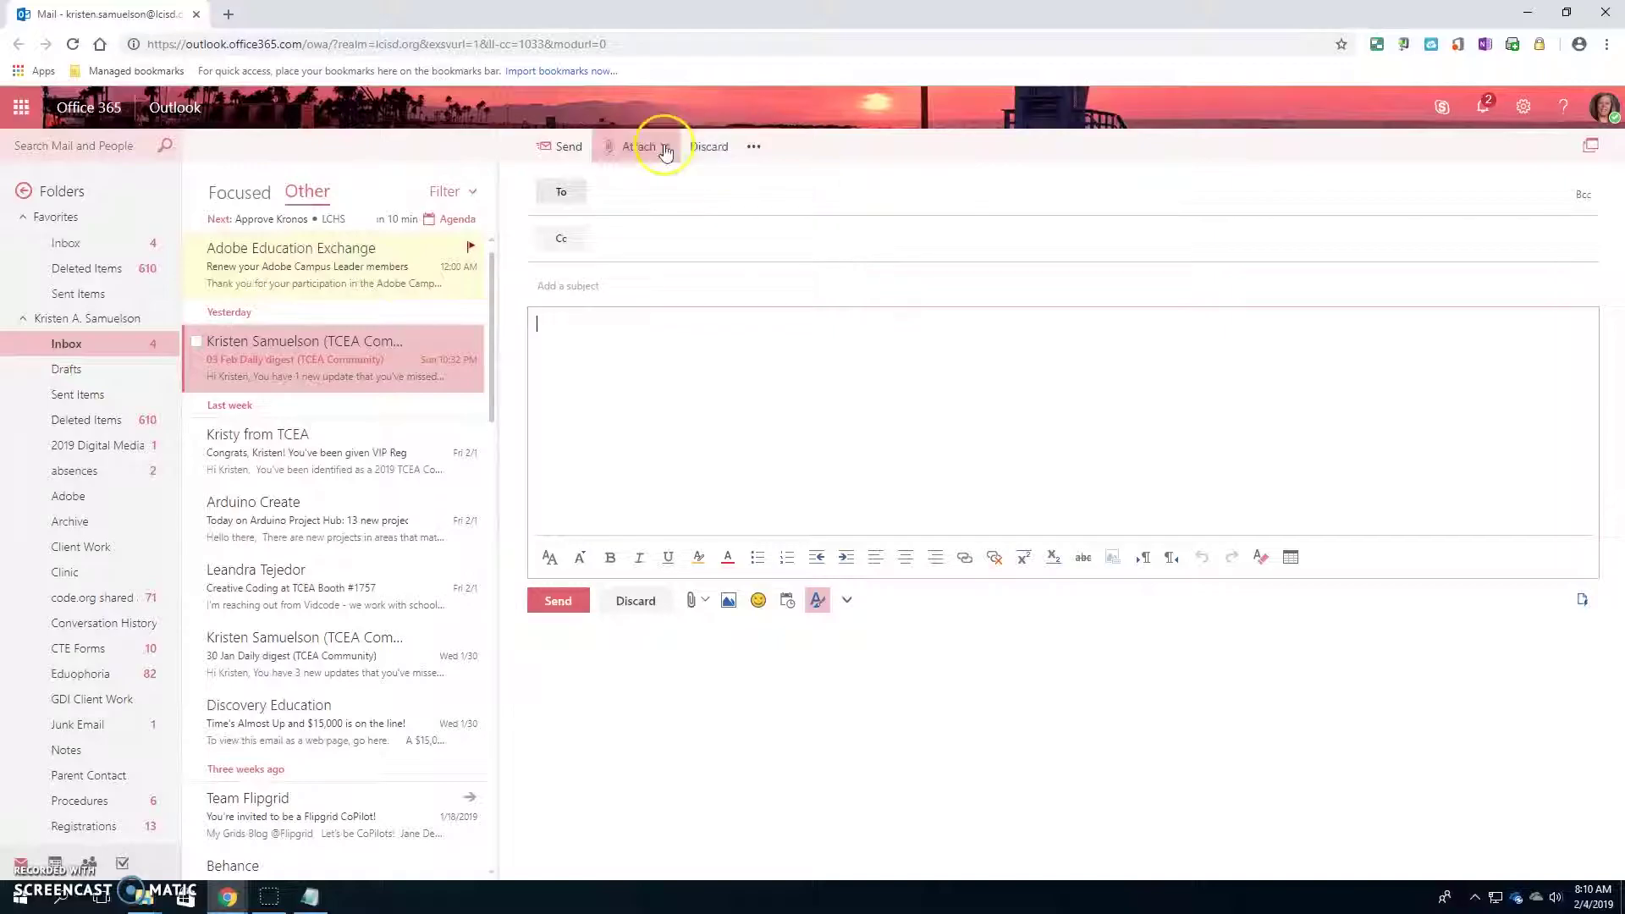
{"action": "left_click", "coordinate": [617, 205]}
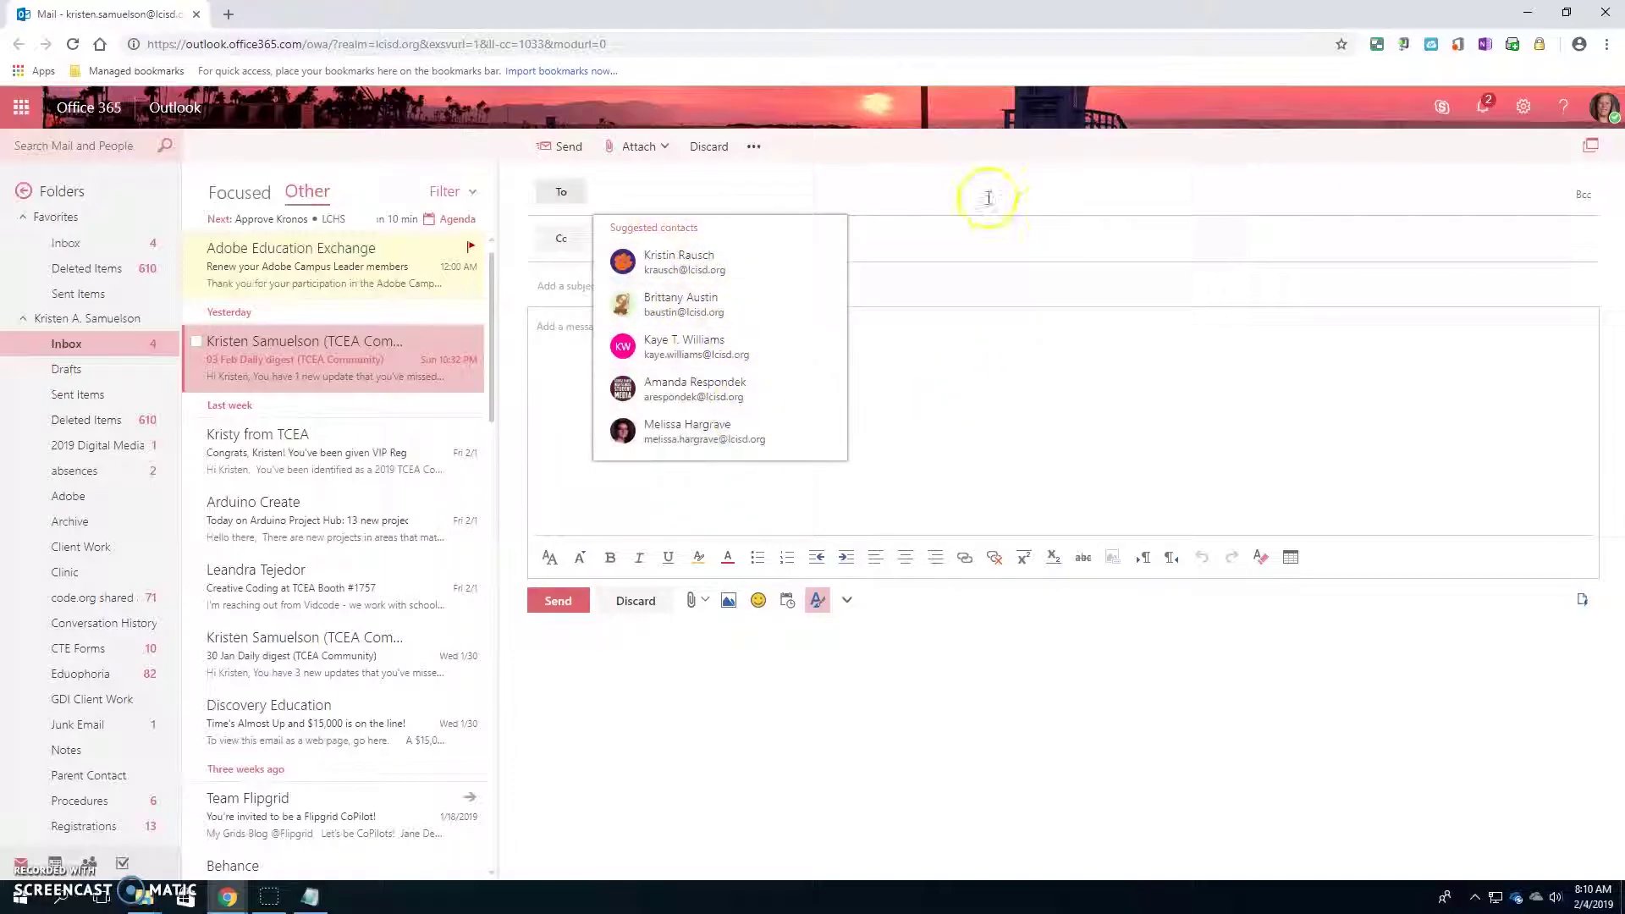
{"action": "left_click", "coordinate": [906, 447]}
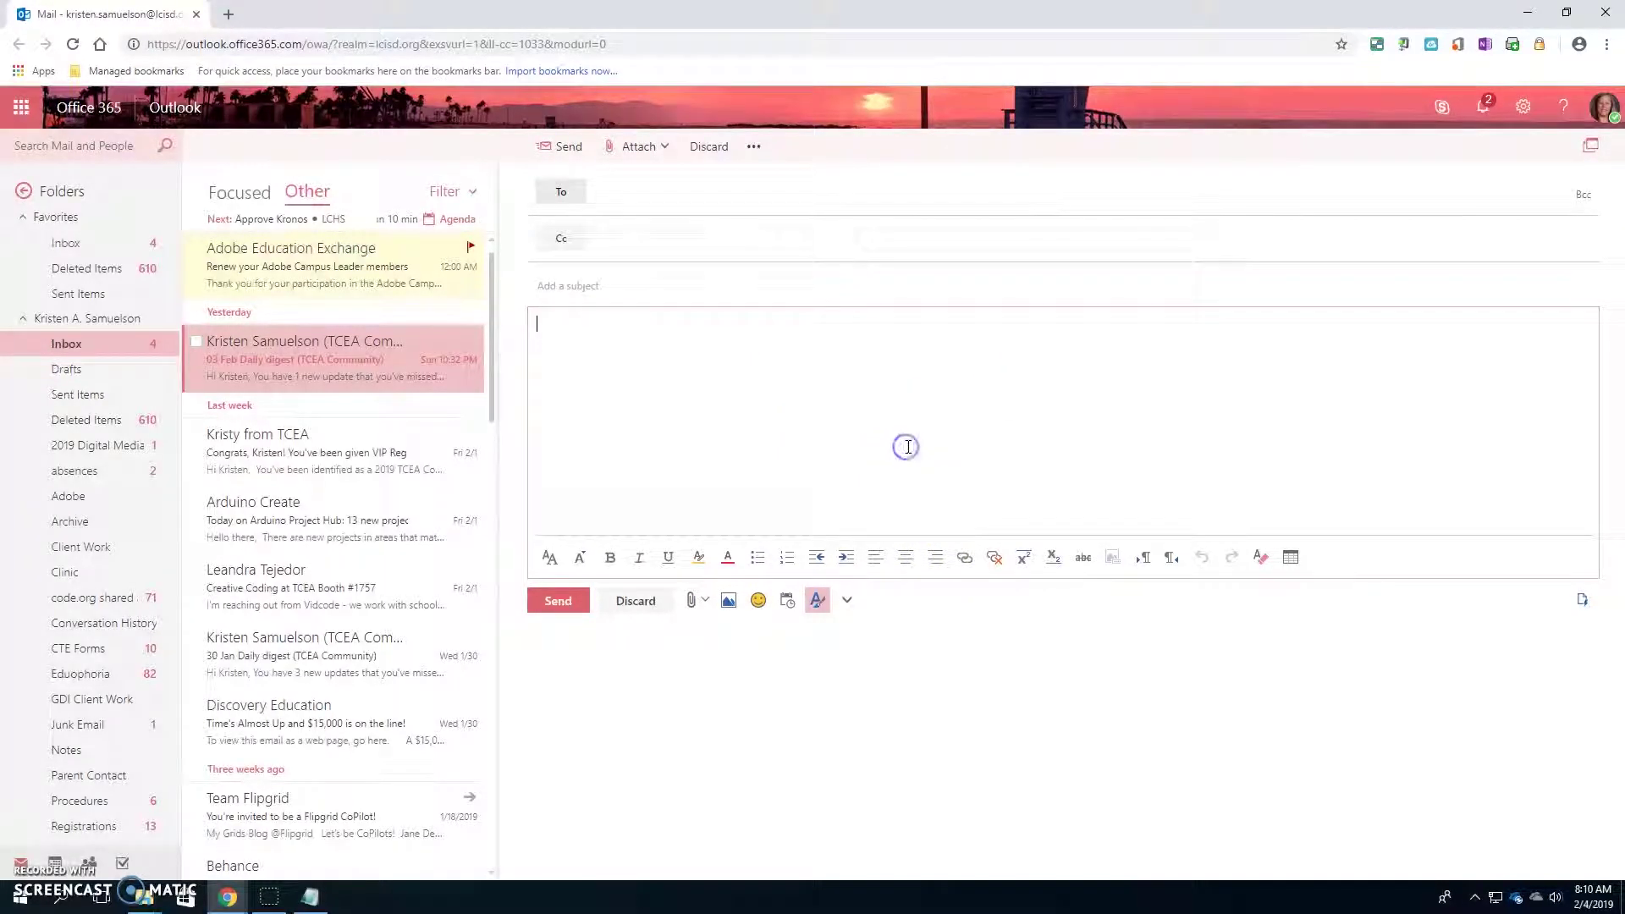
{"action": "left_click", "coordinate": [571, 283]}
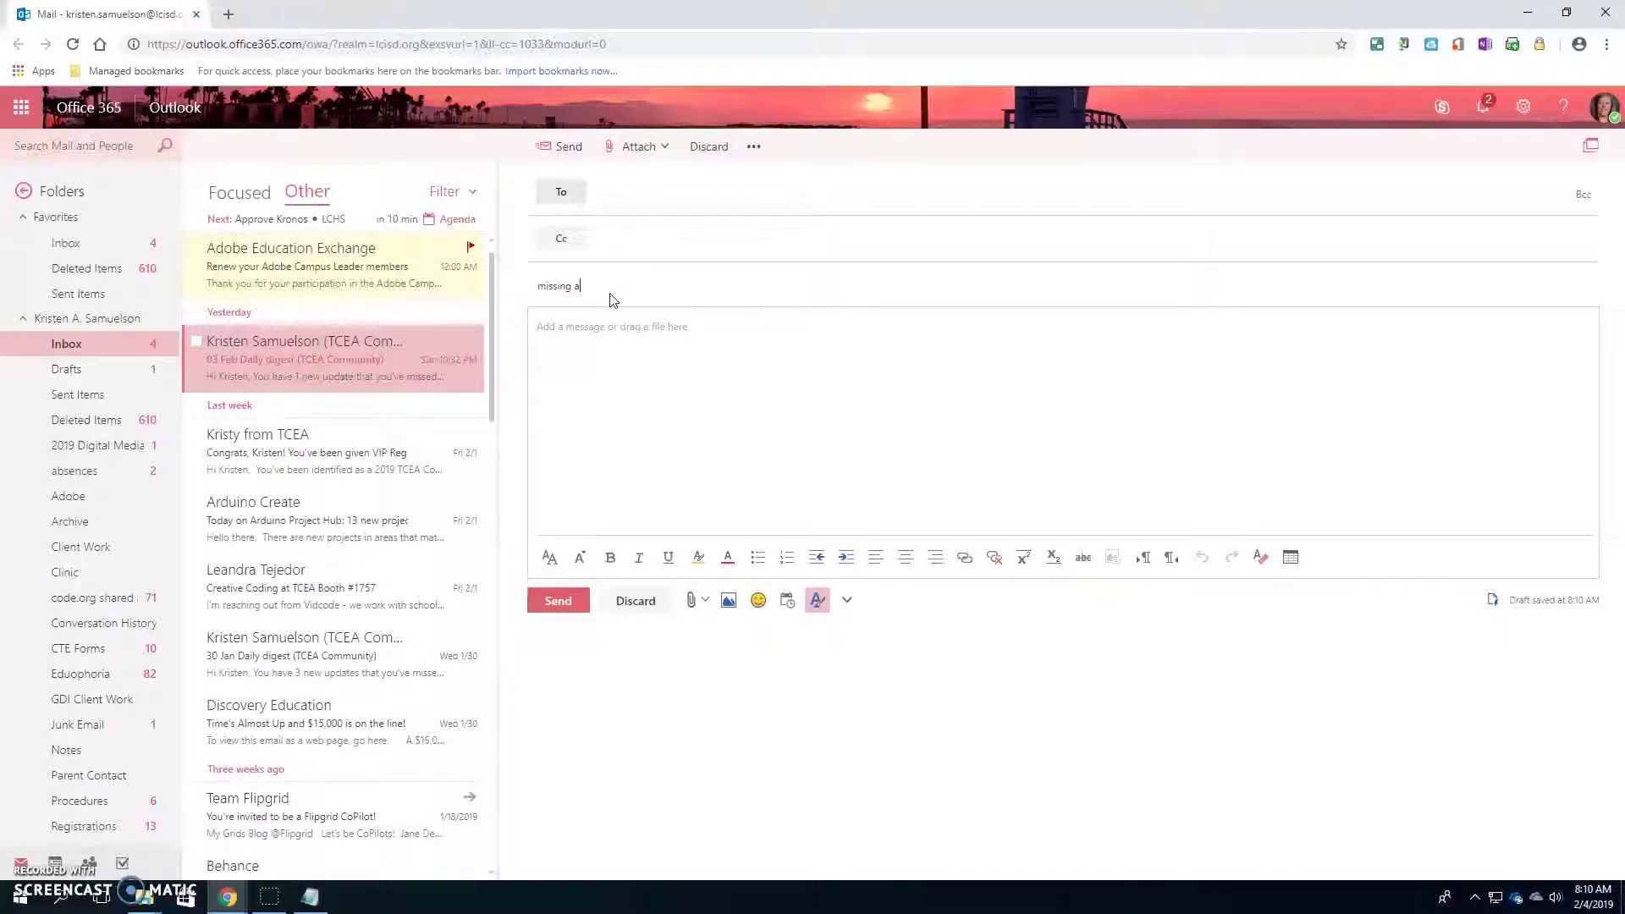
{"action": "left_click", "coordinate": [653, 348]}
{"action": "left_click", "coordinate": [669, 344]}
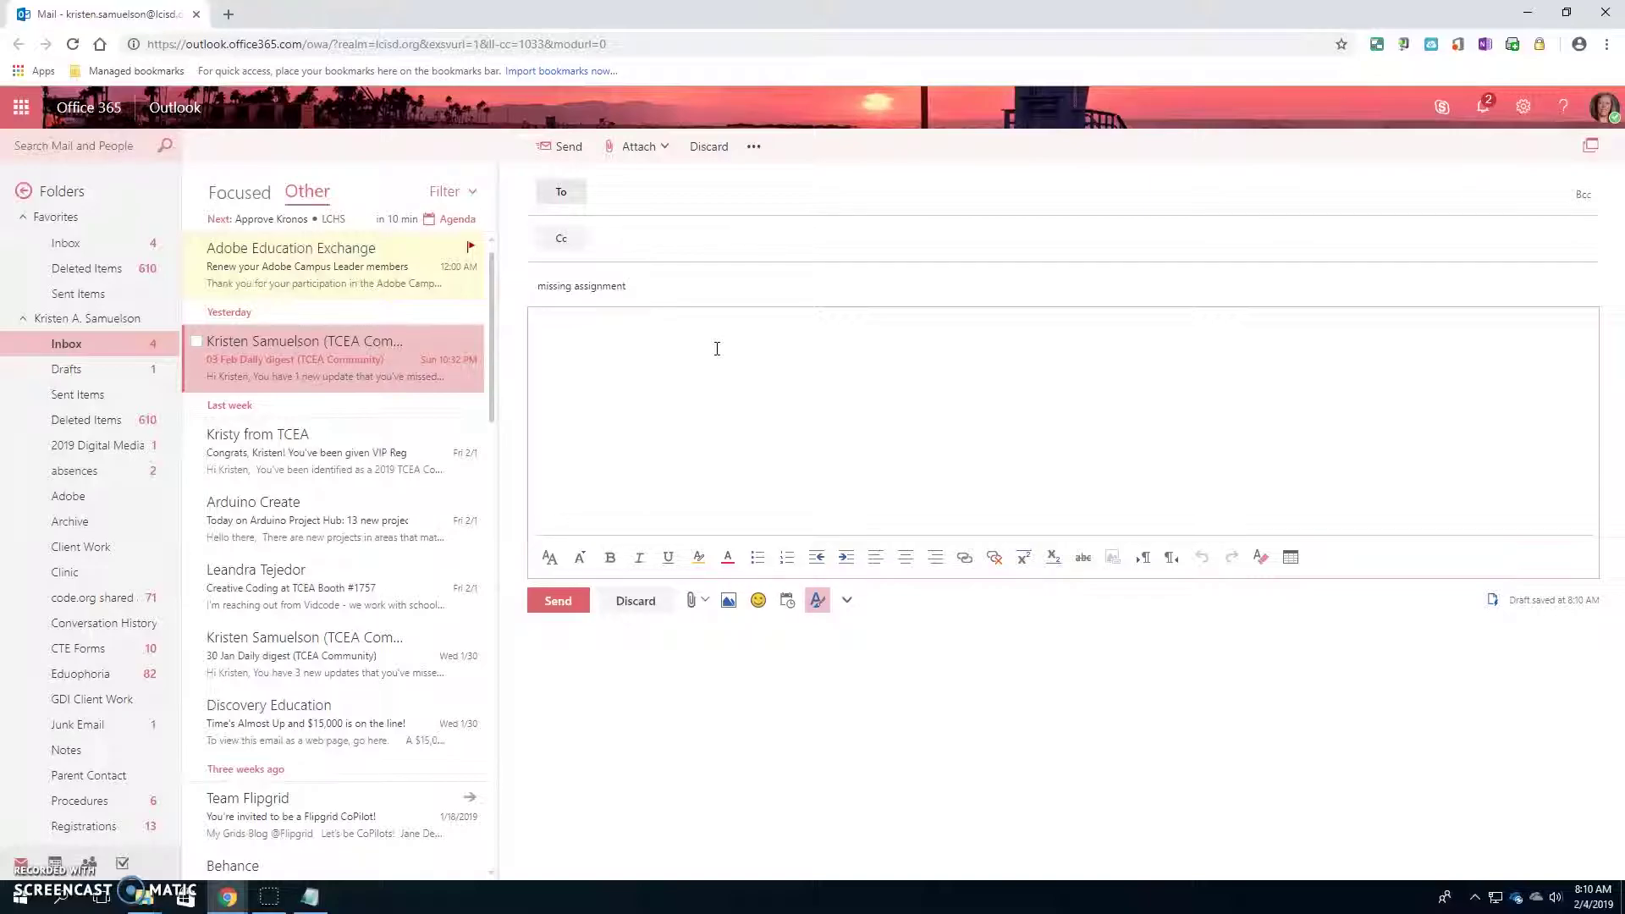
{"action": "left_click", "coordinate": [732, 330]}
{"action": "left_click", "coordinate": [692, 601]}
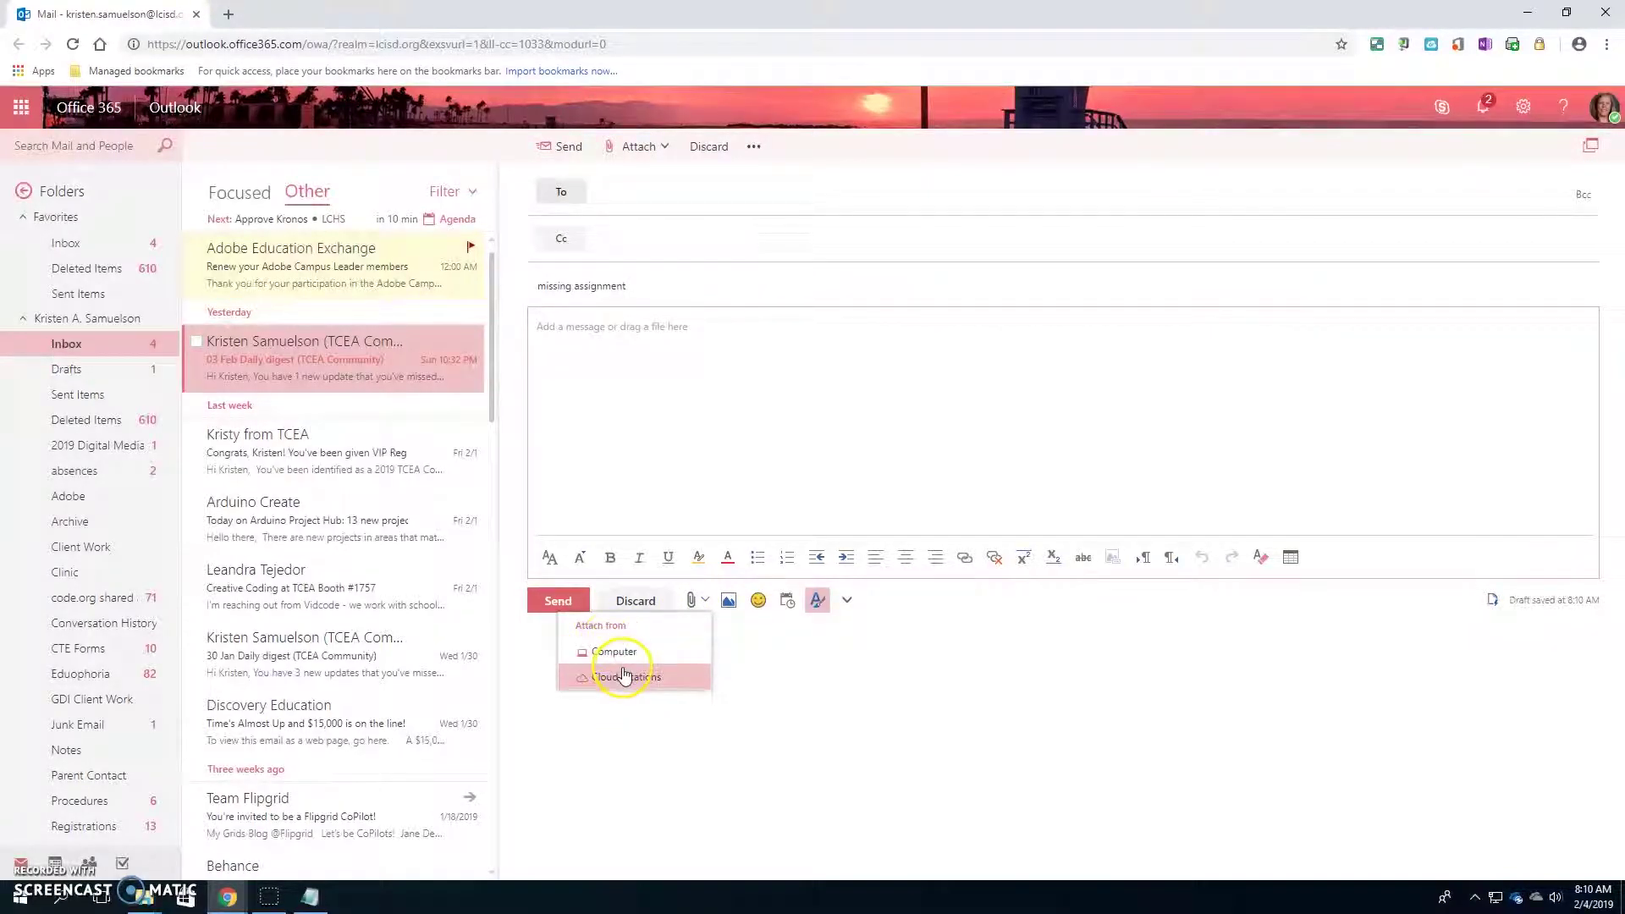
{"action": "left_click", "coordinate": [762, 674]}
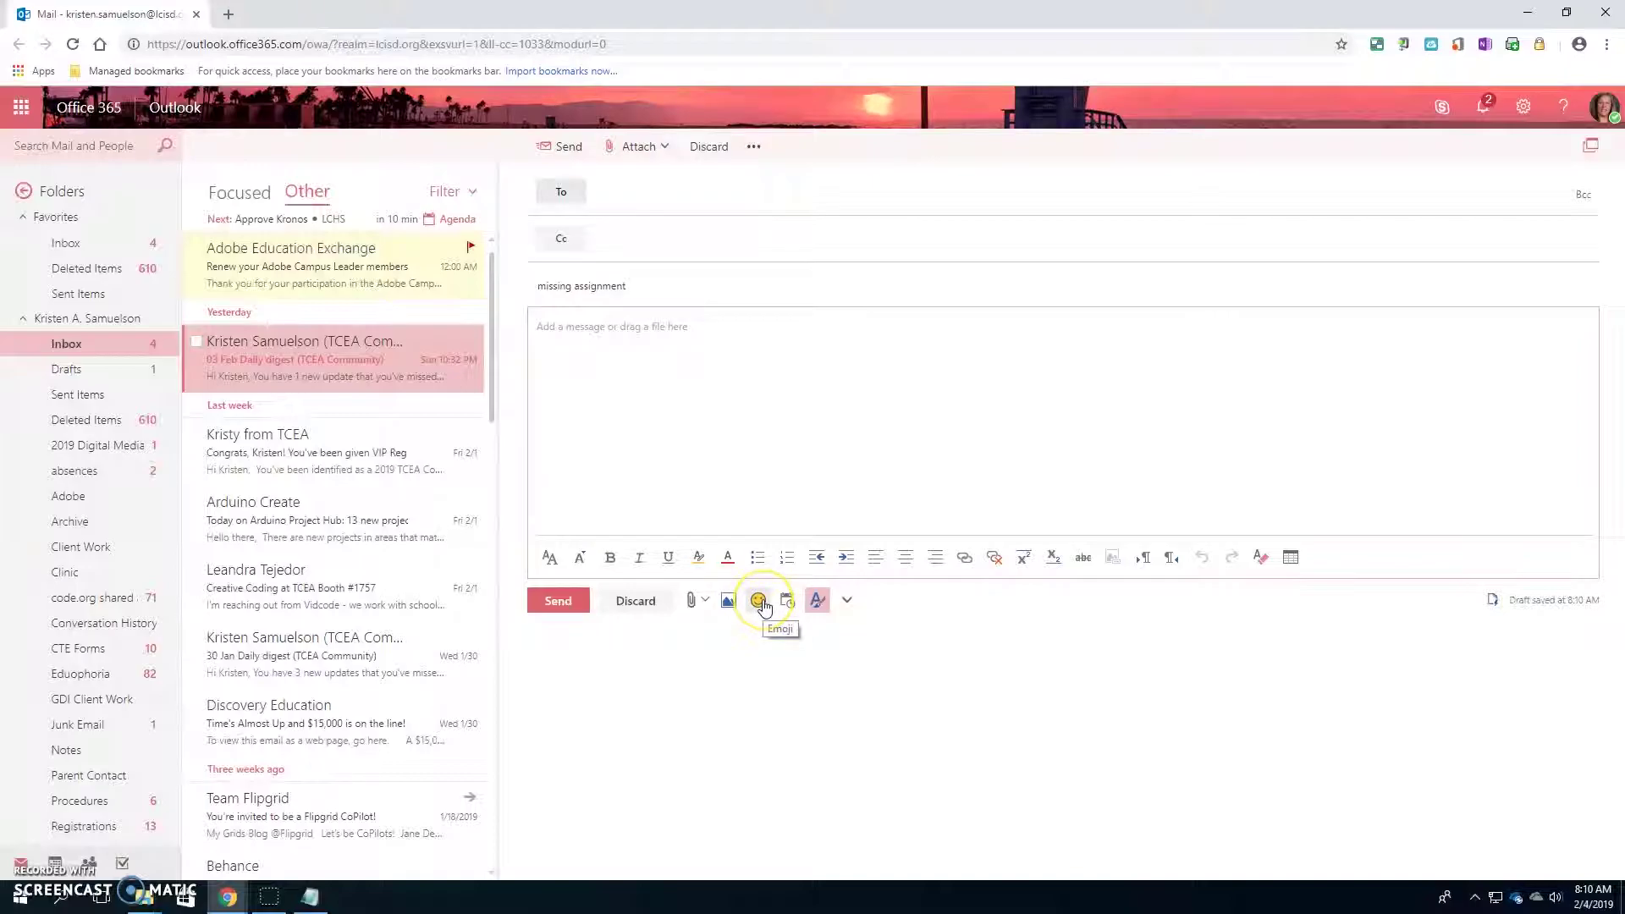
{"action": "left_click", "coordinate": [809, 739]}
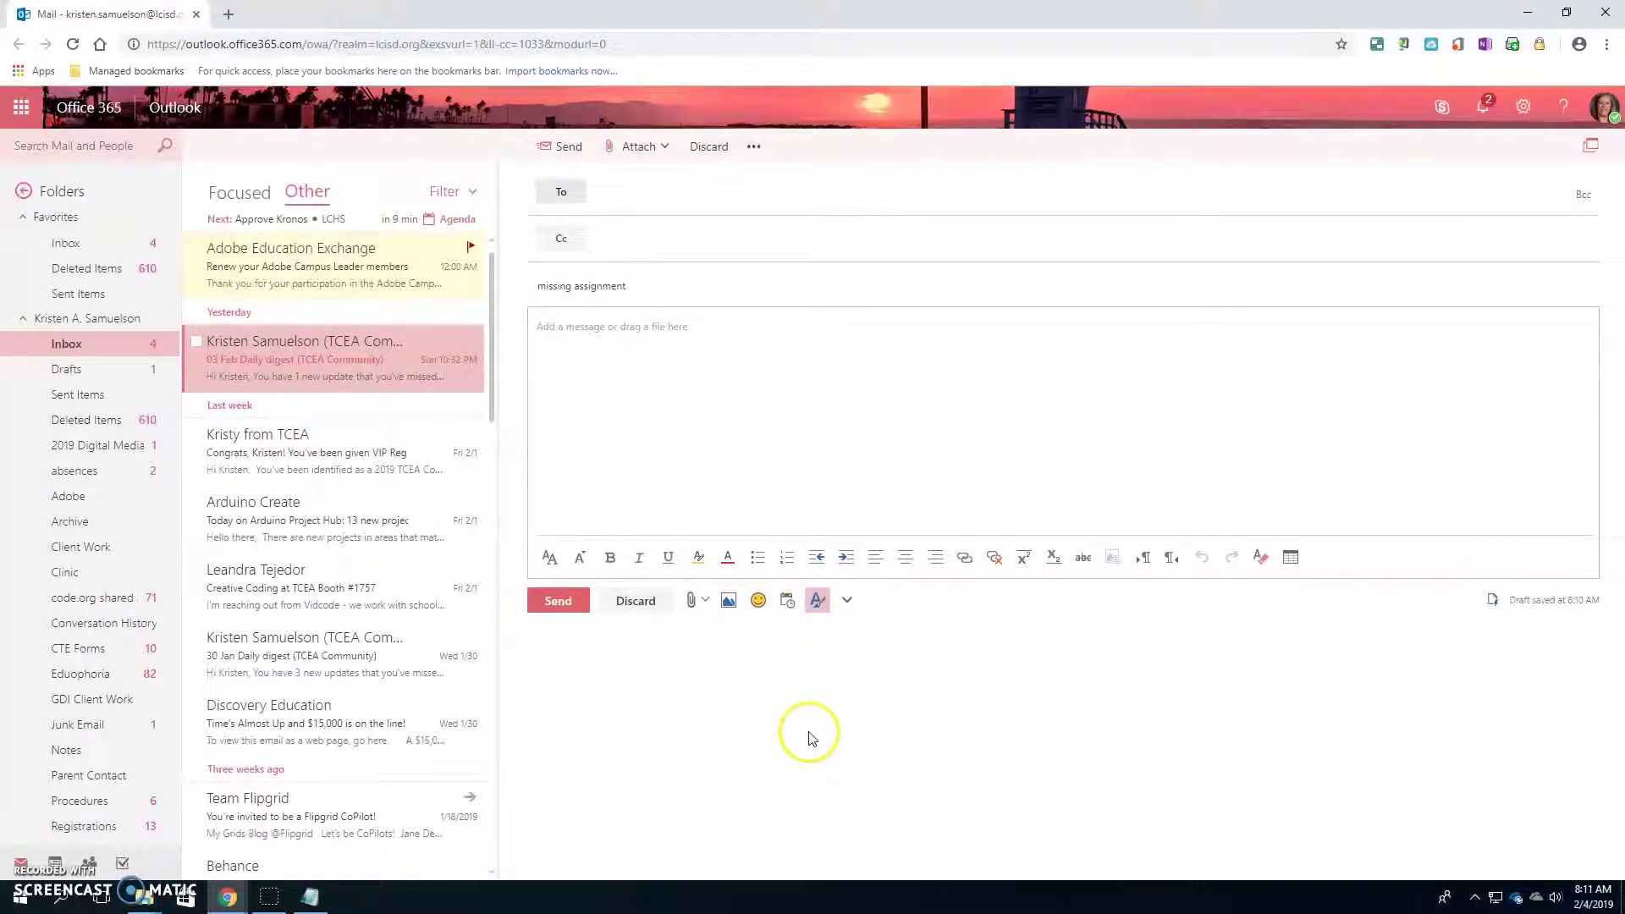
{"action": "left_click", "coordinate": [812, 491]}
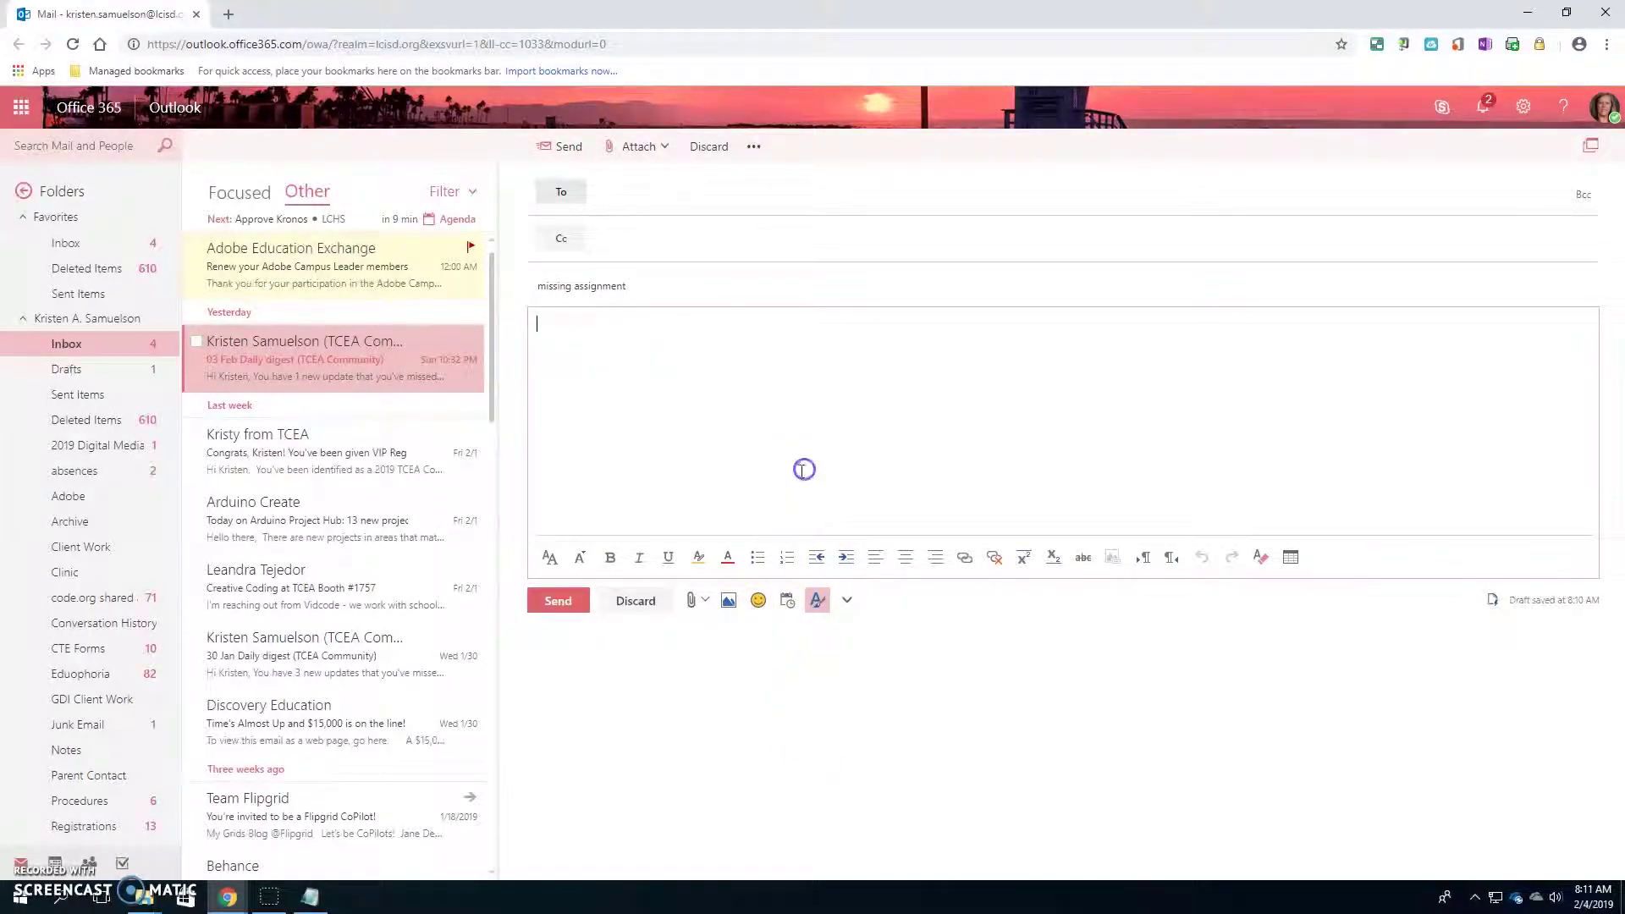
{"action": "left_click", "coordinate": [692, 602]}
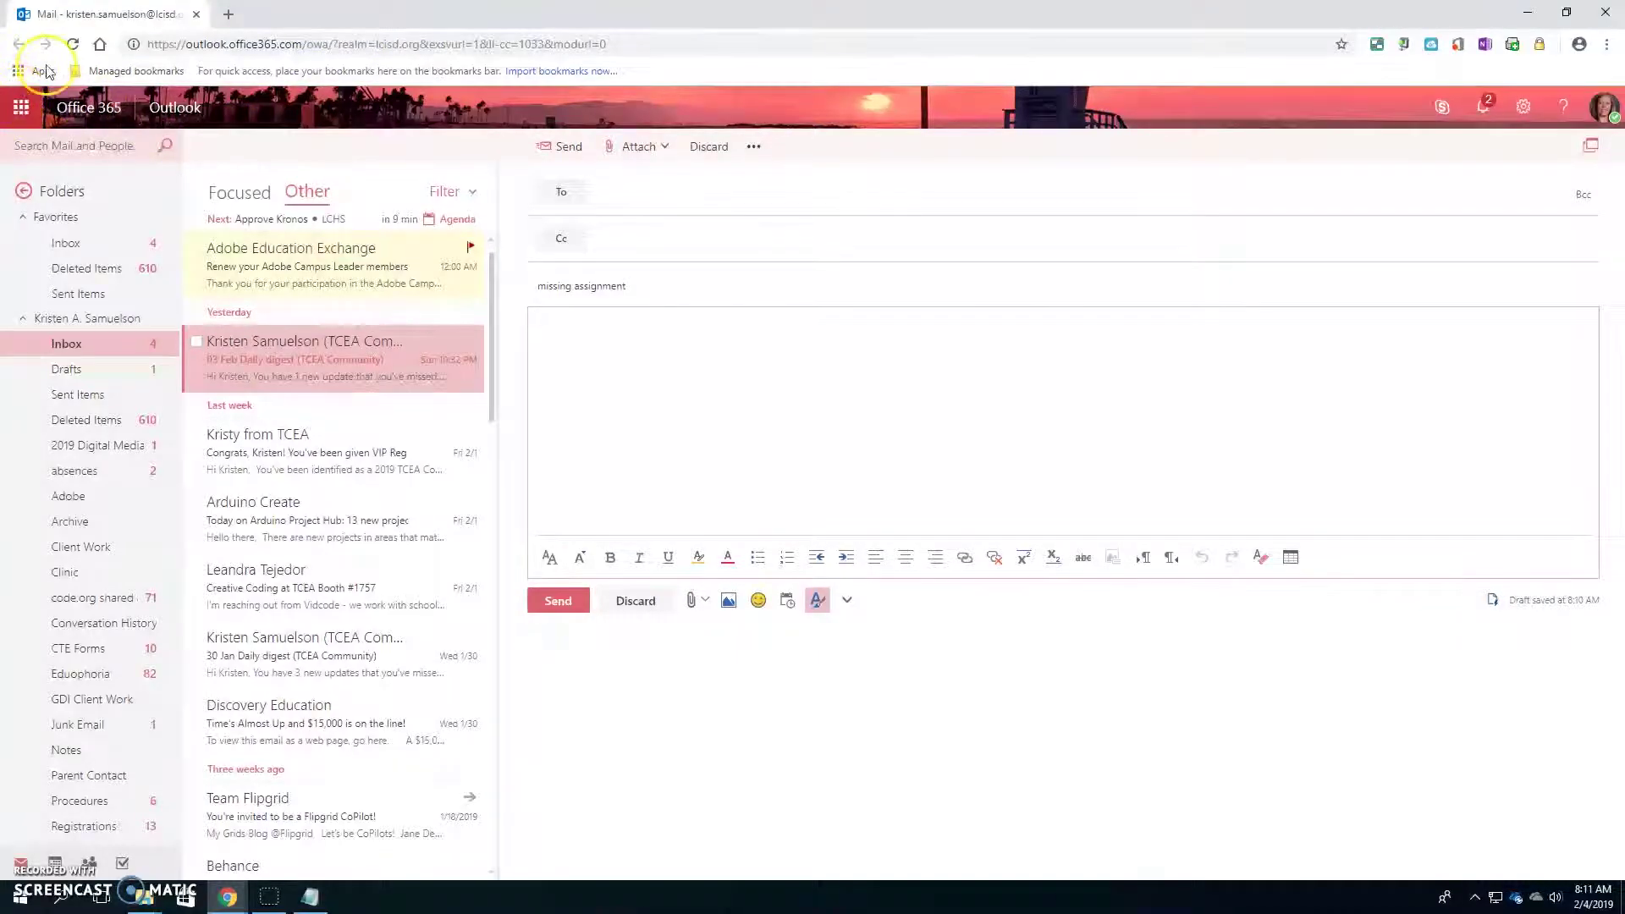
- Go to the Office 365 home page, open Word Online, and create a new blank document
{"action": "left_click", "coordinate": [21, 108]}
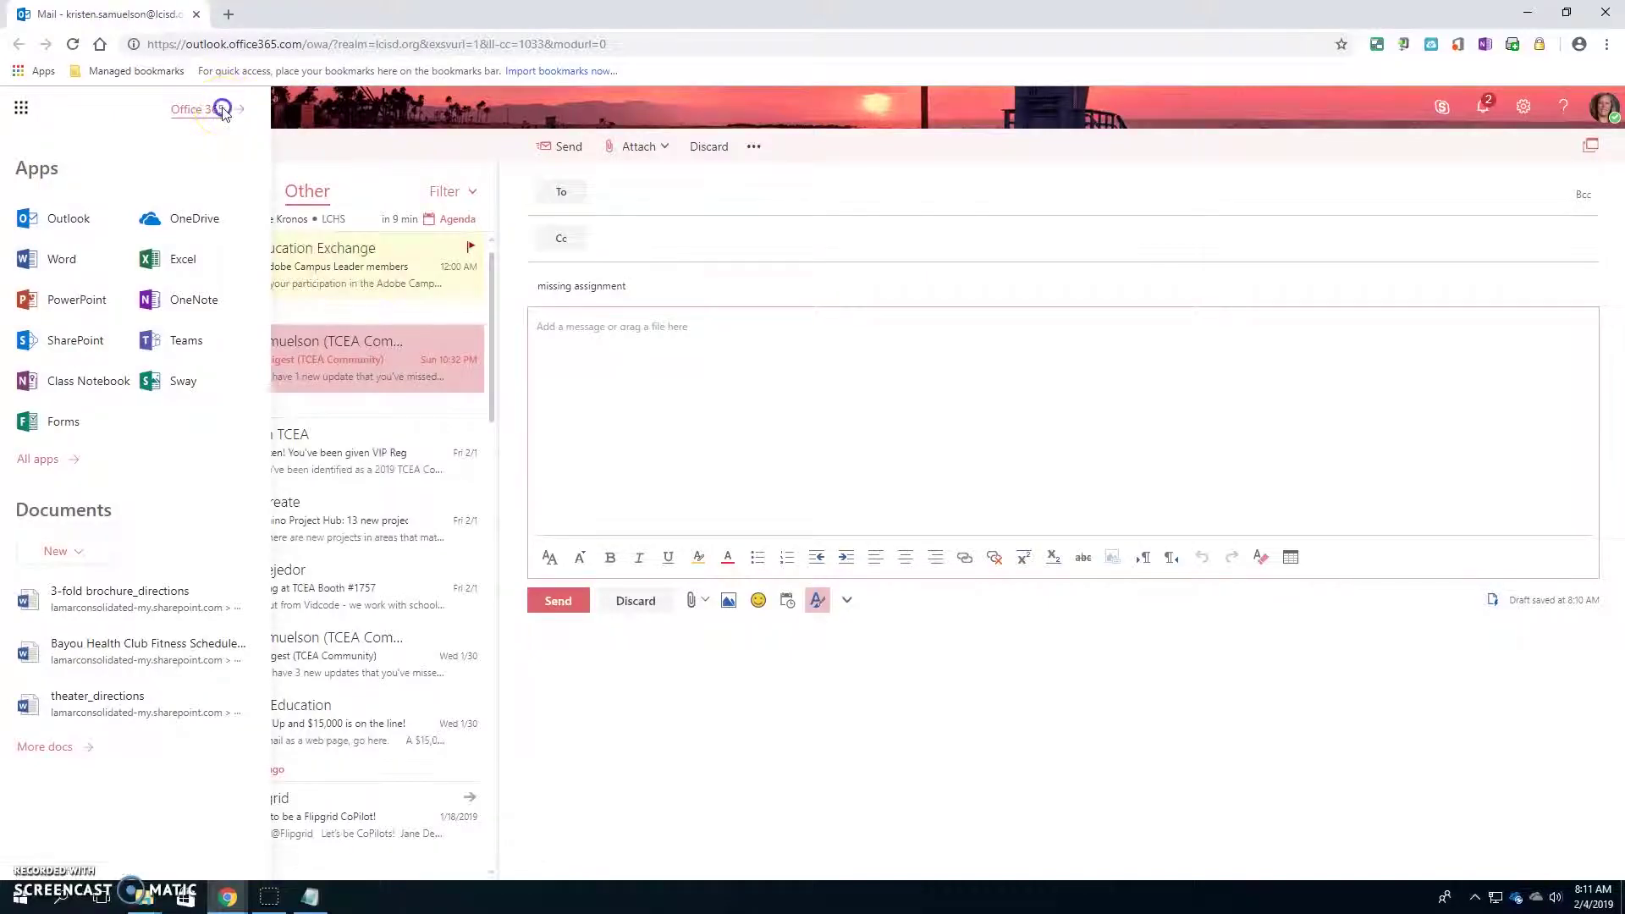
{"action": "left_click", "coordinate": [222, 109]}
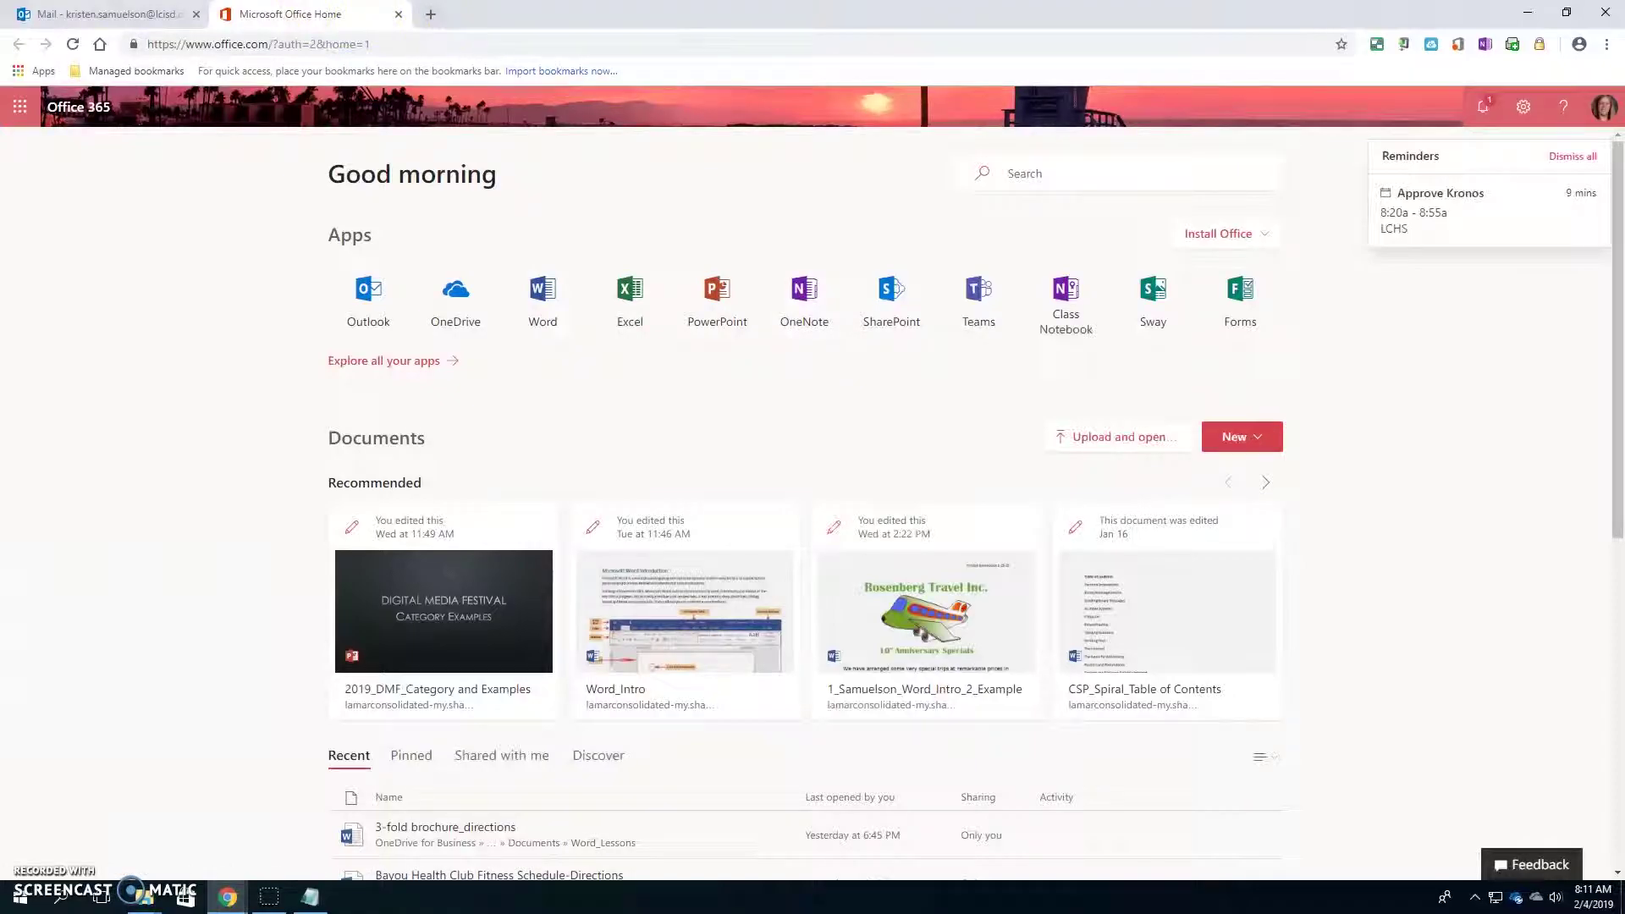
{"action": "left_click", "coordinate": [306, 198]}
{"action": "left_click", "coordinate": [544, 292]}
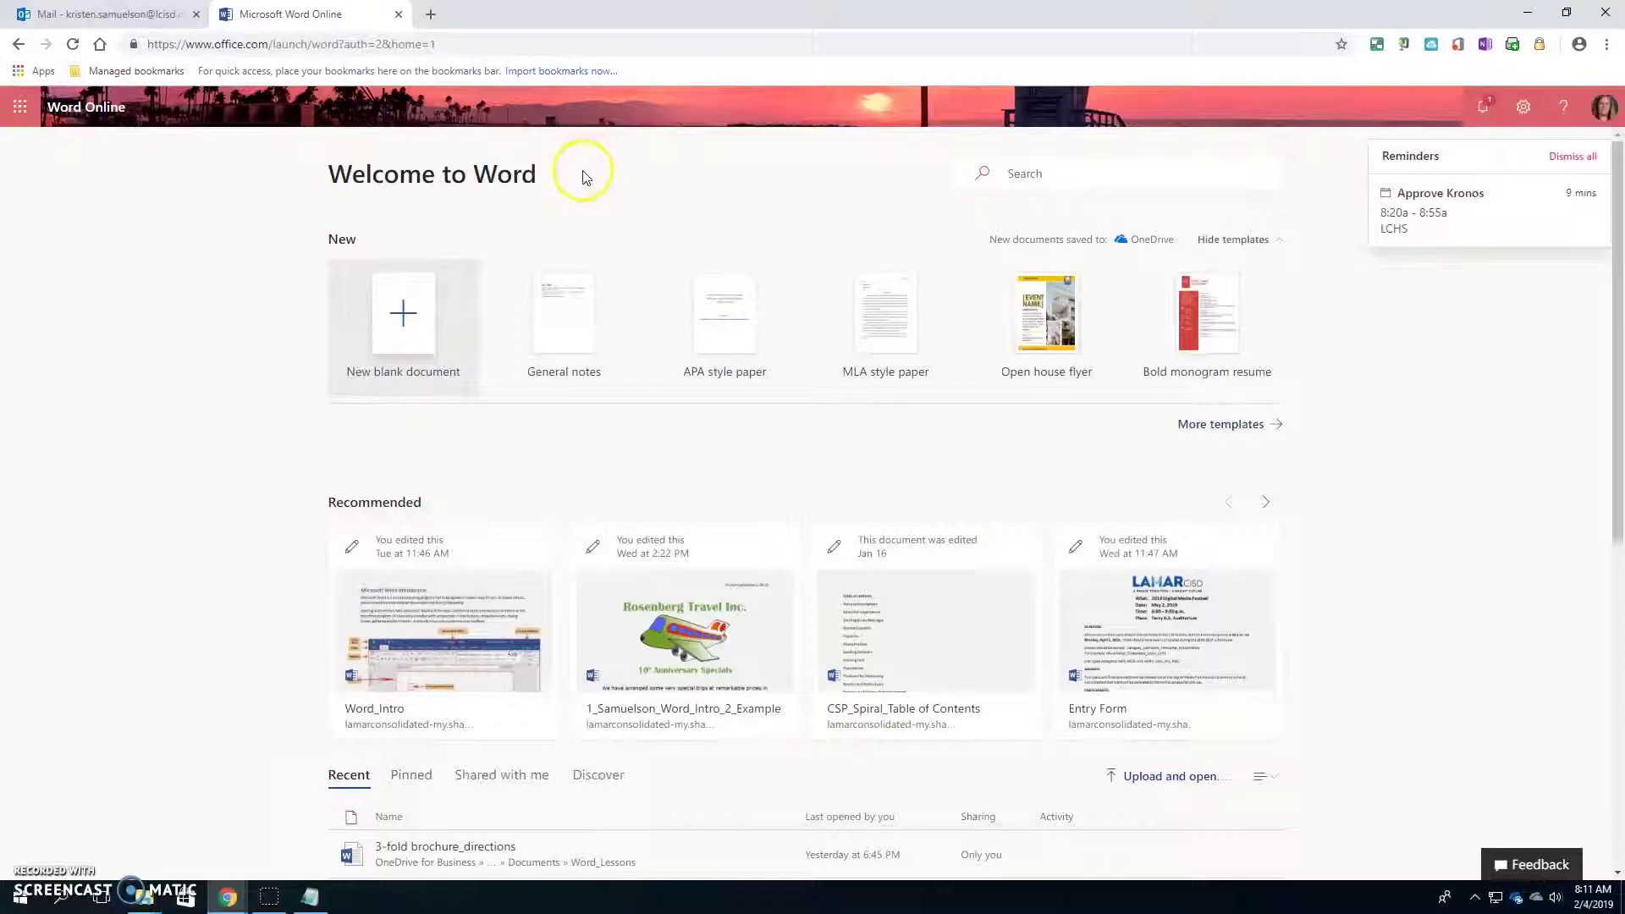
{"action": "left_click", "coordinate": [400, 332]}
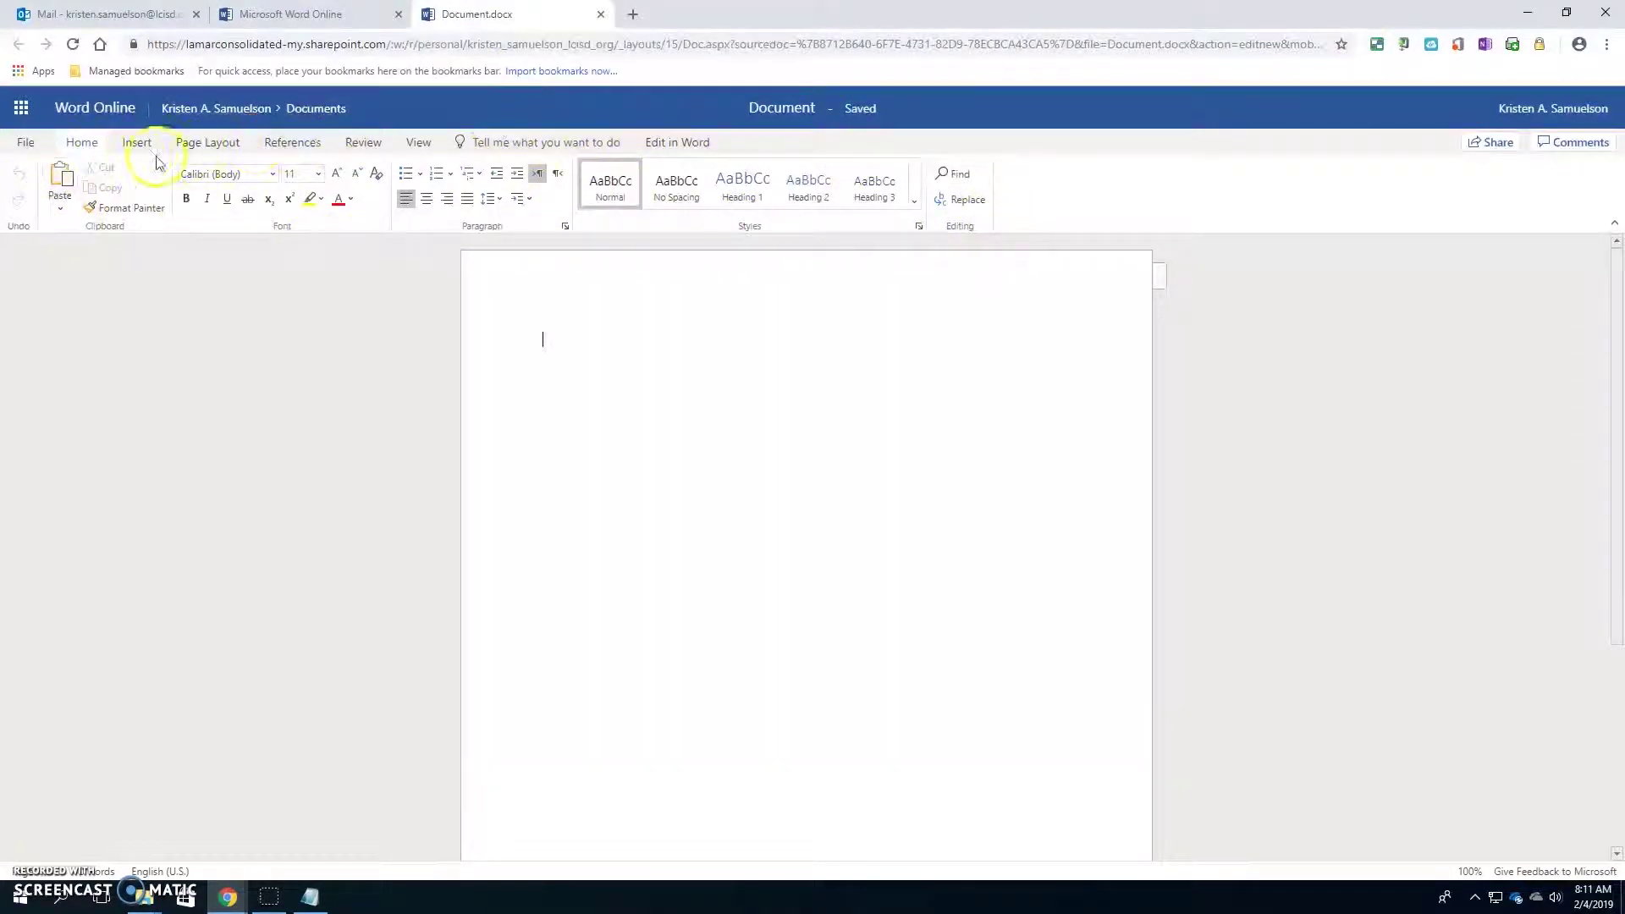
{"action": "left_click", "coordinate": [131, 143]}
- Browse the Page Layout, References, Review, View and File tabs, then close Document
{"action": "left_click", "coordinate": [208, 142]}
{"action": "left_click", "coordinate": [304, 144]}
{"action": "left_click", "coordinate": [359, 144]}
{"action": "left_click", "coordinate": [417, 144]}
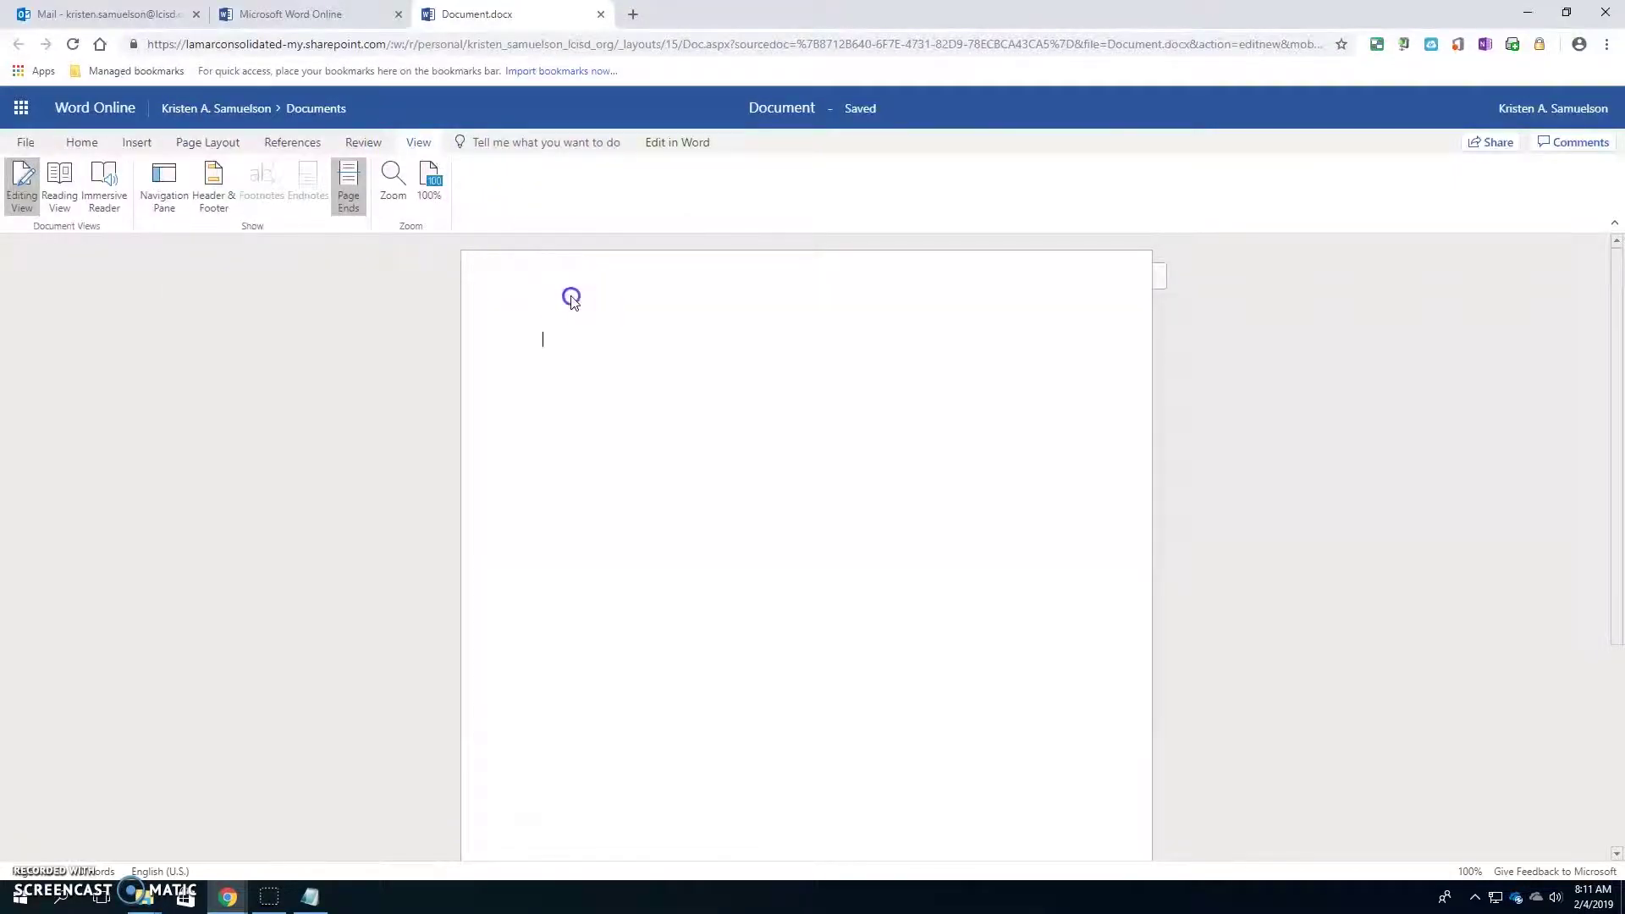
{"action": "left_click", "coordinate": [31, 142]}
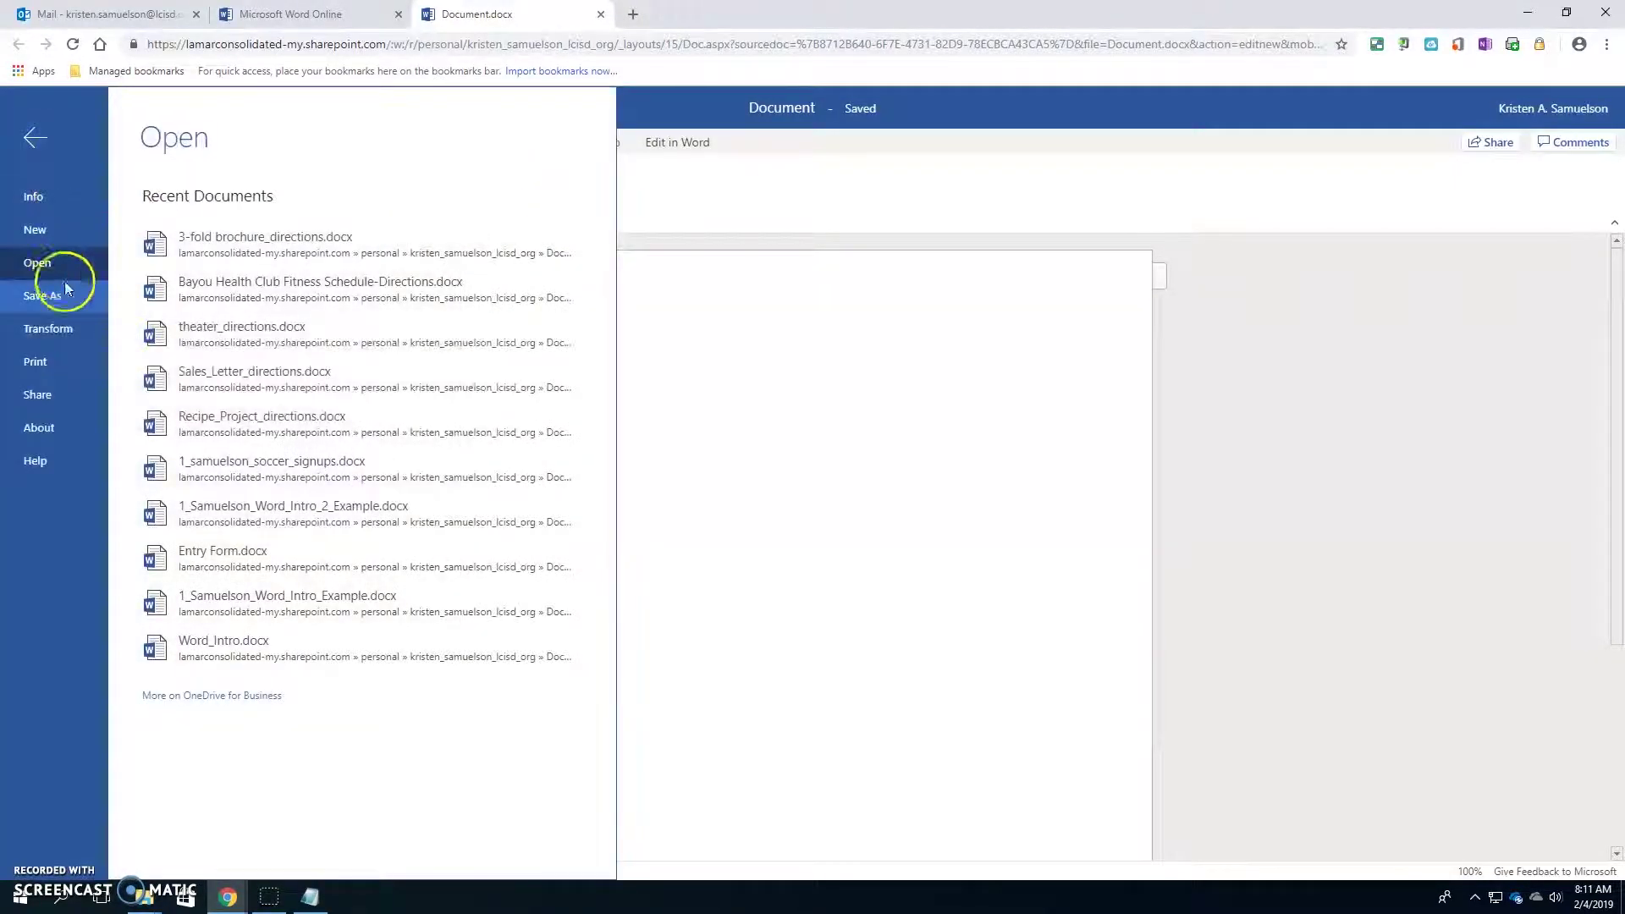
{"action": "left_click", "coordinate": [725, 525]}
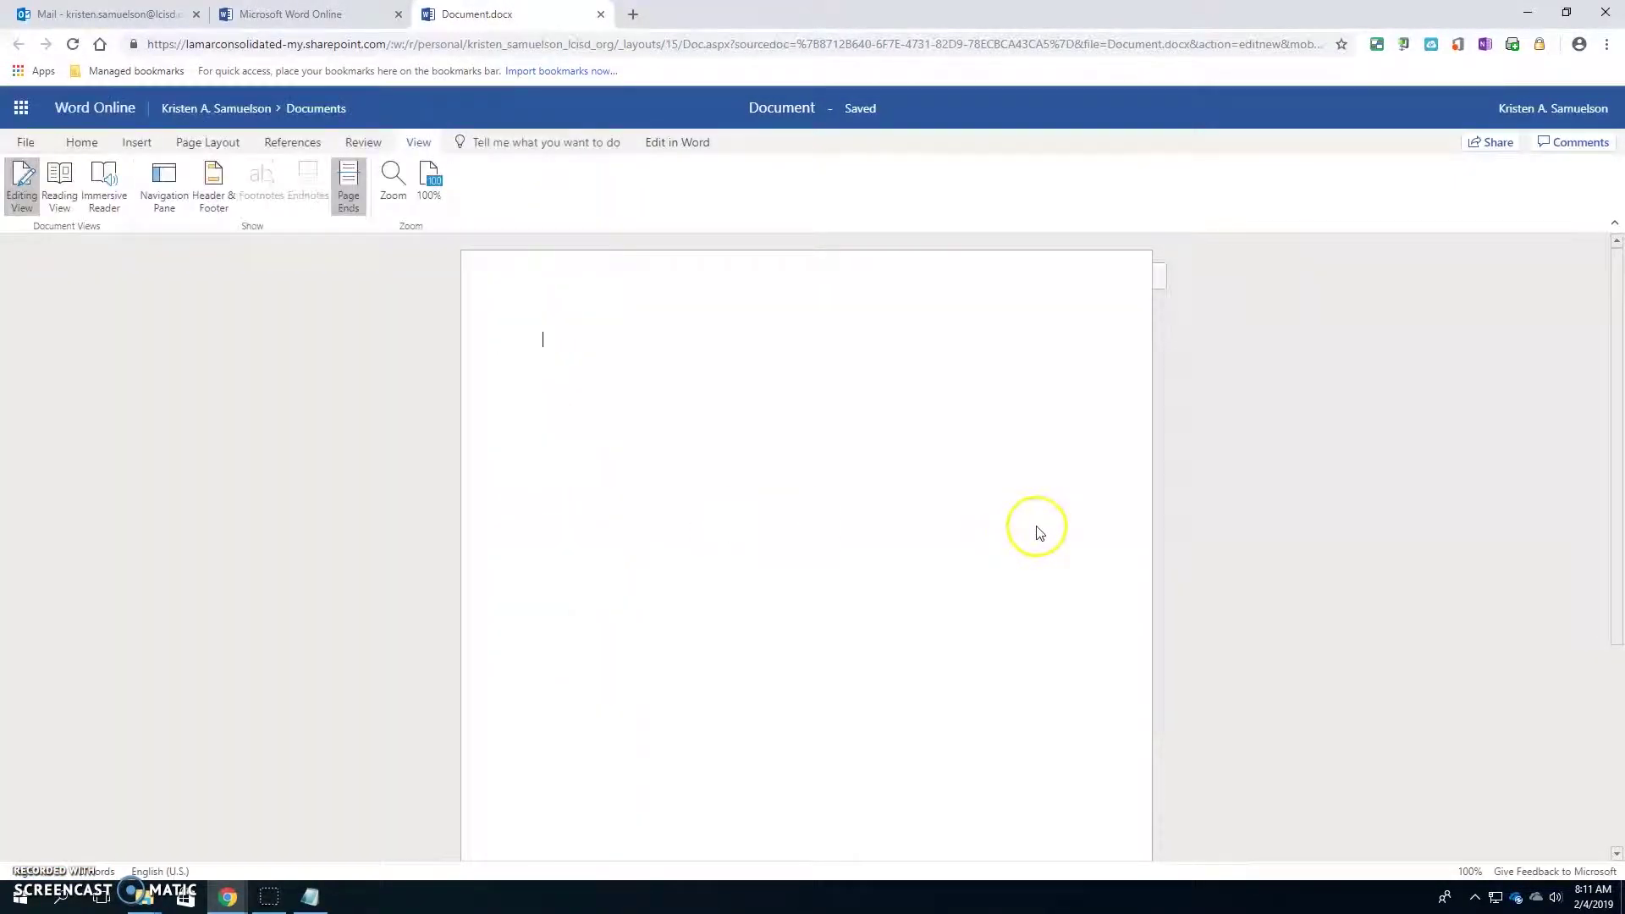
{"action": "left_click", "coordinate": [604, 15]}
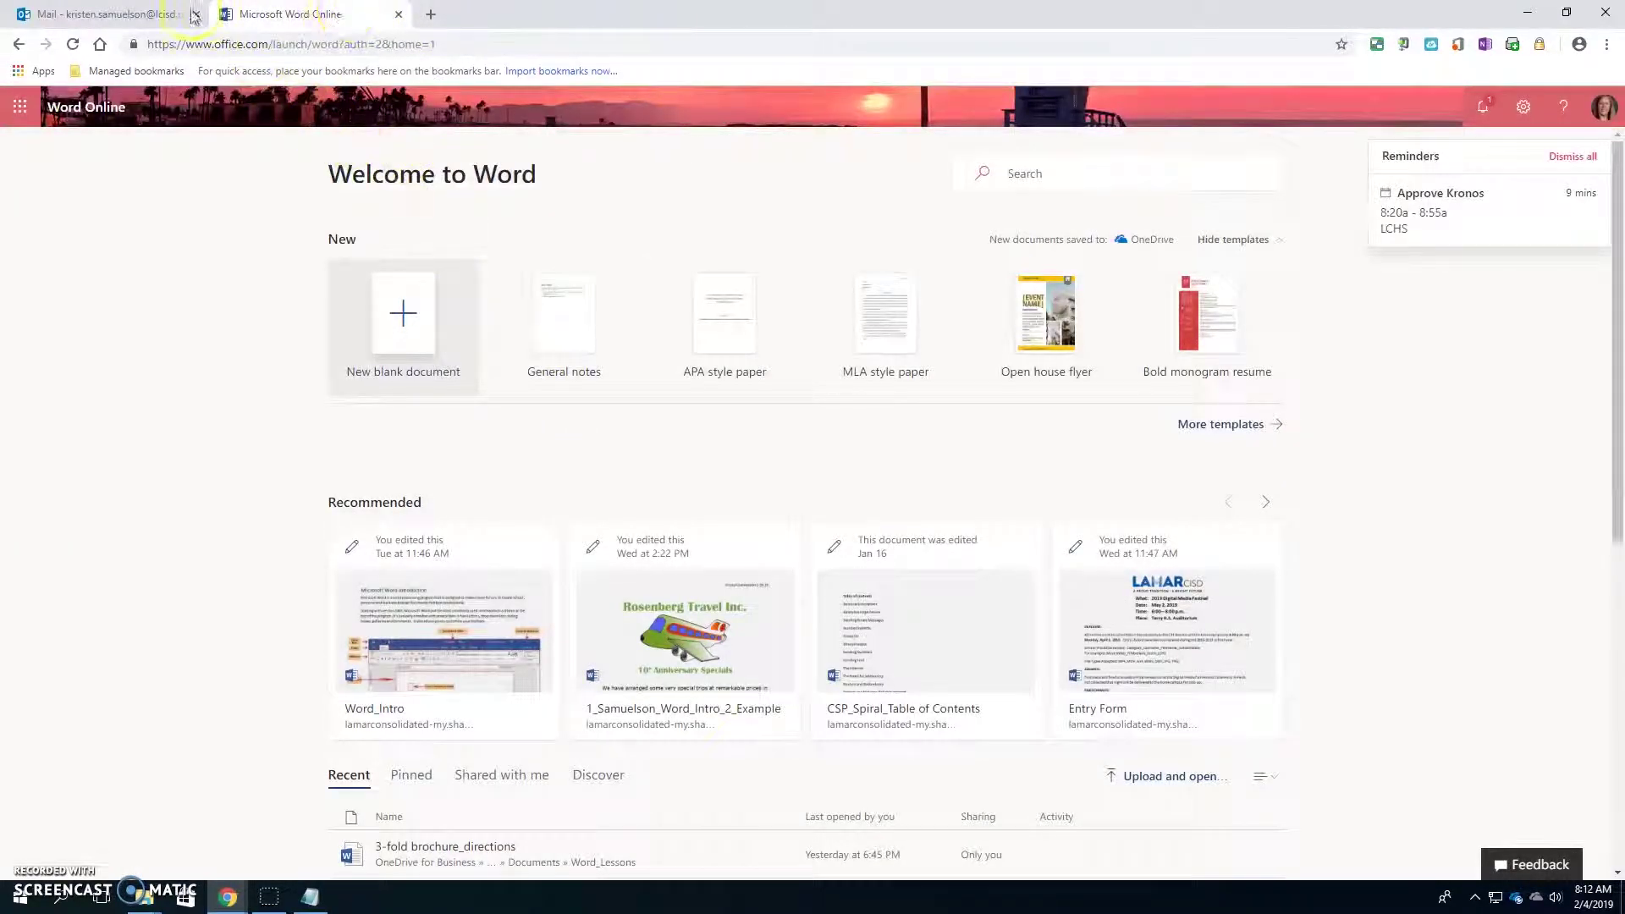
- Open Excel Online from the Office 365 home page and create the blank workbook Book
{"action": "left_click", "coordinate": [20, 107]}
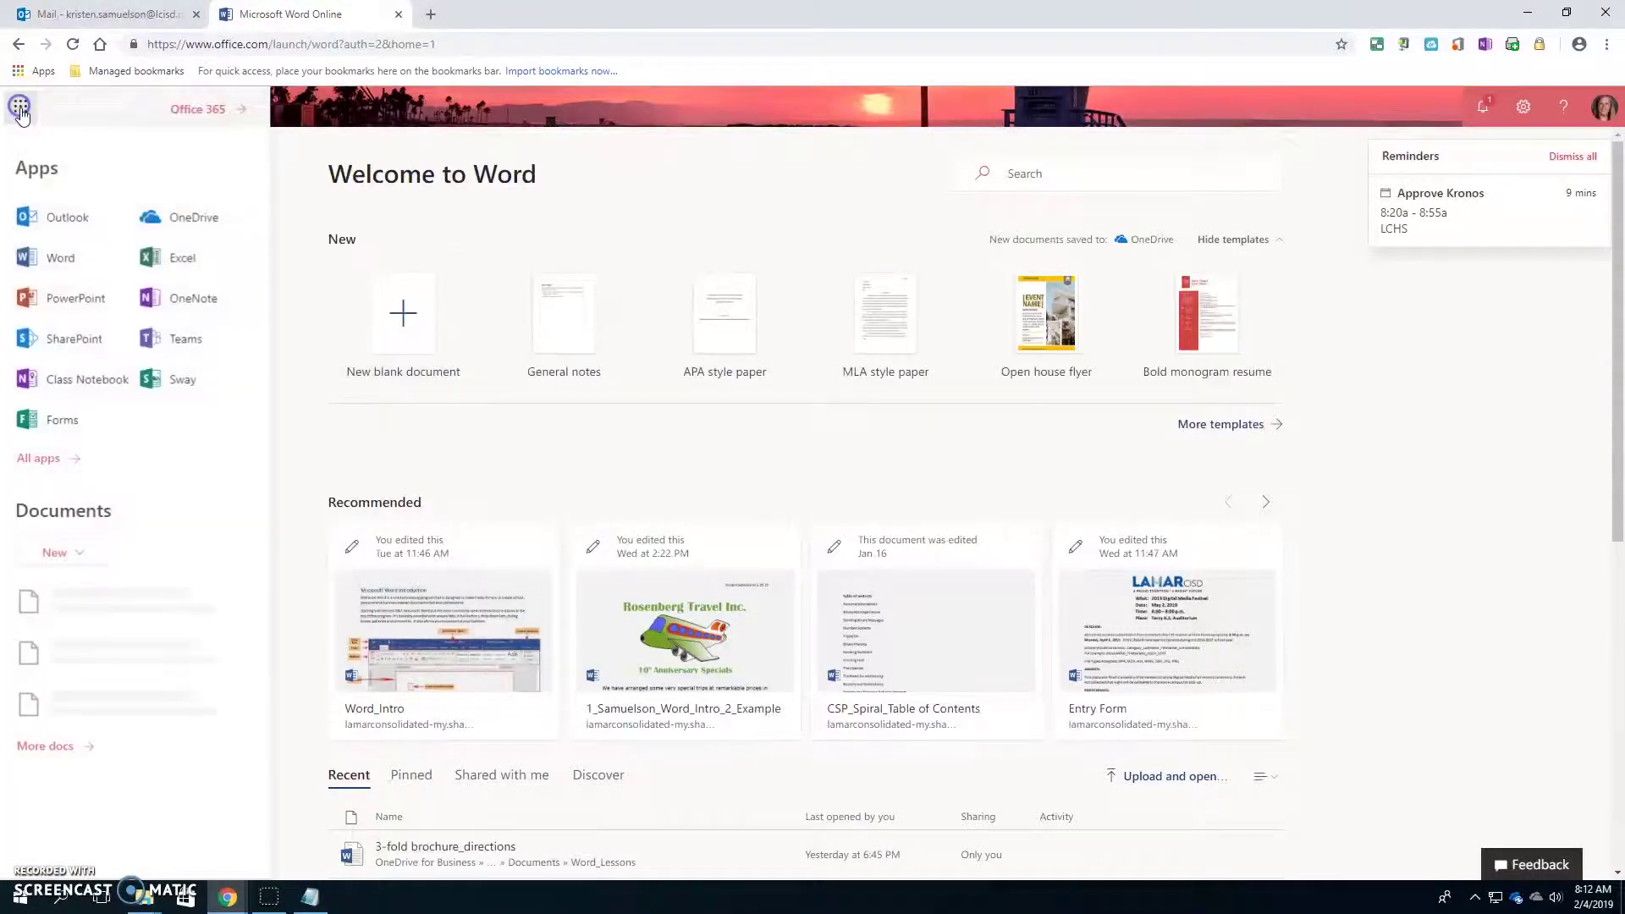
{"action": "left_click", "coordinate": [199, 110]}
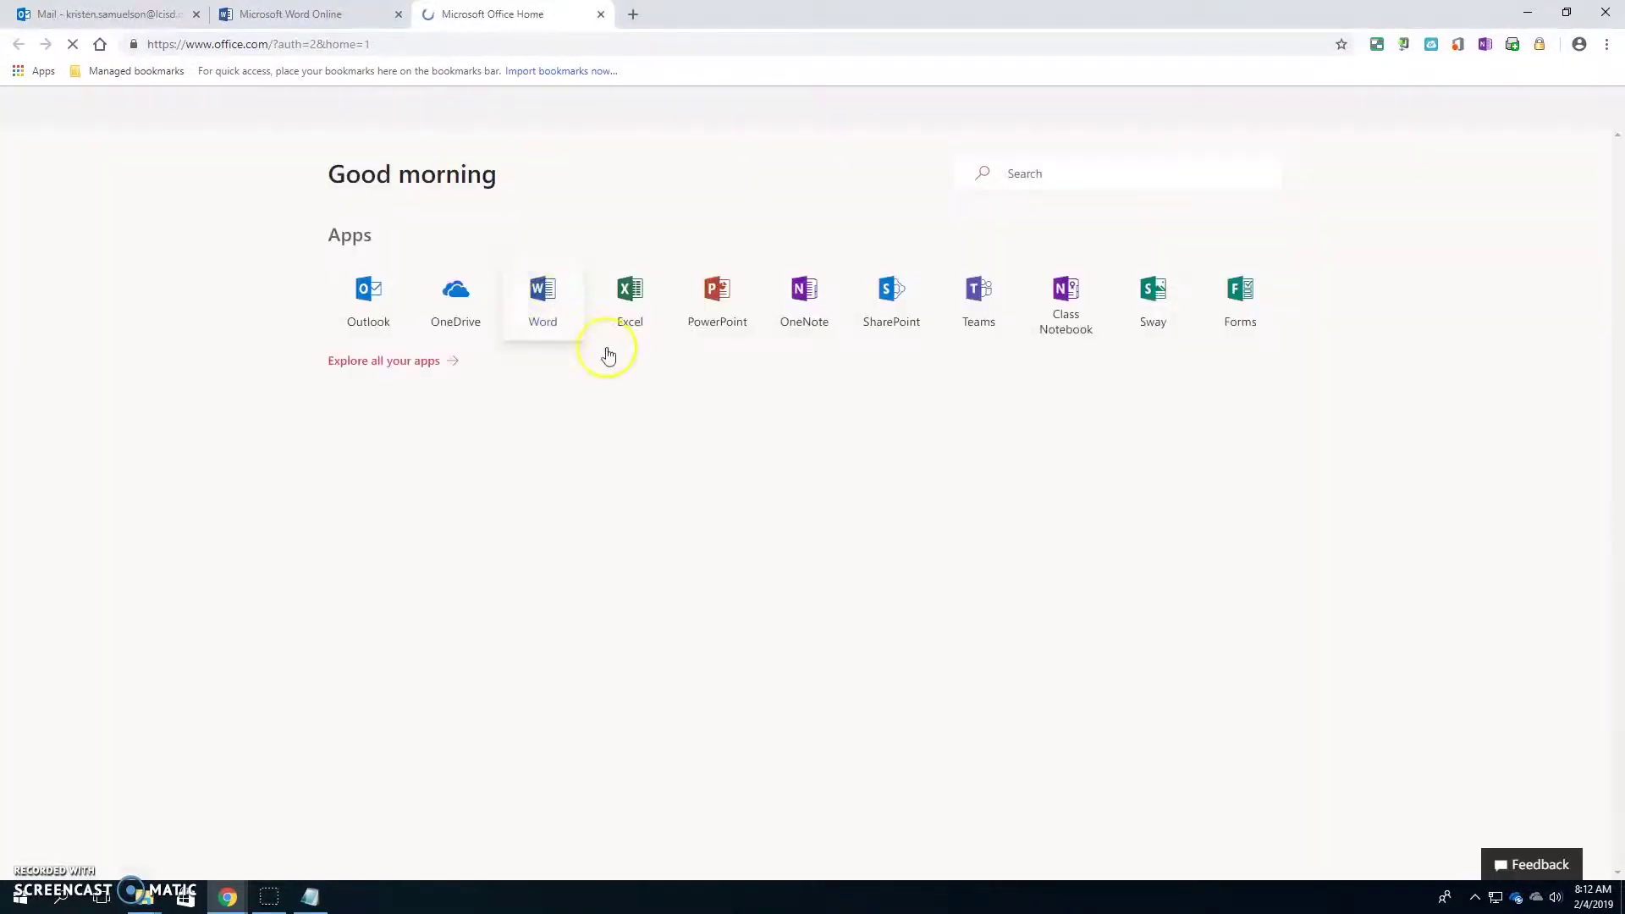
{"action": "left_click", "coordinate": [626, 314]}
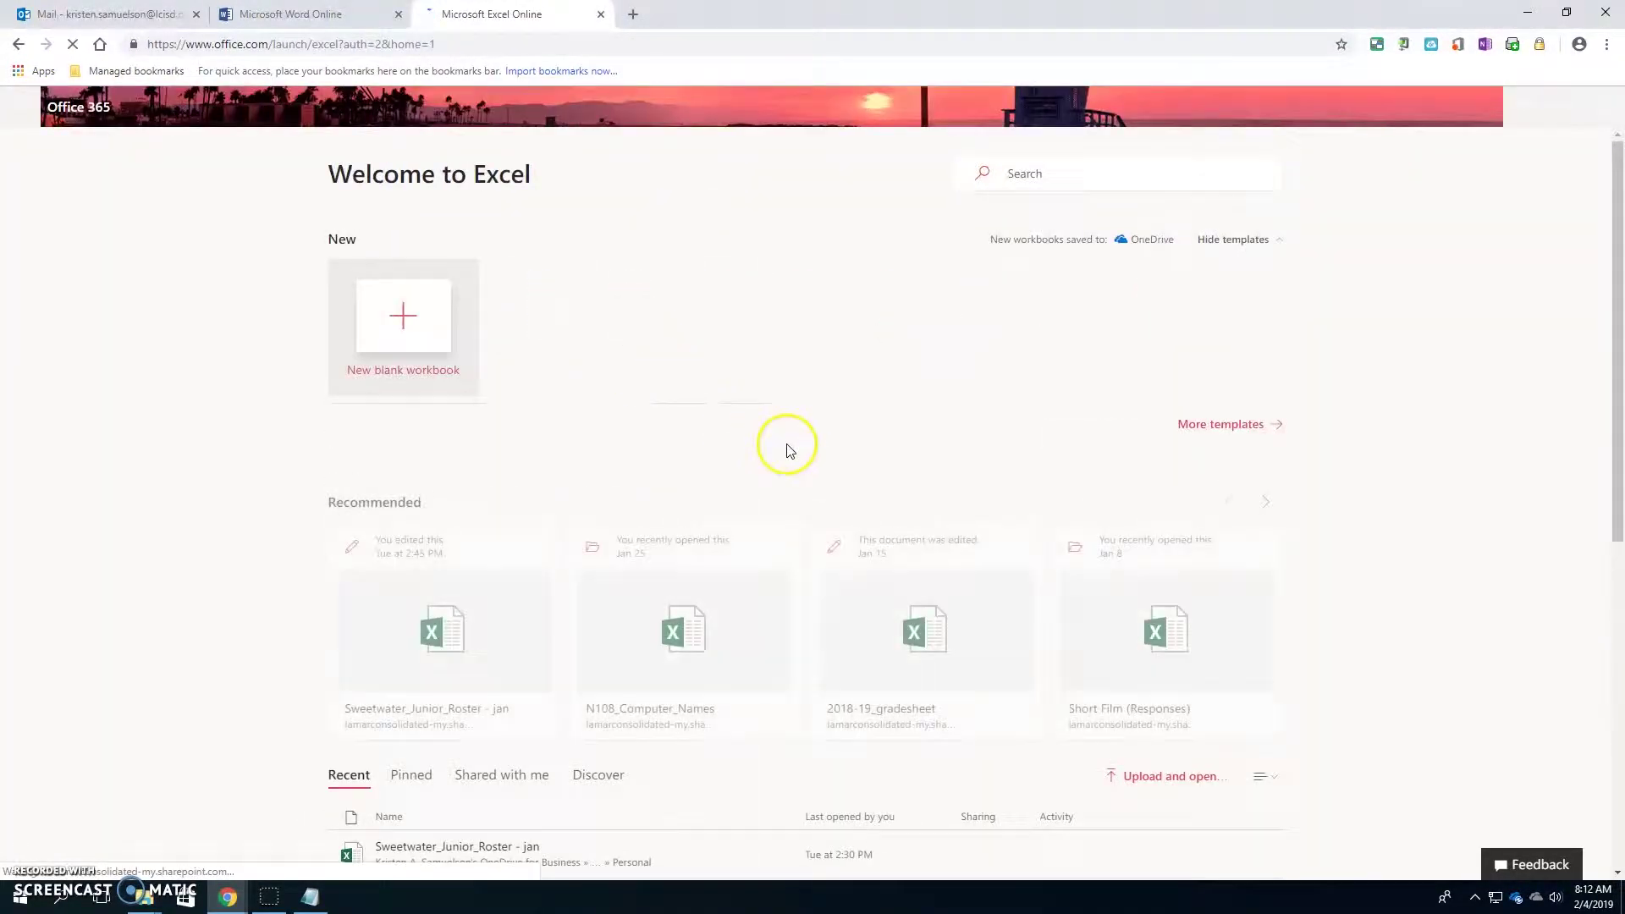
{"action": "left_click", "coordinate": [403, 330]}
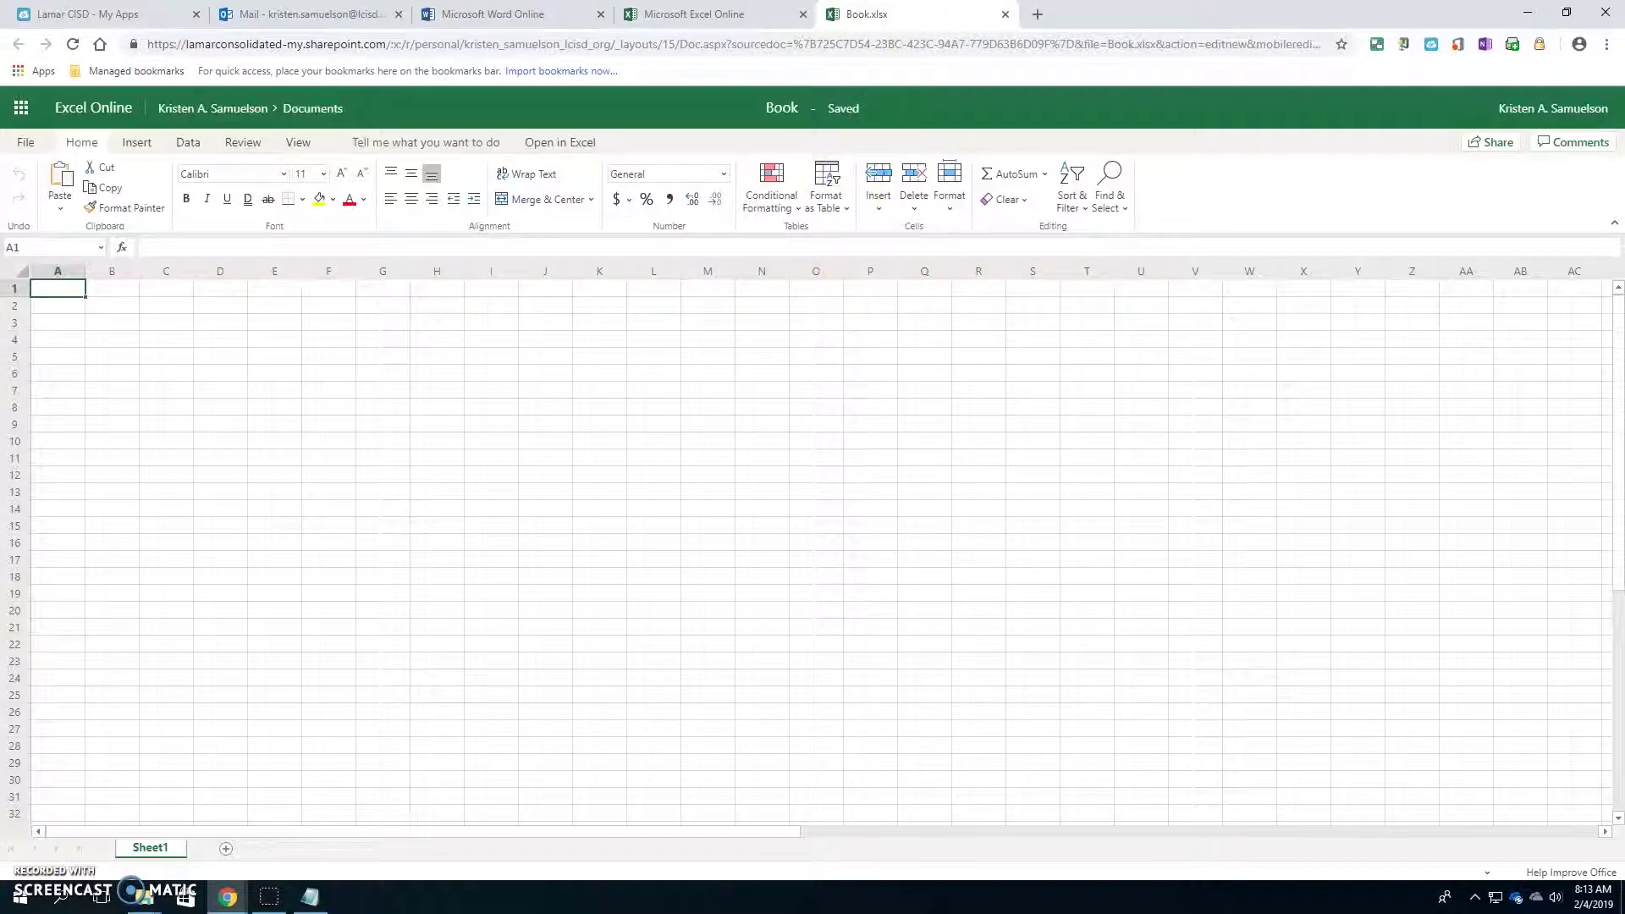
- Close the Book, Excel and Word tabs, go to Office 365 home from Mail, then close Mail
{"action": "left_click", "coordinate": [1004, 14]}
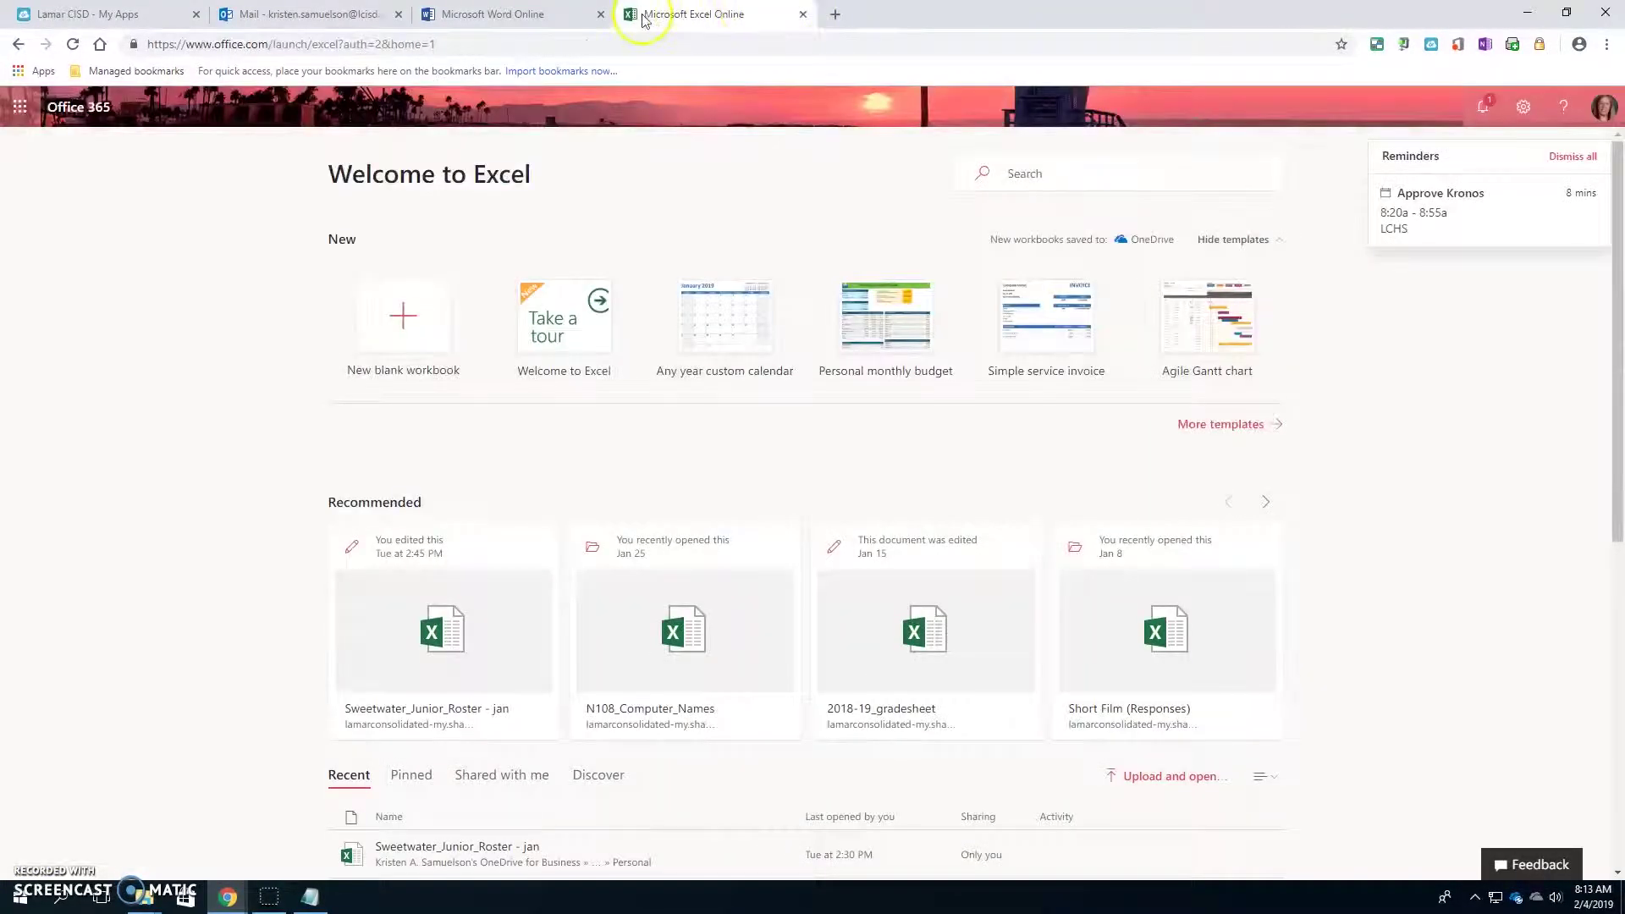
{"action": "left_click", "coordinate": [803, 14]}
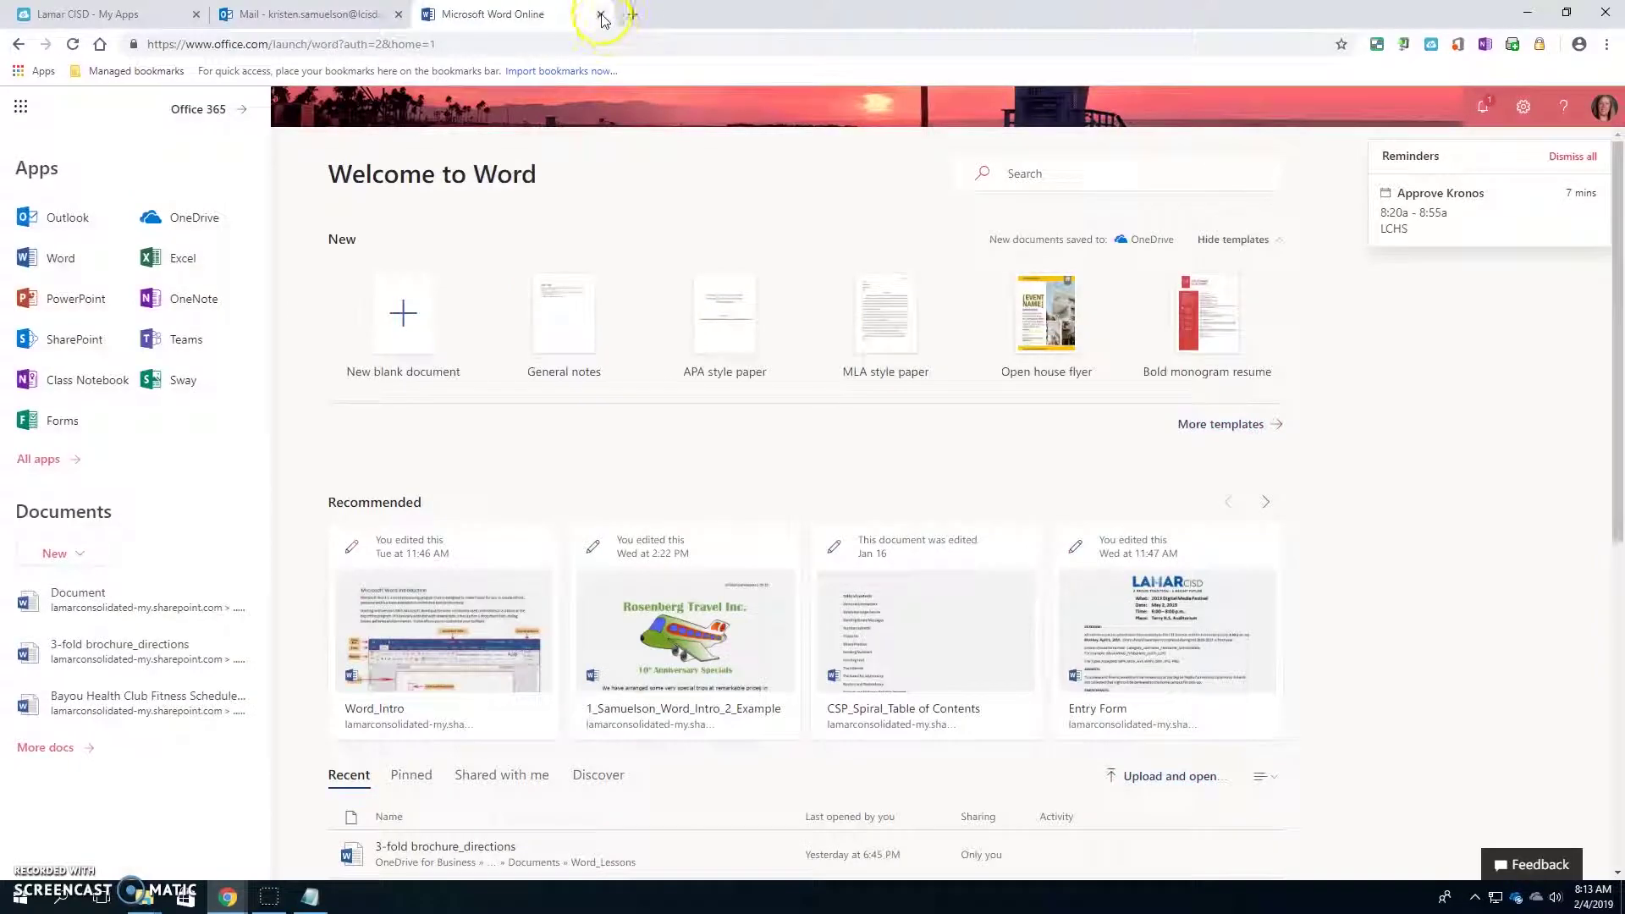
{"action": "left_click", "coordinate": [600, 14]}
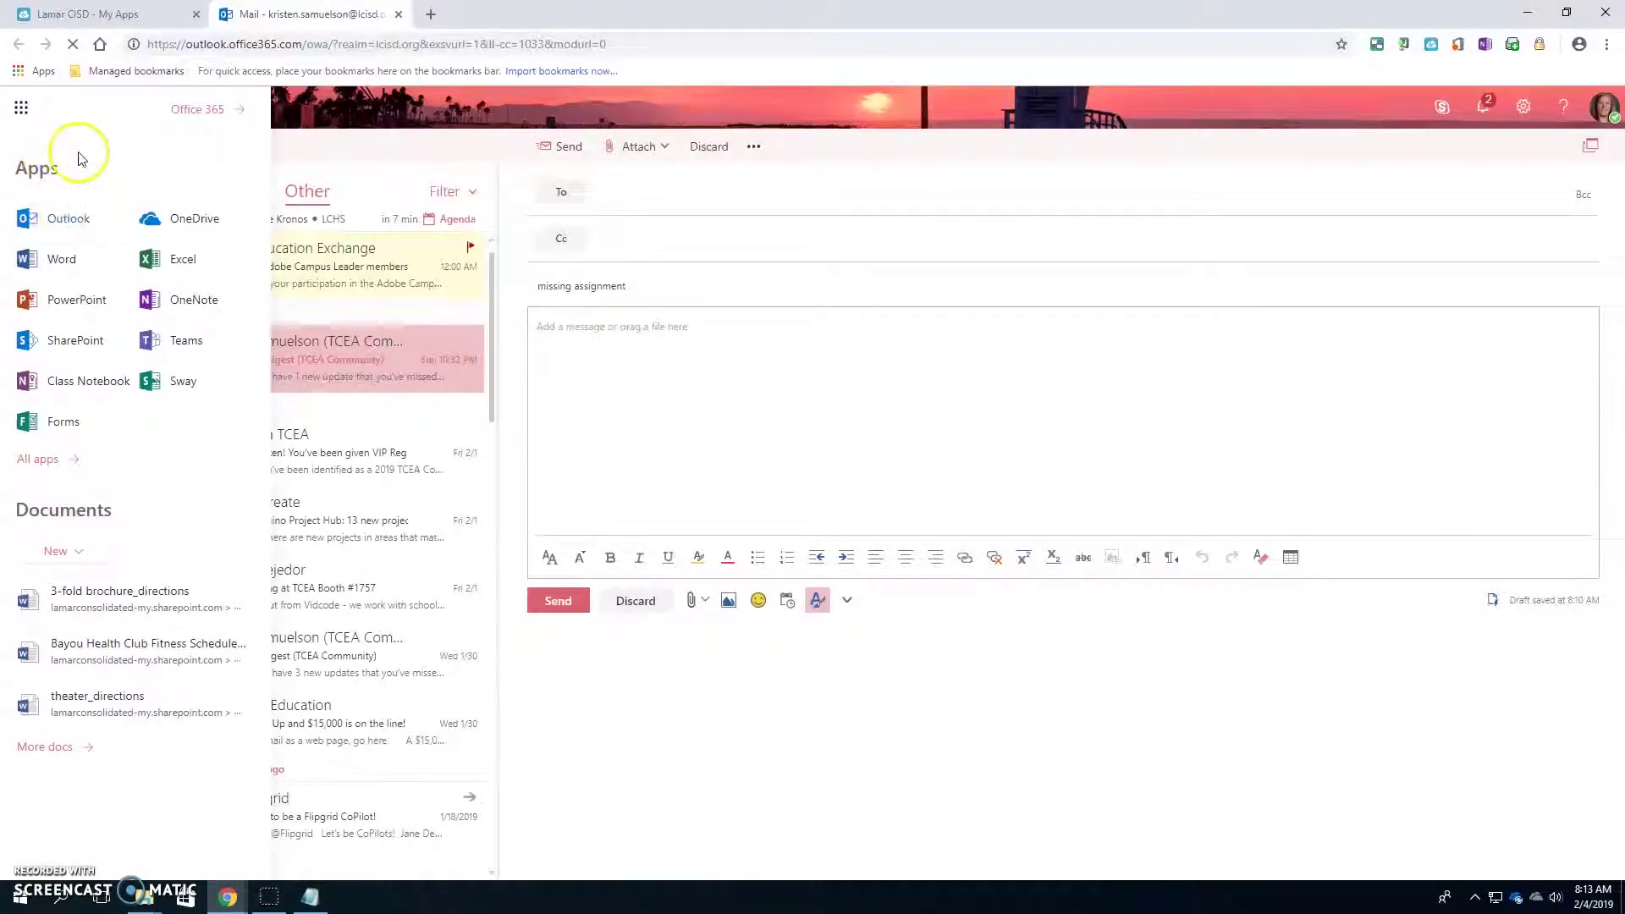
{"action": "left_click", "coordinate": [199, 109]}
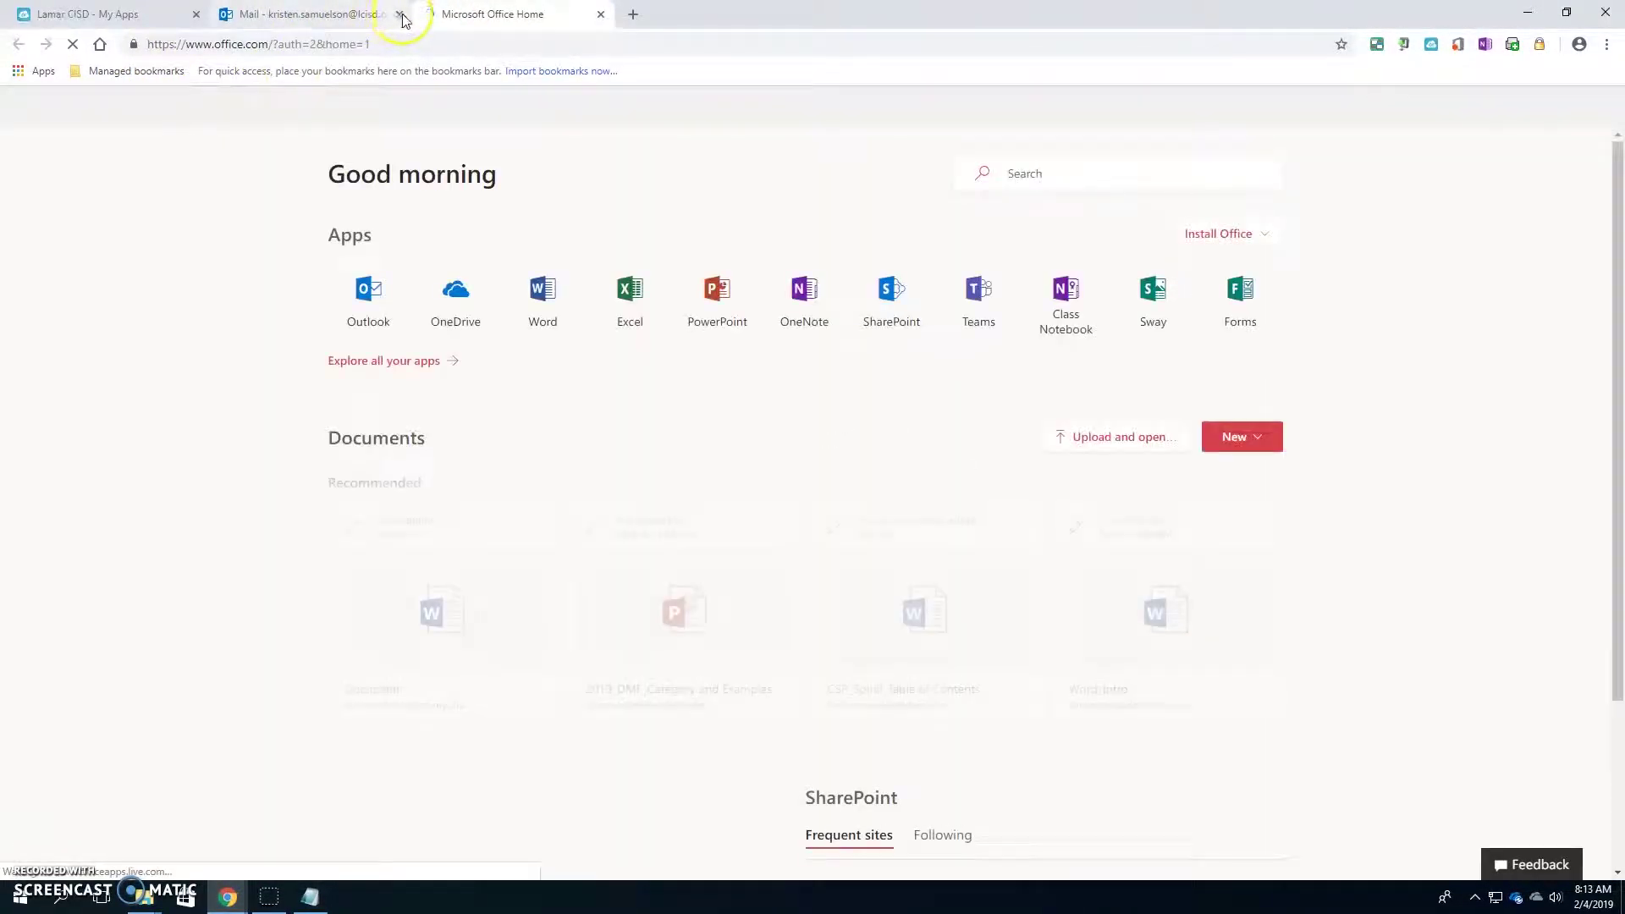
{"action": "left_click", "coordinate": [398, 15]}
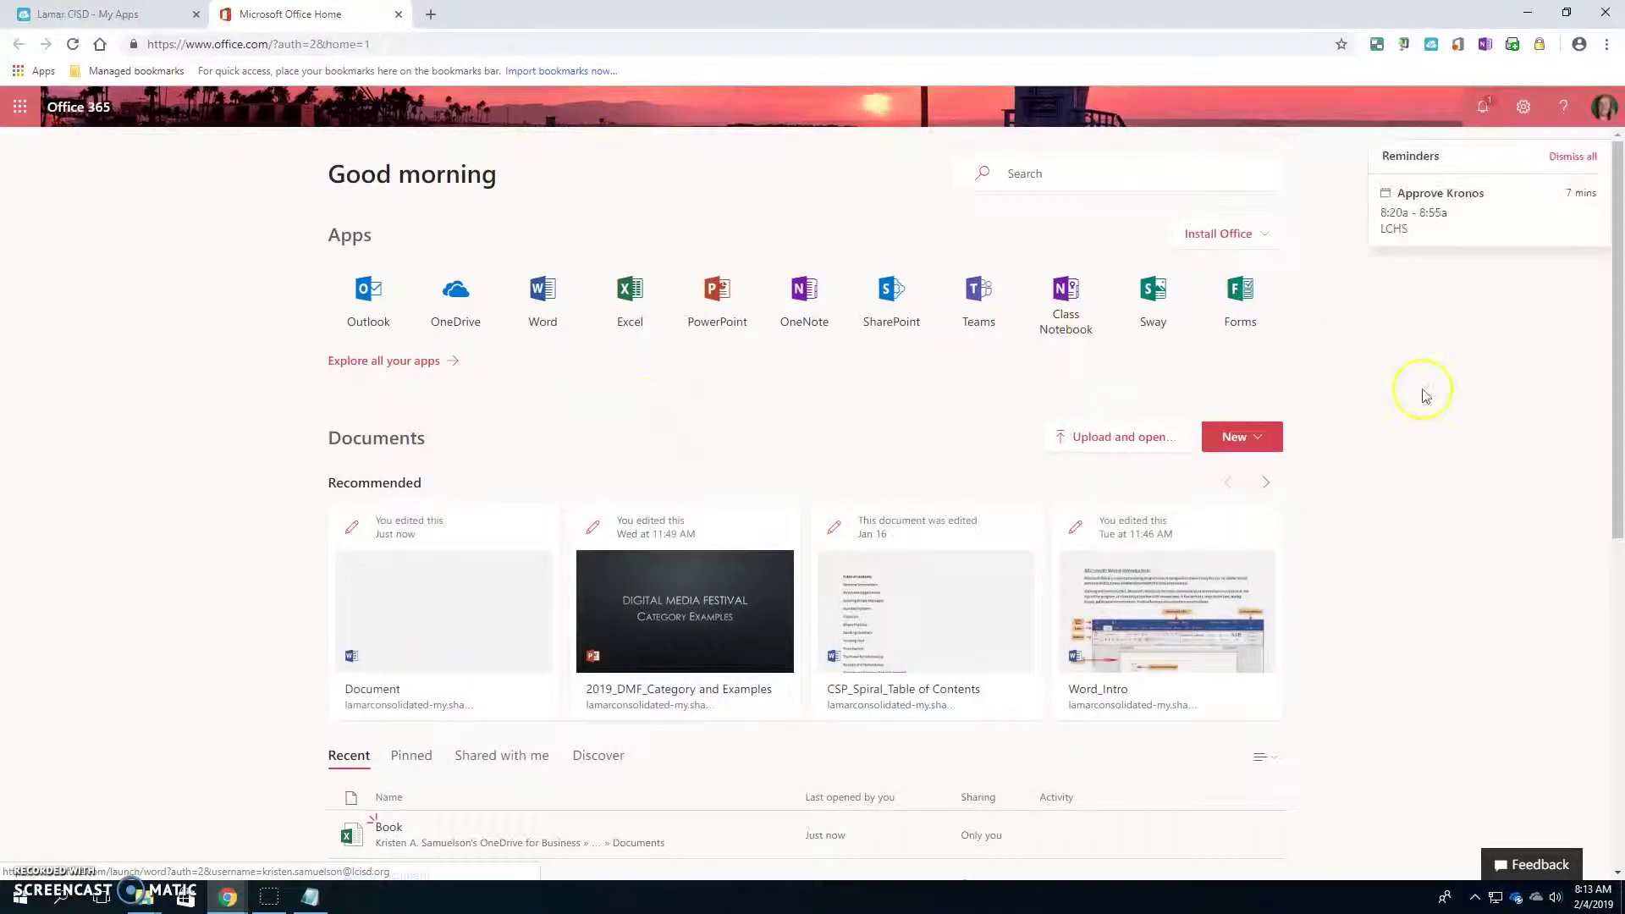
- Return to the Lamar CISD My Apps tab after briefly checking the Start menu and Office home
{"action": "left_click", "coordinate": [99, 15]}
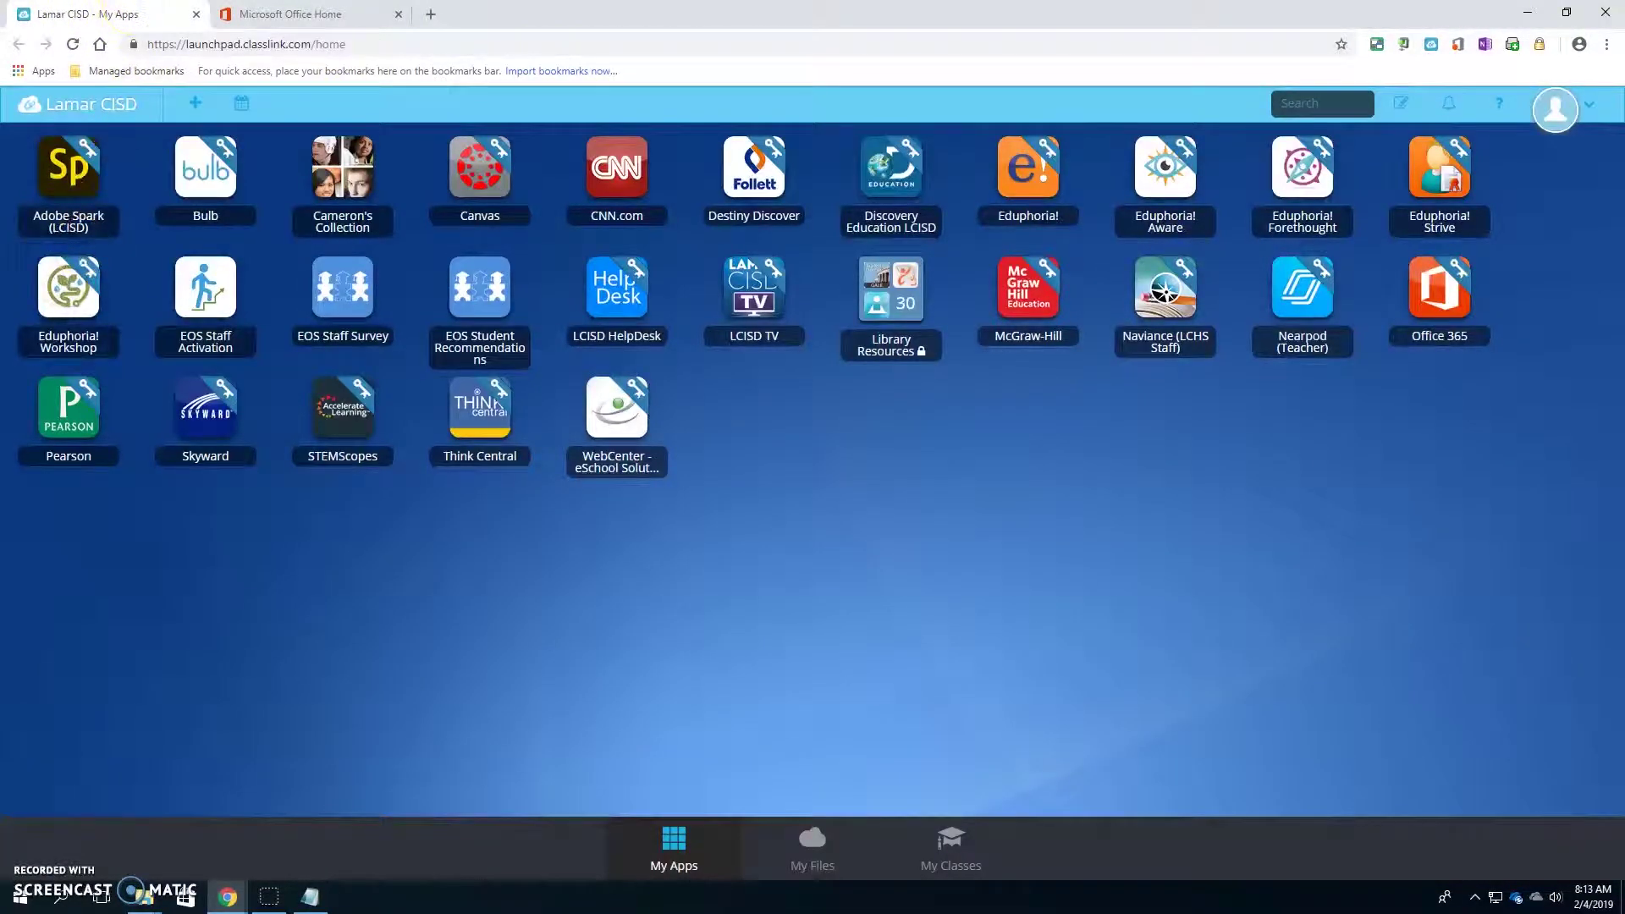
{"action": "left_click", "coordinate": [12, 902]}
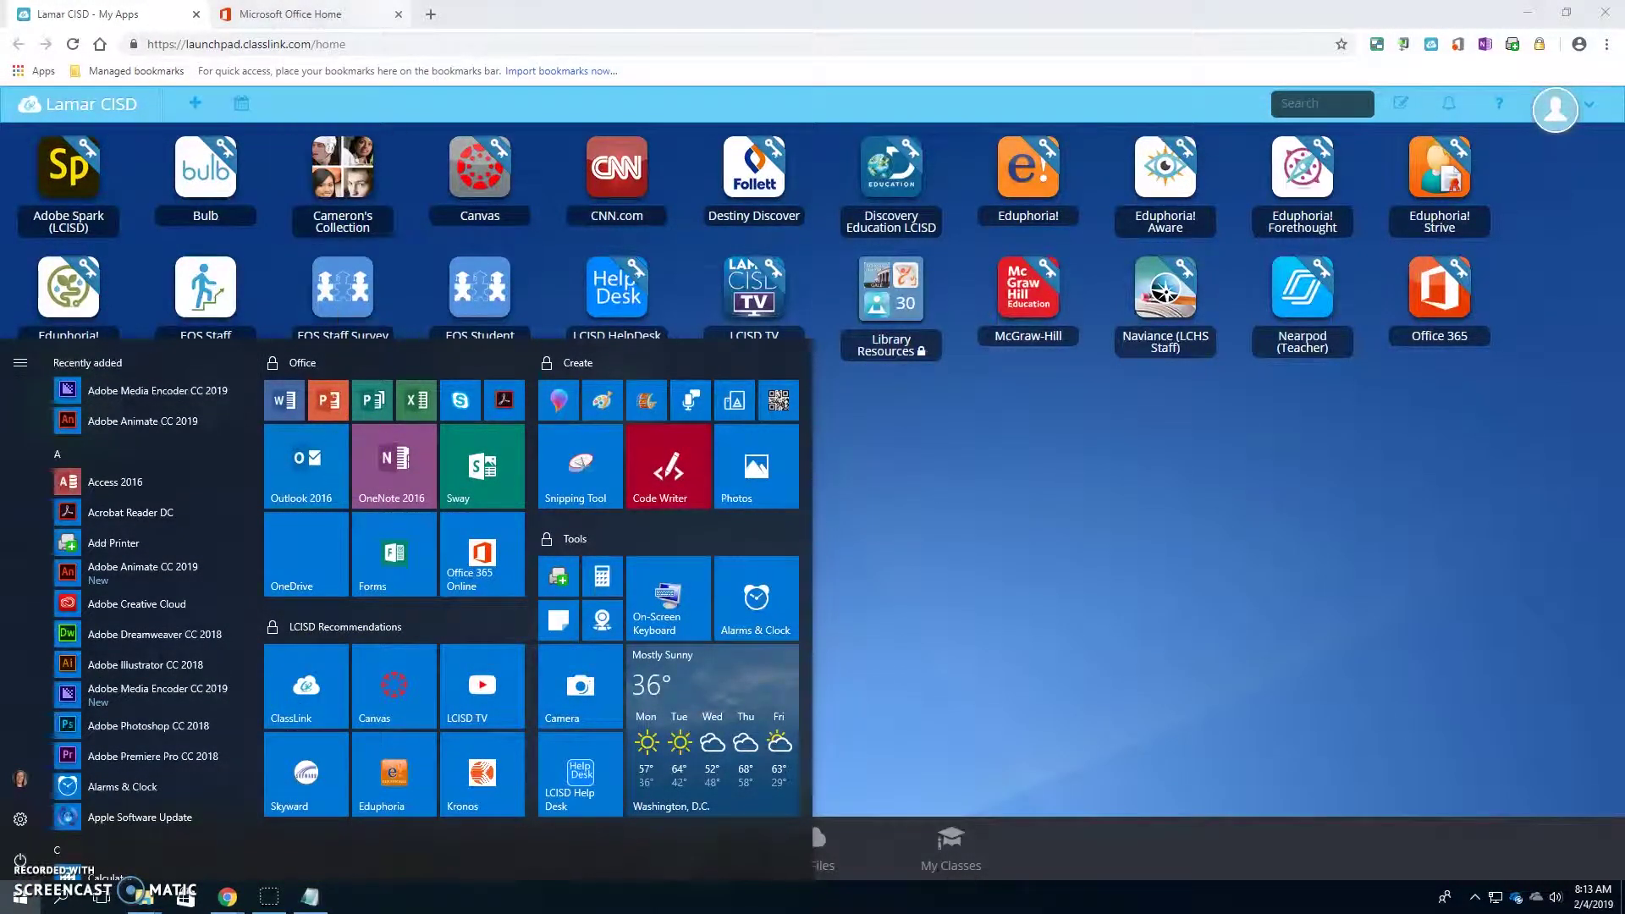
{"action": "left_click", "coordinate": [337, 14]}
{"action": "key", "text": "ctrl+shift+Tab"}
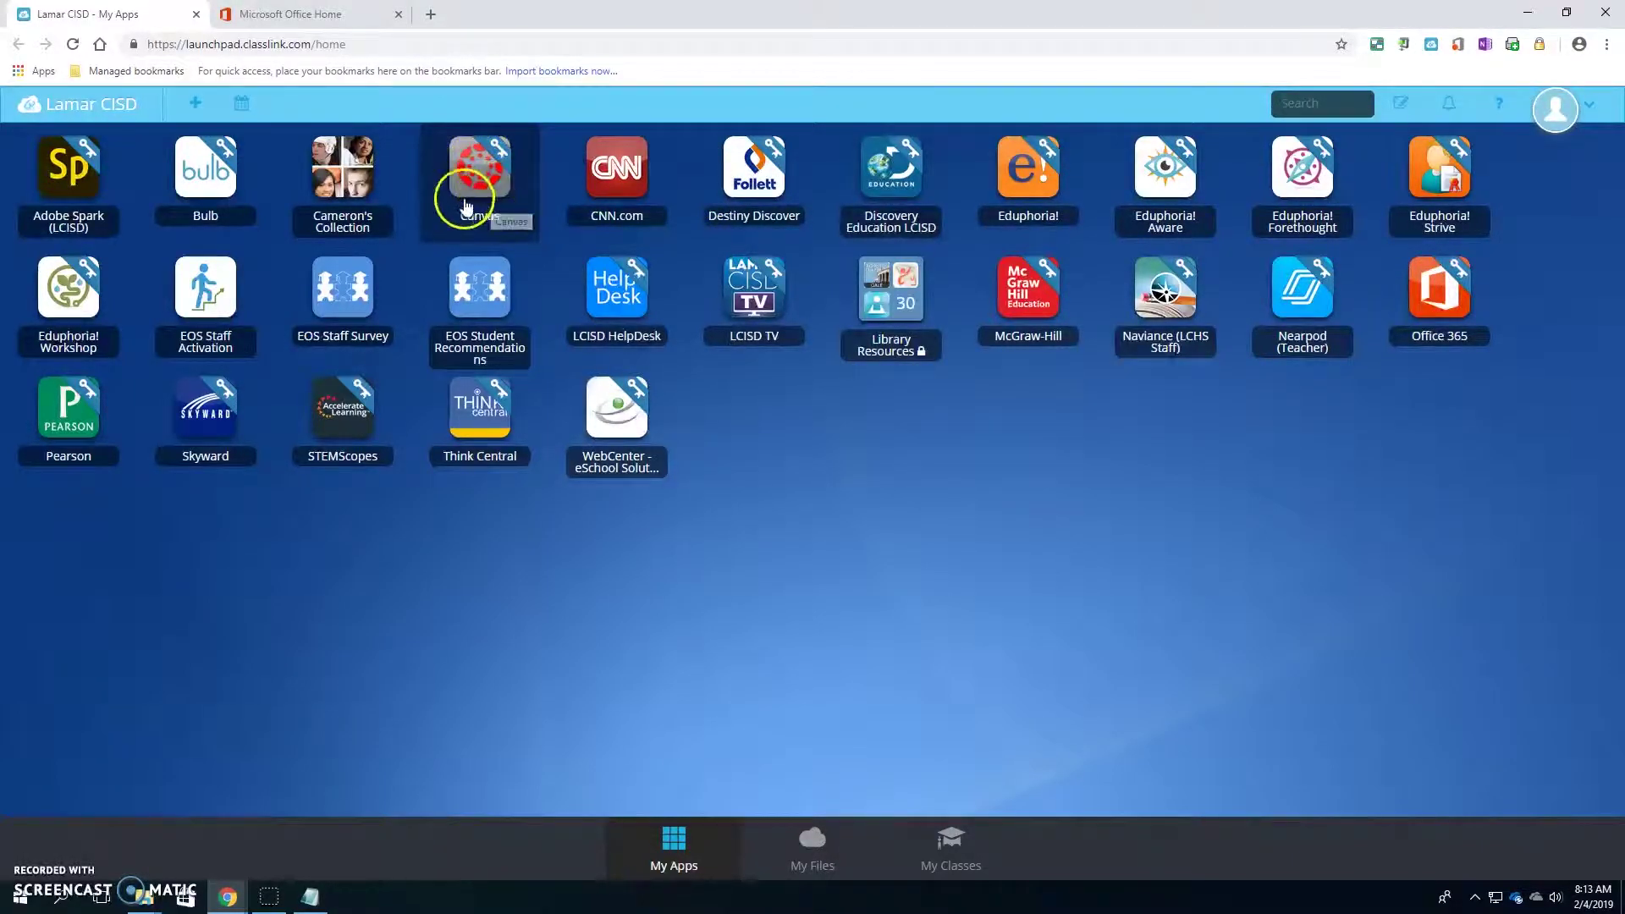
- Launch Canvas from the ClassLink app grid and look over its 2018-2019 course cards dashboard
{"action": "left_click", "coordinate": [553, 208]}
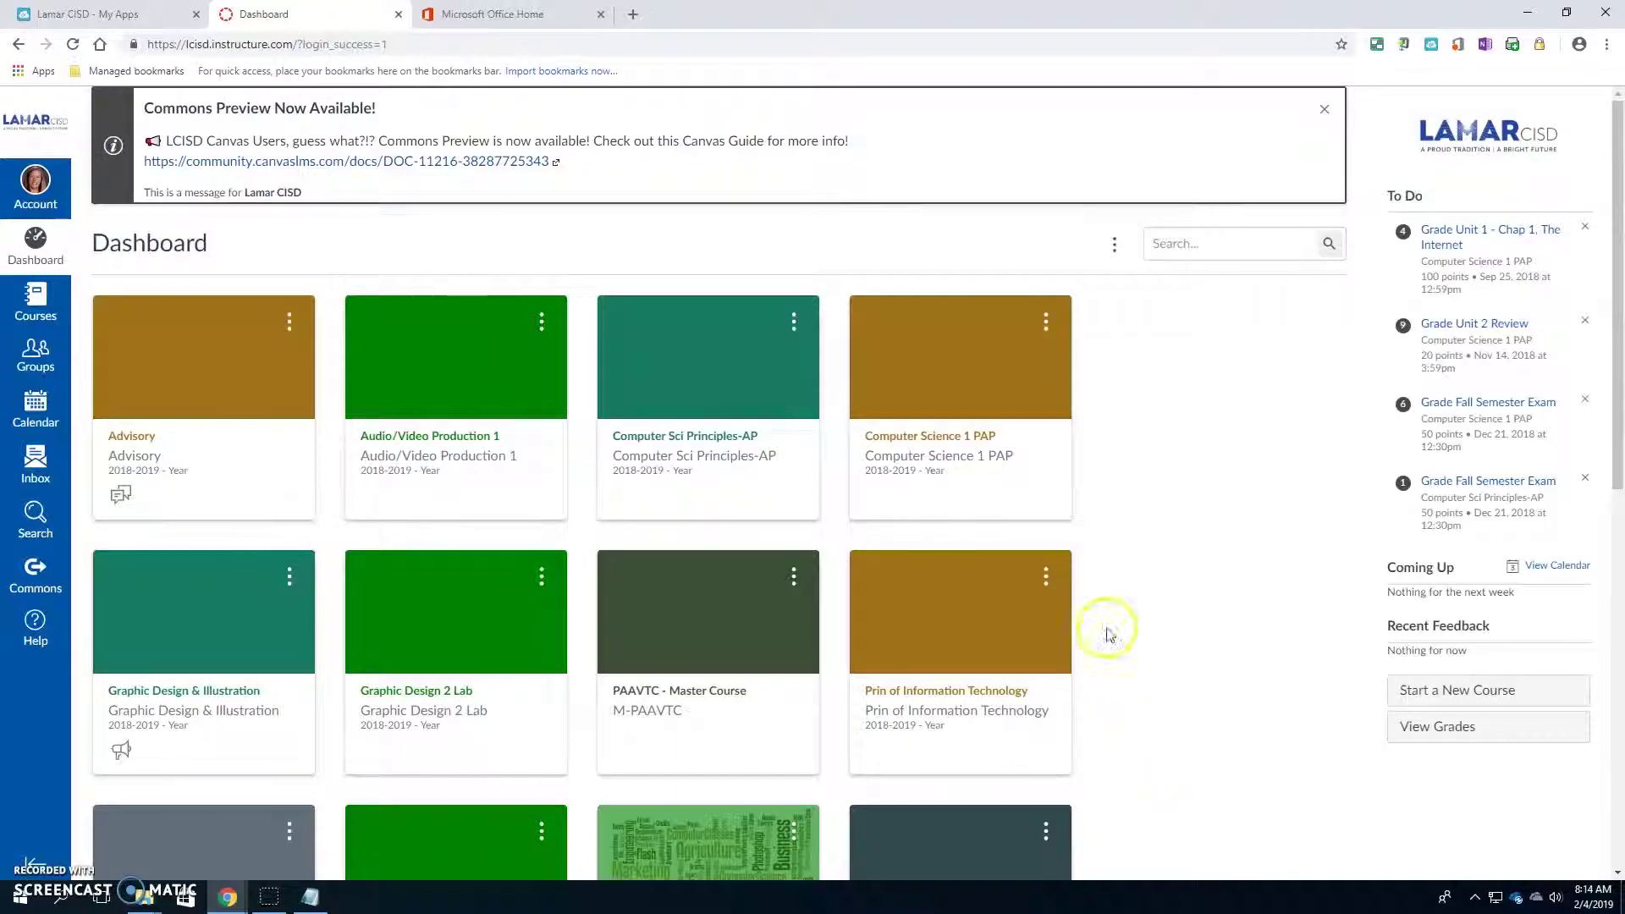
{"action": "left_click", "coordinate": [21, 896]}
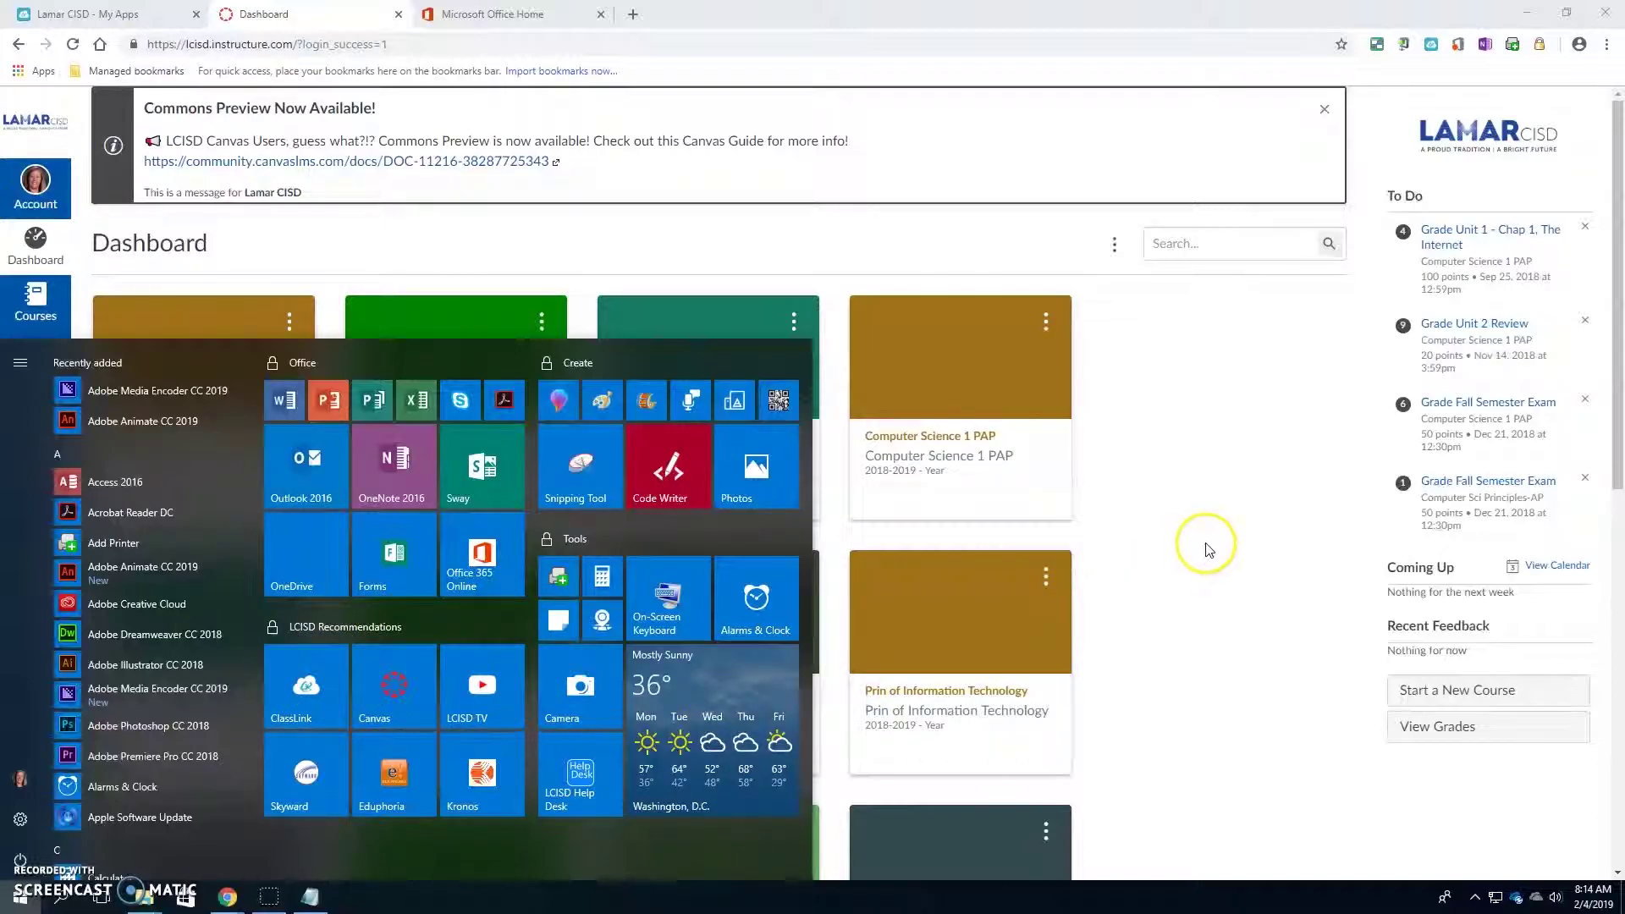
{"action": "left_click", "coordinate": [1235, 564]}
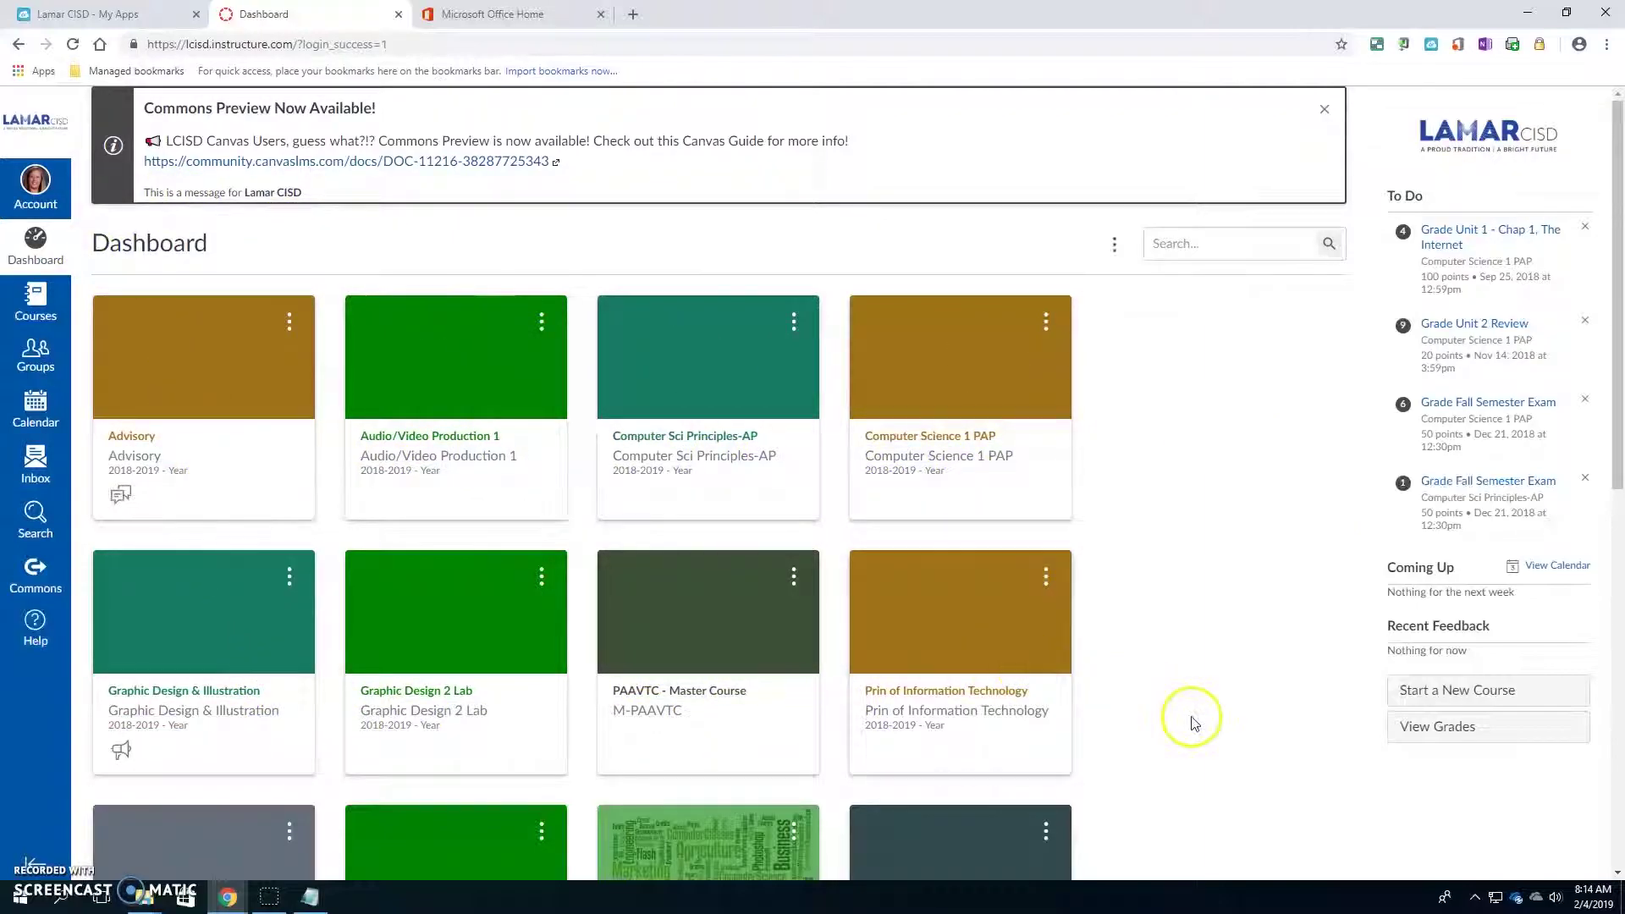
{"action": "scroll", "coordinate": [1233, 711], "scroll_direction": "down", "scroll_amount": 2}
{"action": "scroll", "coordinate": [1233, 710], "scroll_direction": "up", "scroll_amount": 2}
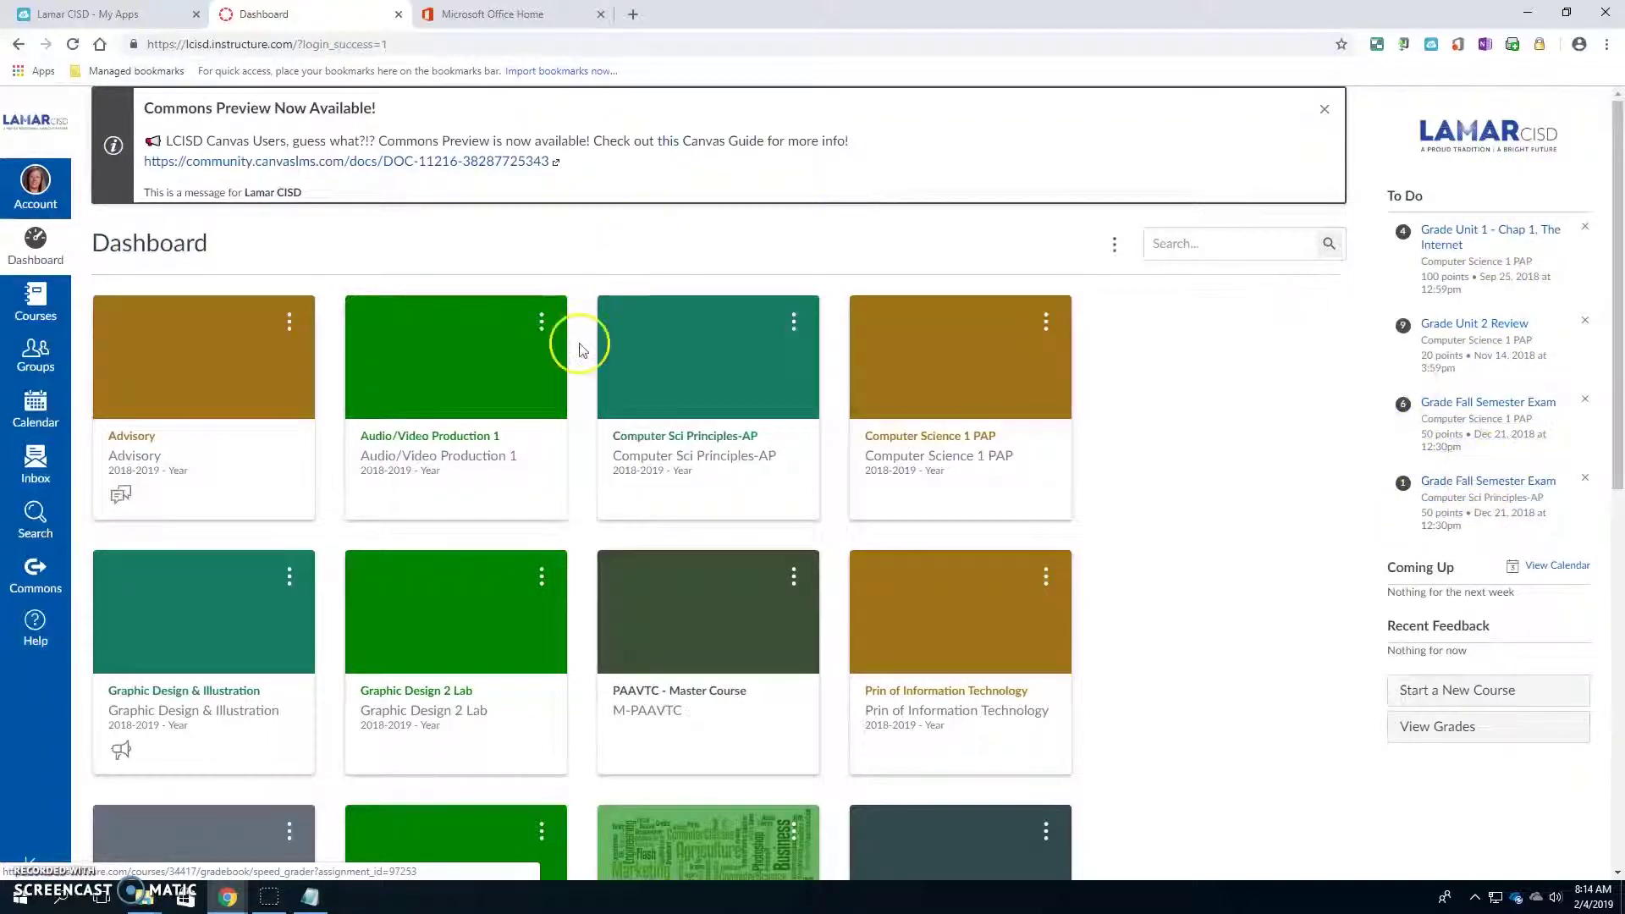
- View the Audio/Video Production 1 course, then go back and open the Advisory course's Modules page
{"action": "left_click", "coordinate": [435, 456]}
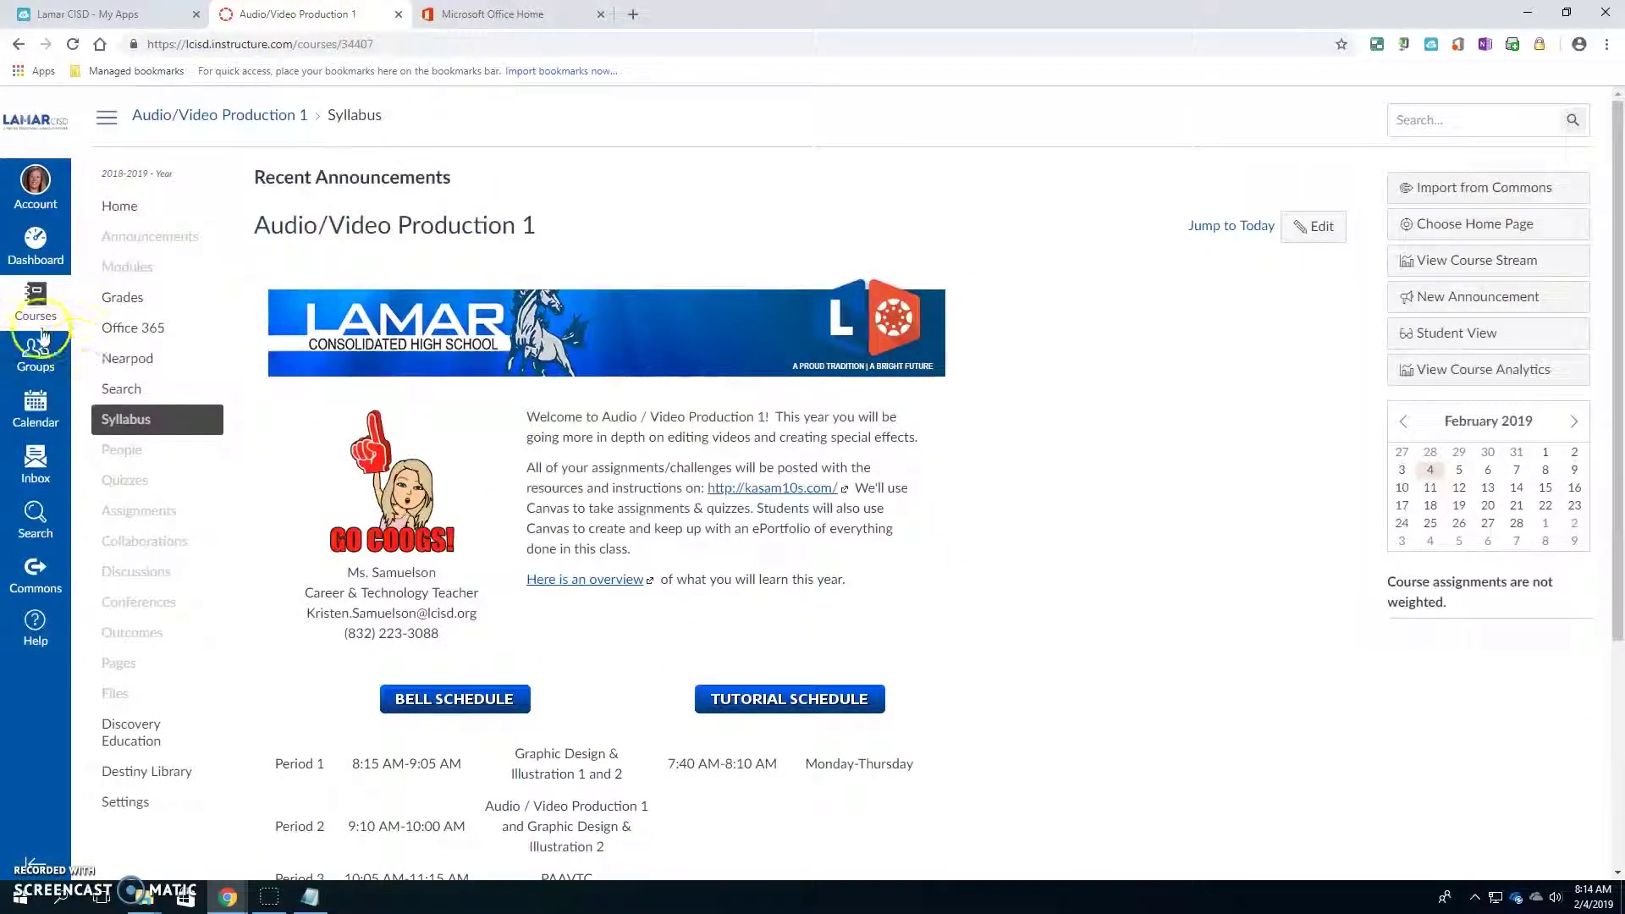
{"action": "left_click", "coordinate": [34, 245]}
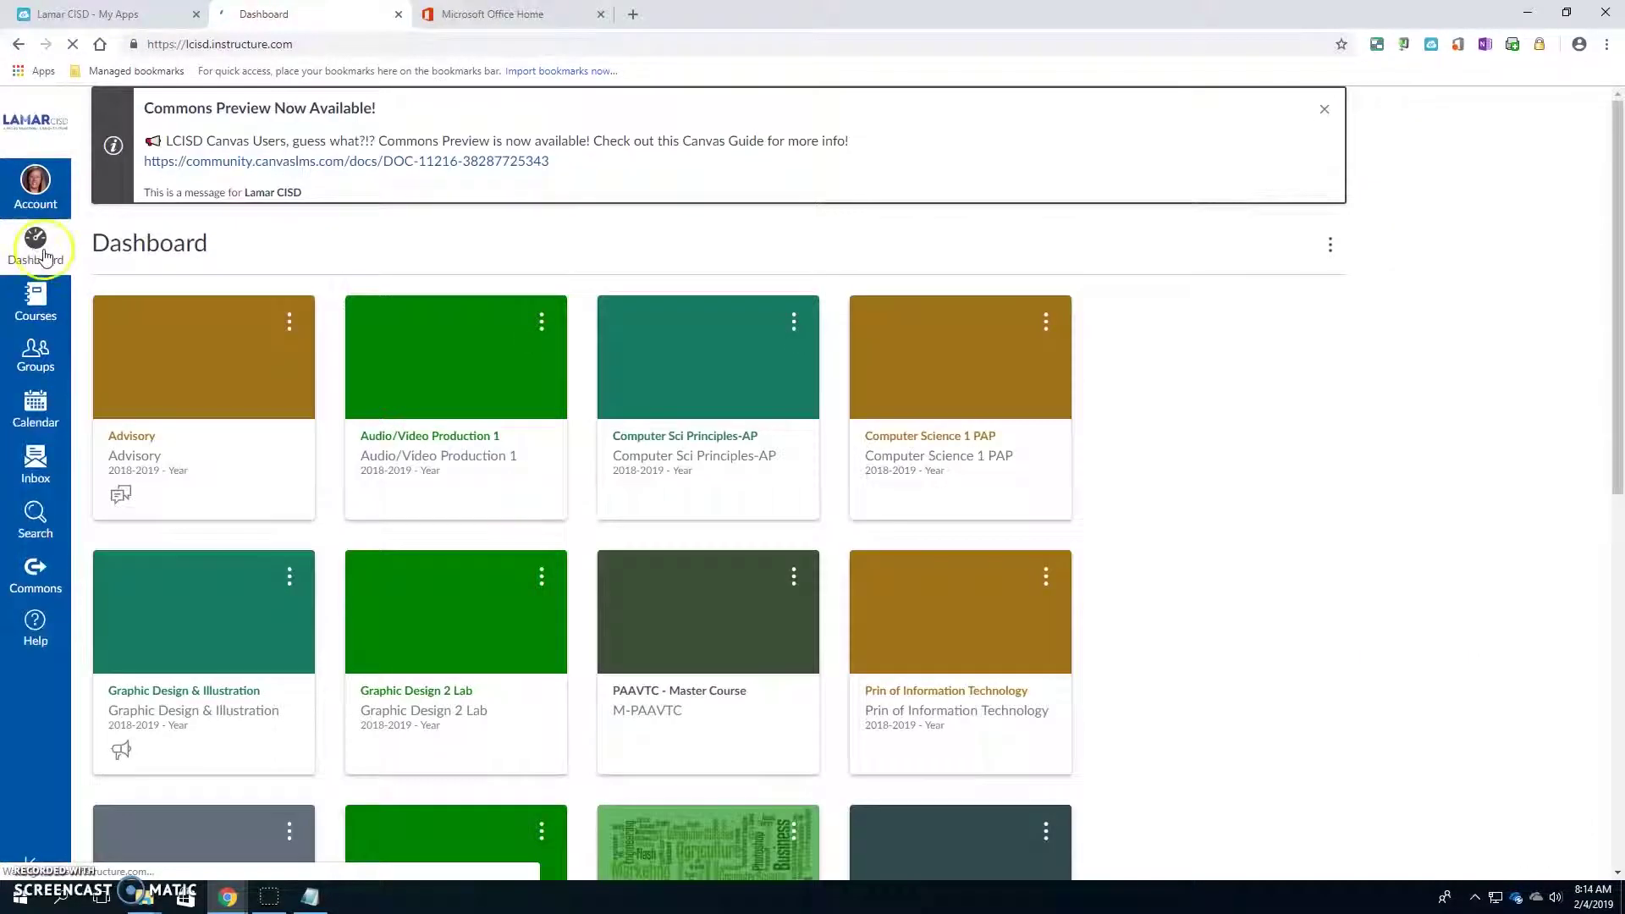
{"action": "left_click", "coordinate": [148, 446]}
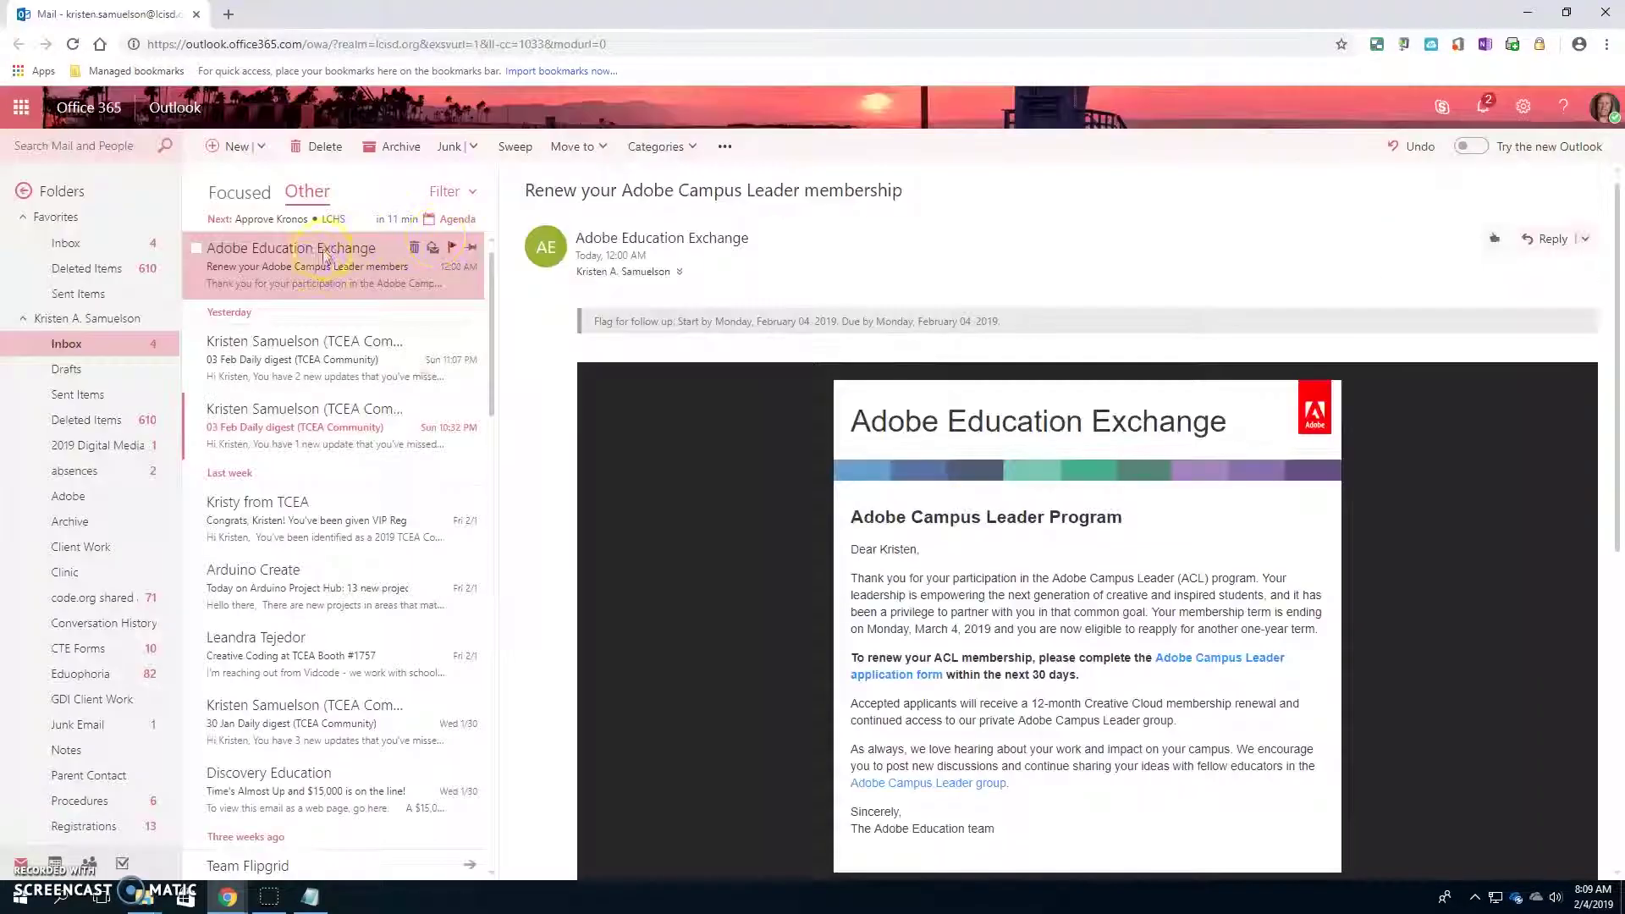
- Open and delete the 03 Feb TCEA Community daily digest email
{"action": "left_click", "coordinate": [297, 362]}
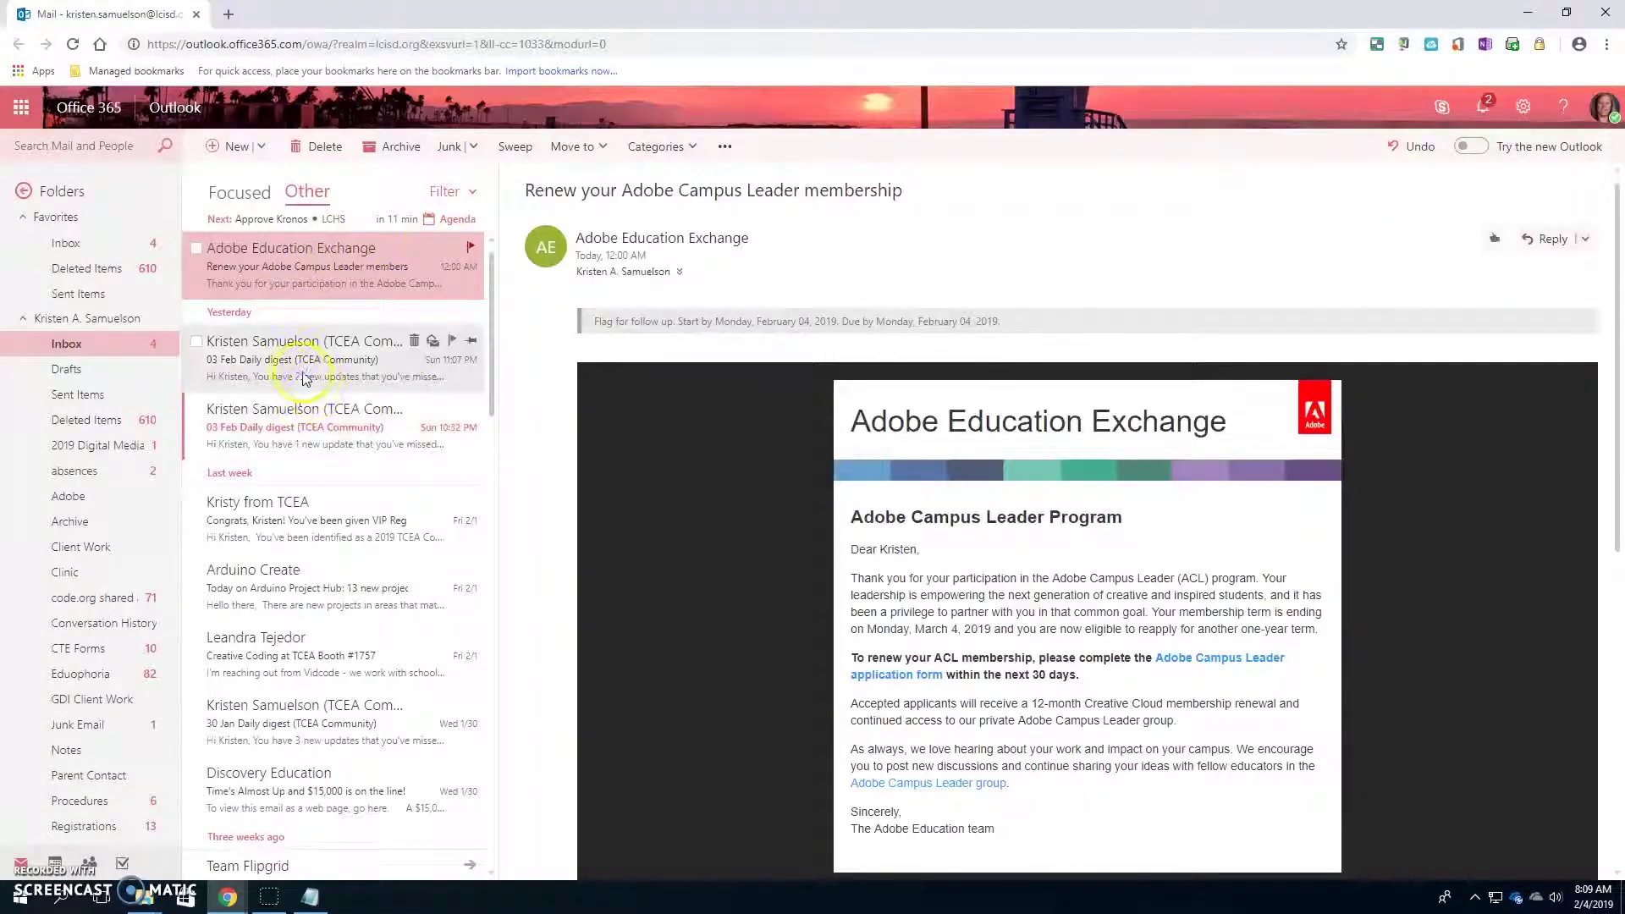
{"action": "scroll", "coordinate": [994, 615], "scroll_direction": "down", "scroll_amount": 3}
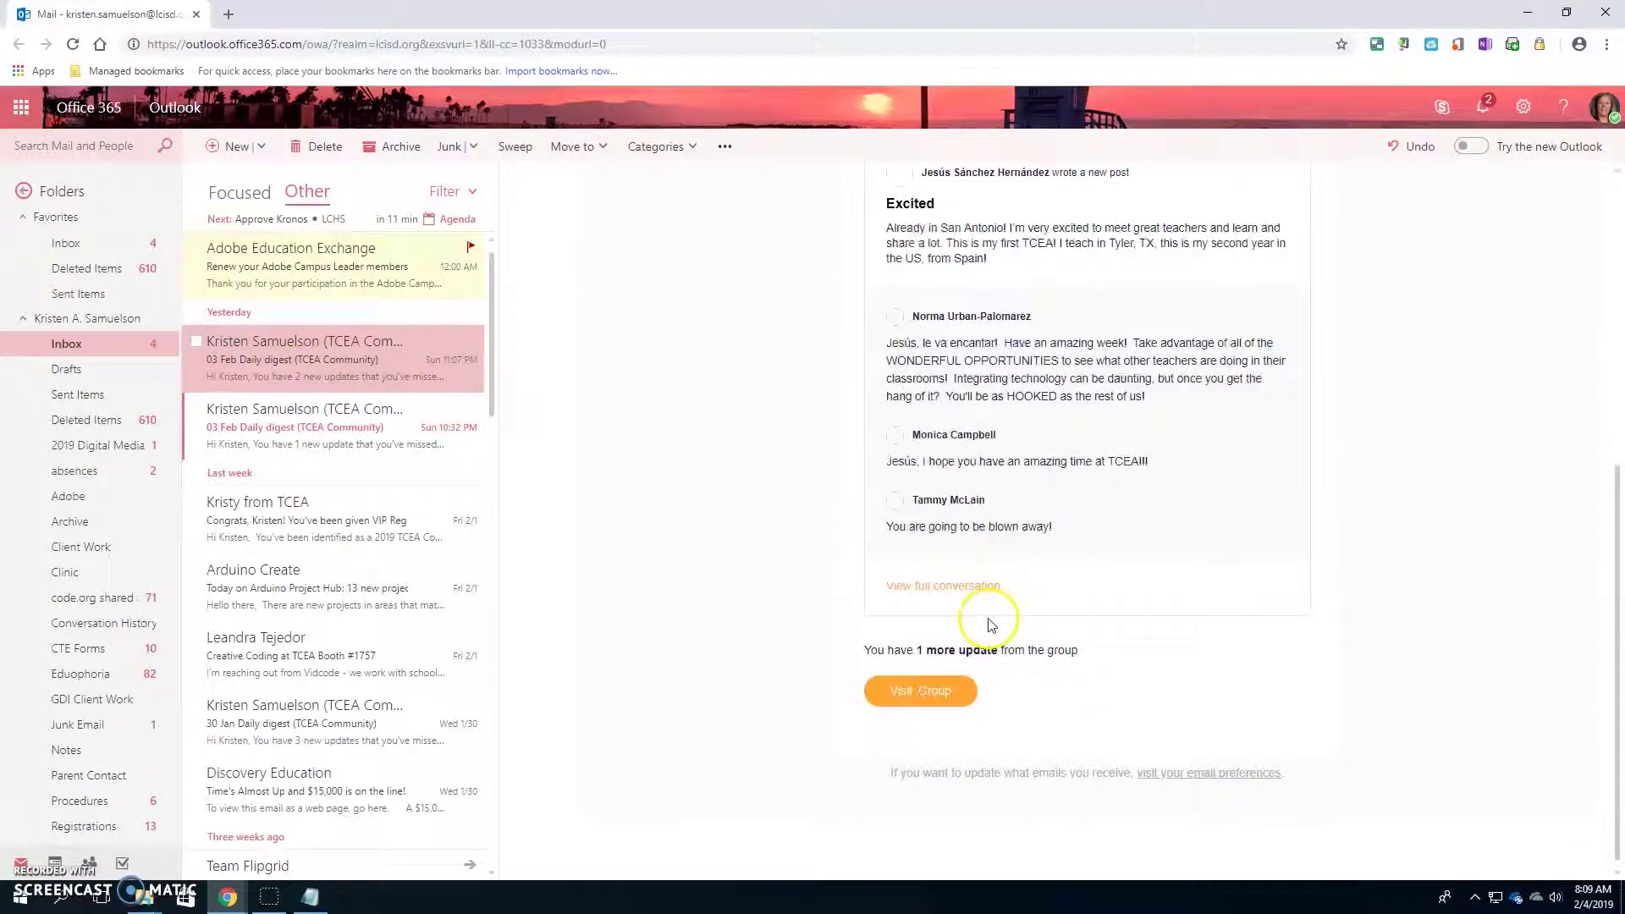
{"action": "left_click", "coordinate": [333, 154]}
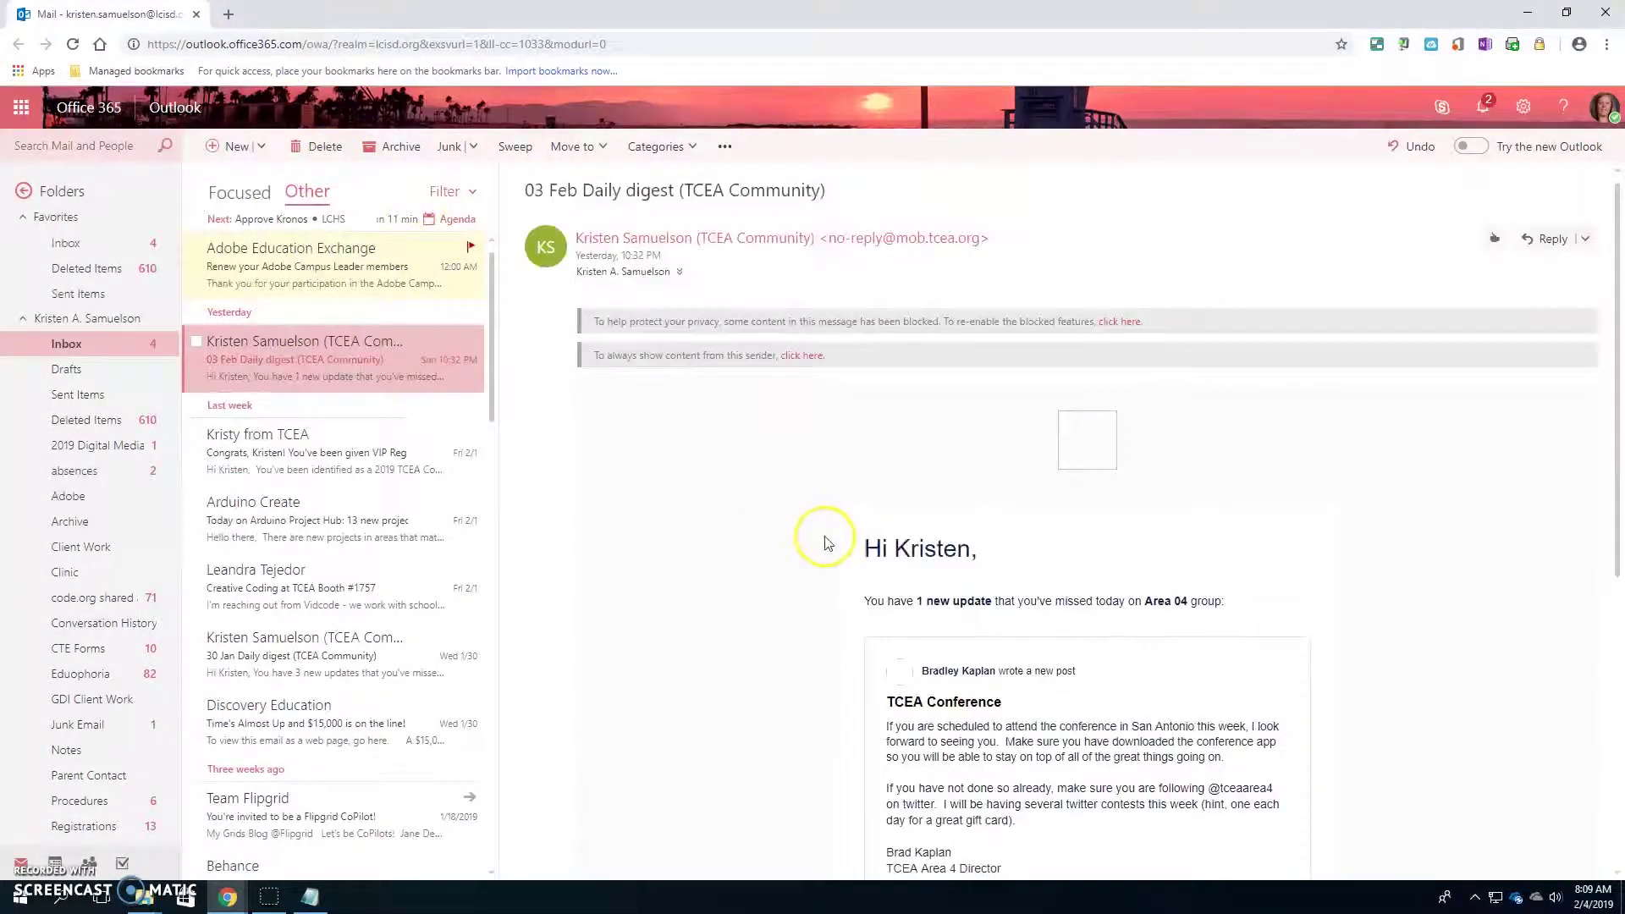
- Start a new blank email and open the contact picker for the To field
{"action": "left_click", "coordinate": [222, 150]}
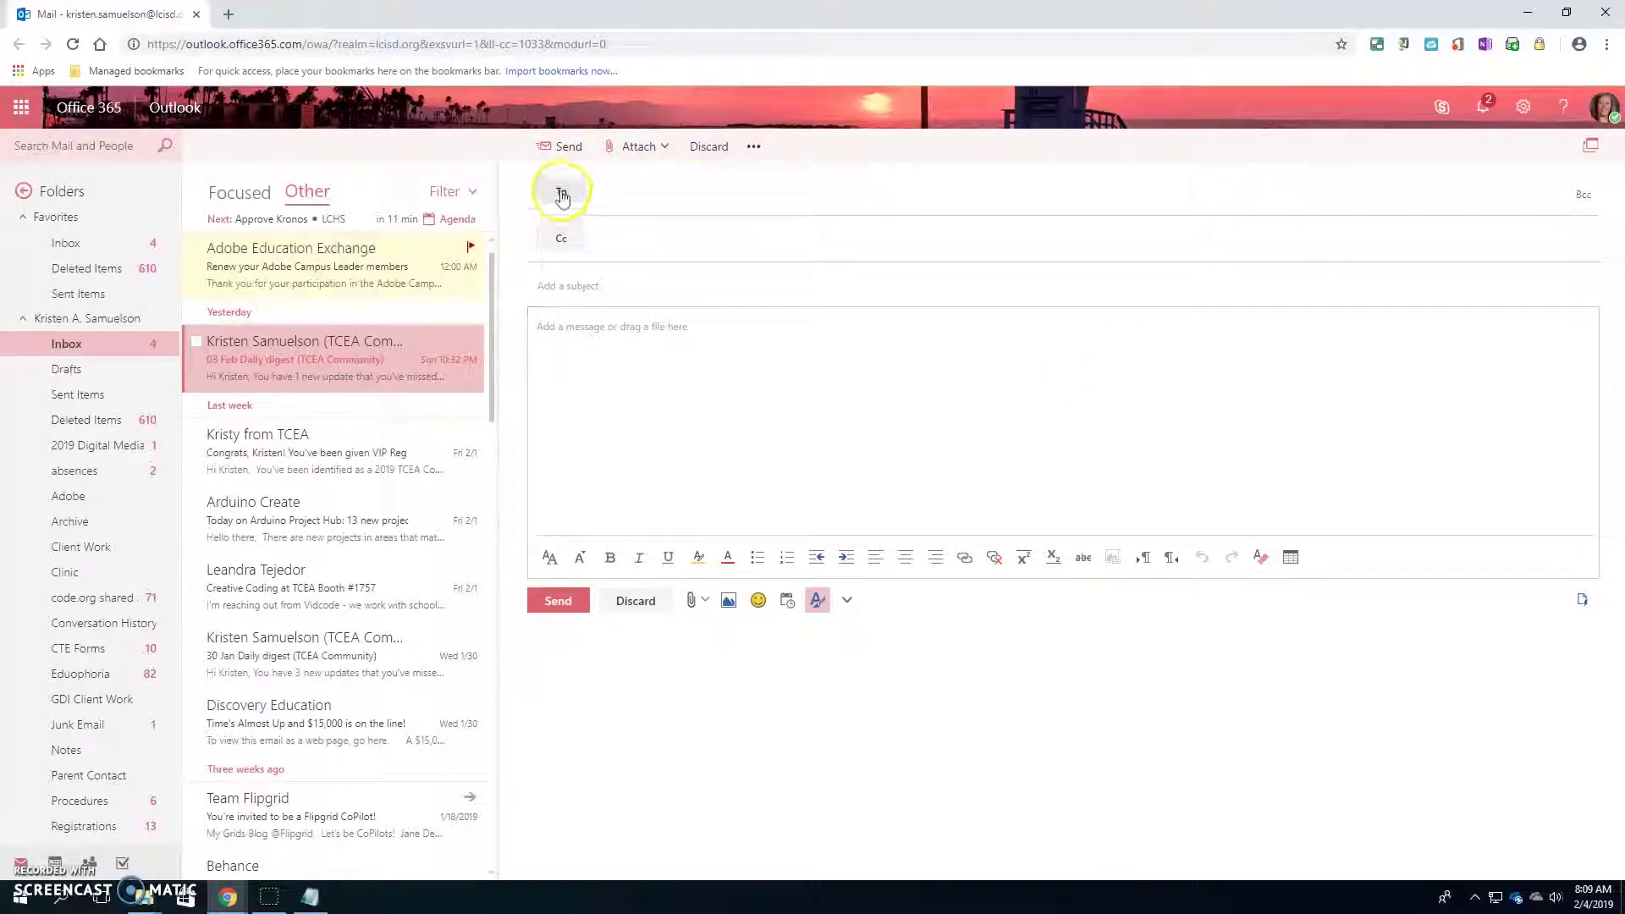
{"action": "left_click", "coordinate": [620, 202]}
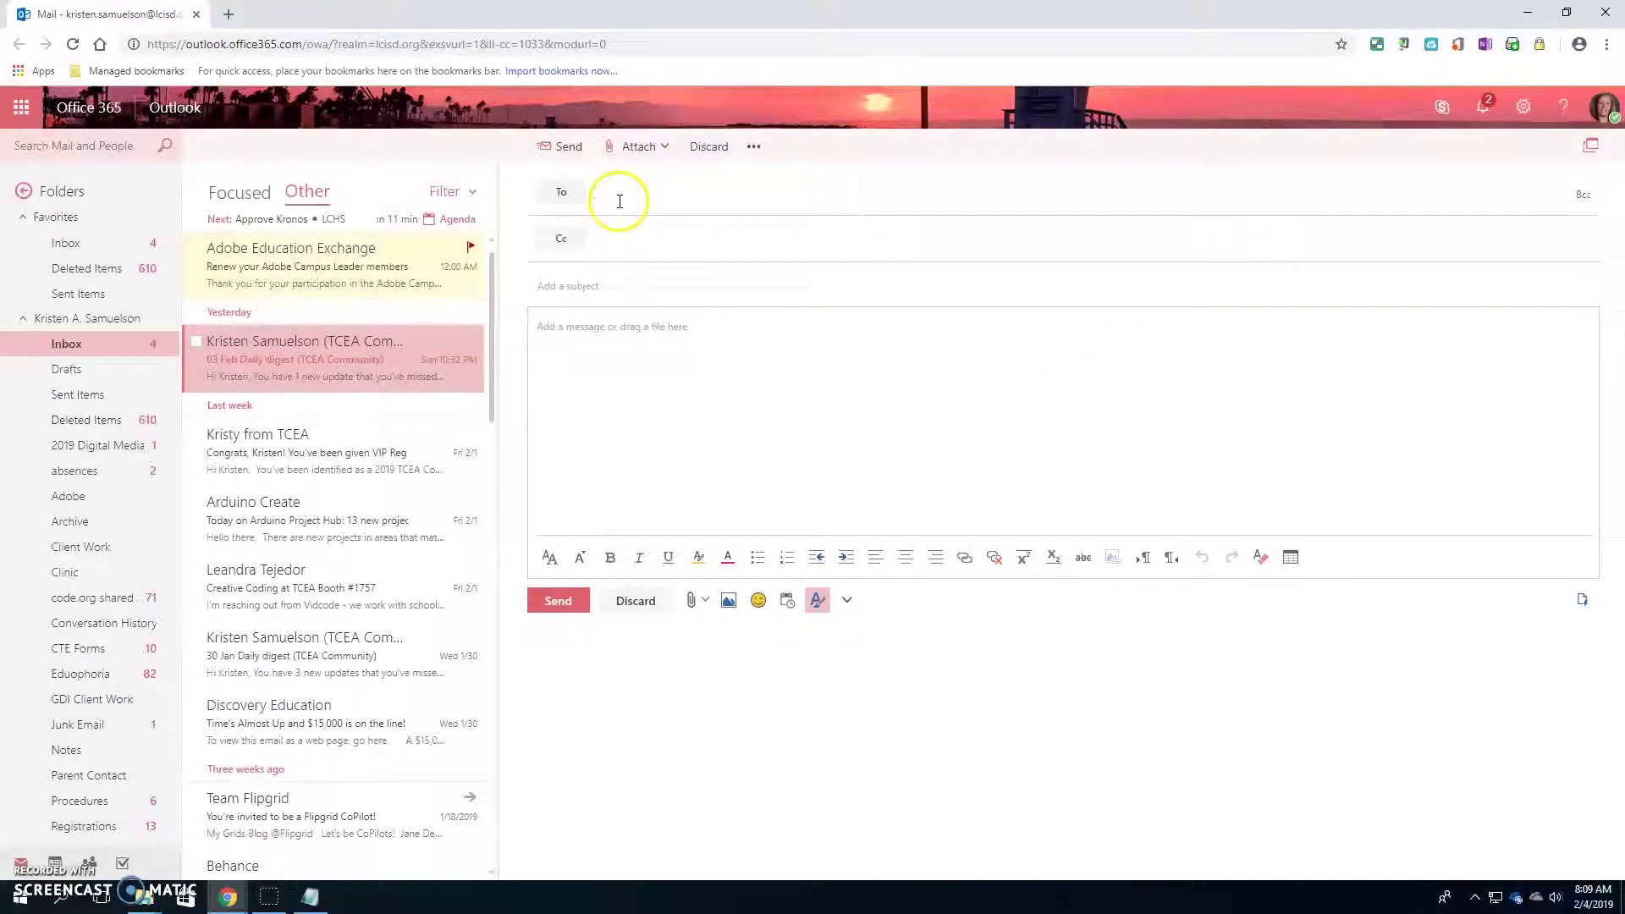
{"action": "left_click", "coordinate": [559, 194]}
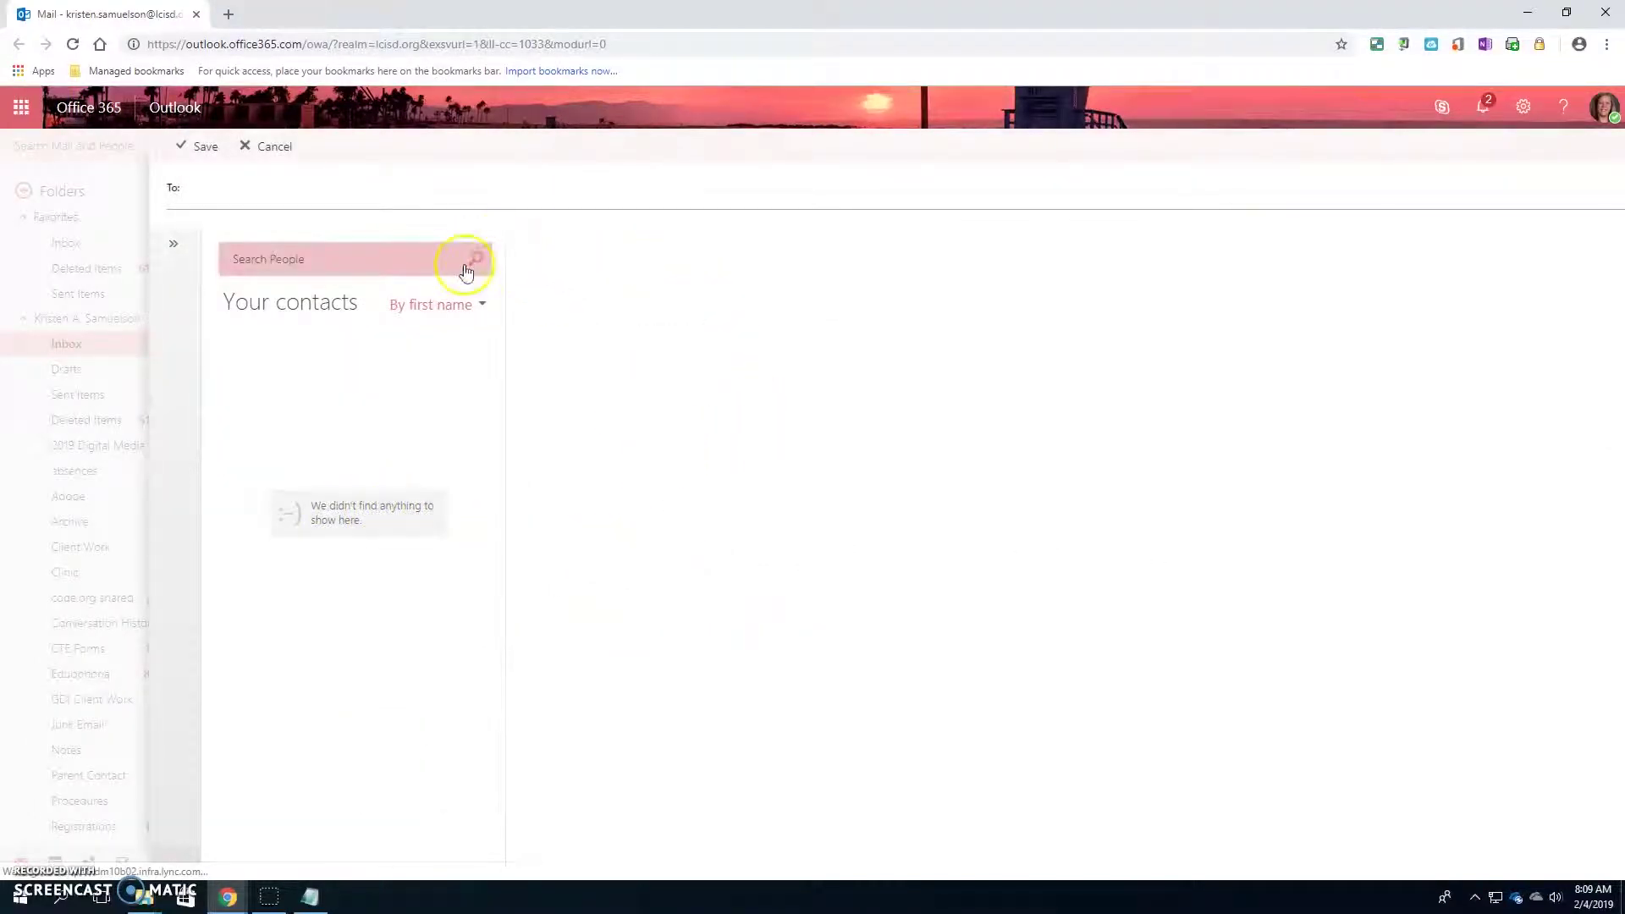
- Switch contact names to last-name-first and back, cancel the picker, and show suggested recipients
{"action": "left_click", "coordinate": [477, 305]}
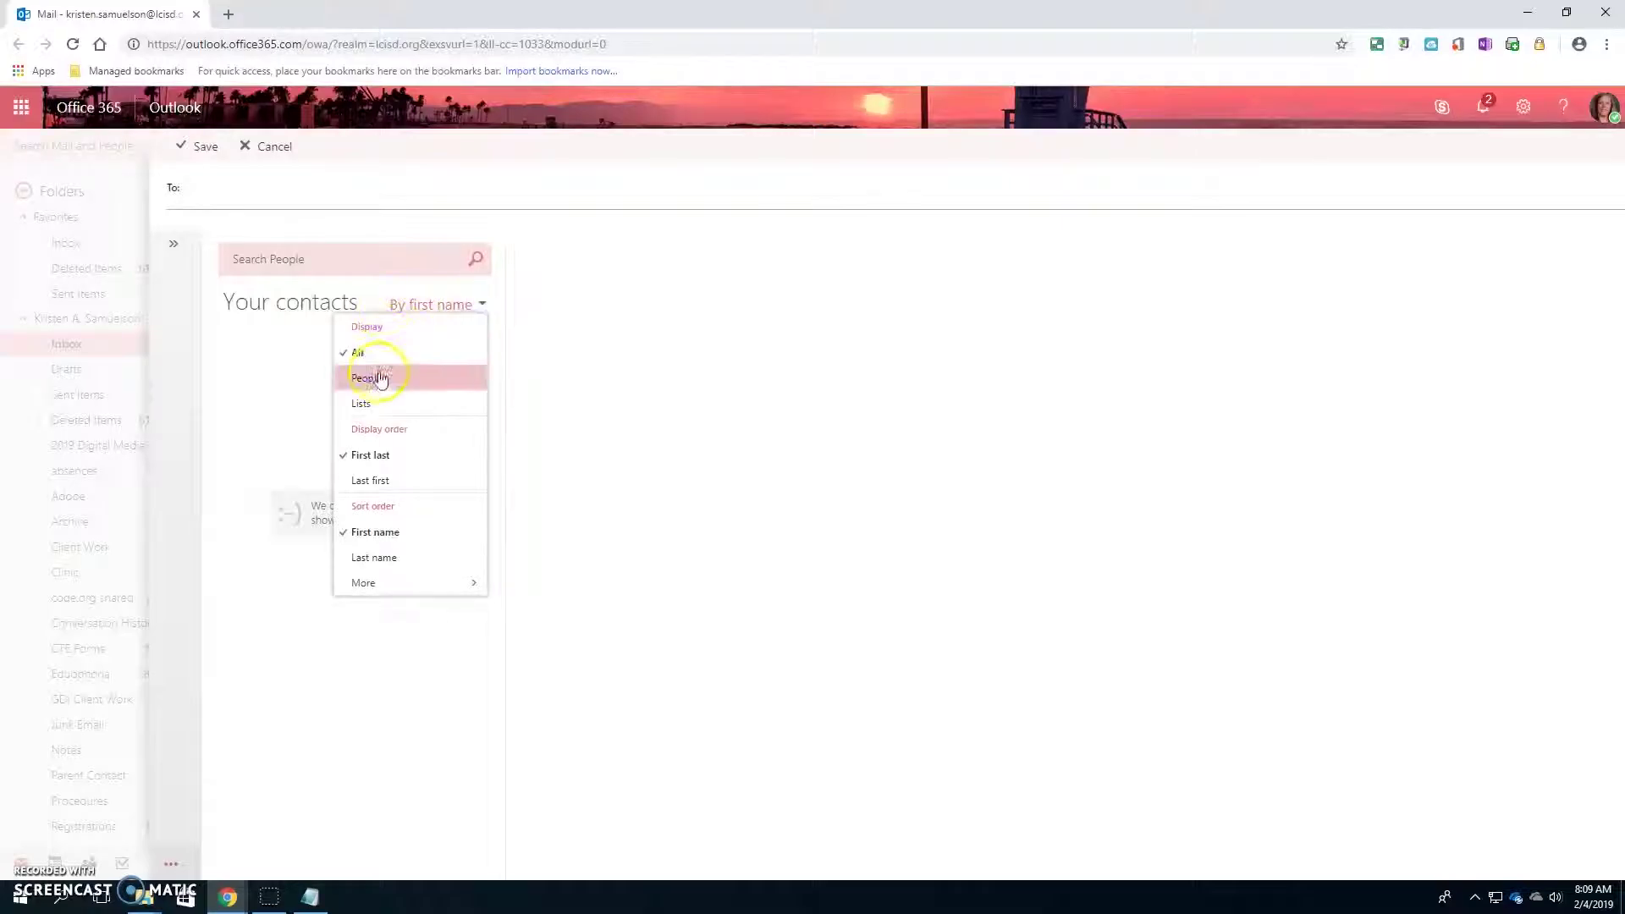
{"action": "left_click", "coordinate": [379, 477]}
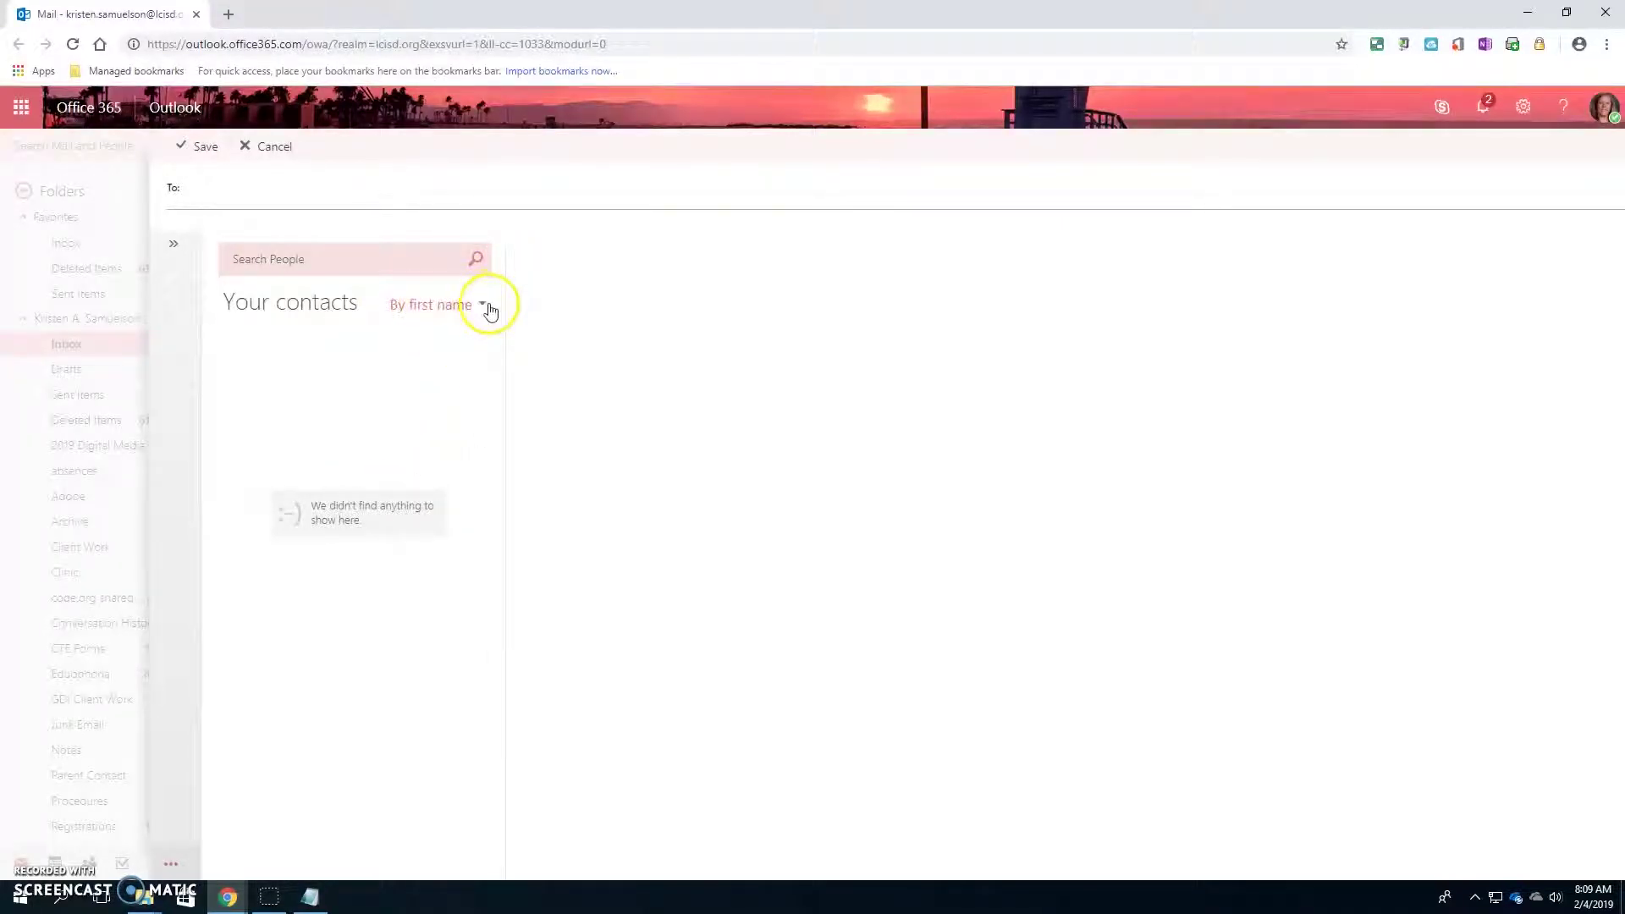
{"action": "left_click", "coordinate": [488, 308]}
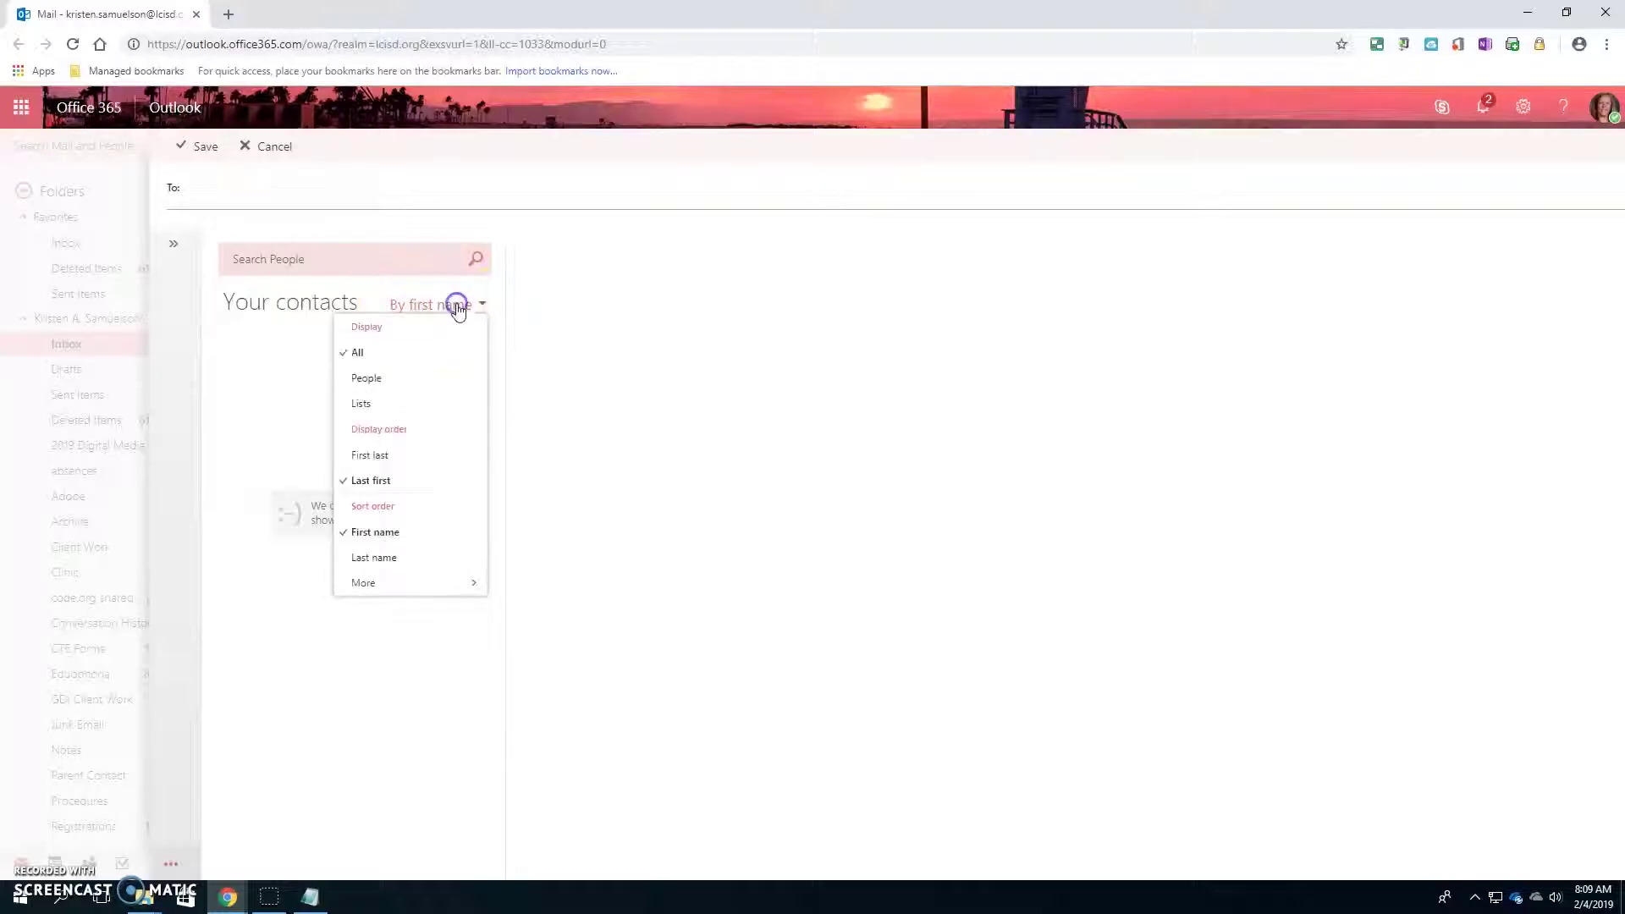
{"action": "left_click", "coordinate": [363, 455]}
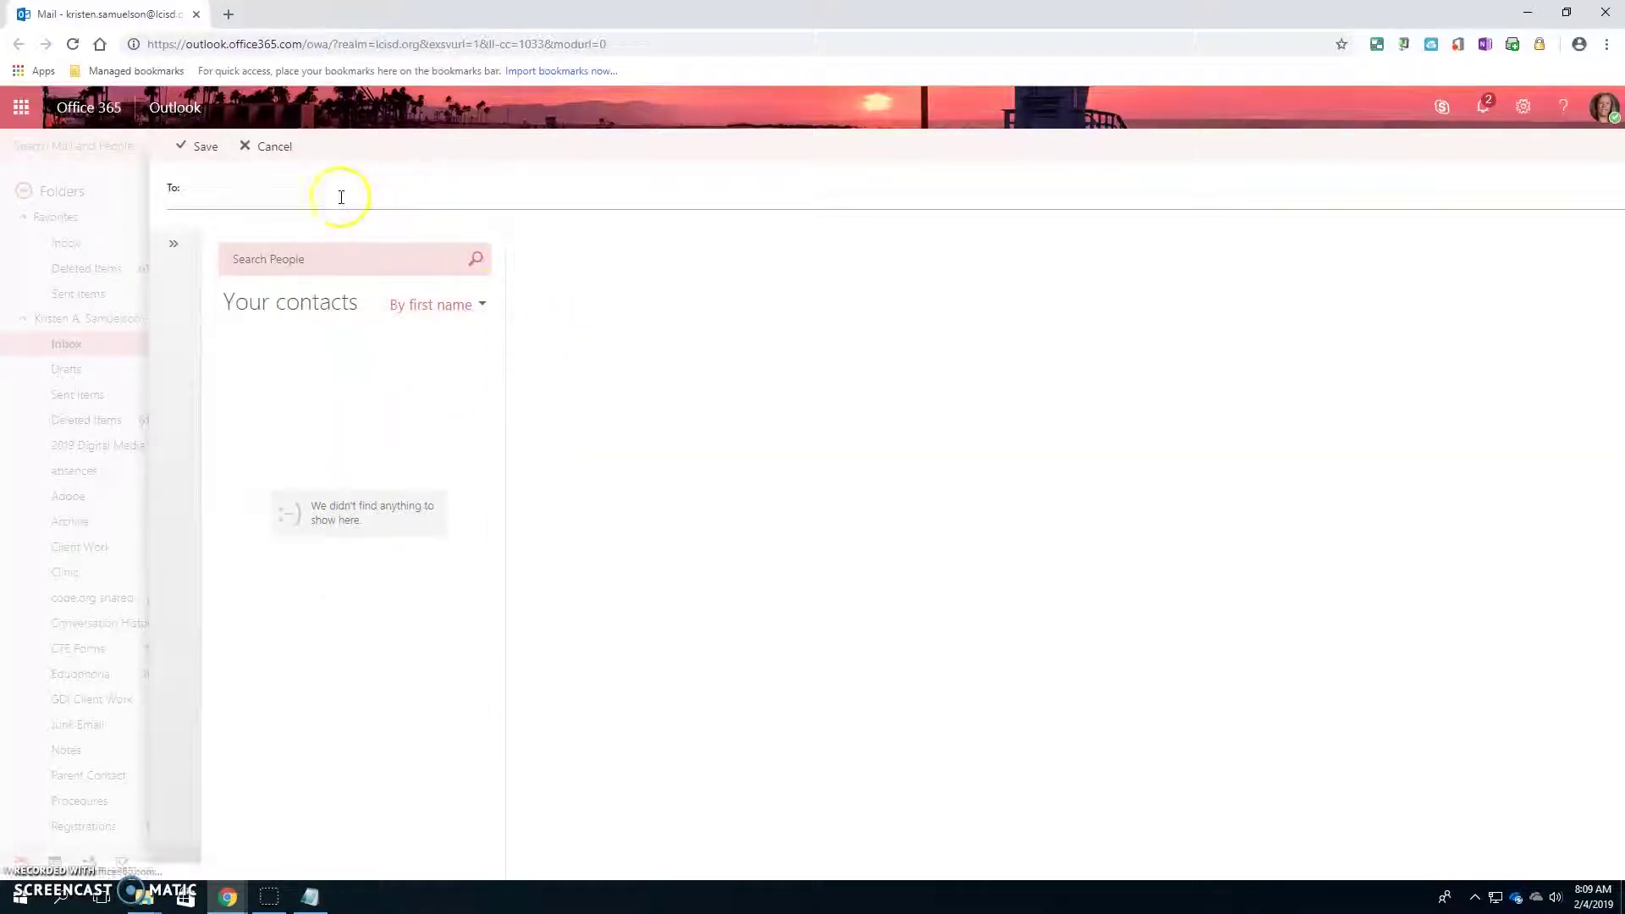
{"action": "left_click", "coordinate": [264, 145]}
{"action": "left_click", "coordinate": [620, 194]}
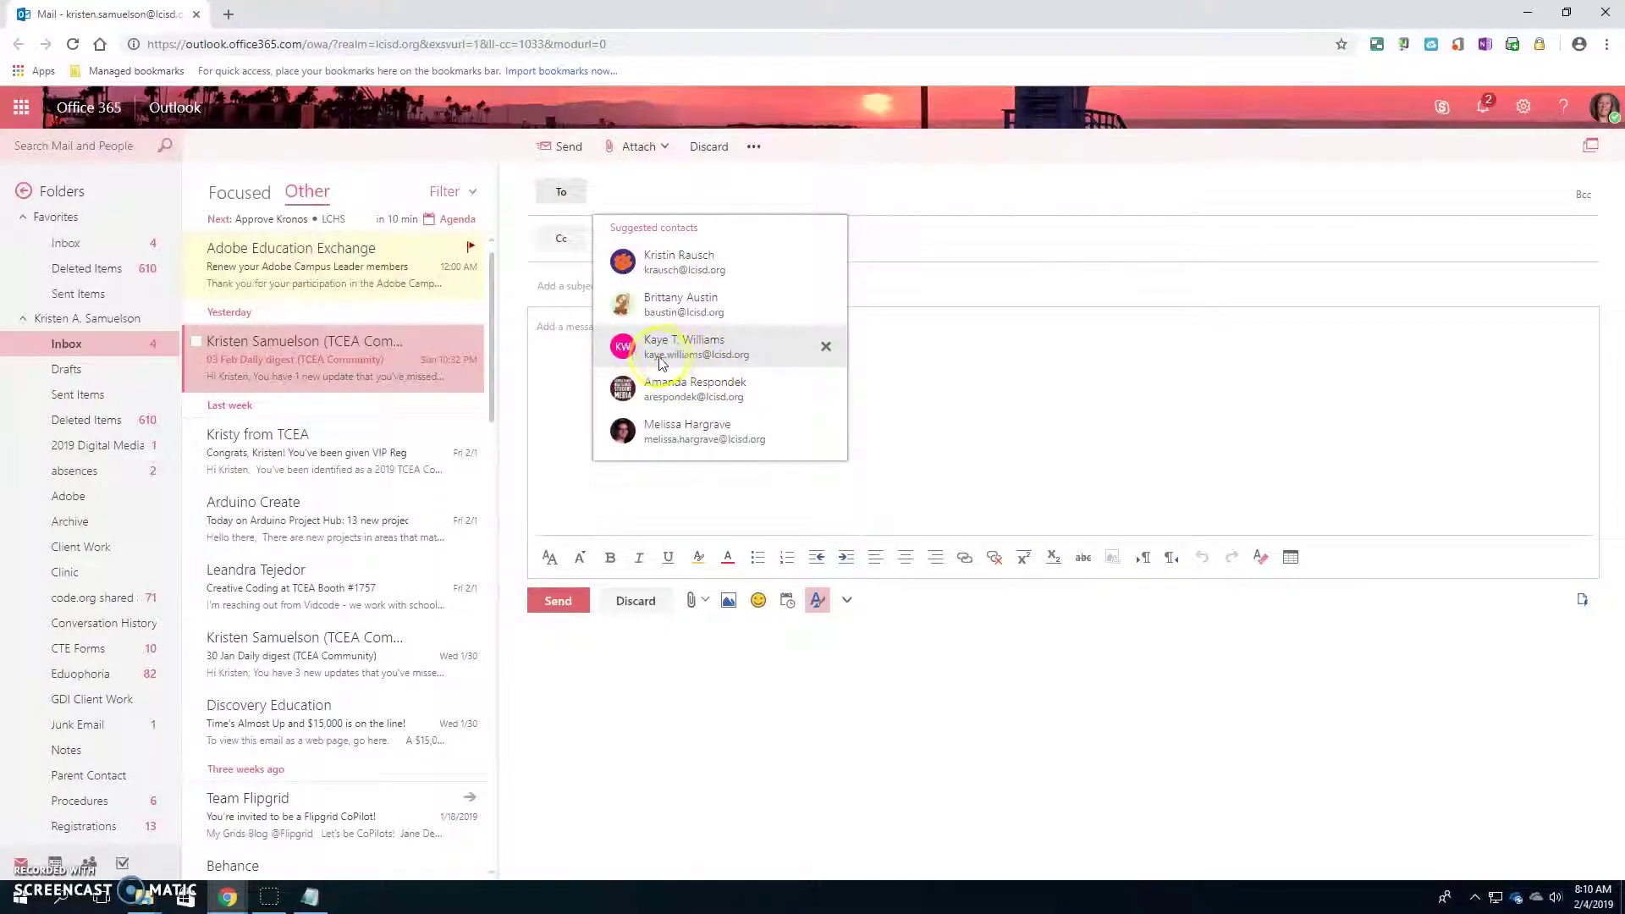
- Enter 'missing assignment' as the new message's subject and move into the body
{"action": "left_click", "coordinate": [889, 406]}
{"action": "left_click", "coordinate": [617, 196]}
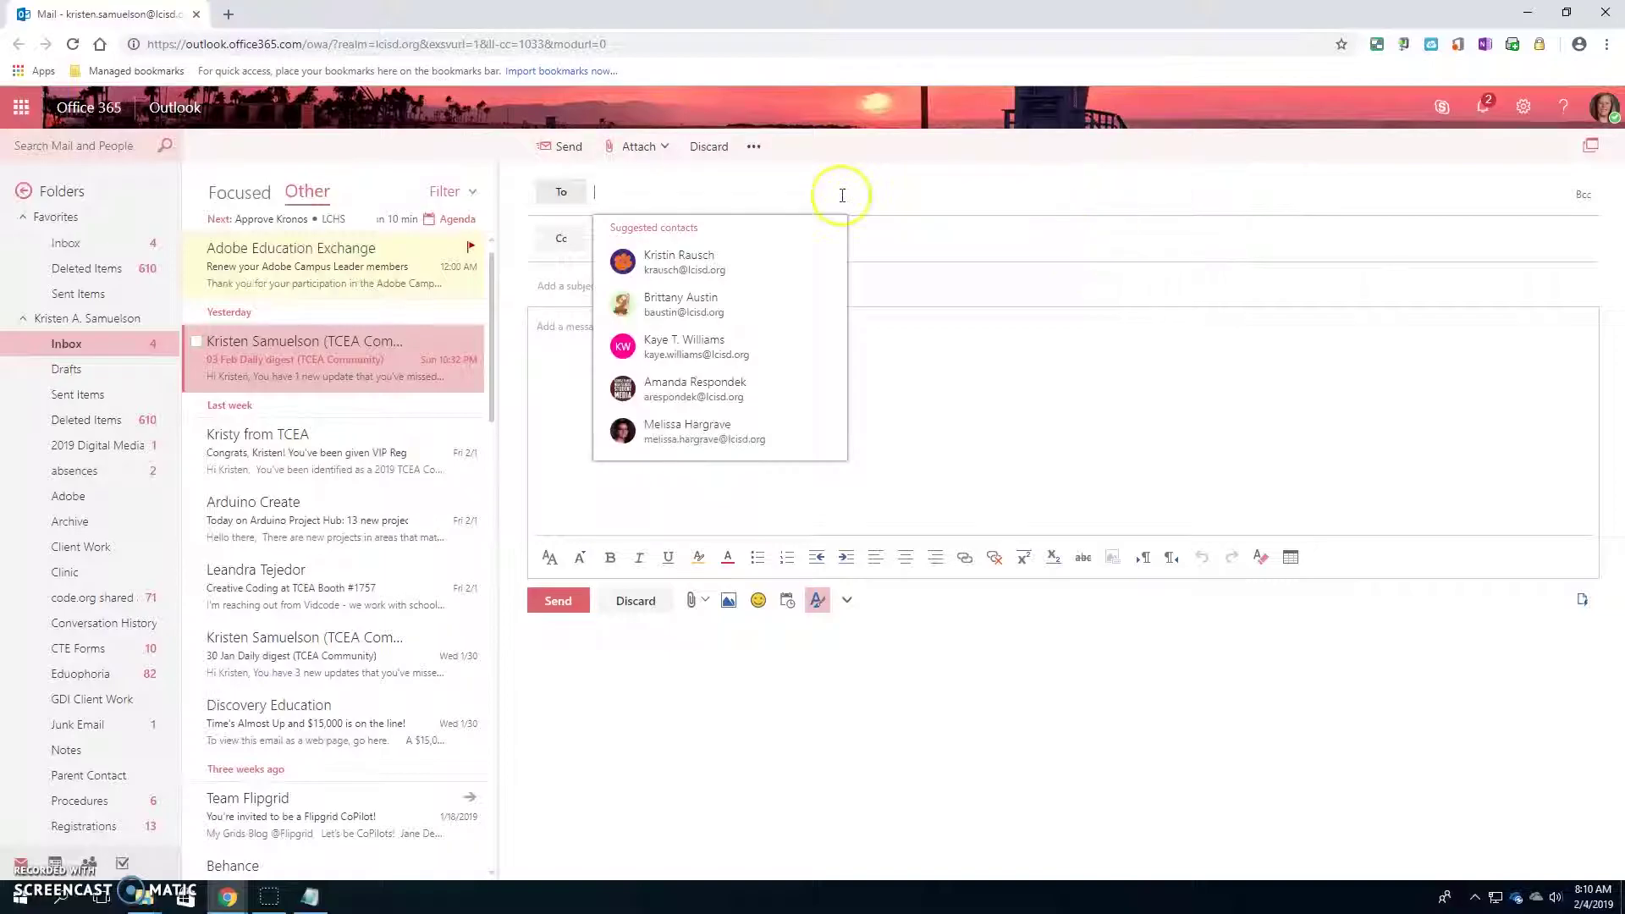
{"action": "left_click", "coordinate": [907, 447]}
{"action": "left_click", "coordinate": [569, 285]}
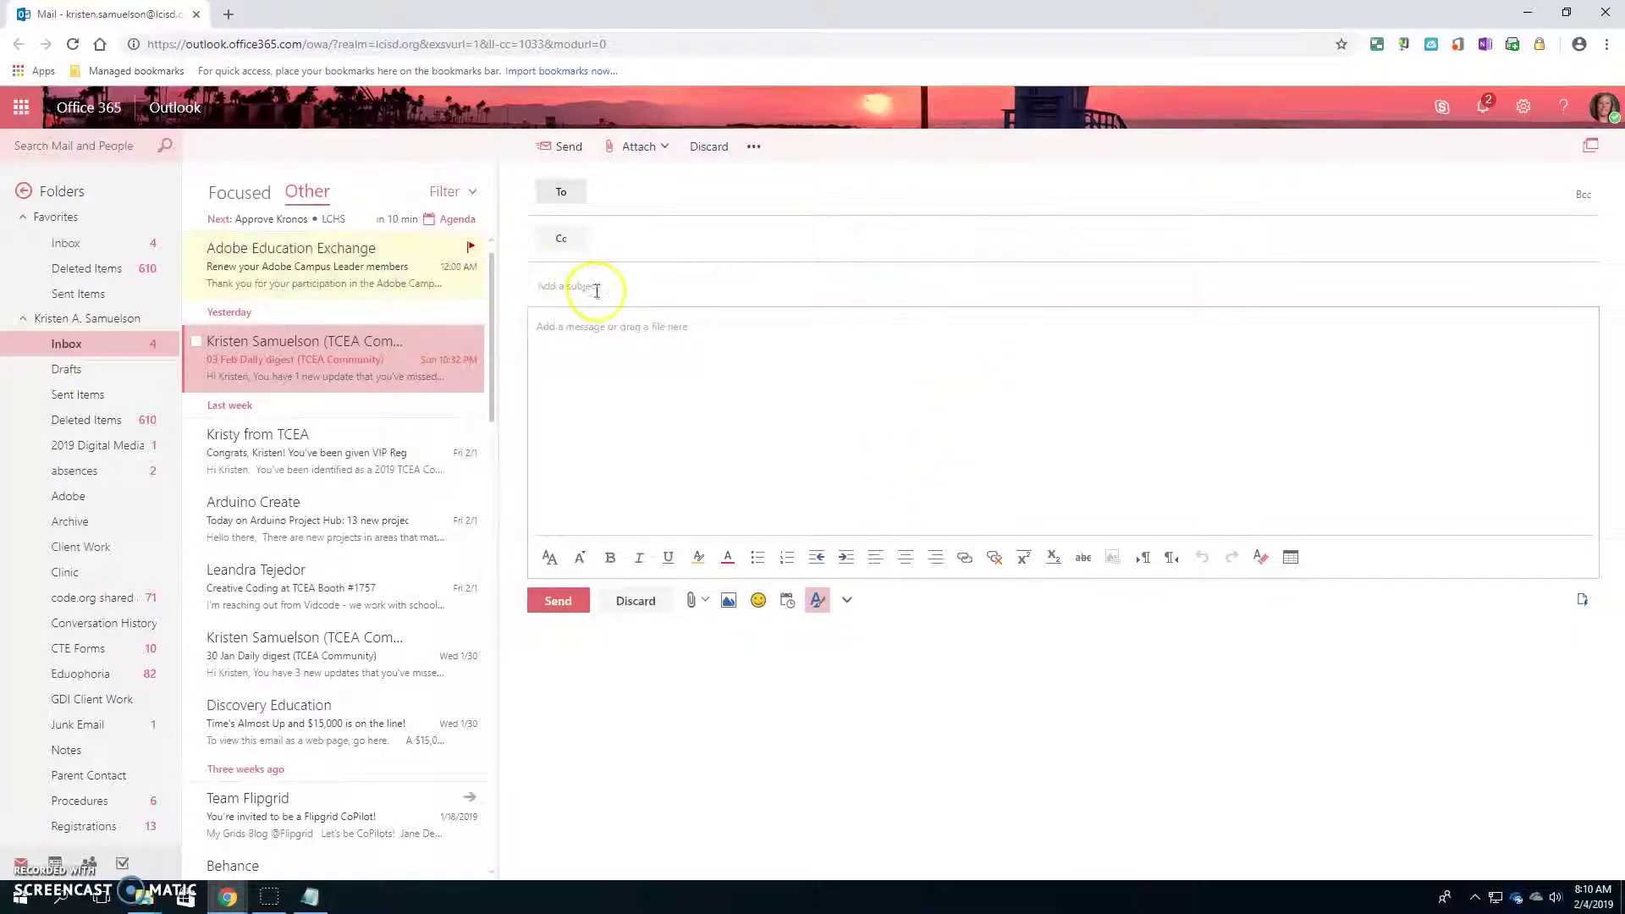
{"action": "left_click", "coordinate": [610, 285]}
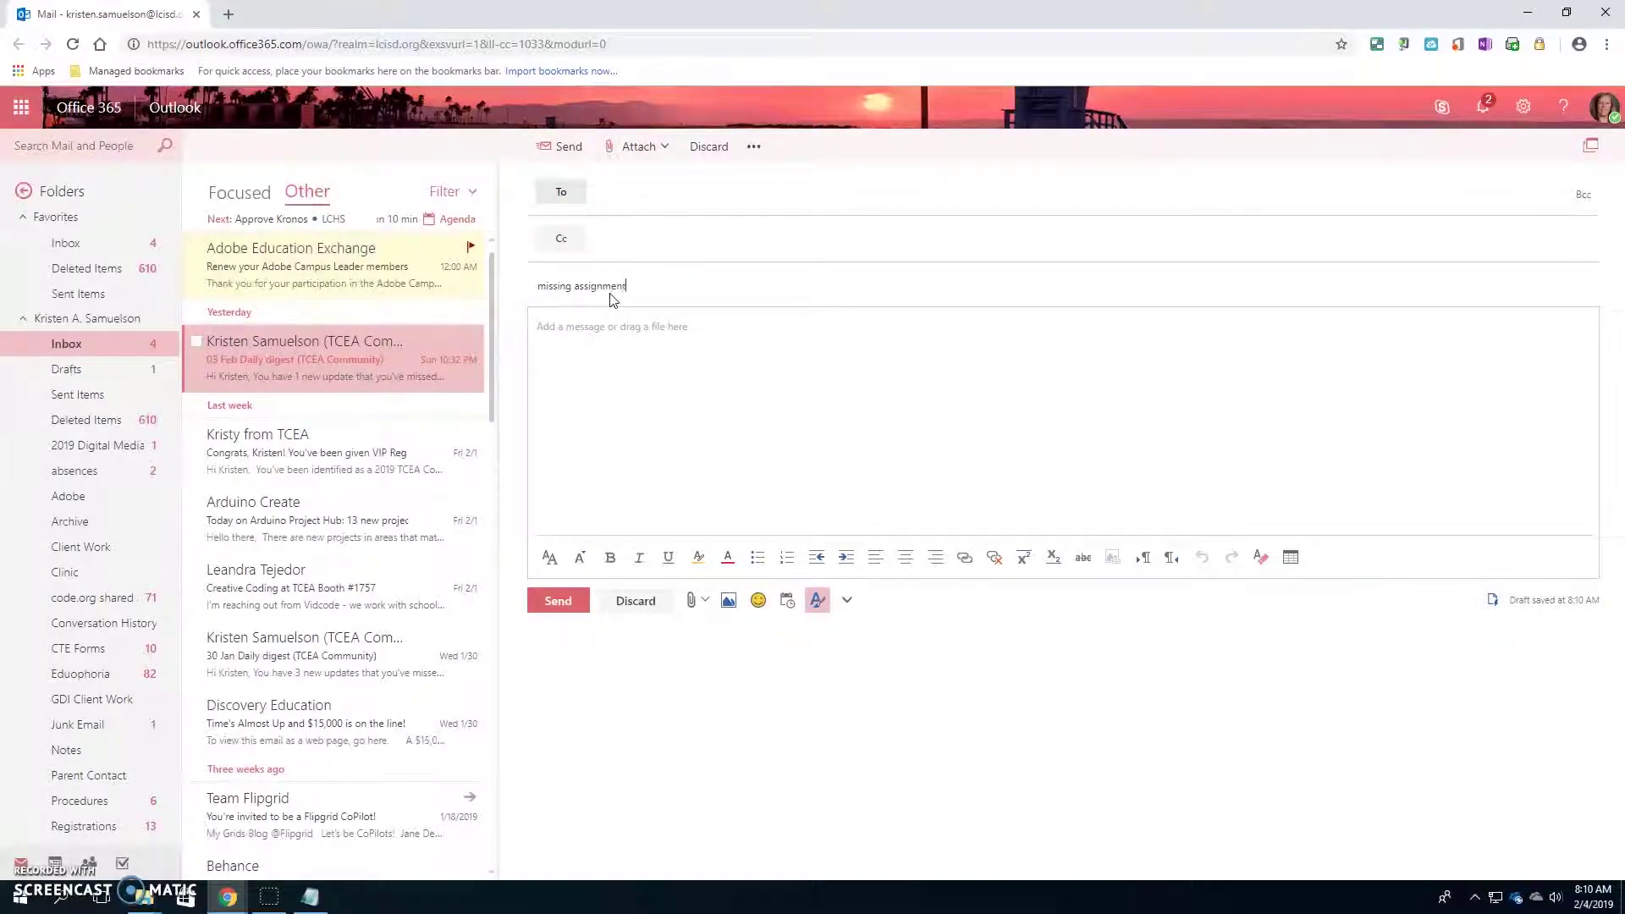
{"action": "left_click", "coordinate": [653, 348]}
{"action": "left_click", "coordinate": [716, 349]}
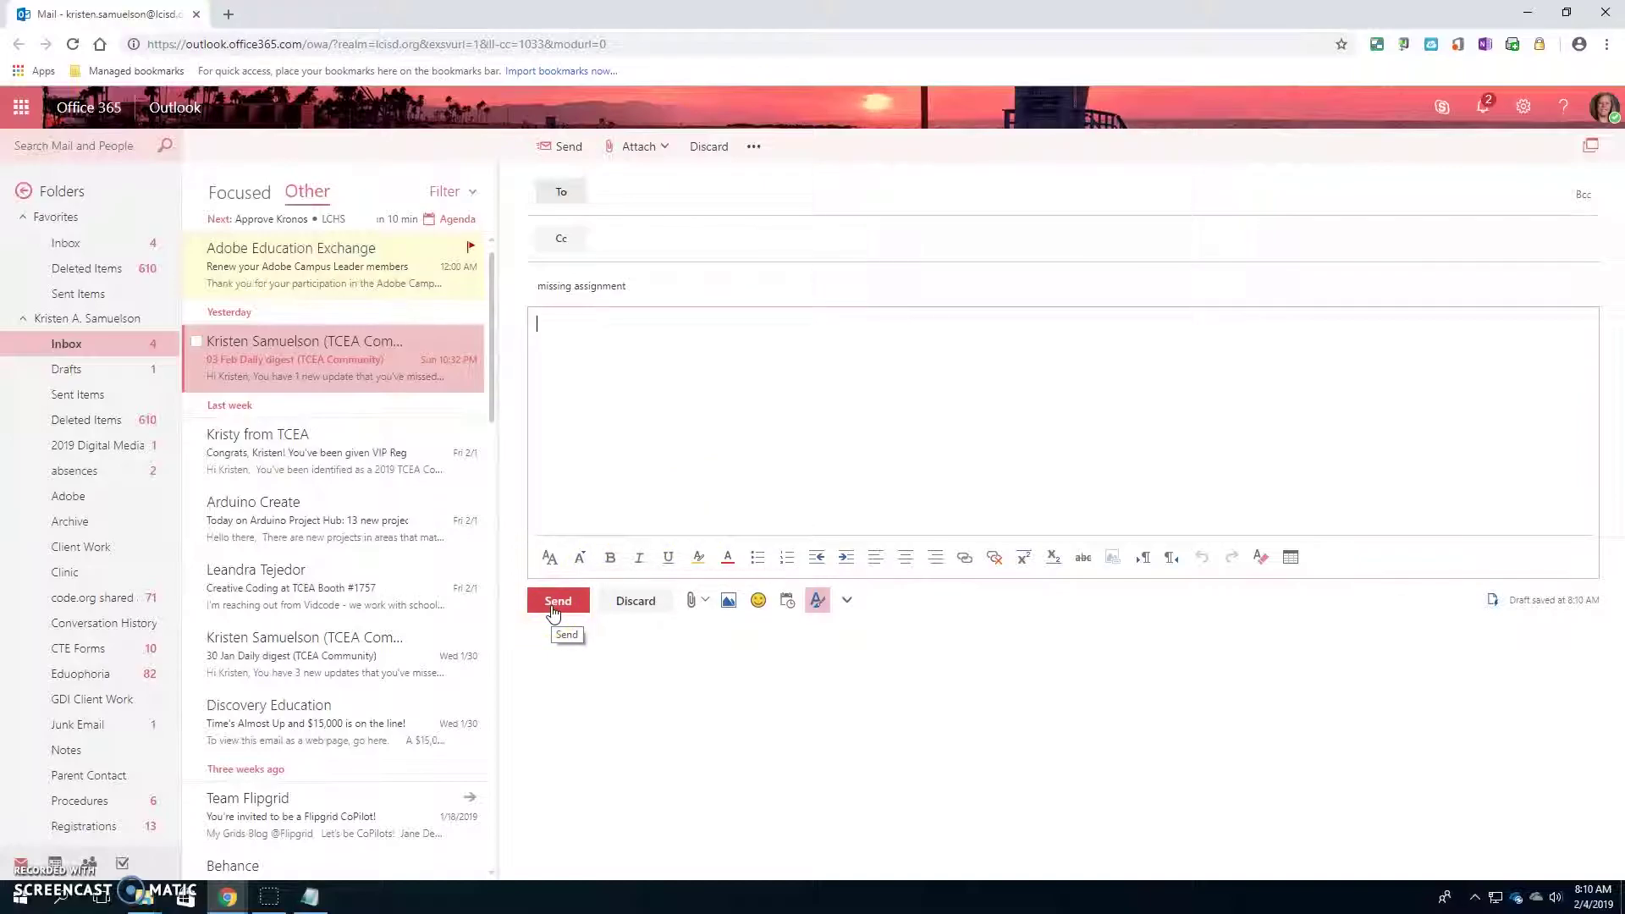
{"action": "left_click", "coordinate": [690, 602]}
{"action": "left_click", "coordinate": [692, 602]}
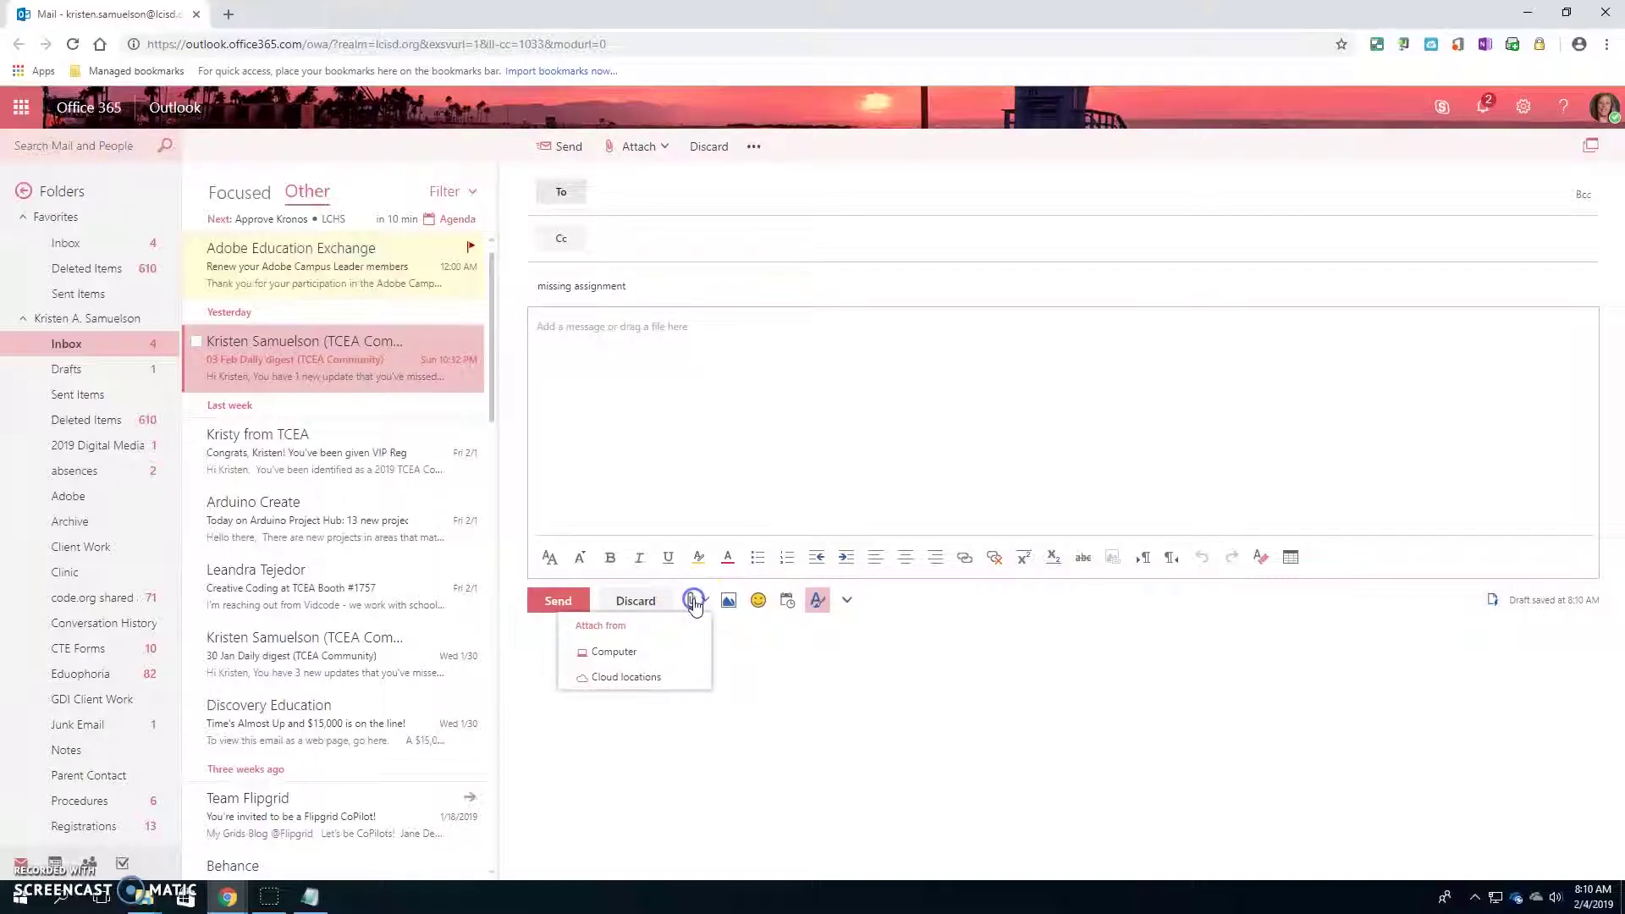
{"action": "left_click", "coordinate": [622, 660]}
{"action": "left_click", "coordinate": [761, 675]}
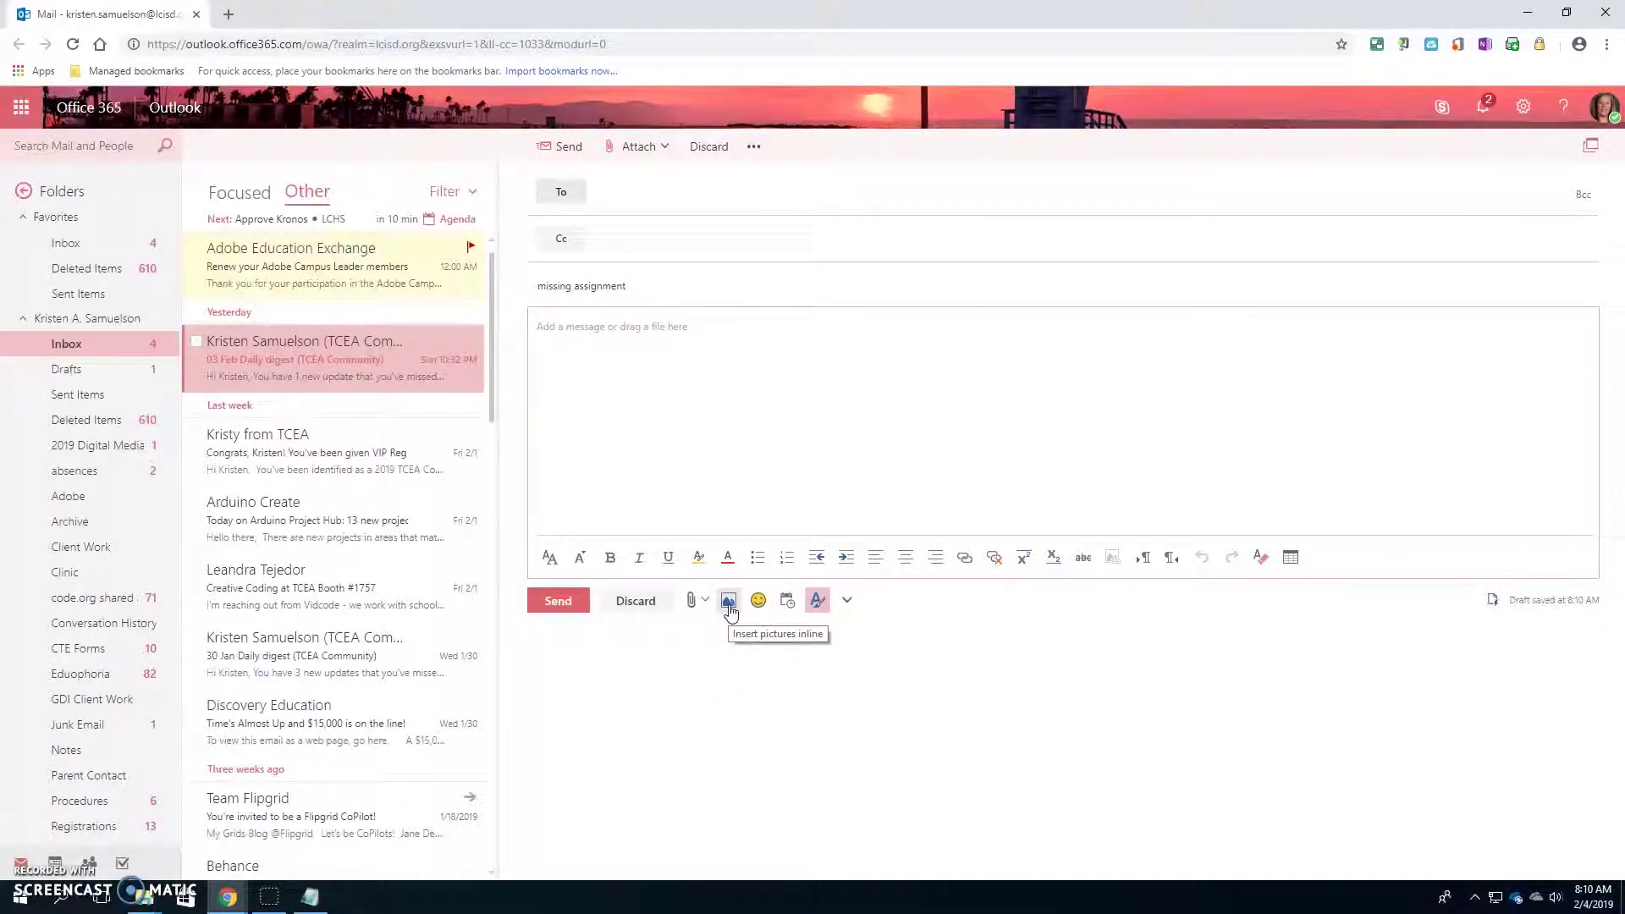
{"action": "left_click", "coordinate": [760, 602]}
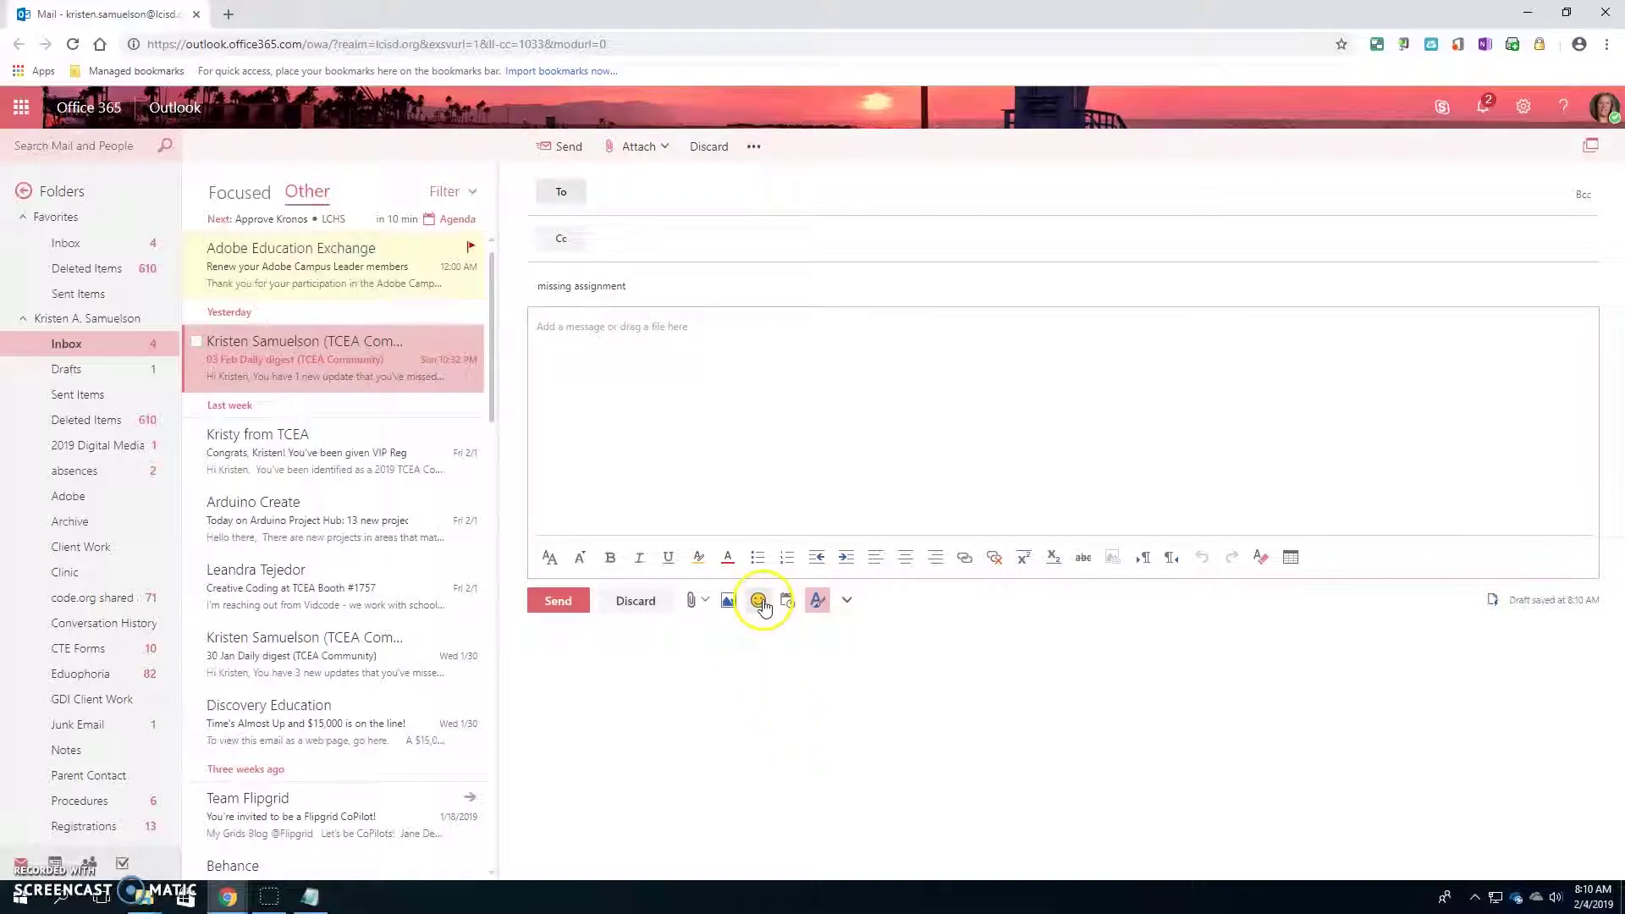
{"action": "left_click", "coordinate": [811, 738]}
{"action": "left_click", "coordinate": [816, 492]}
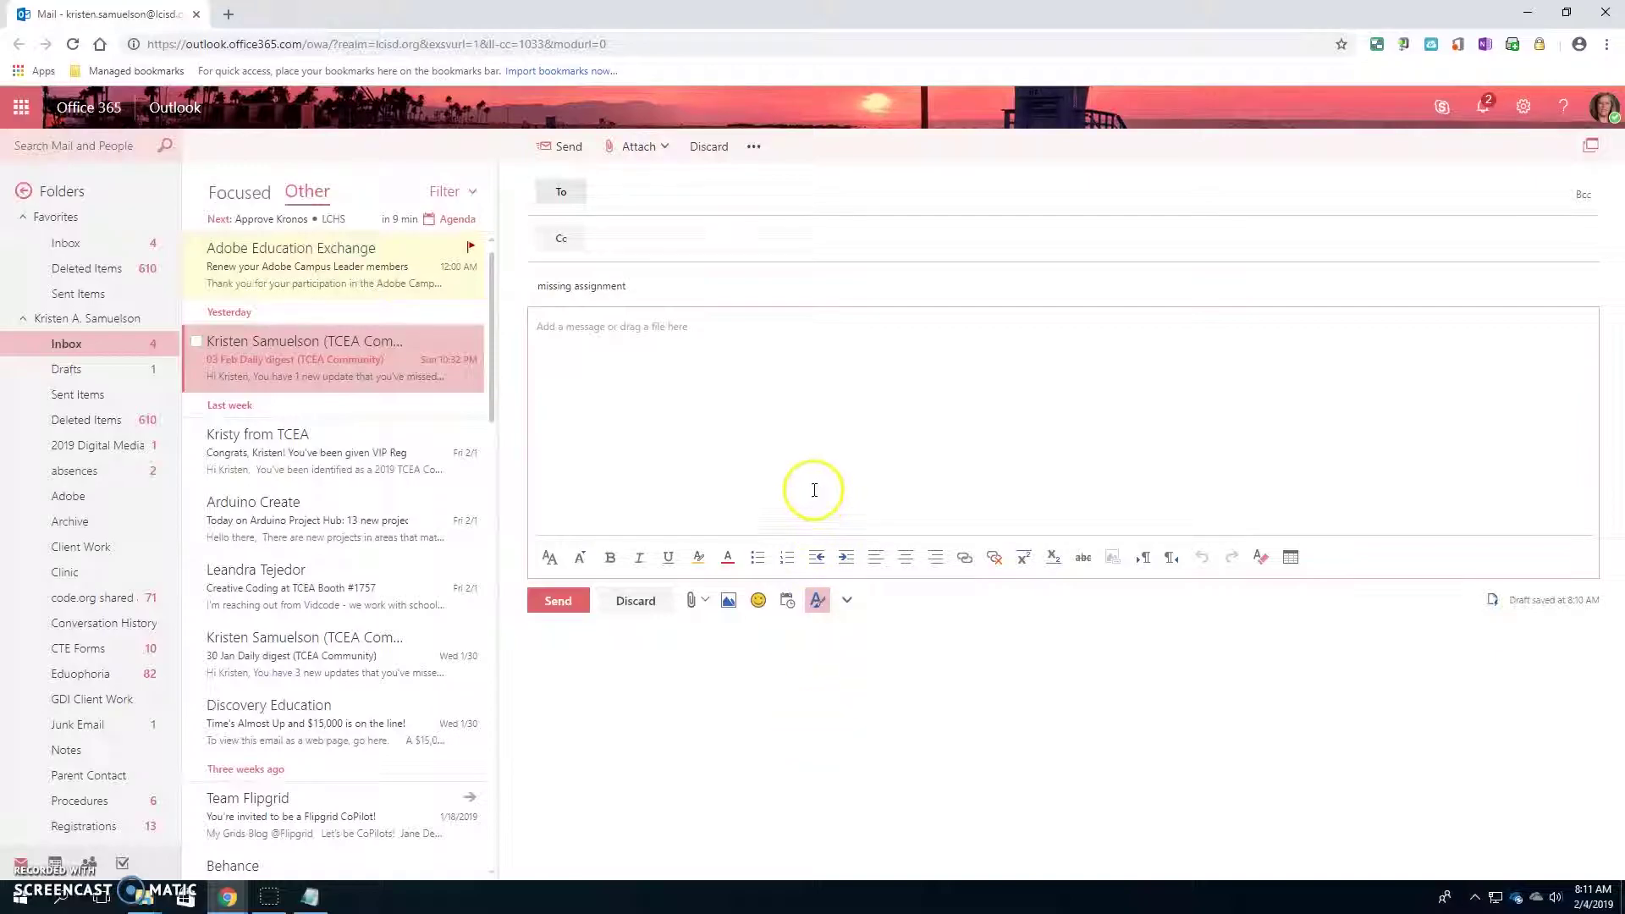
{"action": "left_click", "coordinate": [694, 605]}
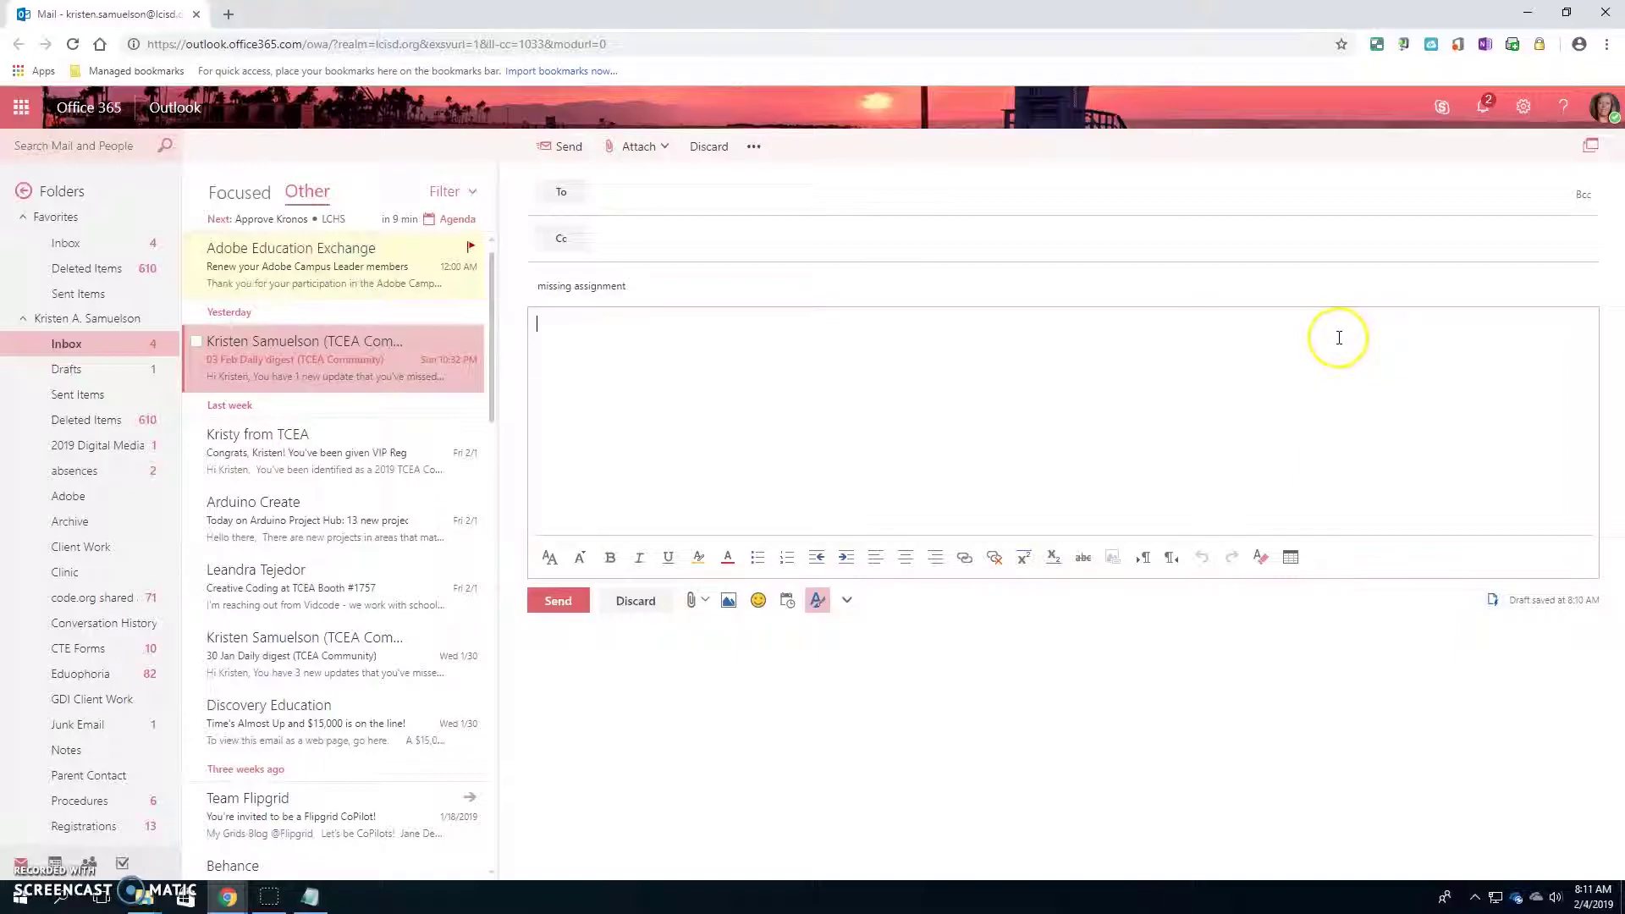
- Go to the Office 365 home page via the app launcher and open Word Online
{"action": "left_click", "coordinate": [21, 108]}
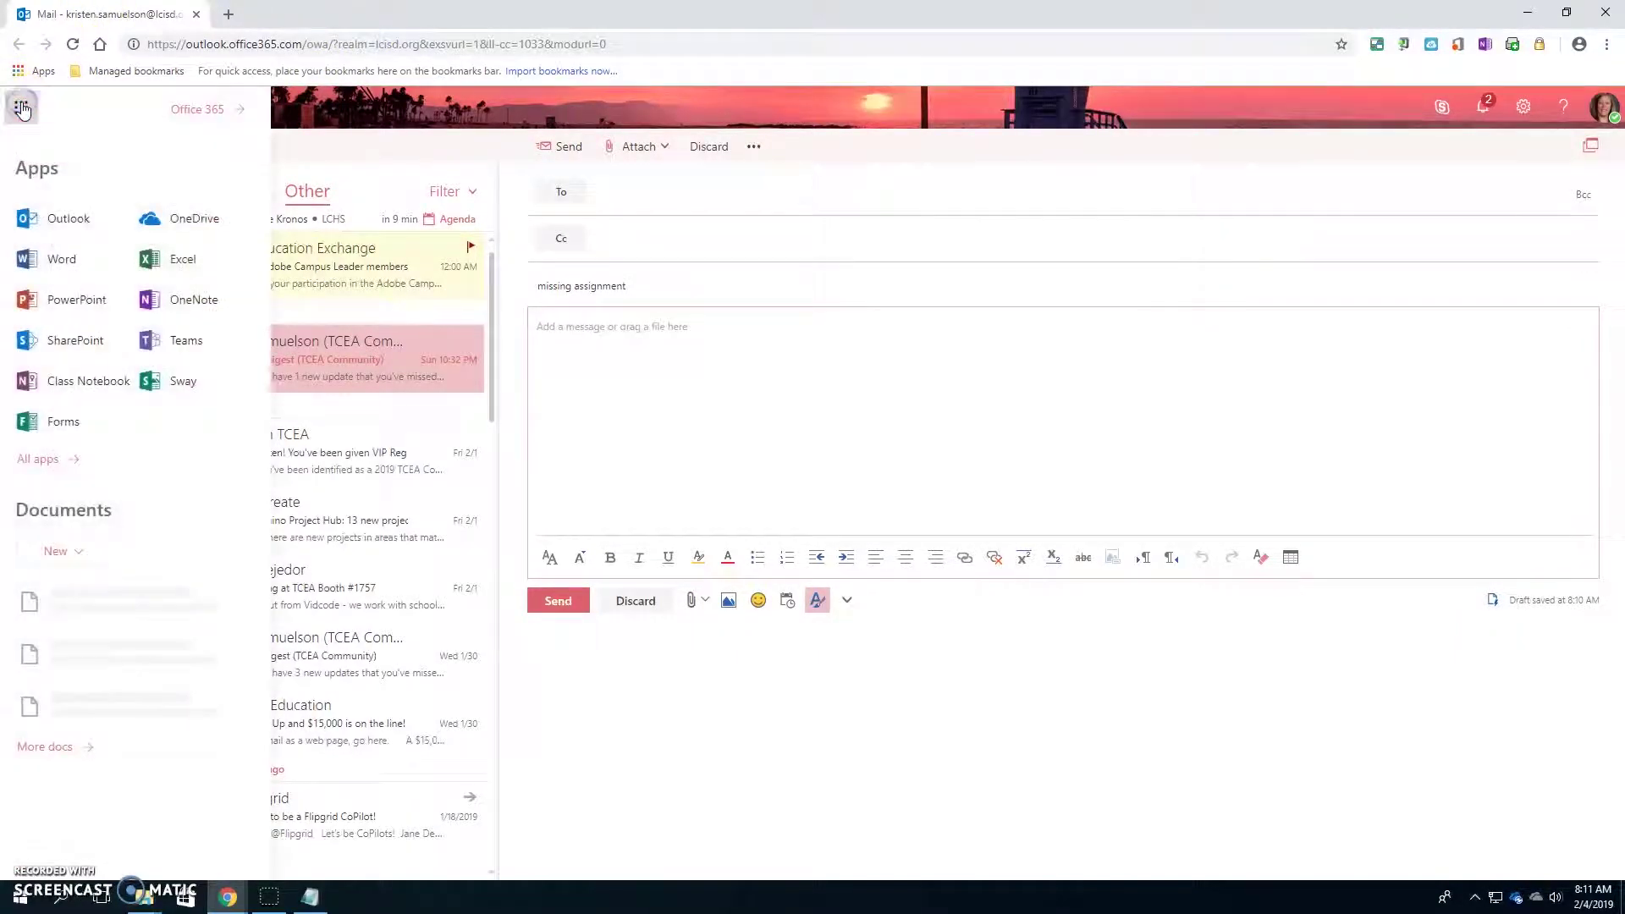
{"action": "left_click", "coordinate": [203, 109]}
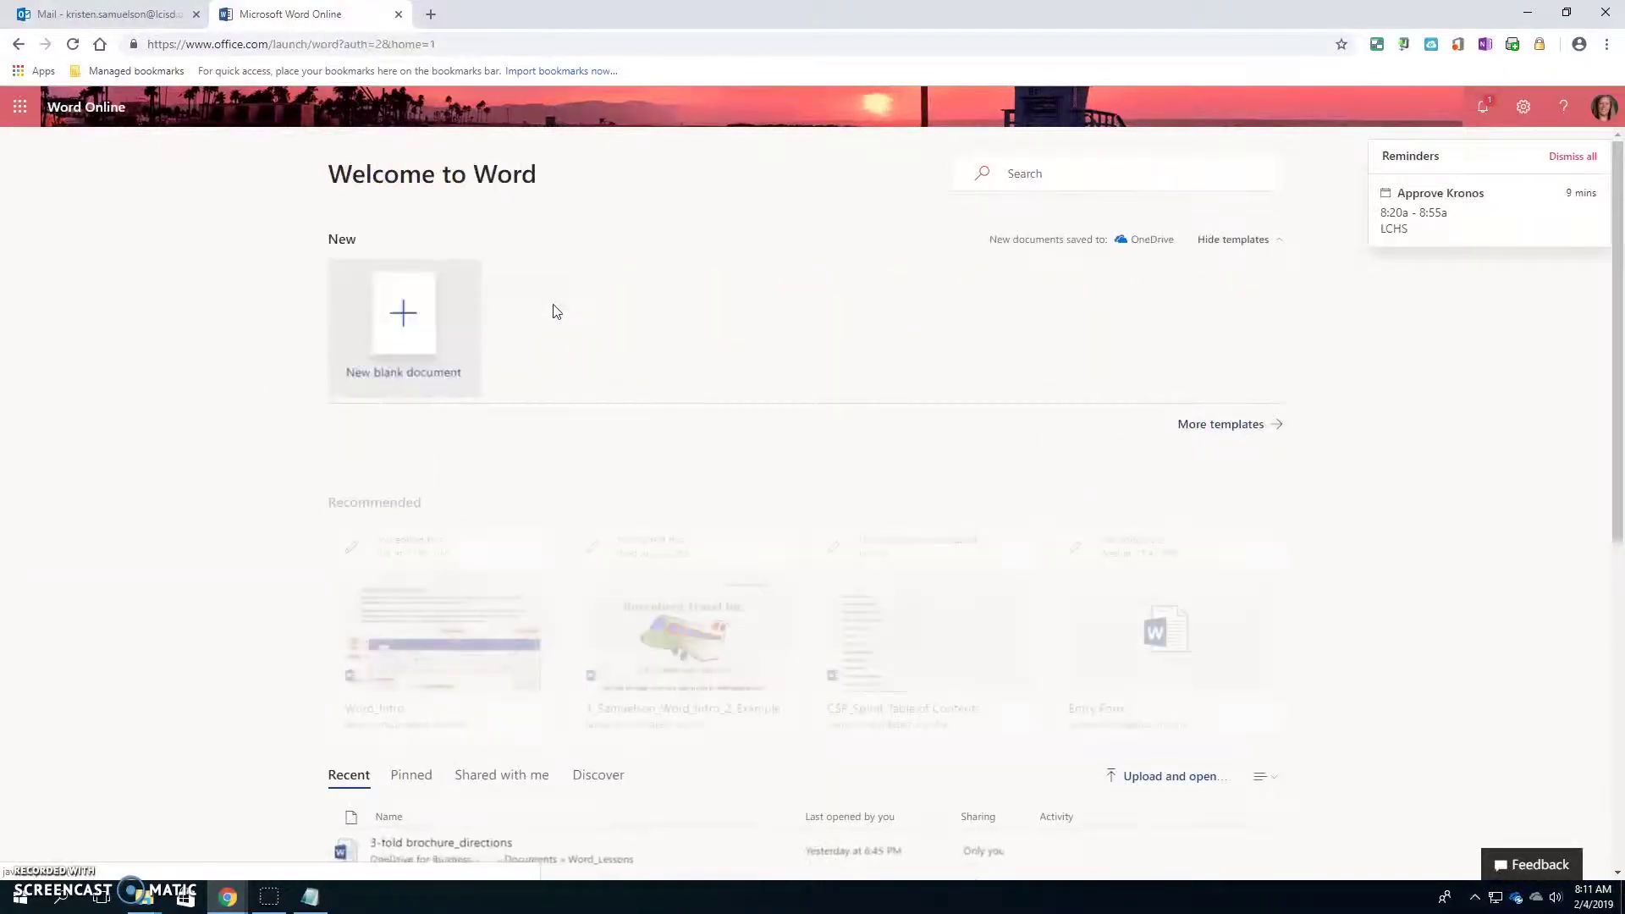
{"action": "left_click", "coordinate": [421, 312]}
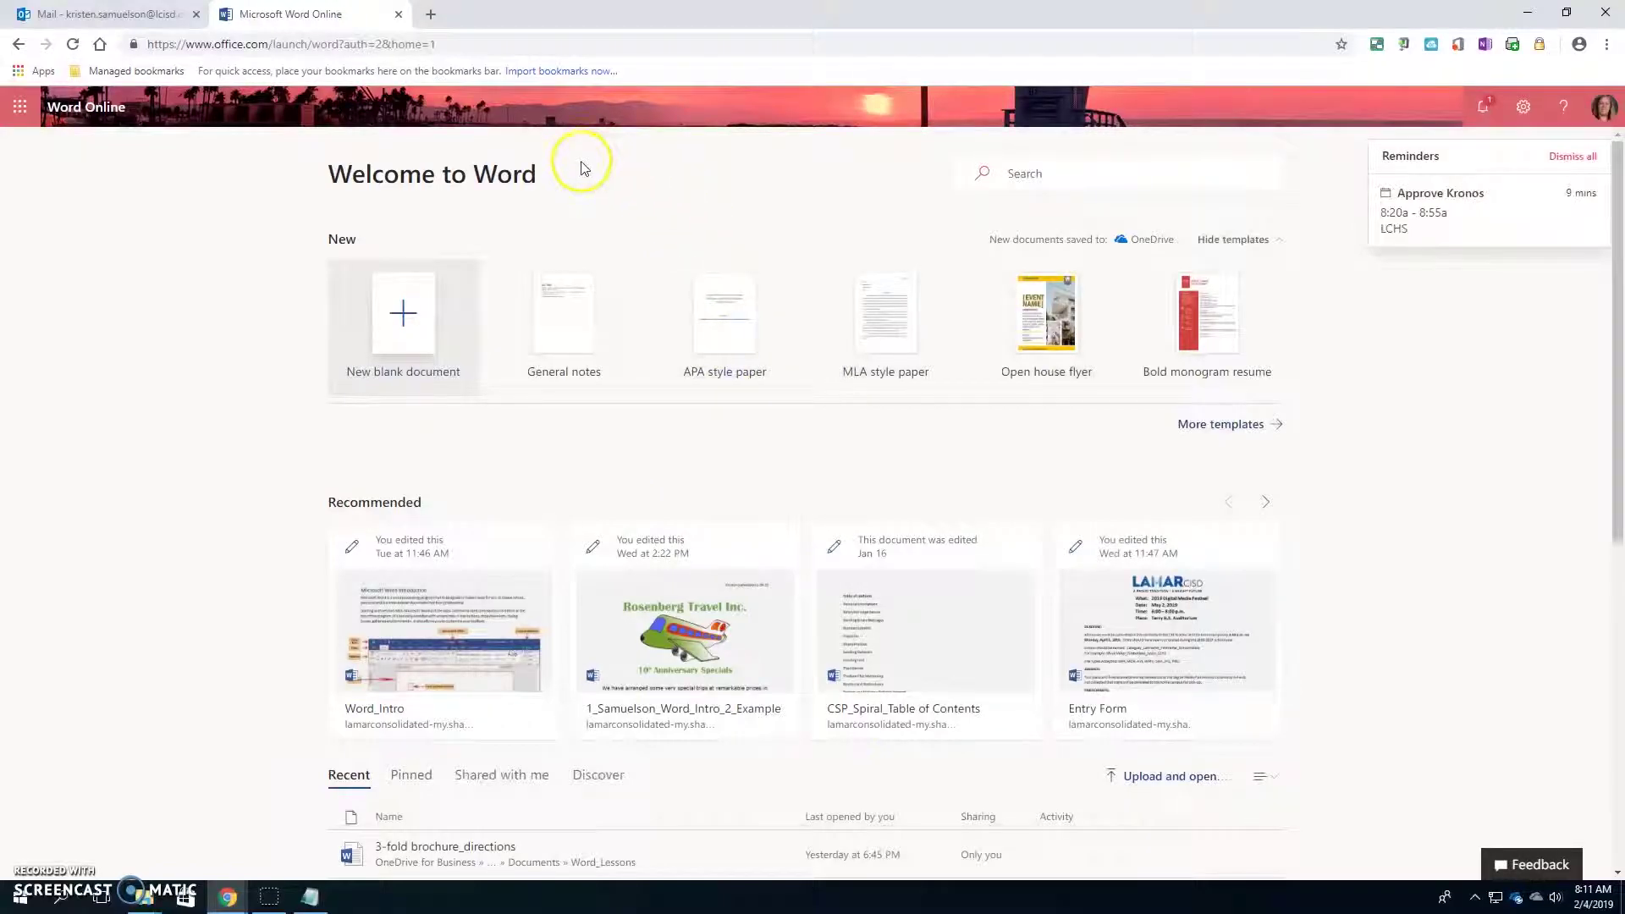
- Create a blank Word document and browse its Insert, Page Layout, References, Review, View and File menus
{"action": "left_click", "coordinate": [403, 313]}
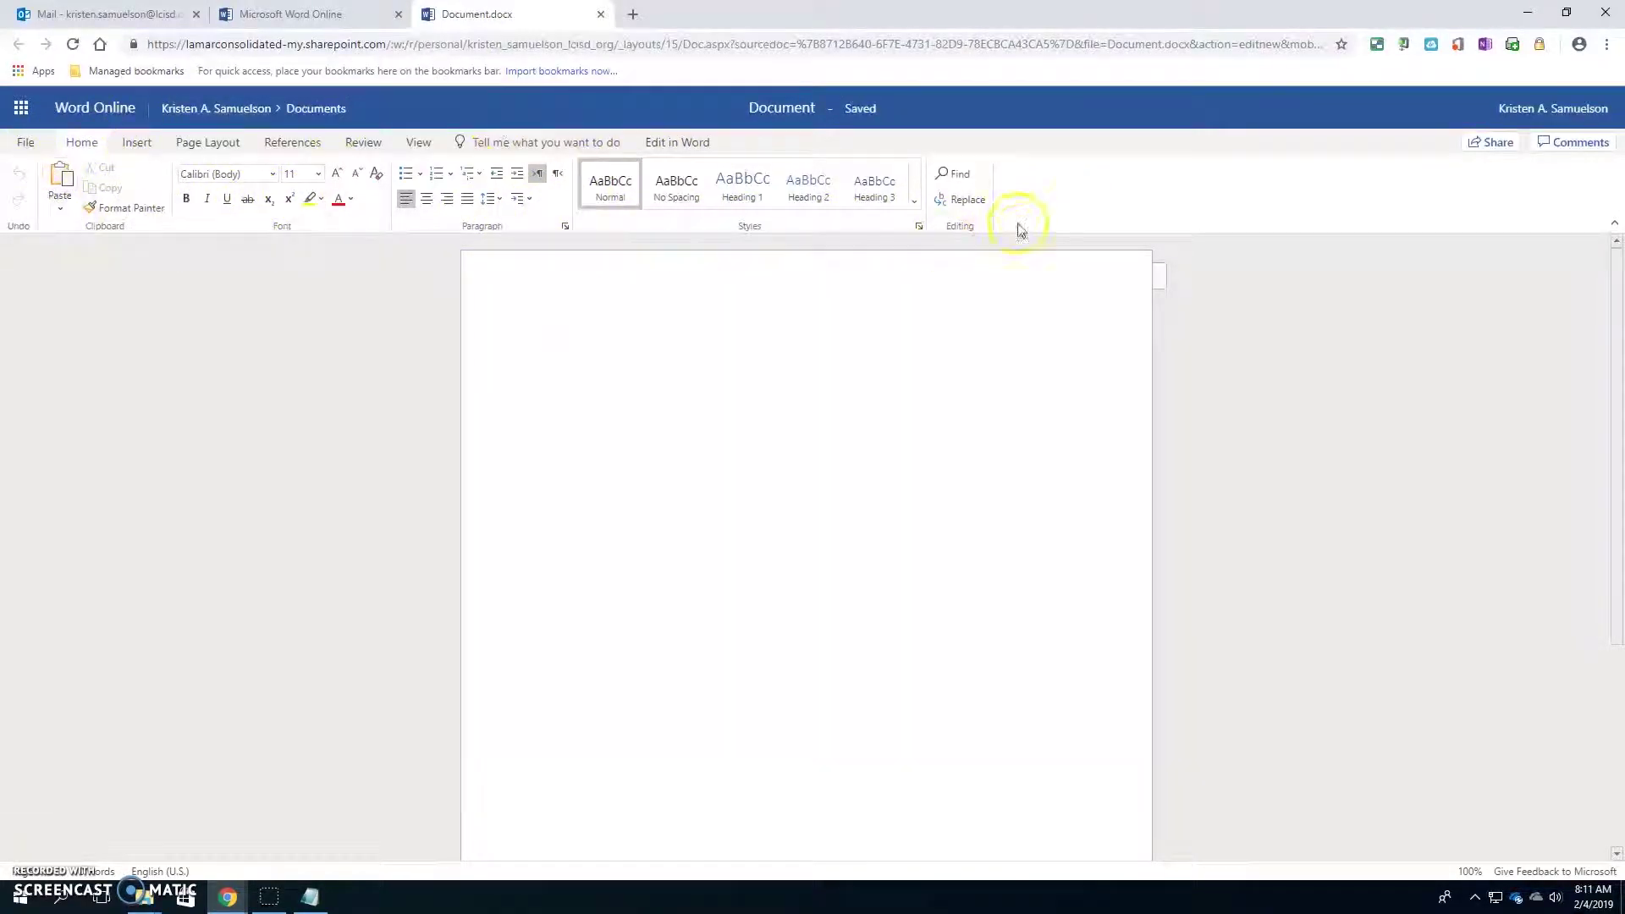
{"action": "left_click", "coordinate": [129, 143]}
{"action": "left_click", "coordinate": [207, 143]}
{"action": "left_click", "coordinate": [298, 142]}
{"action": "left_click", "coordinate": [360, 142]}
{"action": "left_click", "coordinate": [412, 146]}
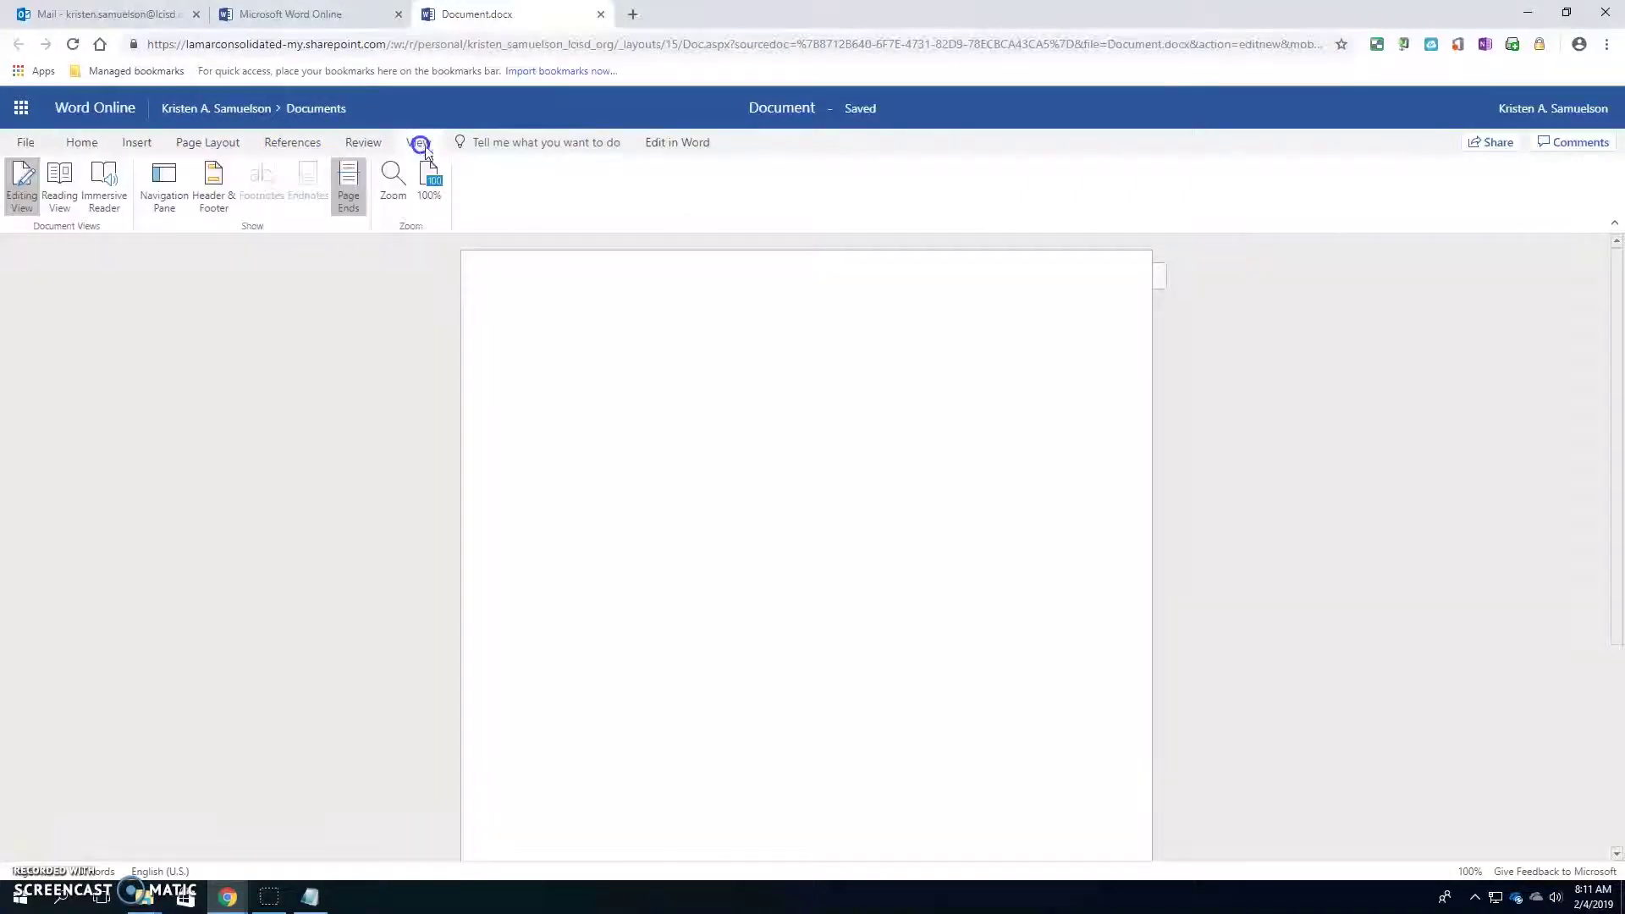
{"action": "left_click", "coordinate": [32, 144]}
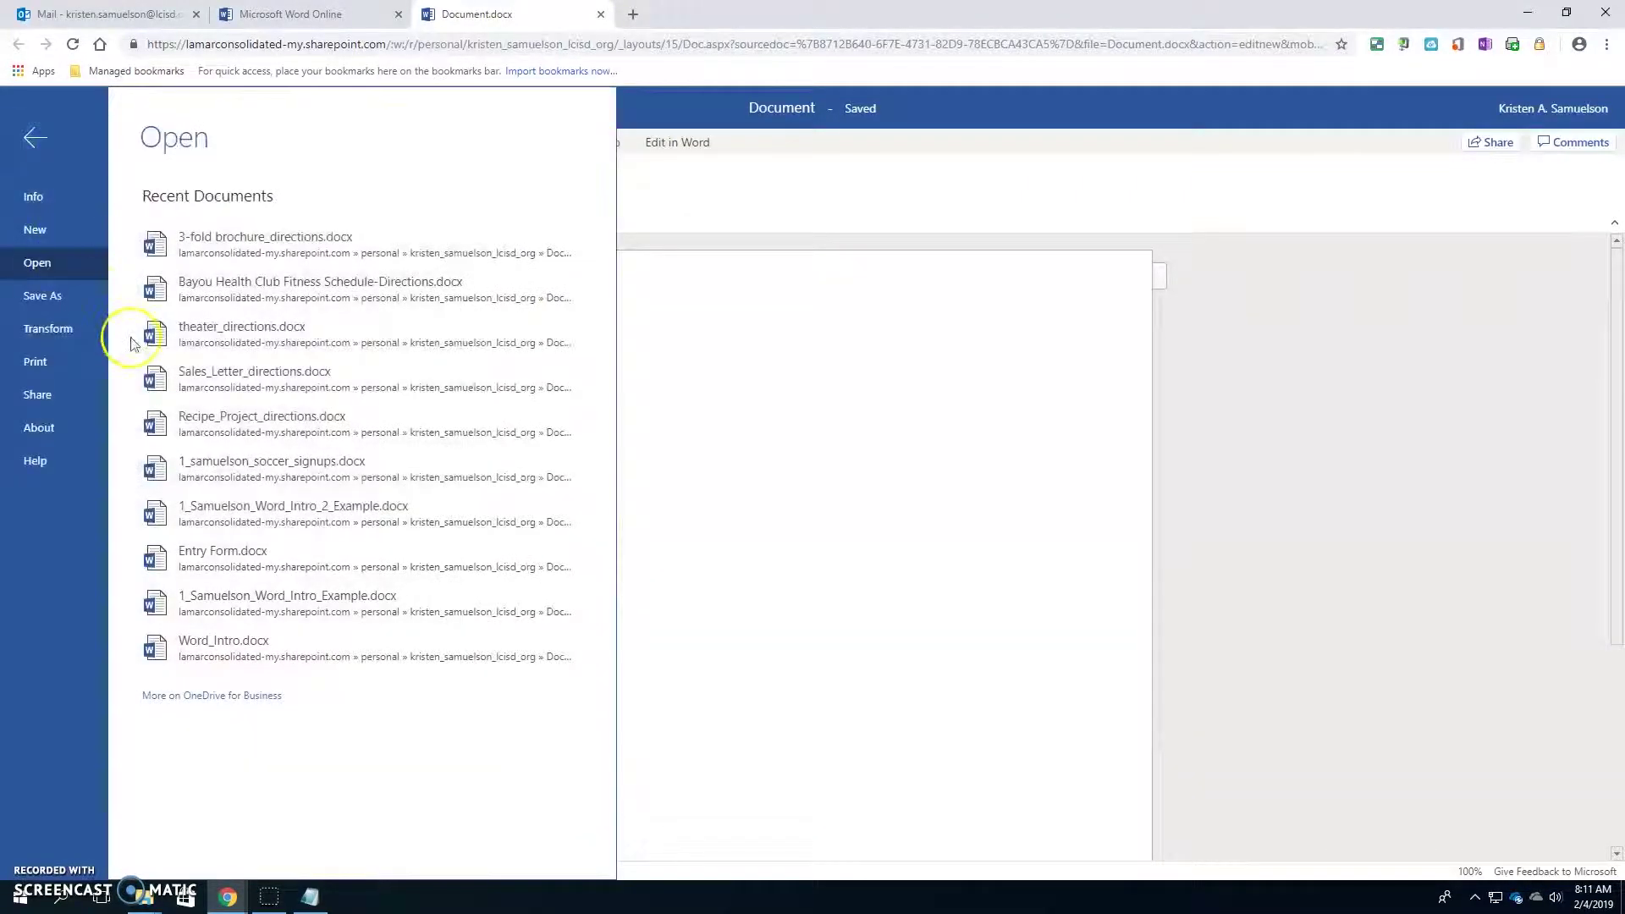
{"action": "left_click", "coordinate": [723, 524]}
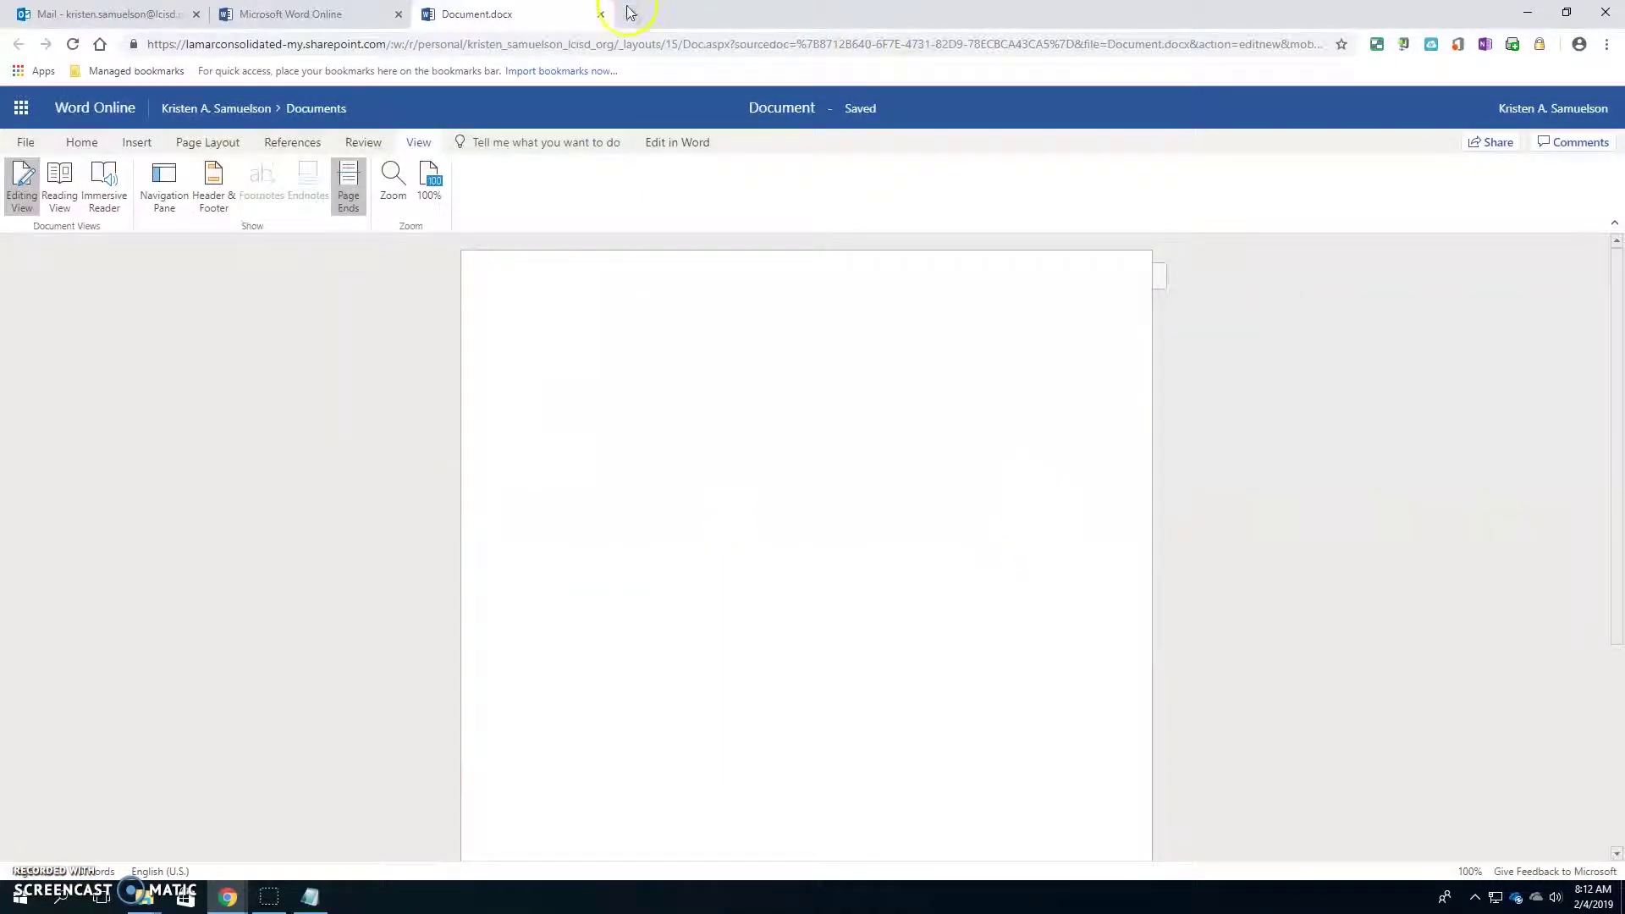
- Close Document, create a new blank Excel workbook via Office 365 home, then close Book
{"action": "left_click", "coordinate": [603, 14]}
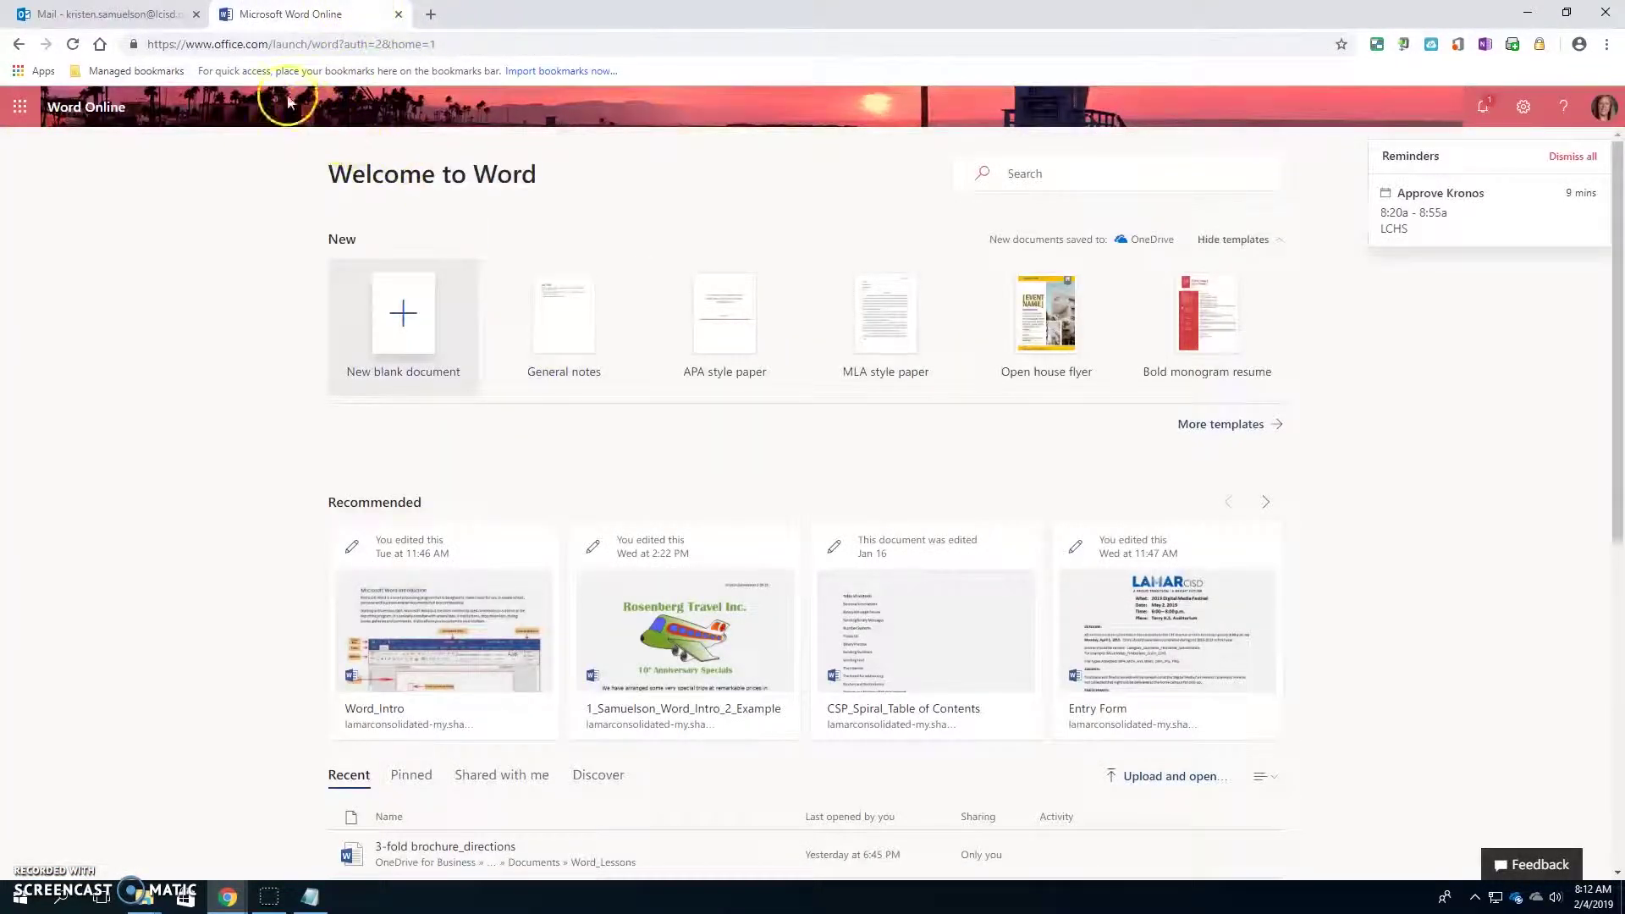
{"action": "left_click", "coordinate": [19, 108]}
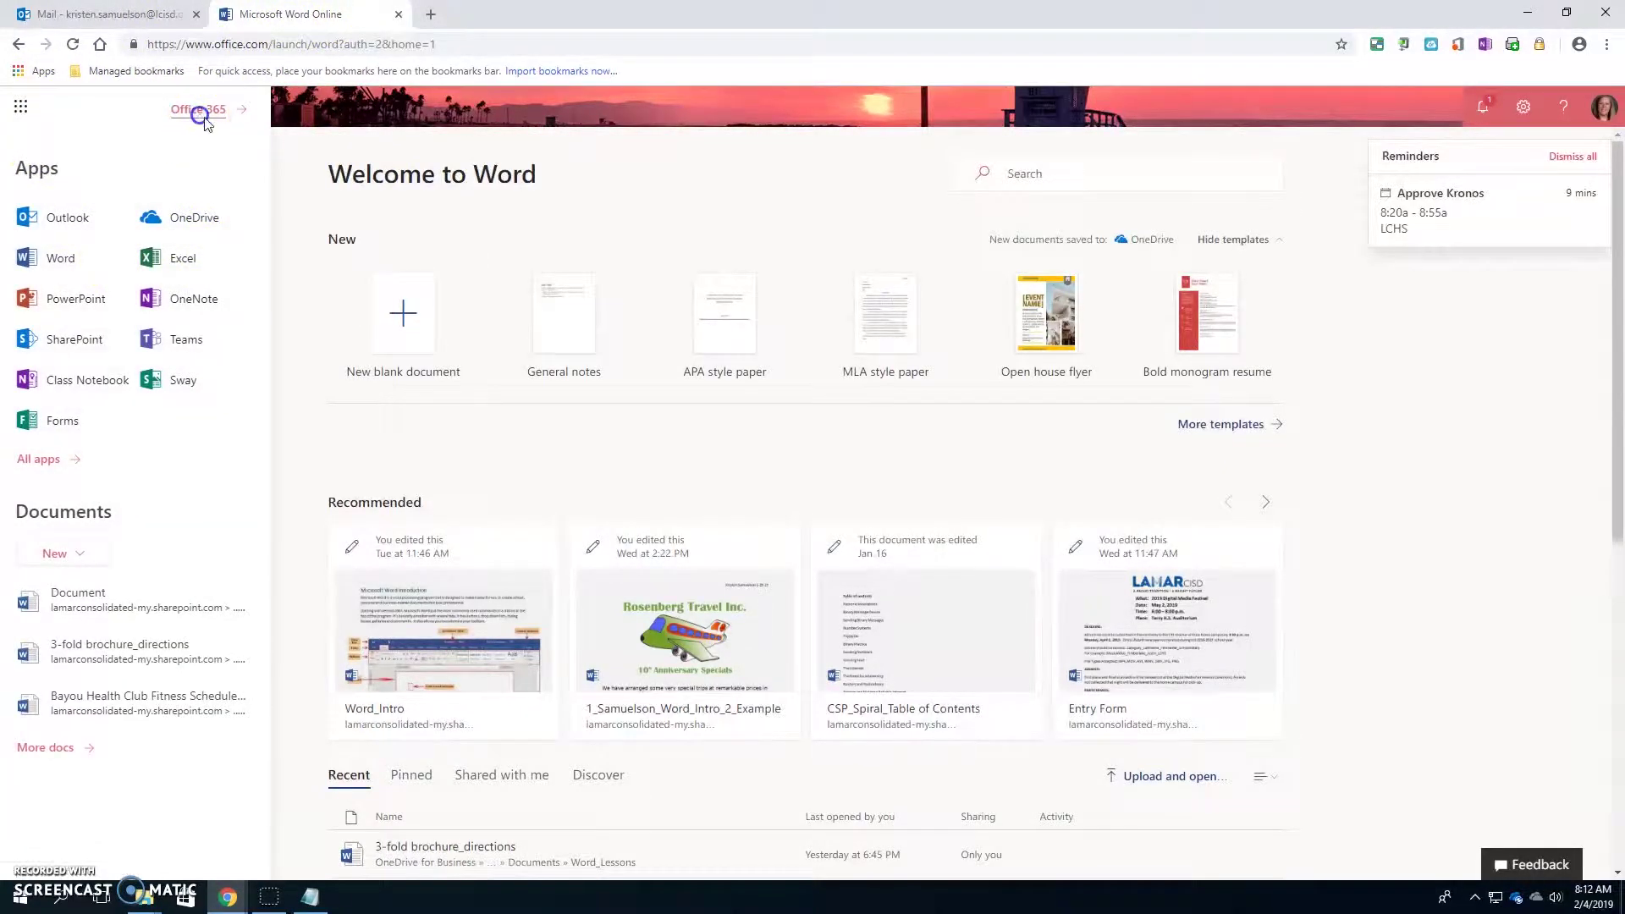
{"action": "left_click", "coordinate": [200, 108]}
{"action": "left_click", "coordinate": [628, 300]}
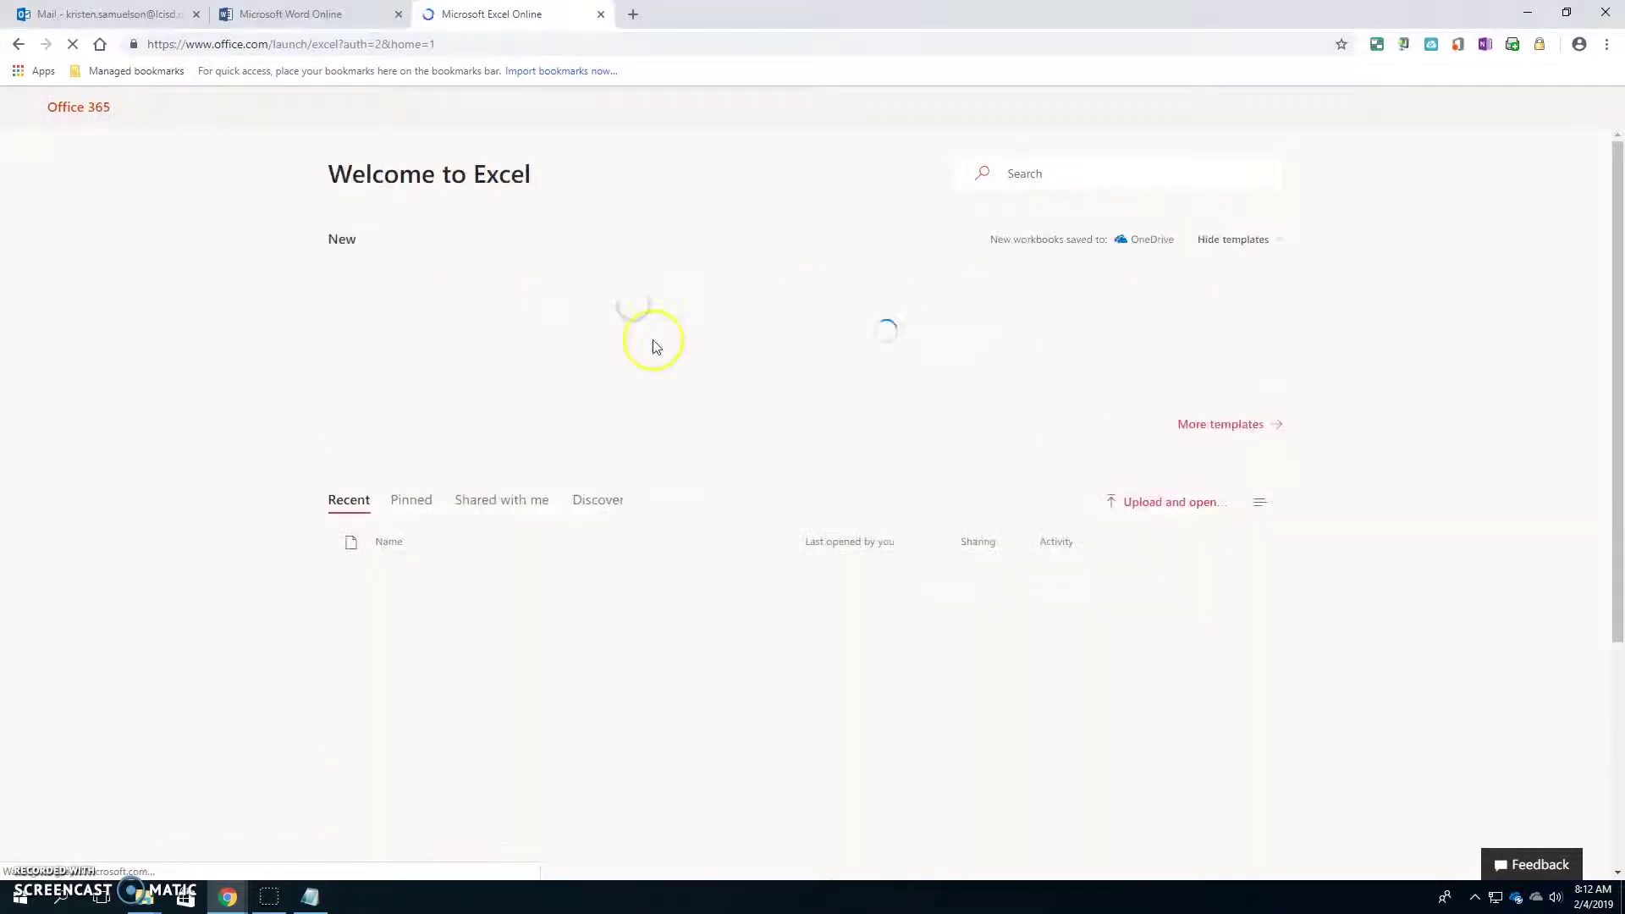
{"action": "left_click", "coordinate": [404, 334]}
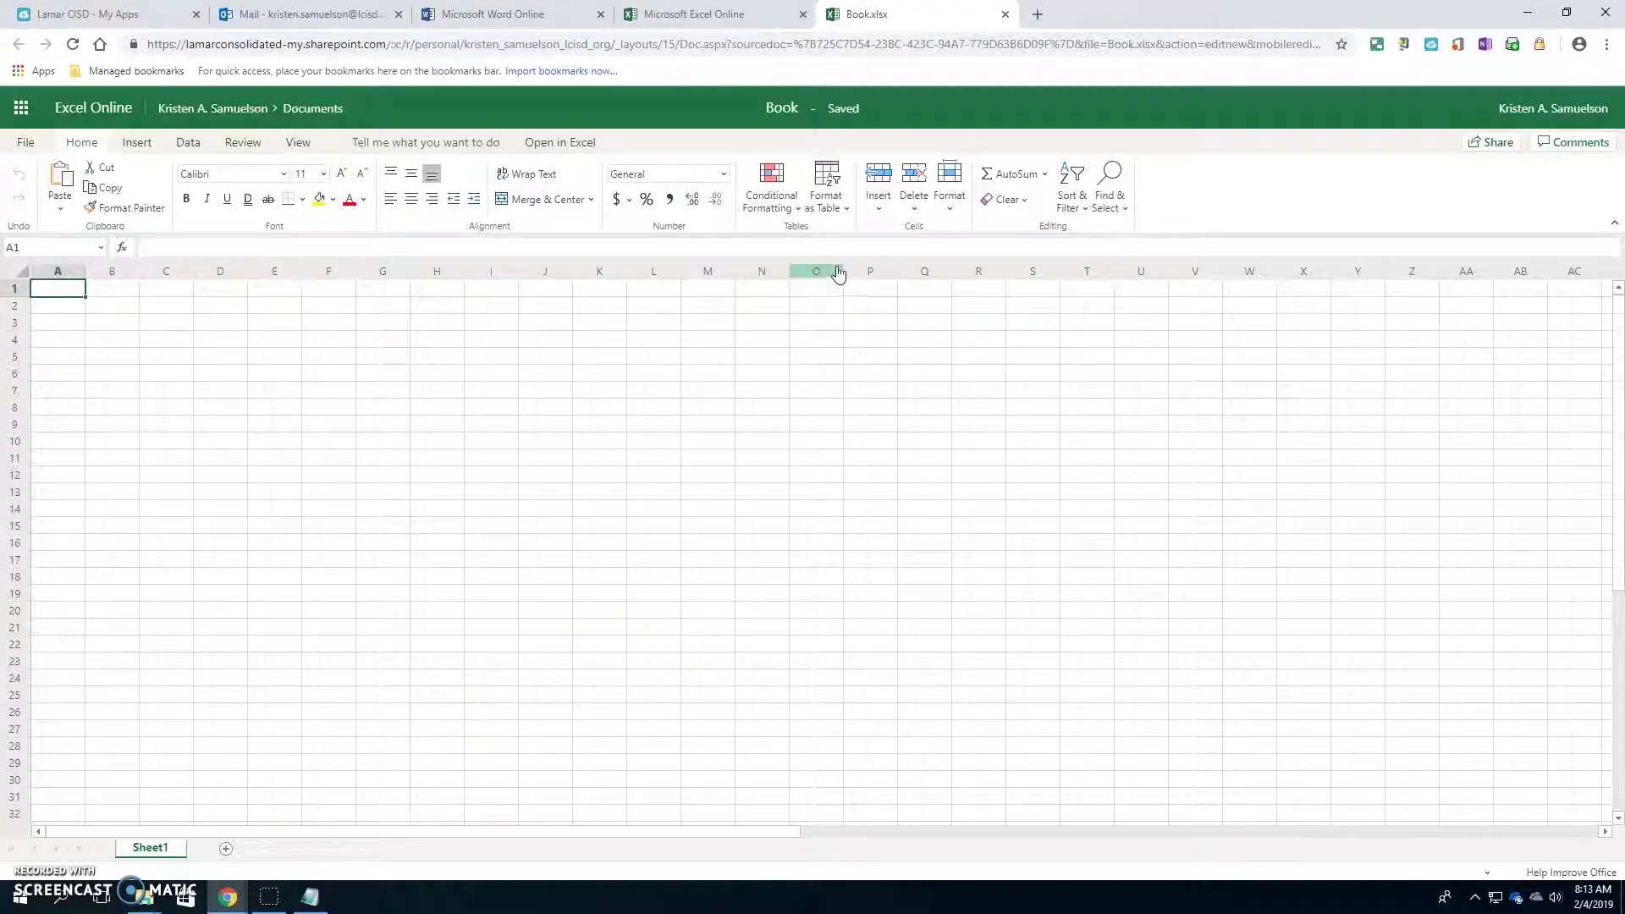
{"action": "left_click", "coordinate": [1005, 14]}
- Close the Excel, Word and mail tabs and return to the Lamar CISD My Apps tab
{"action": "left_click", "coordinate": [803, 14]}
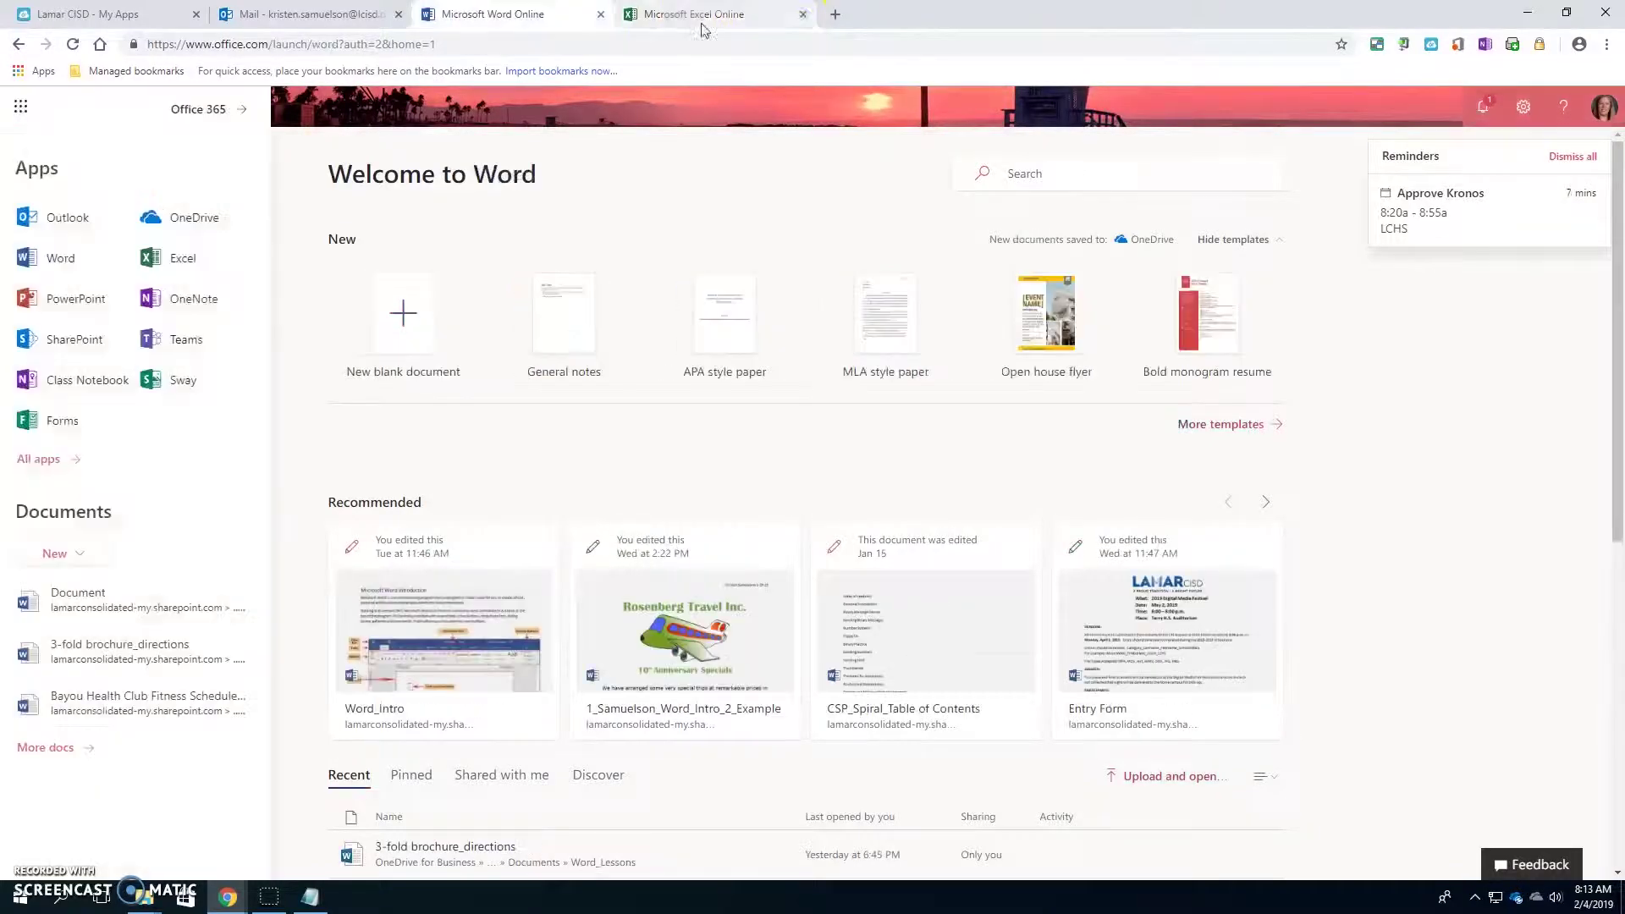
{"action": "left_click", "coordinate": [602, 14]}
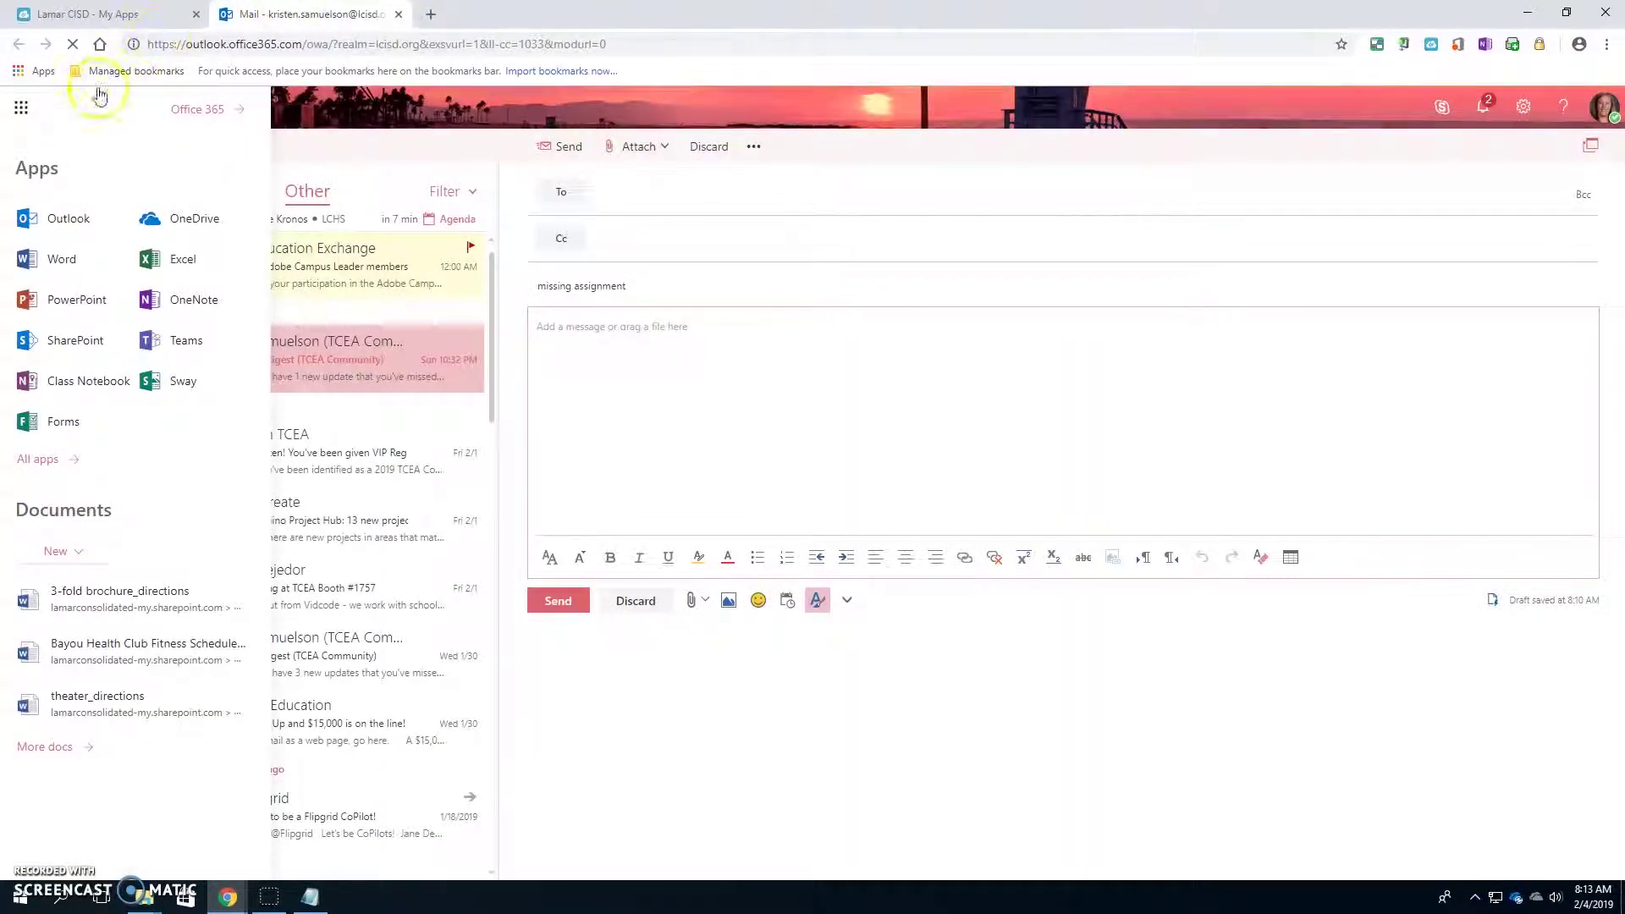
{"action": "left_click", "coordinate": [199, 110]}
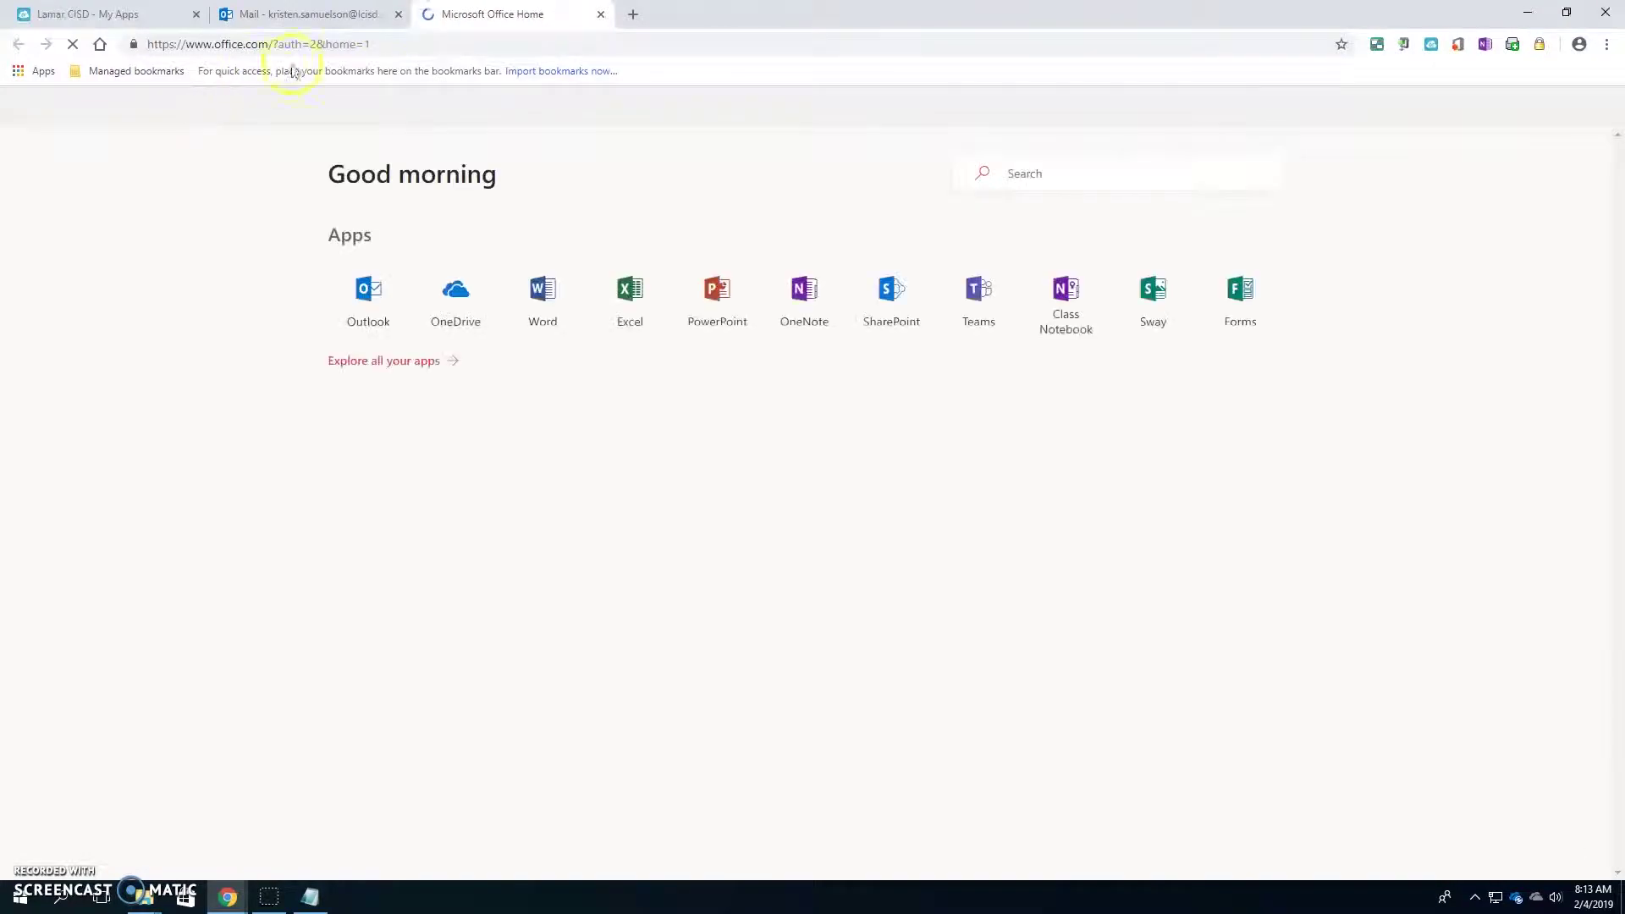
{"action": "left_click", "coordinate": [398, 14]}
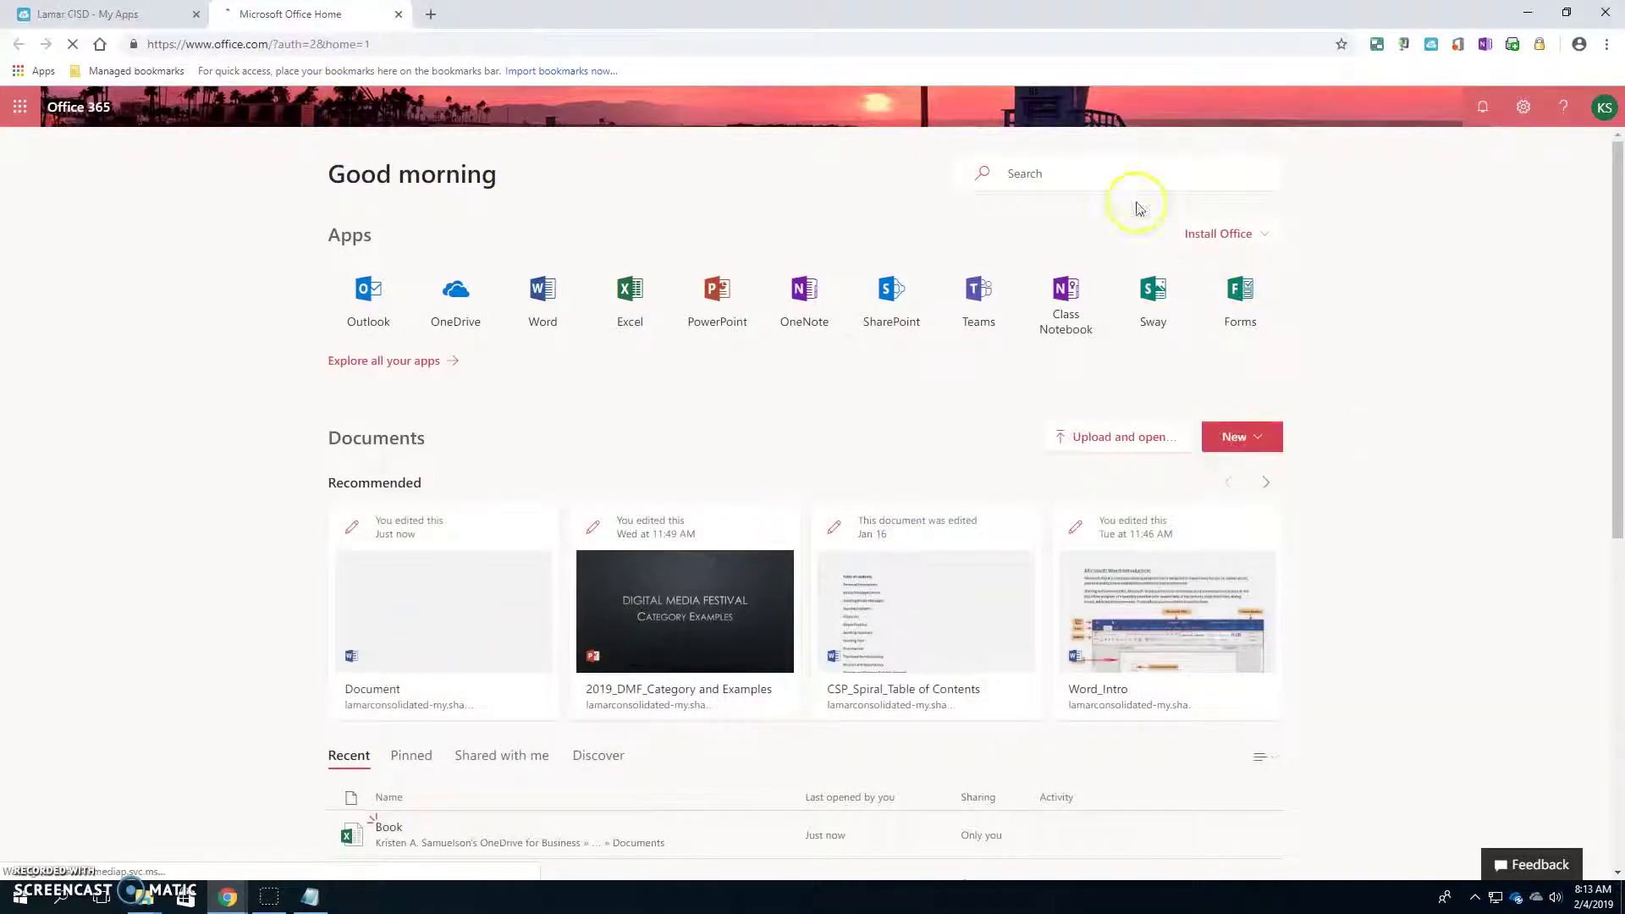
{"action": "left_click", "coordinate": [115, 17]}
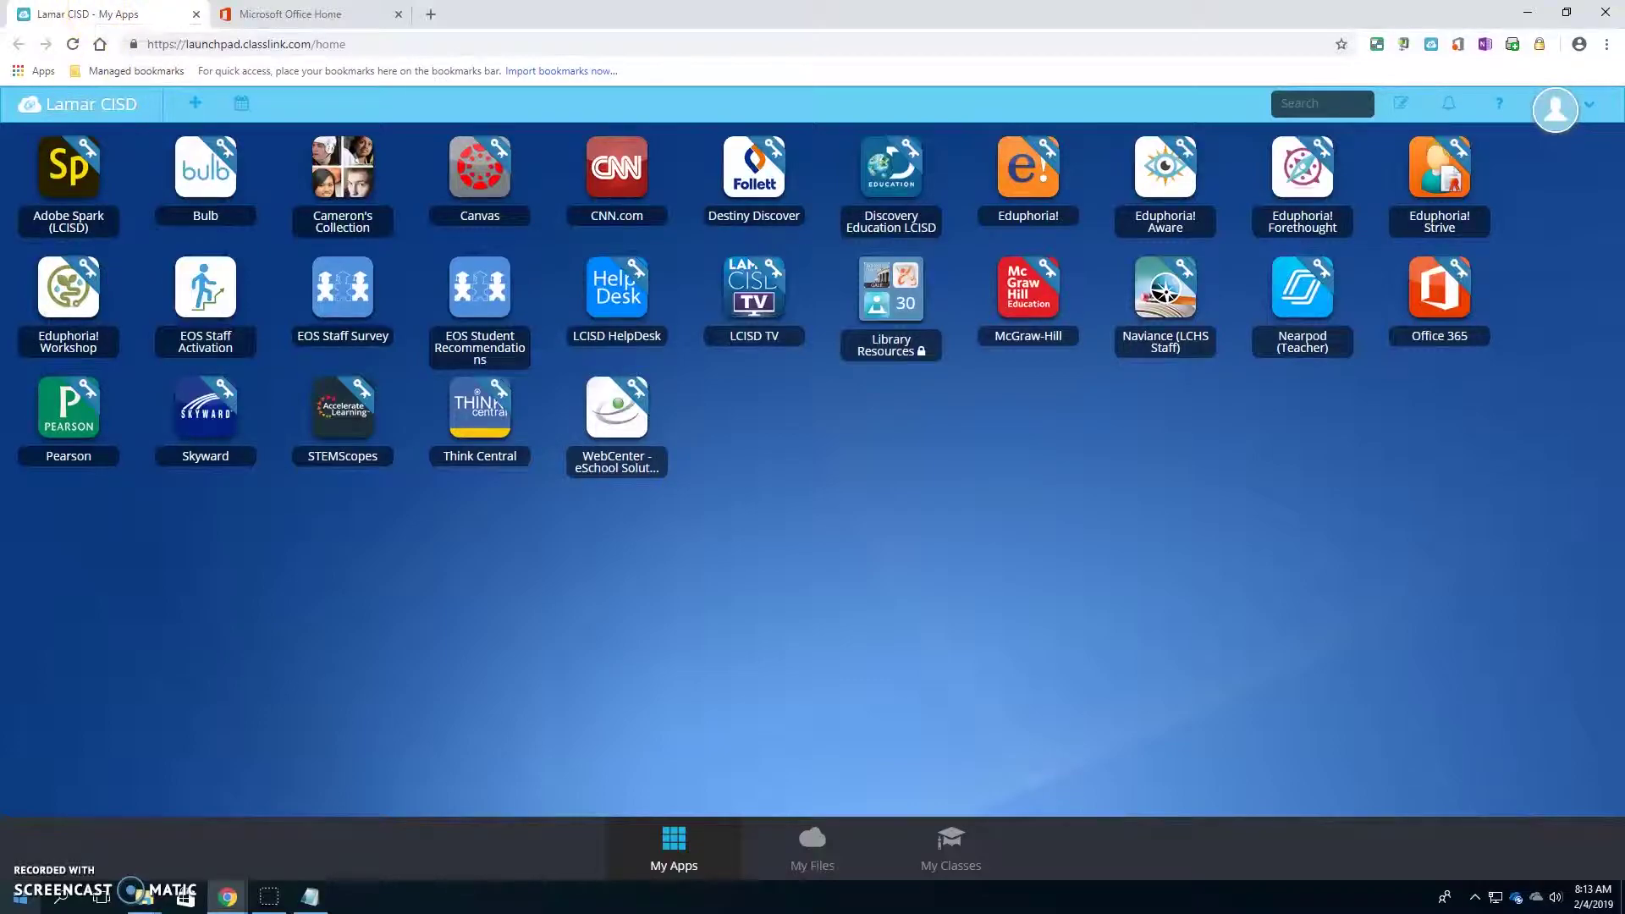
- Launch Canvas from the Canvas tile on the ClassLink My Apps launchpad
{"action": "left_click", "coordinate": [7, 907]}
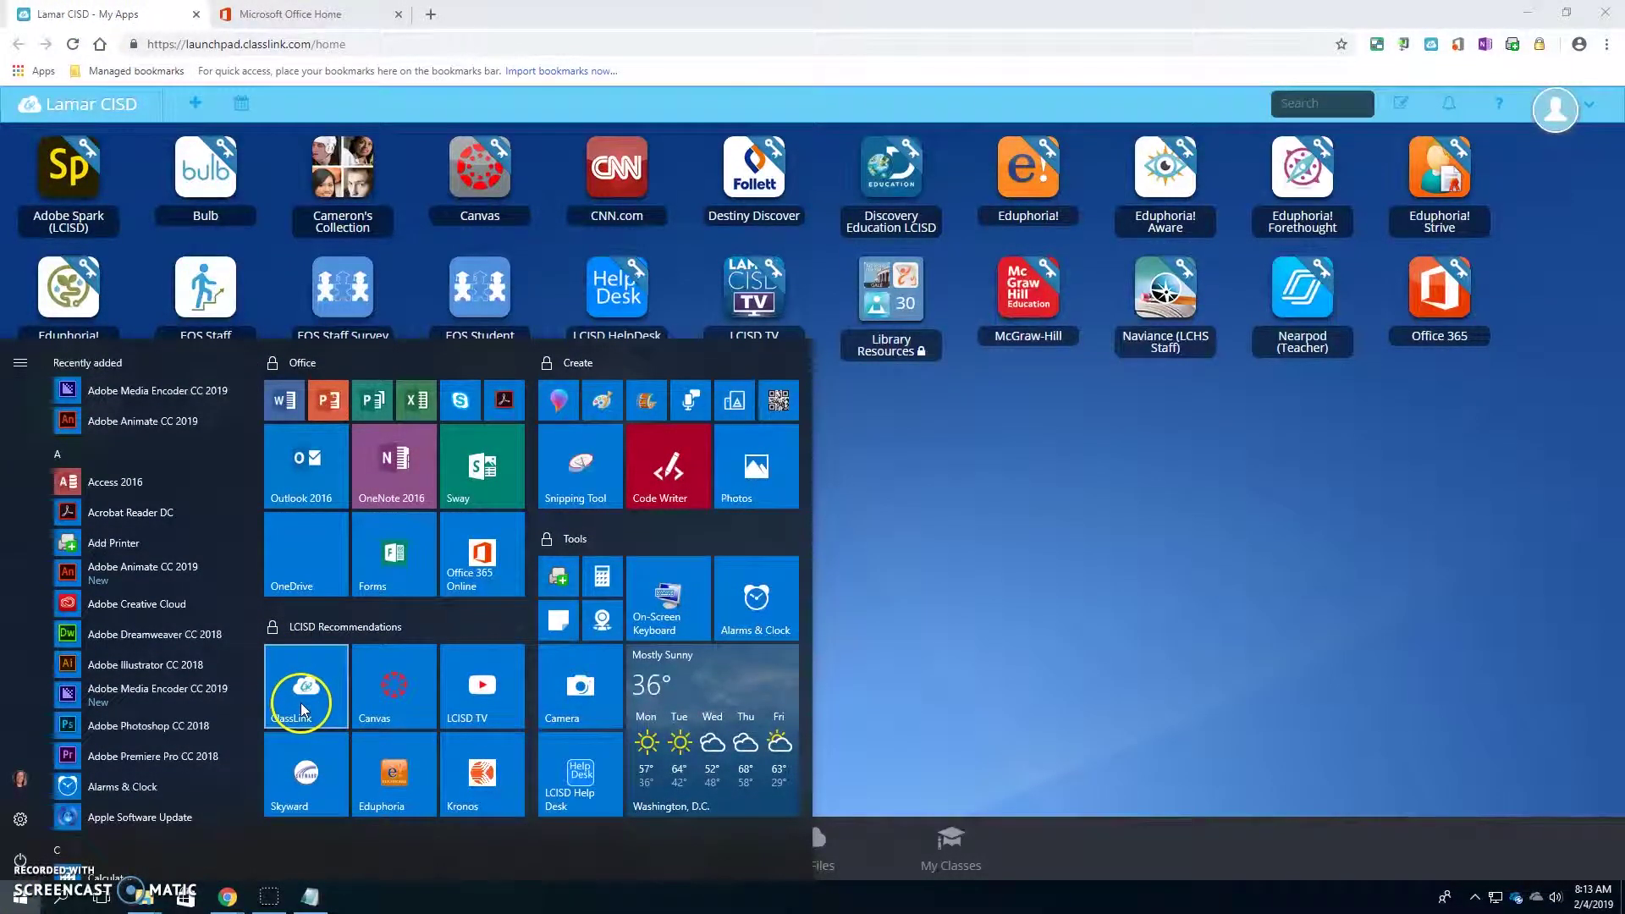
{"action": "left_click", "coordinate": [334, 14]}
{"action": "left_click", "coordinate": [89, 13]}
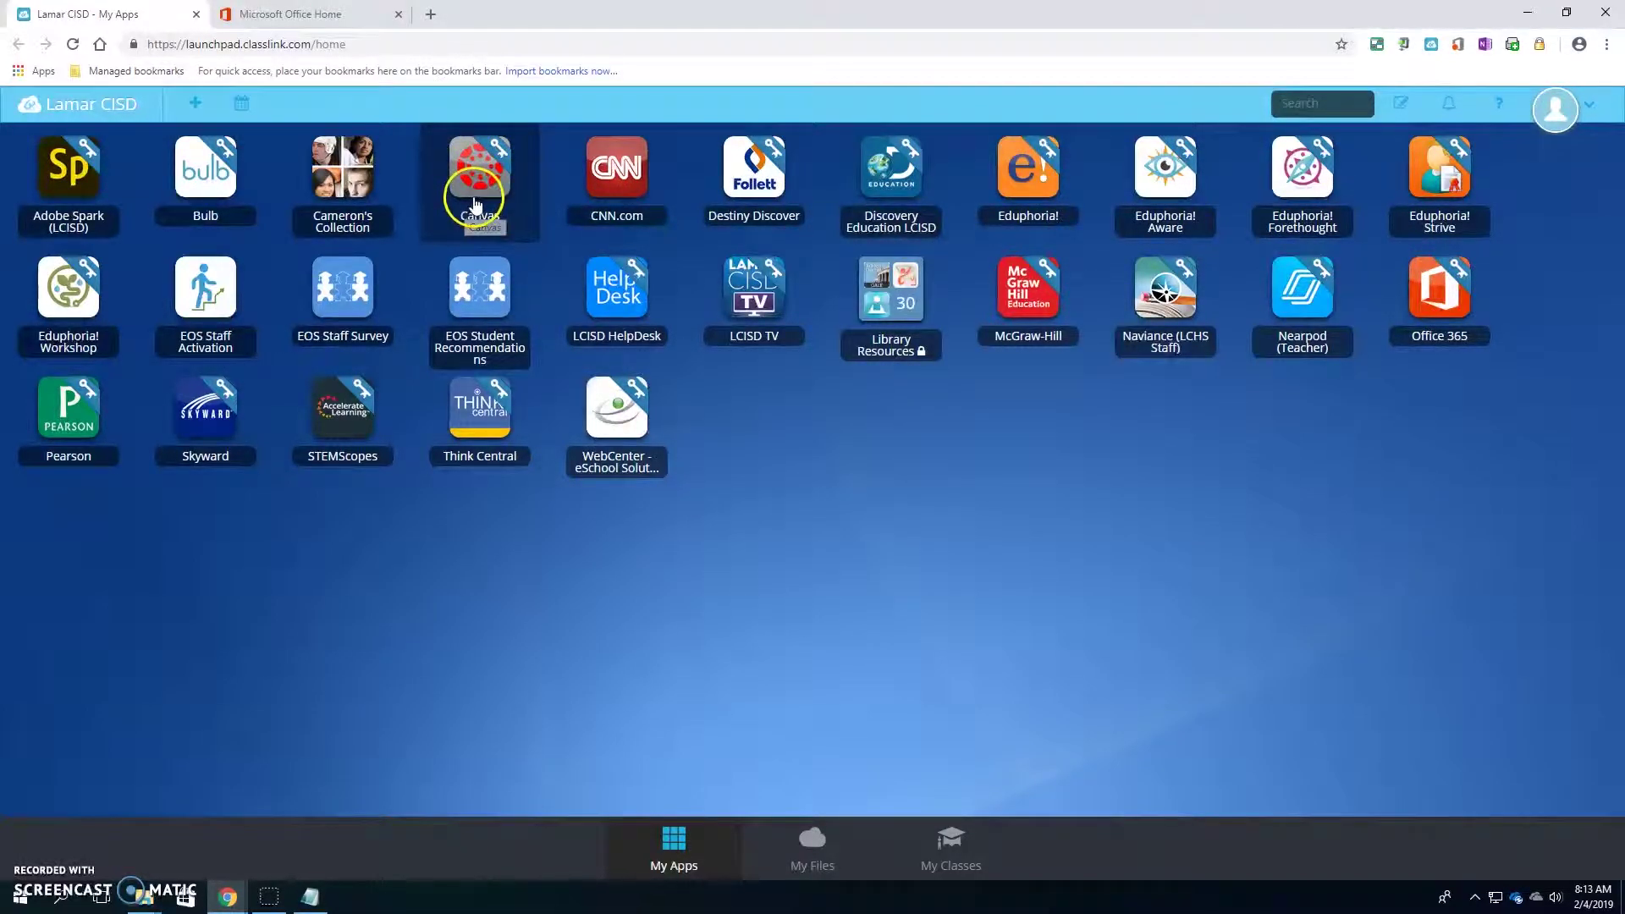
{"action": "left_click", "coordinate": [542, 200]}
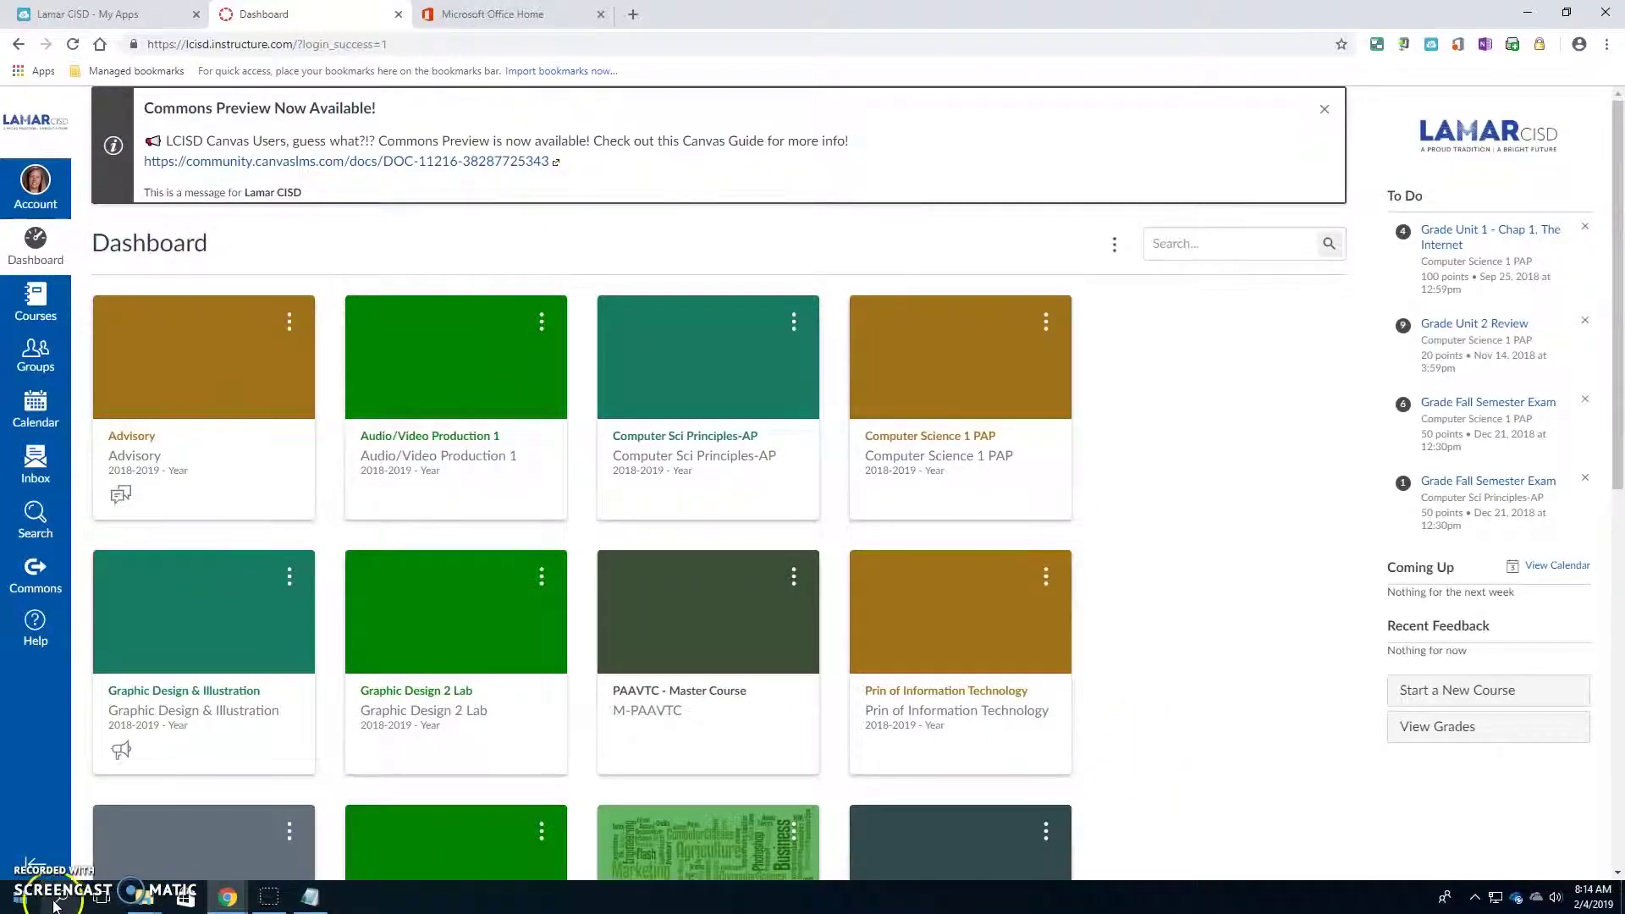
- Dismiss the Start menu, scan the Canvas Dashboard and open the Audio/Video Production 1 course
{"action": "left_click", "coordinate": [21, 897]}
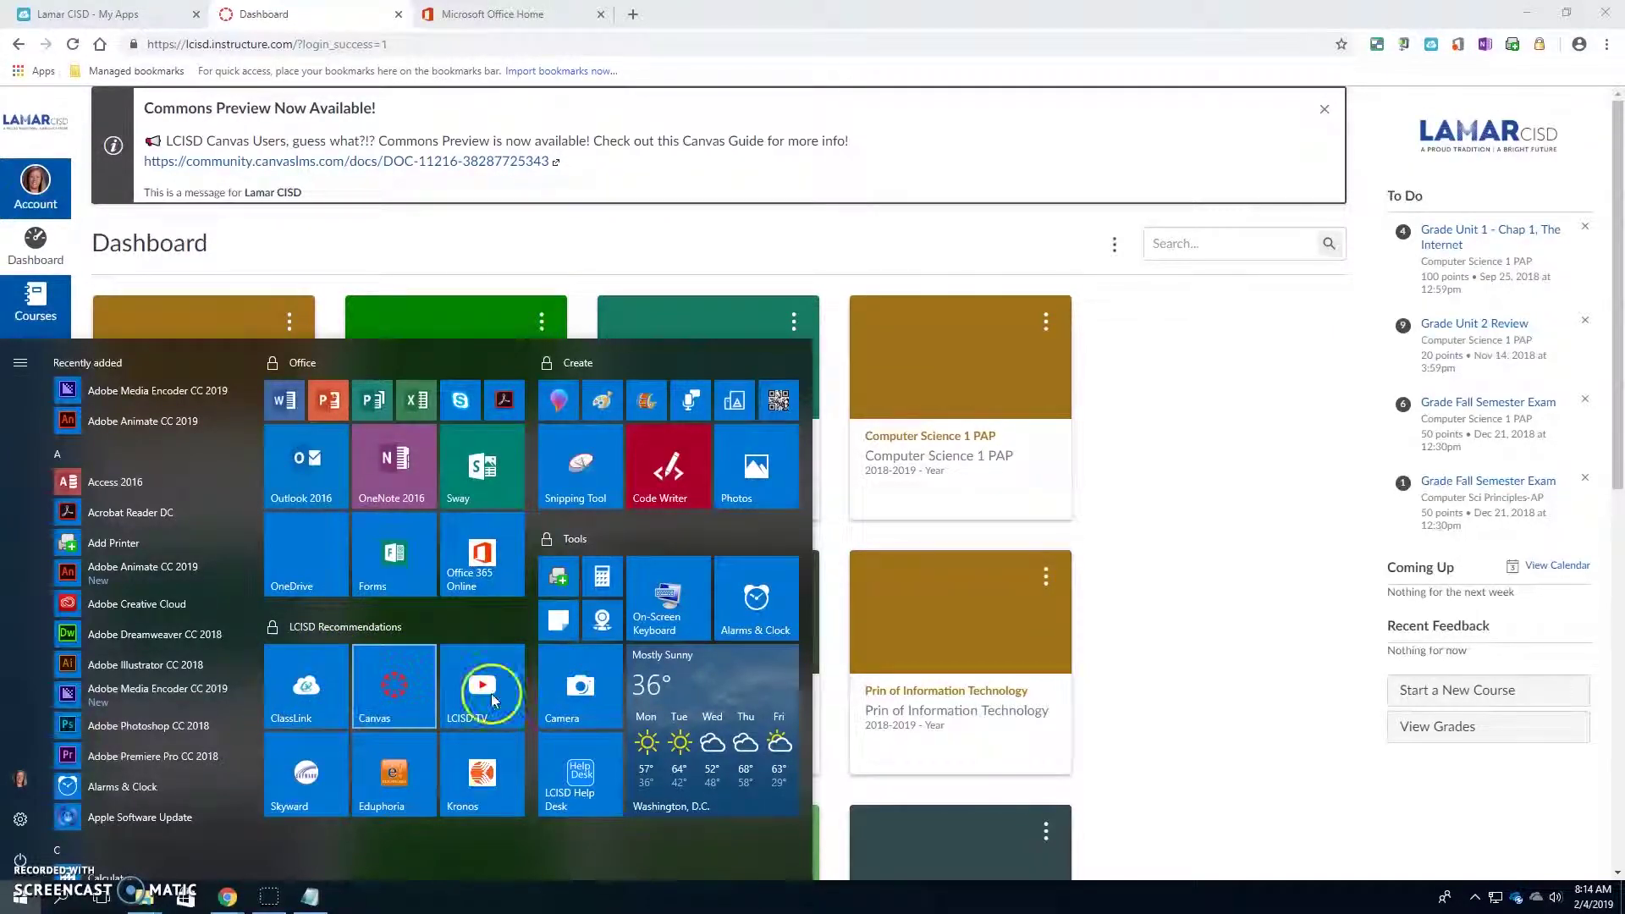
{"action": "left_click", "coordinate": [1234, 564]}
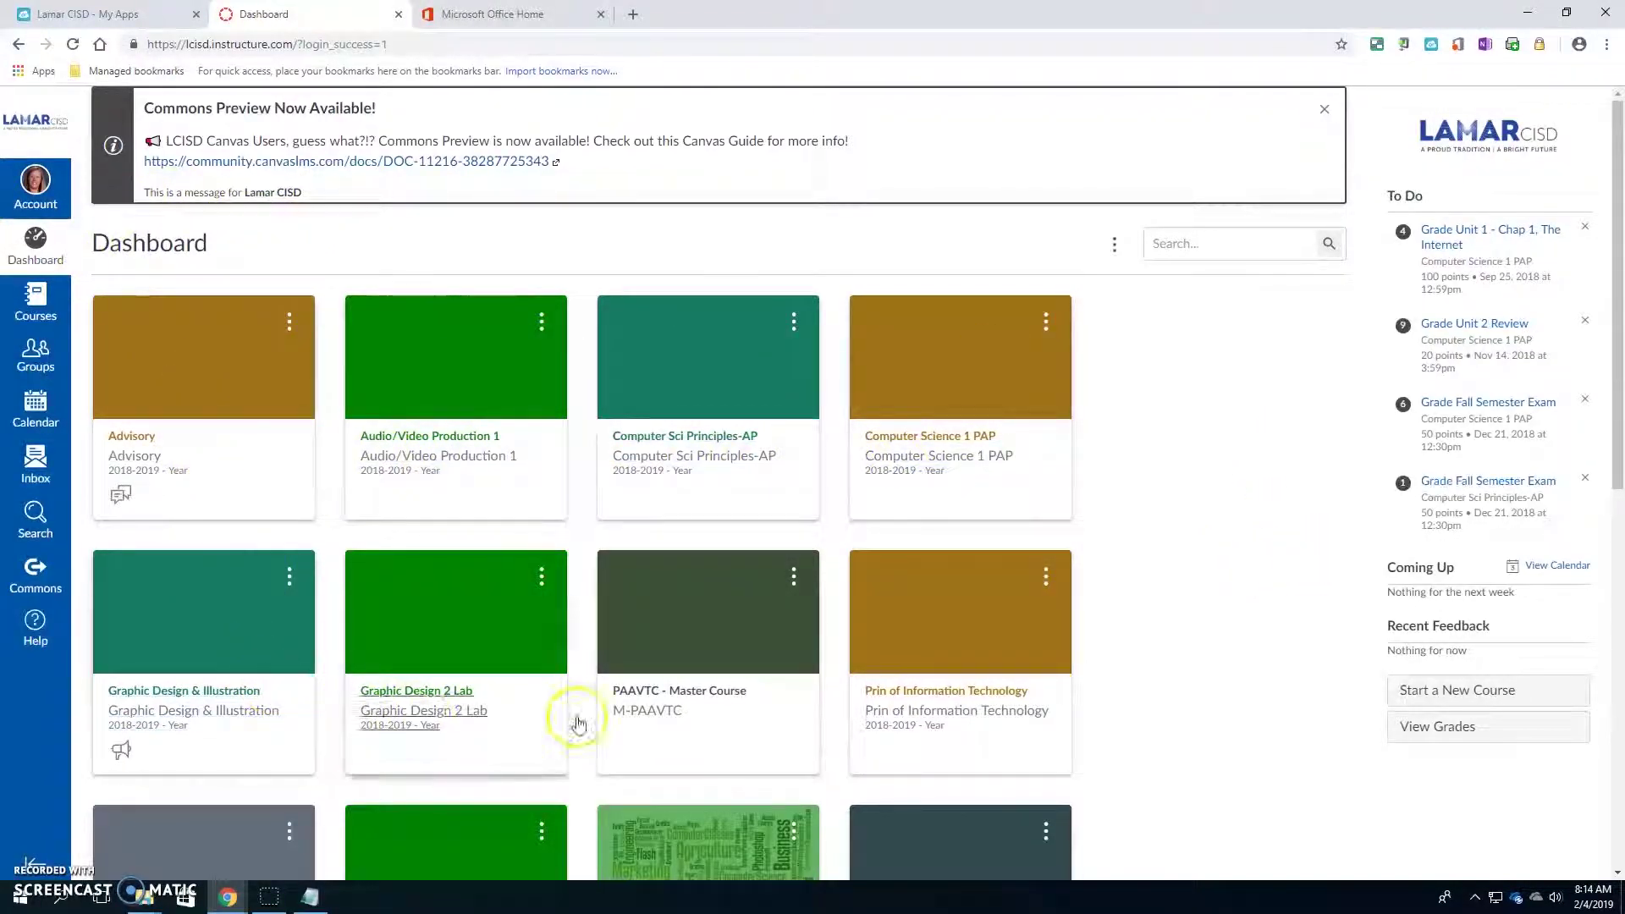
{"action": "scroll", "coordinate": [1233, 711], "scroll_direction": "down", "scroll_amount": 3}
{"action": "scroll", "coordinate": [1235, 710], "scroll_direction": "up", "scroll_amount": 3}
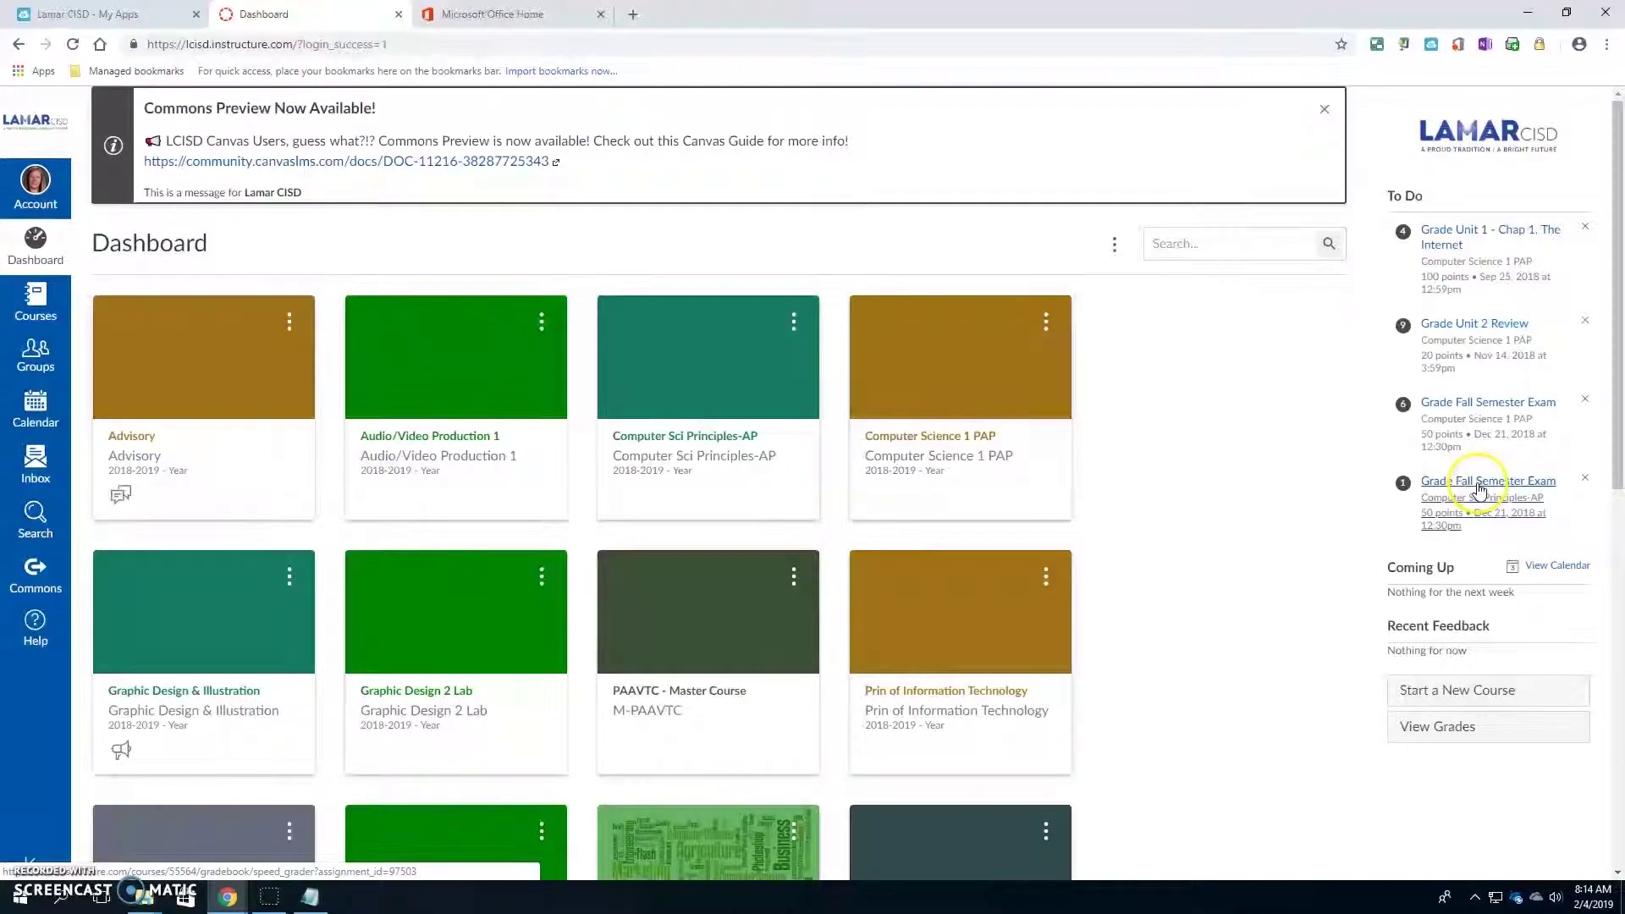
{"action": "left_click", "coordinate": [438, 451]}
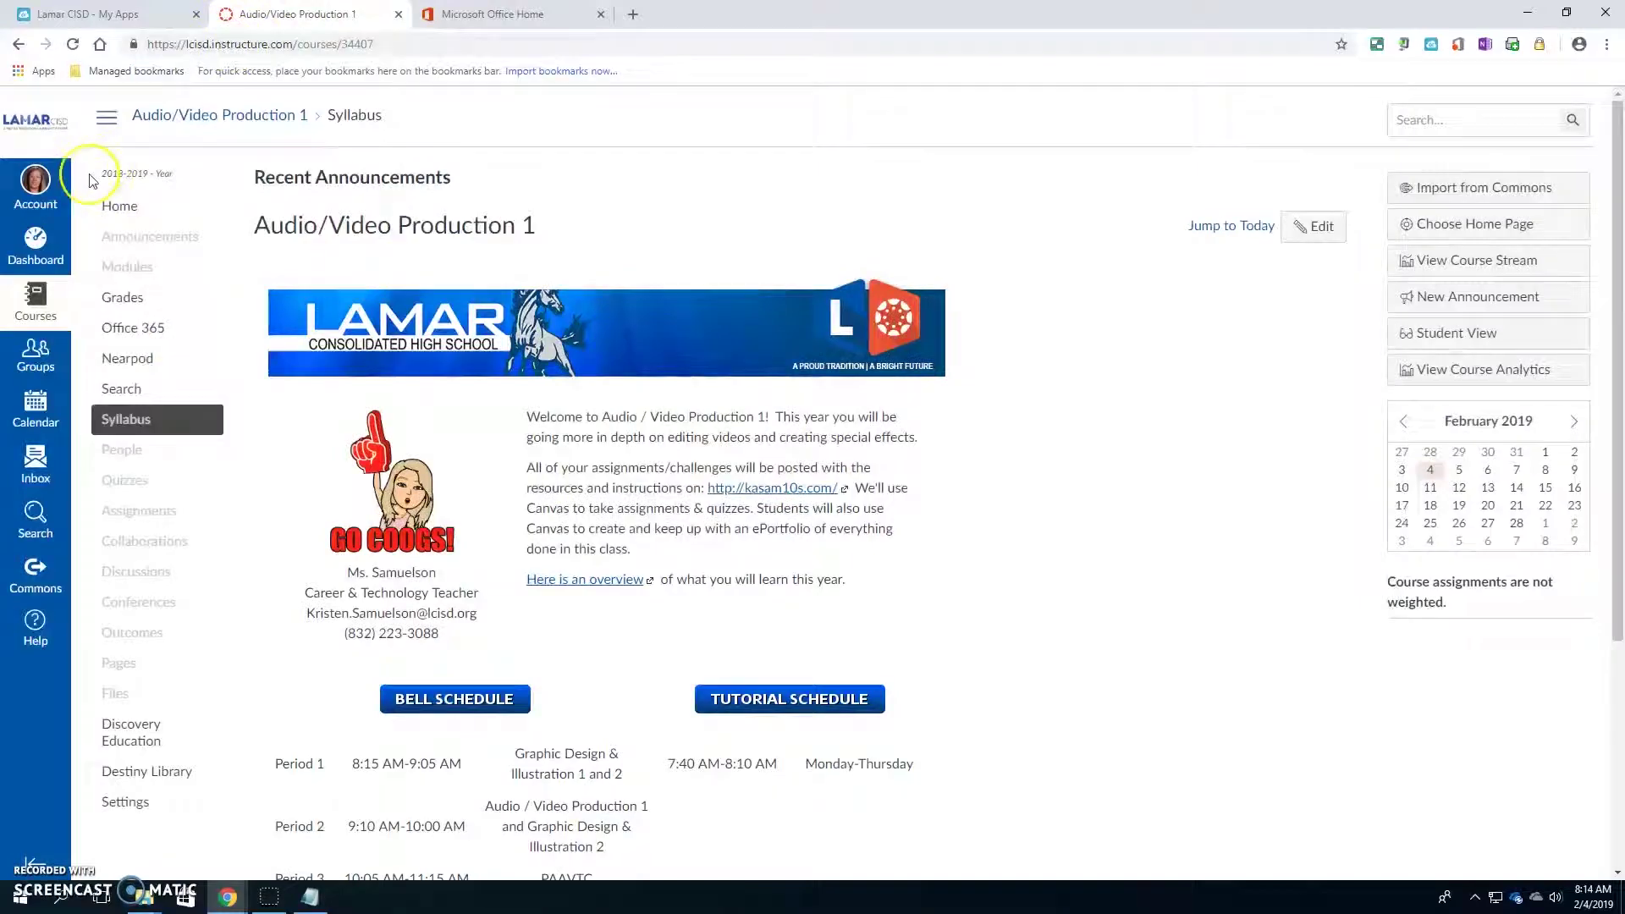
- Return to the Canvas Dashboard, open the Advisory course, then switch to the Office 365 home tab
{"action": "left_click", "coordinate": [34, 252]}
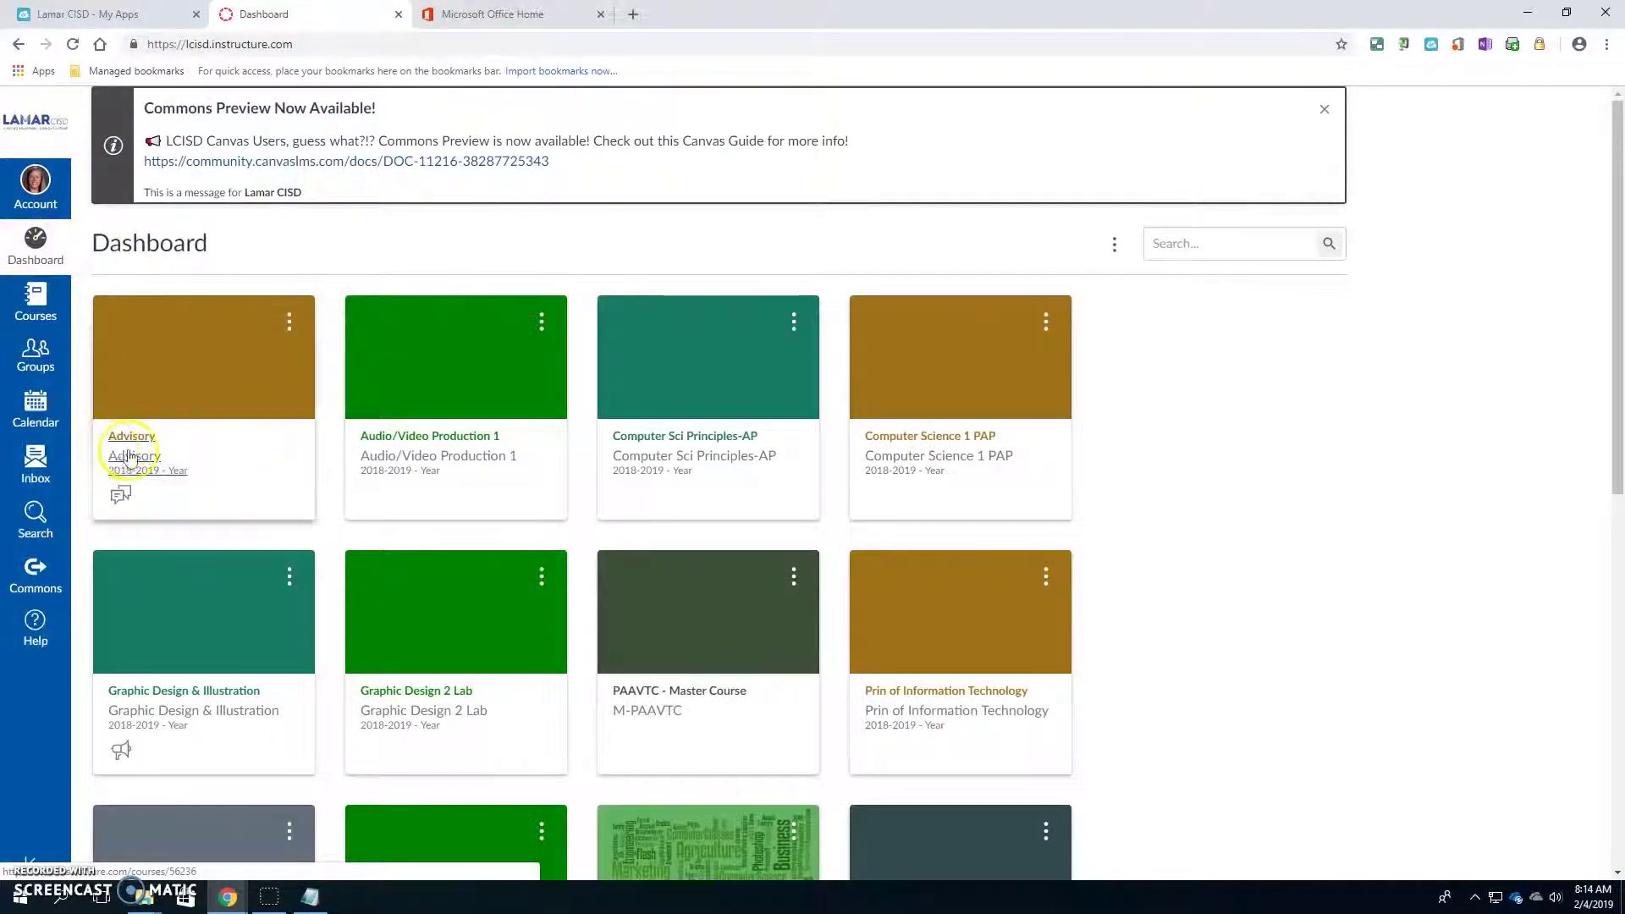
{"action": "left_click", "coordinate": [147, 444]}
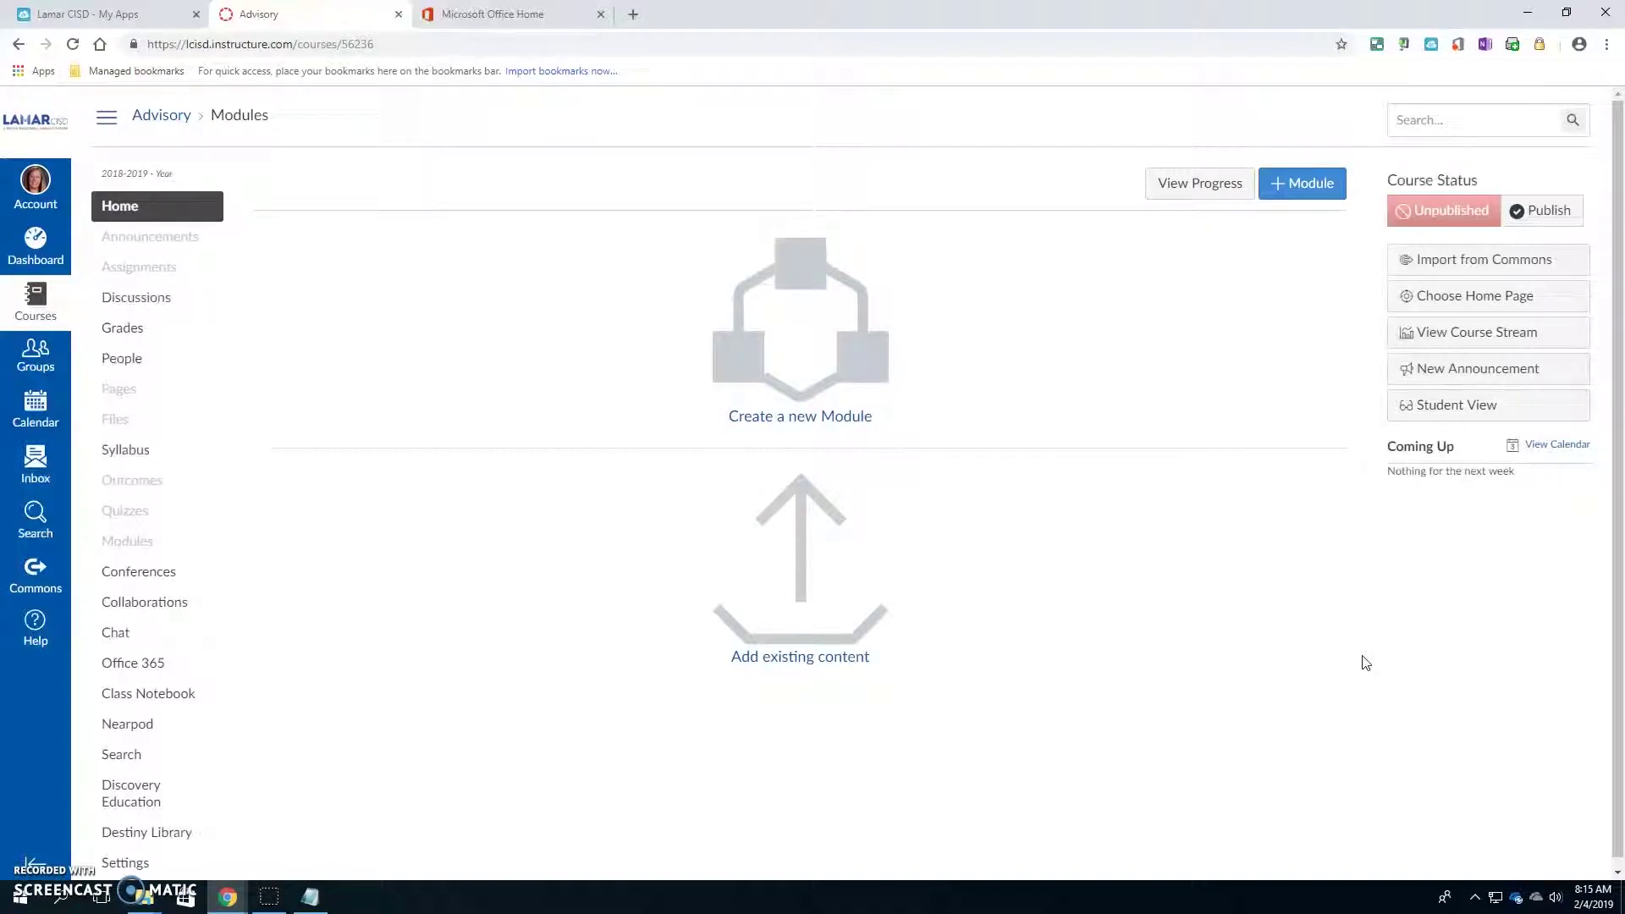
{"action": "left_click", "coordinate": [742, 912]}
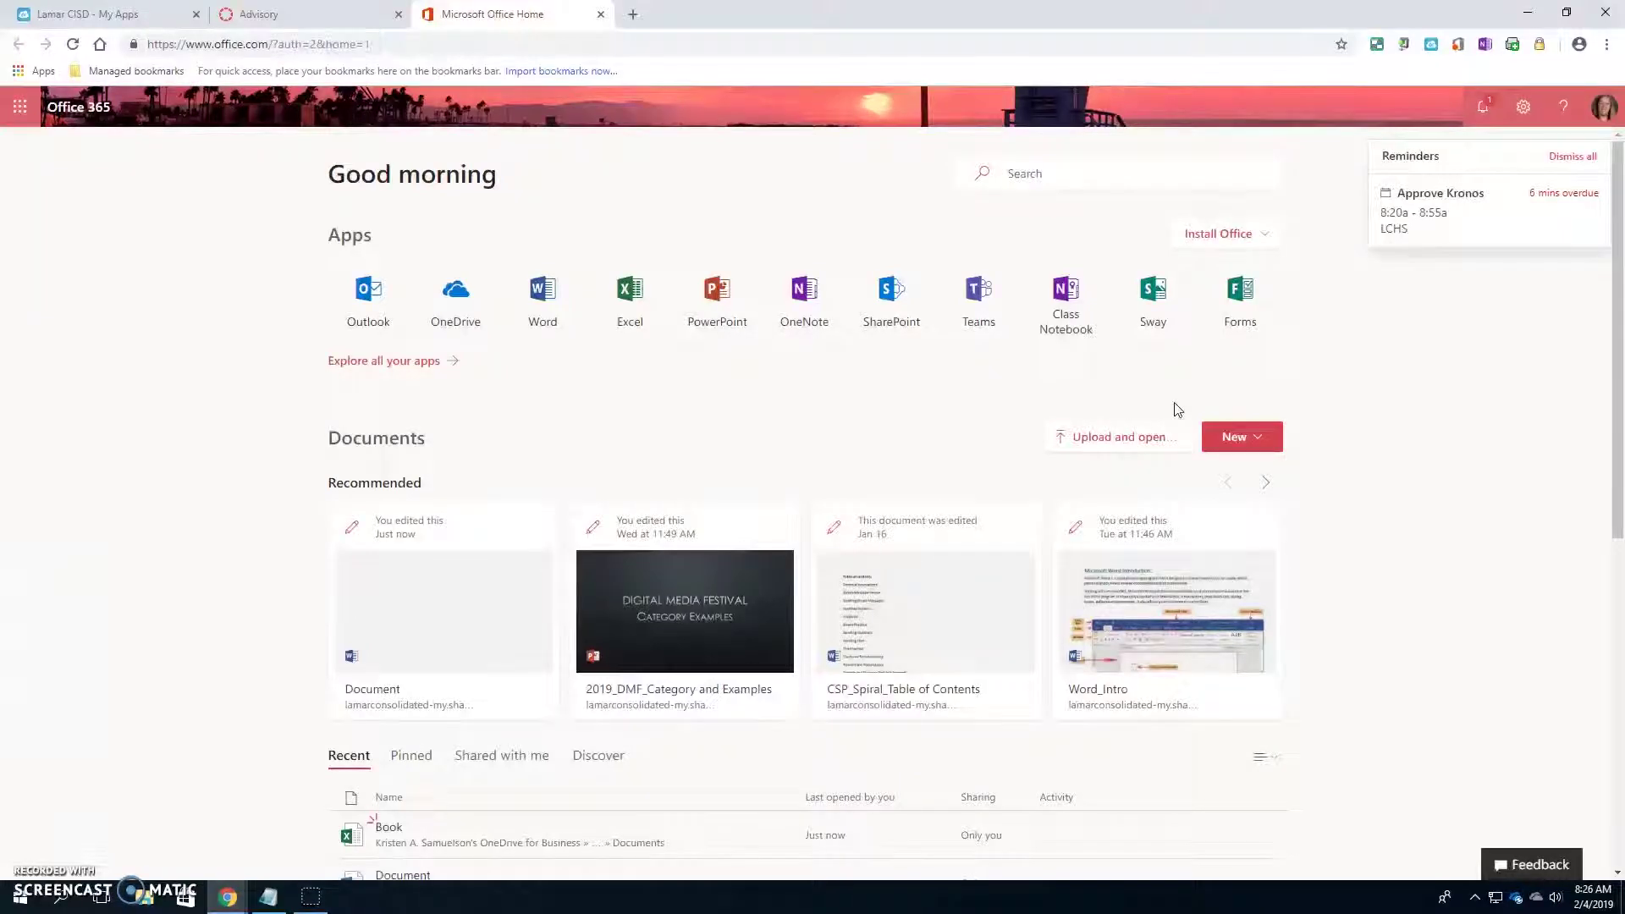
- Minimize the other Chrome and Notepad windows, then close the three-tab Office 365 browser window
{"action": "left_click", "coordinate": [1616, 10]}
{"action": "left_click", "coordinate": [1566, 14]}
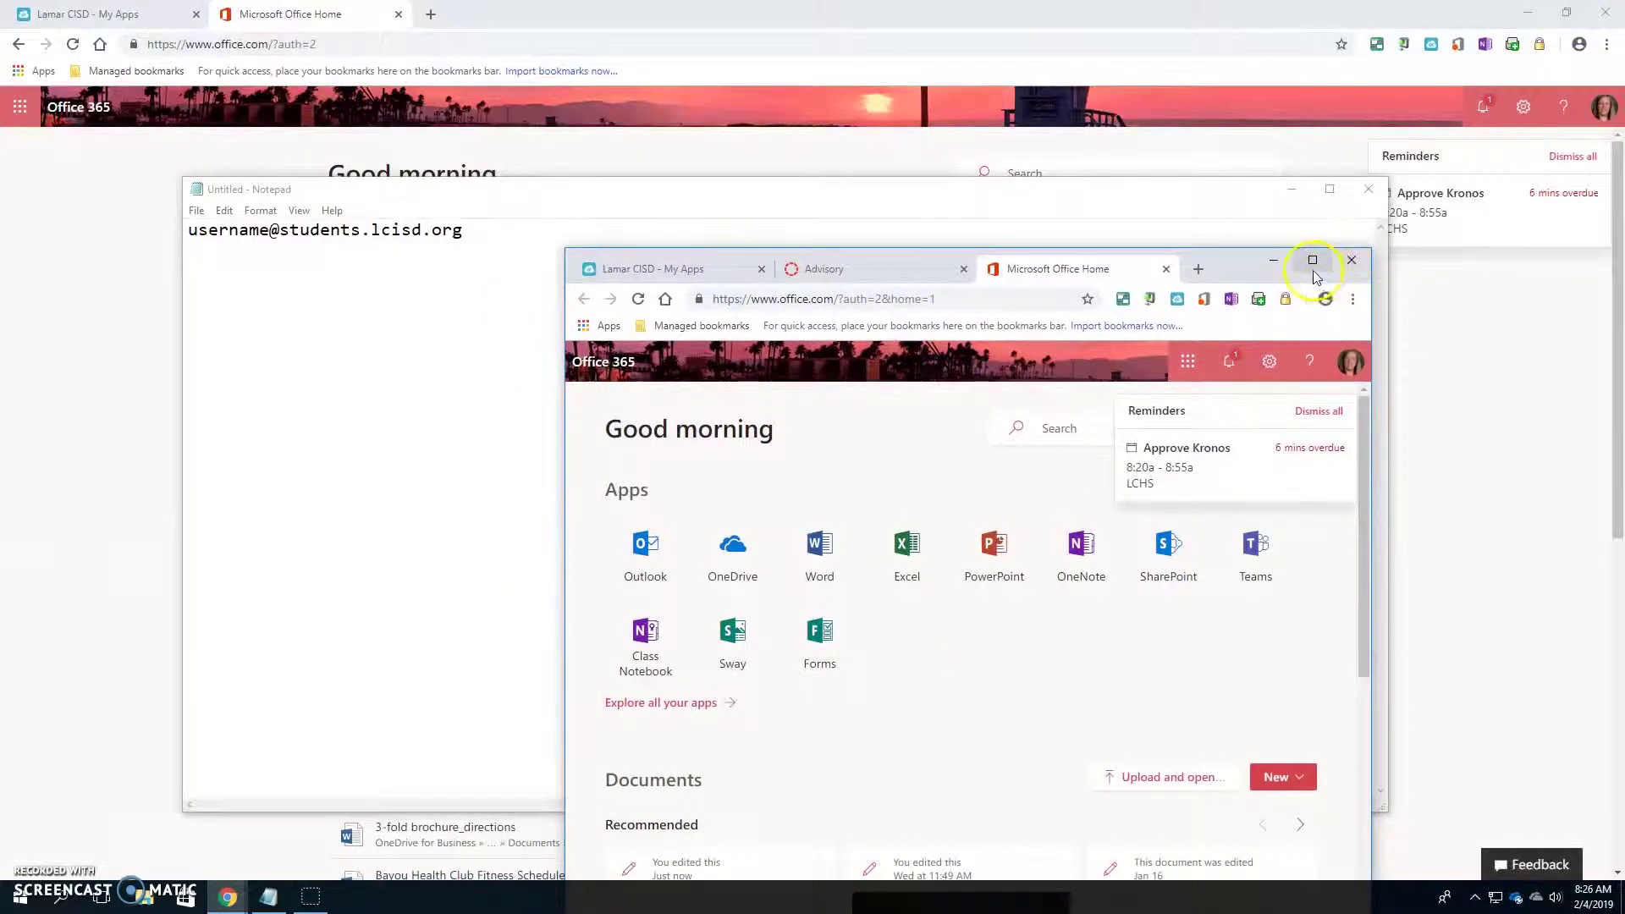
{"action": "left_click", "coordinate": [1310, 262]}
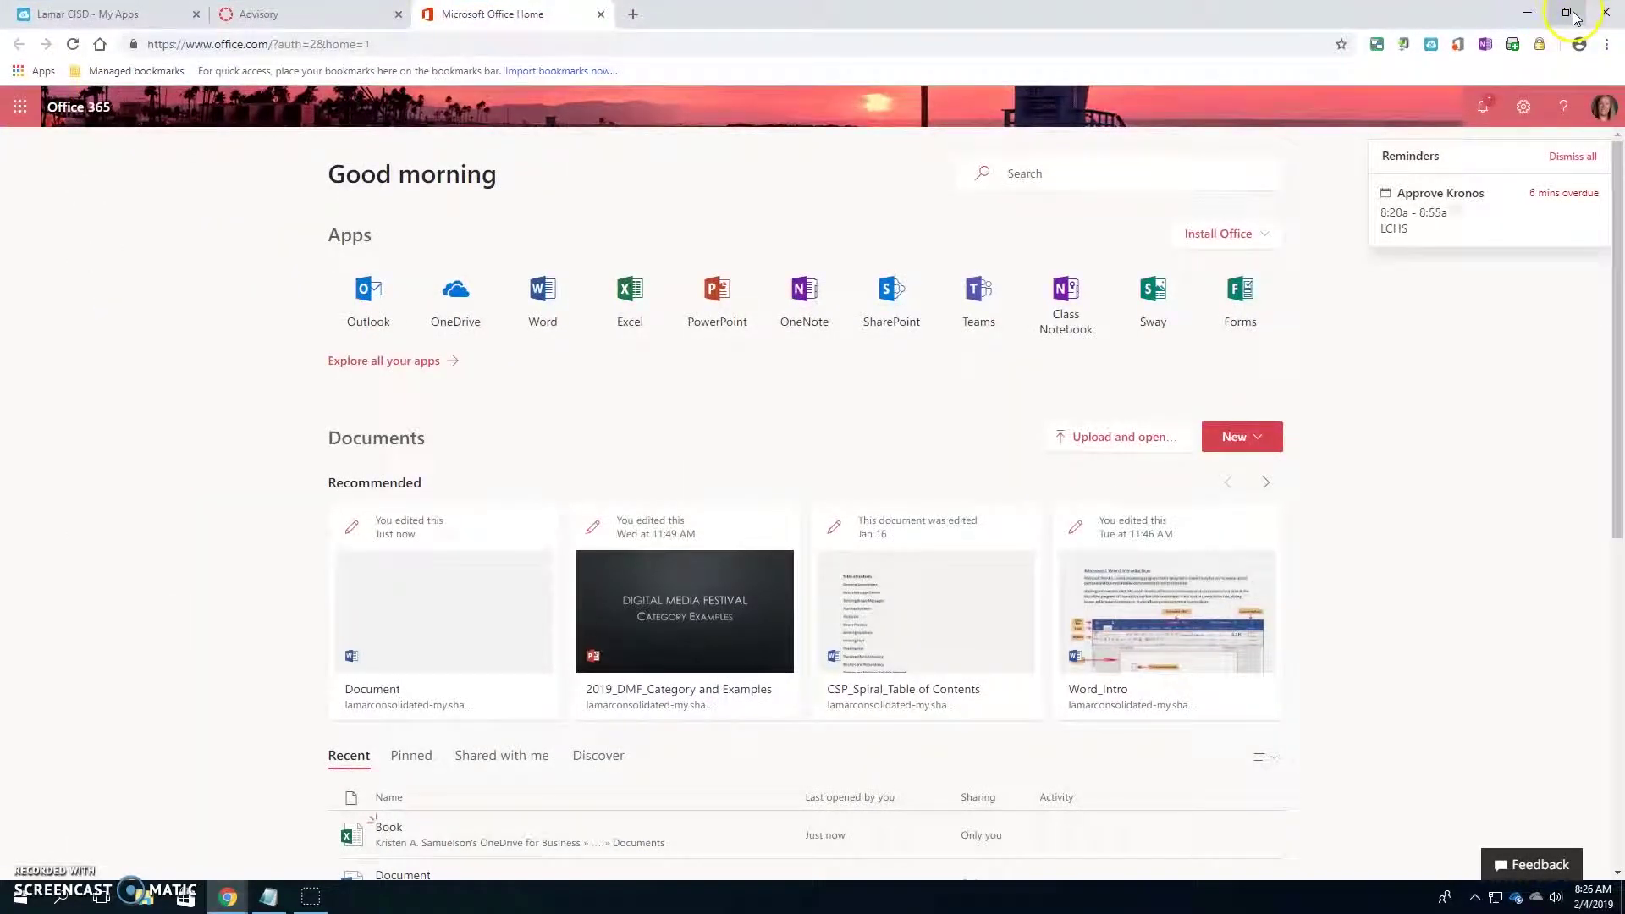
{"action": "left_click", "coordinate": [1530, 16]}
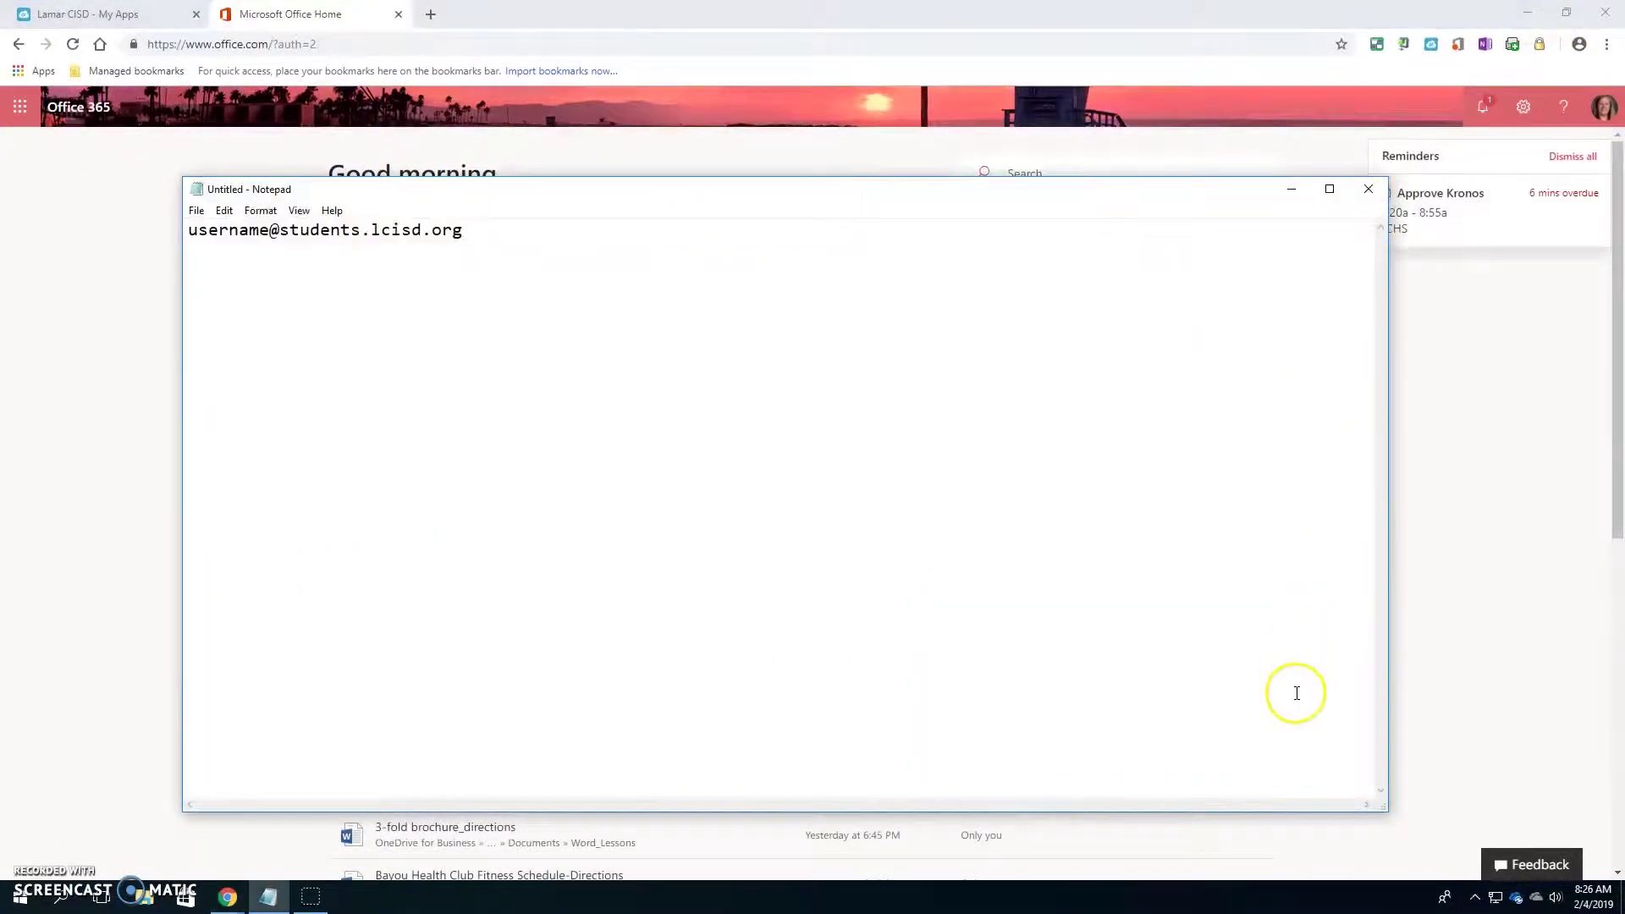
{"action": "left_click", "coordinate": [1292, 190]}
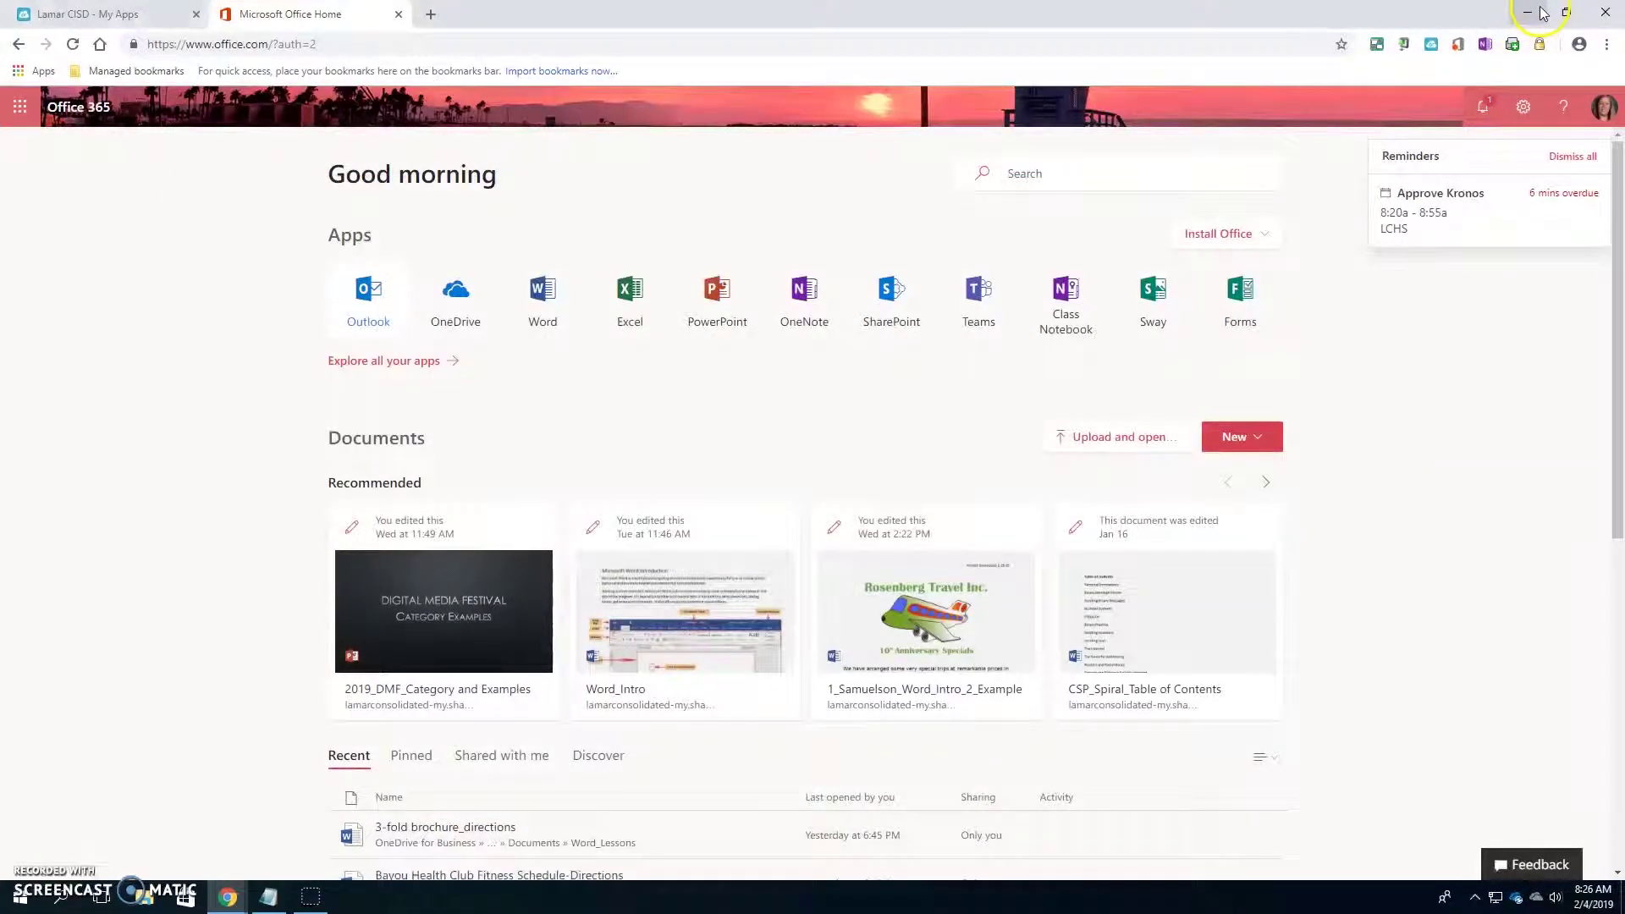
{"action": "mouse_move", "coordinate": [233, 899]}
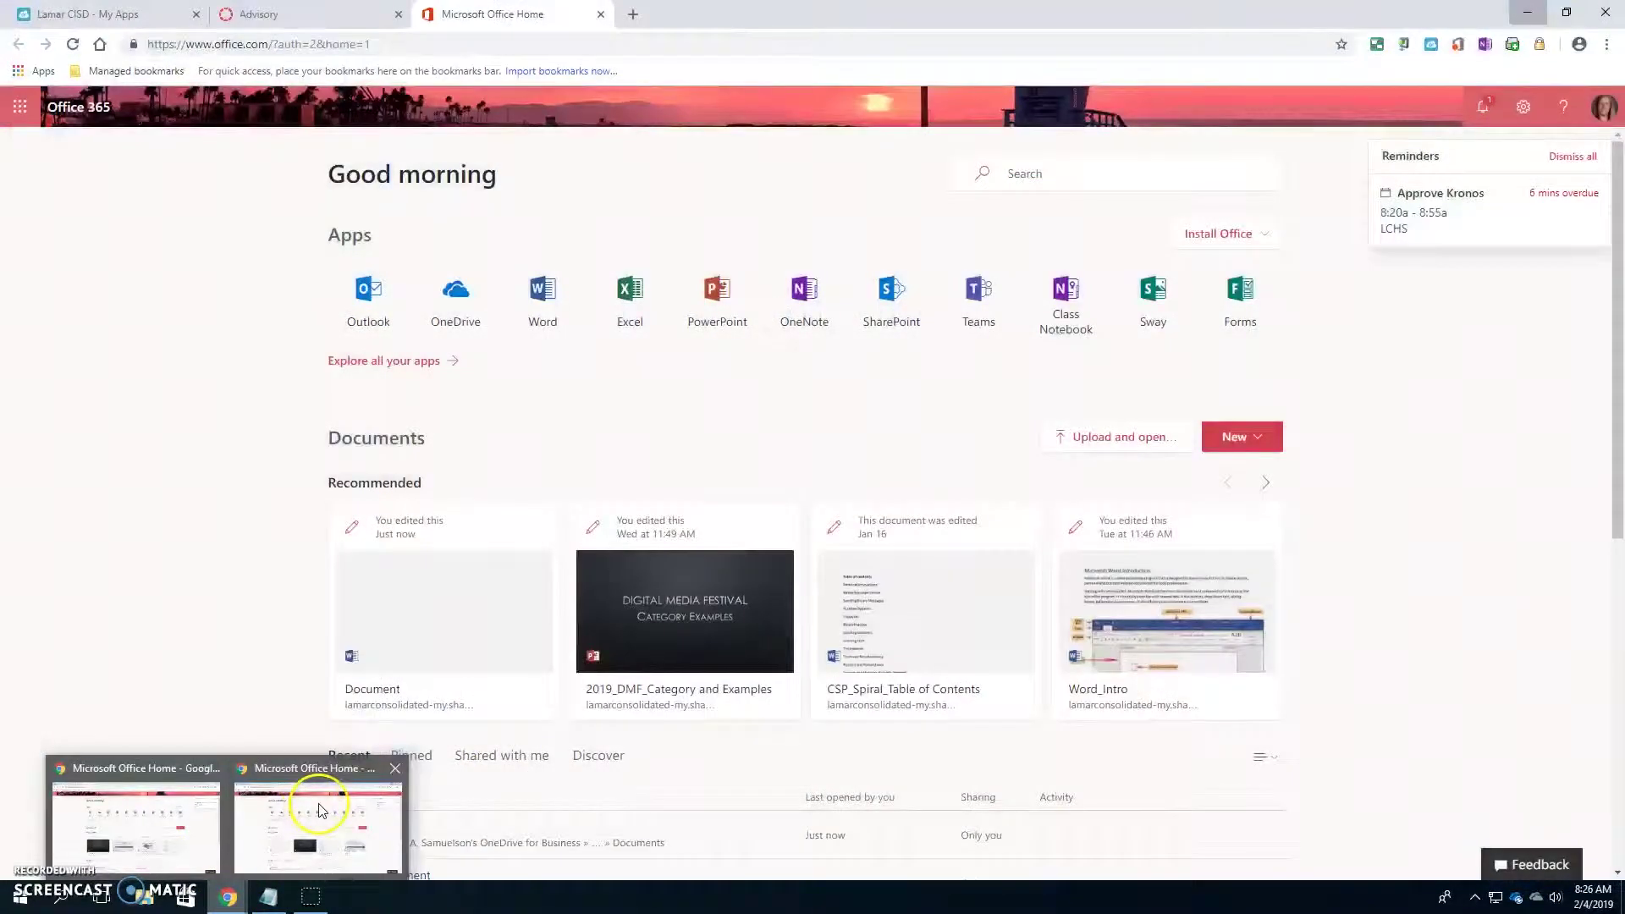
{"action": "left_click", "coordinate": [321, 809]}
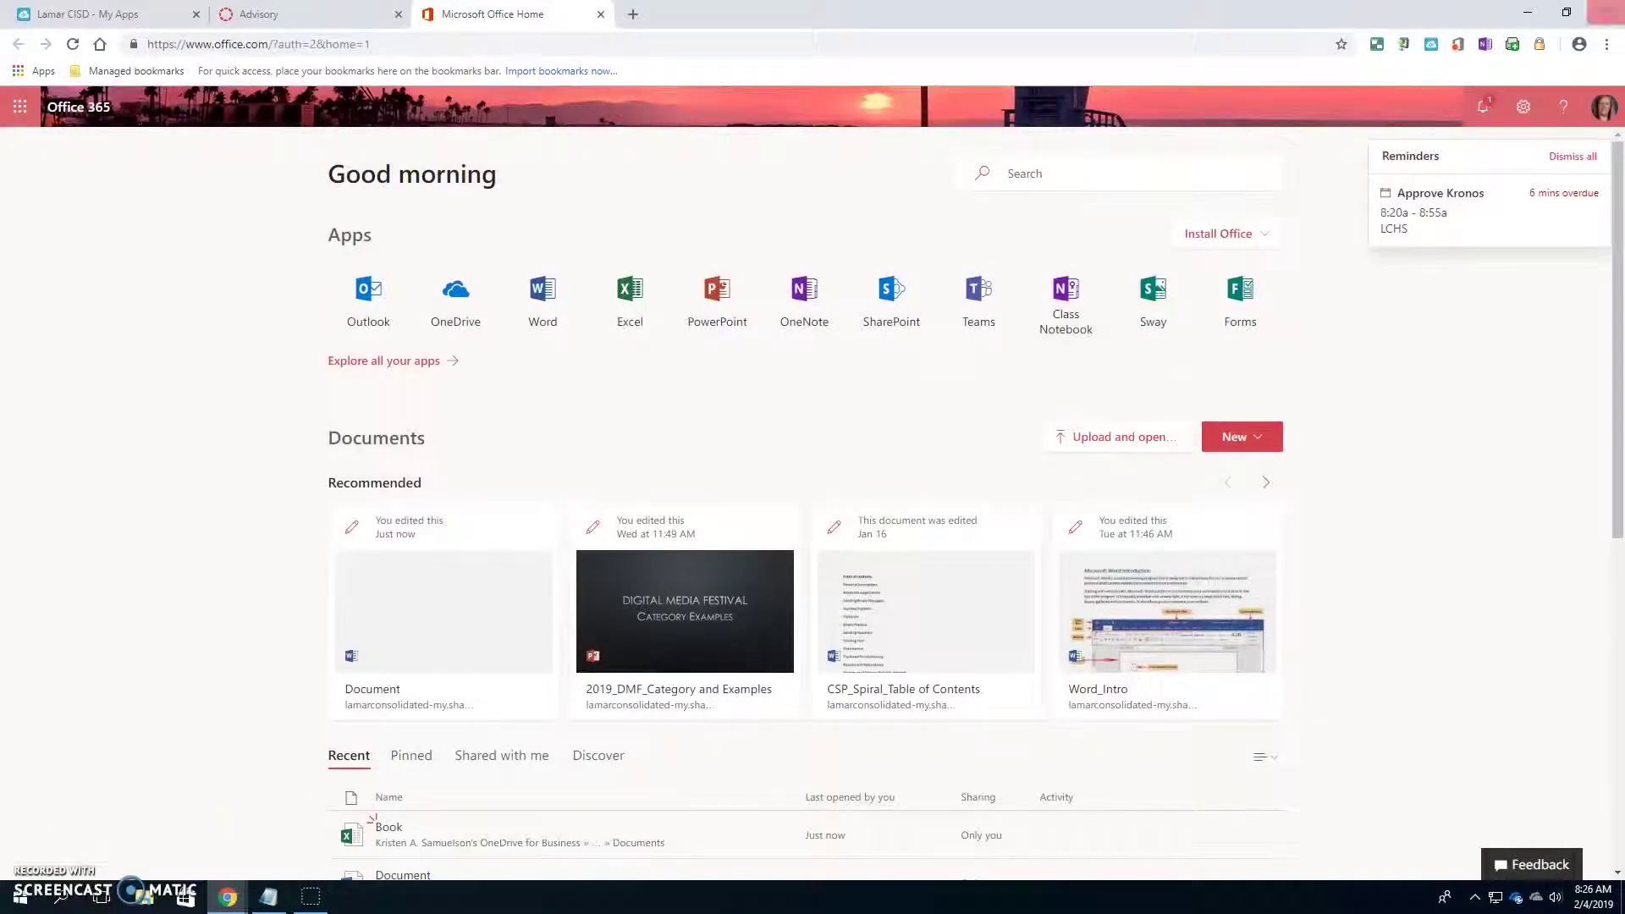
{"action": "left_click", "coordinate": [1604, 12]}
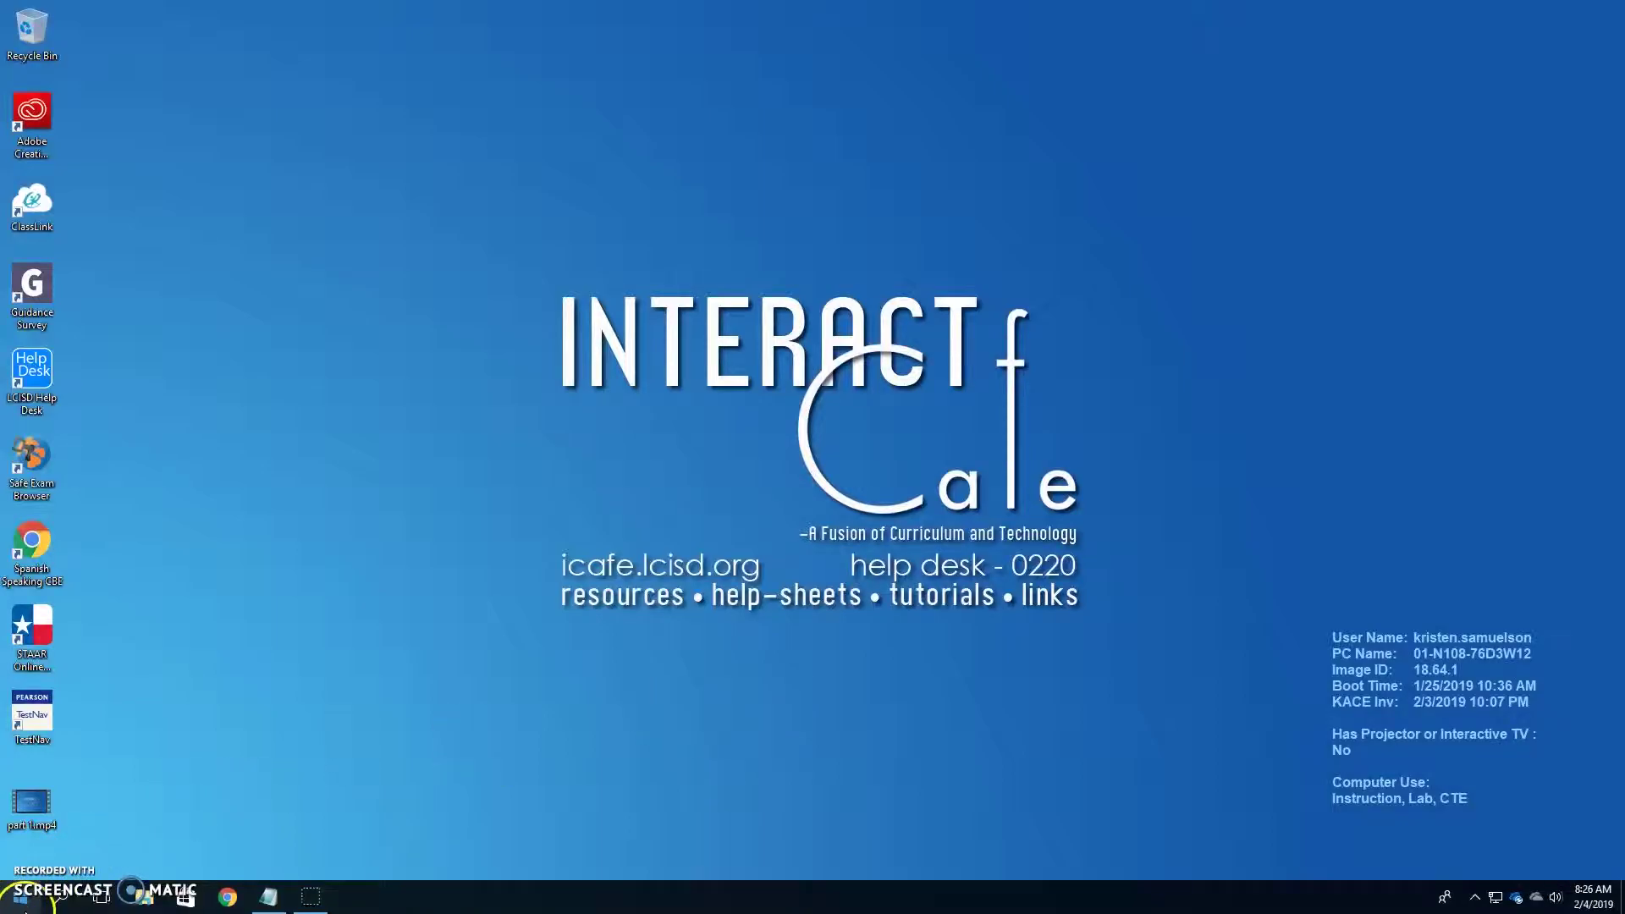
- Close the Notepad note without saving it
{"action": "left_click", "coordinate": [268, 896]}
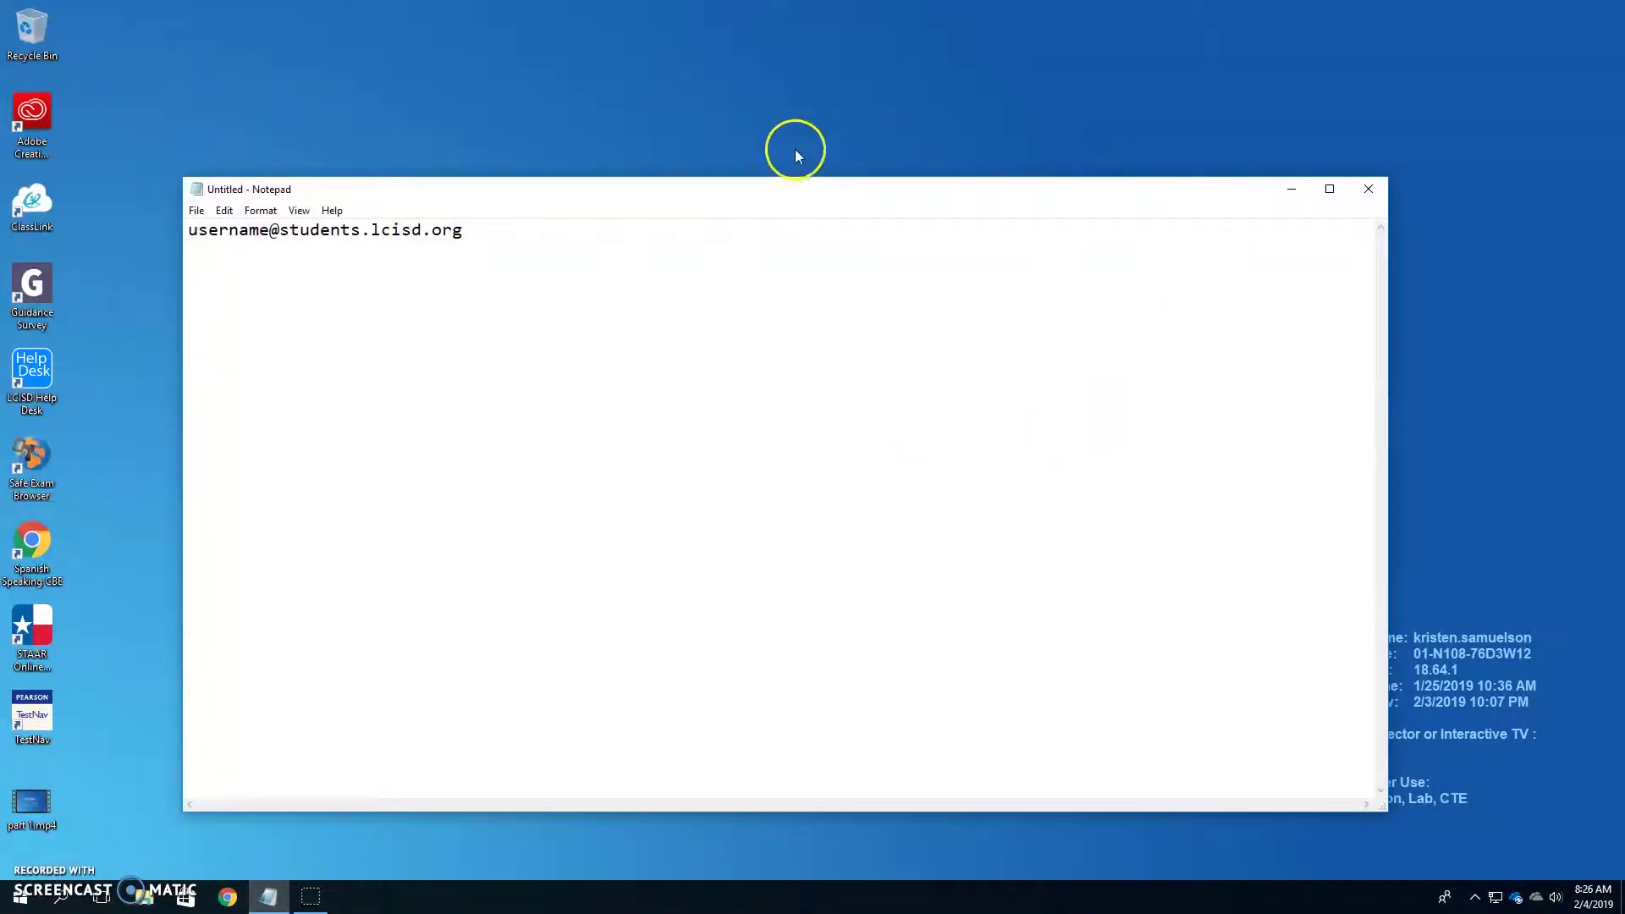
{"action": "left_click", "coordinate": [1368, 189]}
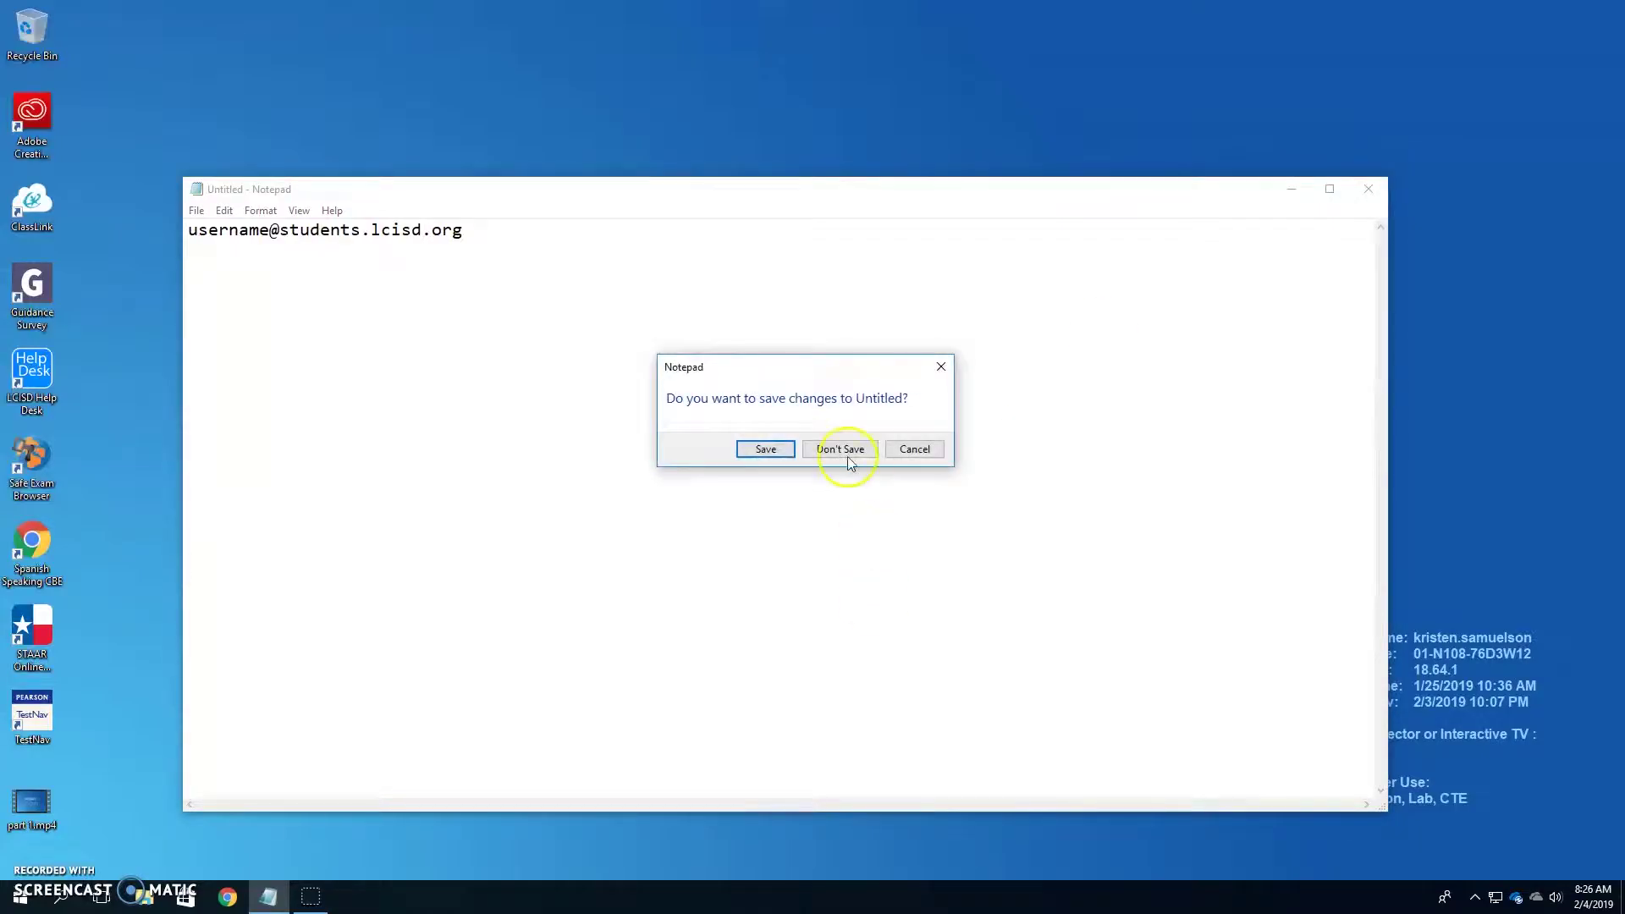
{"action": "left_click", "coordinate": [841, 450]}
- Open Start and review the account sign-out and power options without choosing any
{"action": "left_click", "coordinate": [16, 900]}
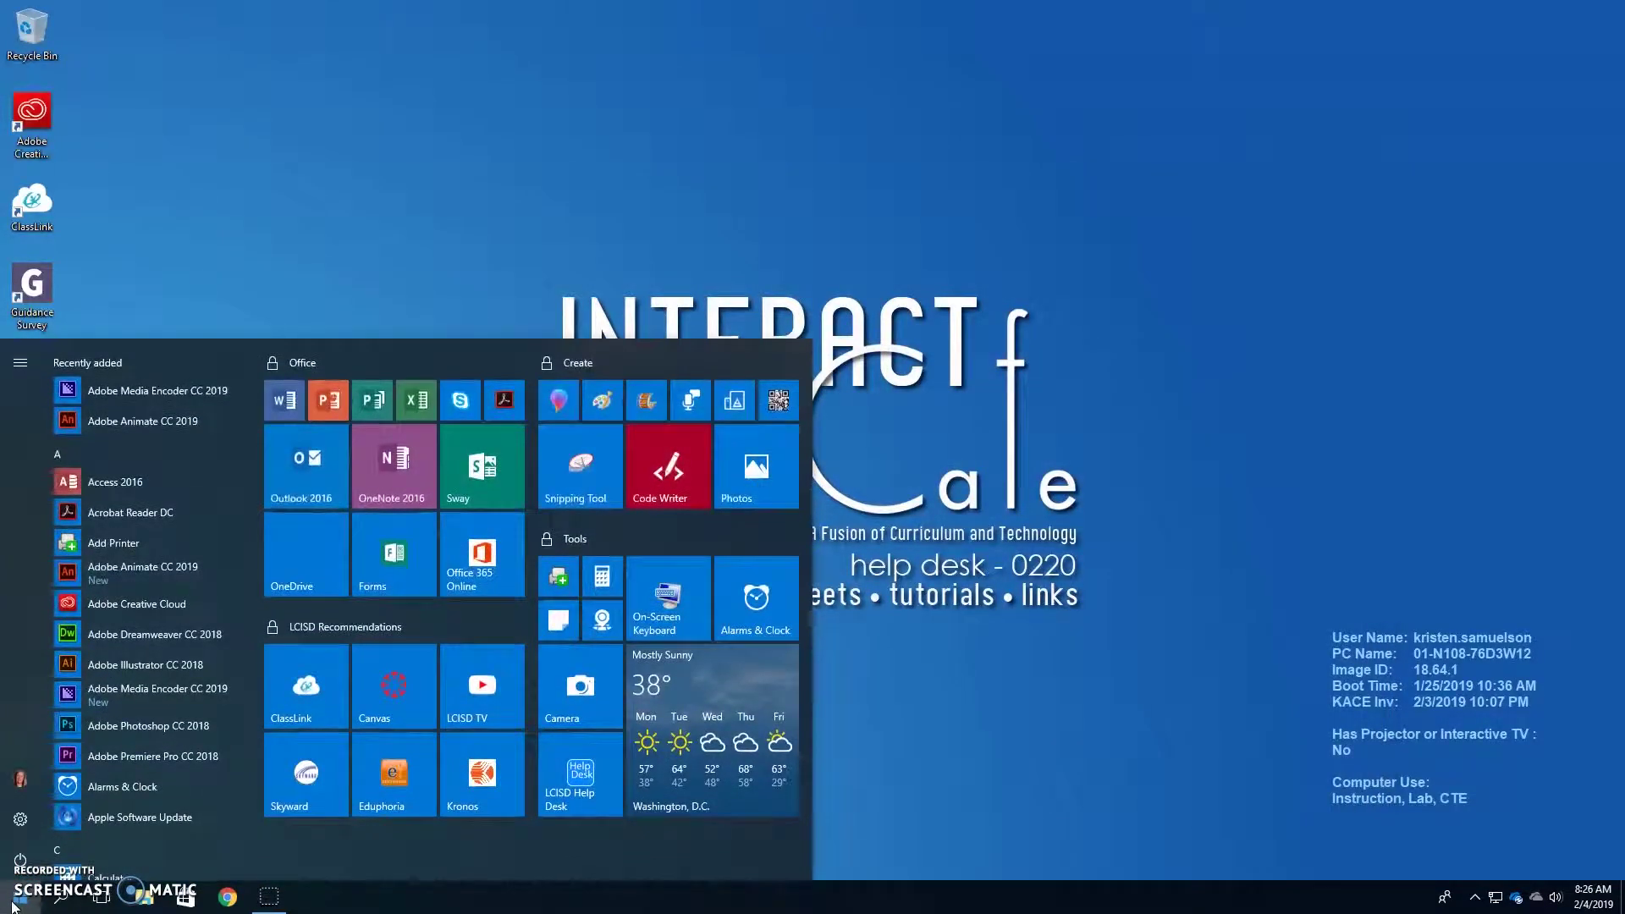
{"action": "left_click", "coordinate": [21, 778]}
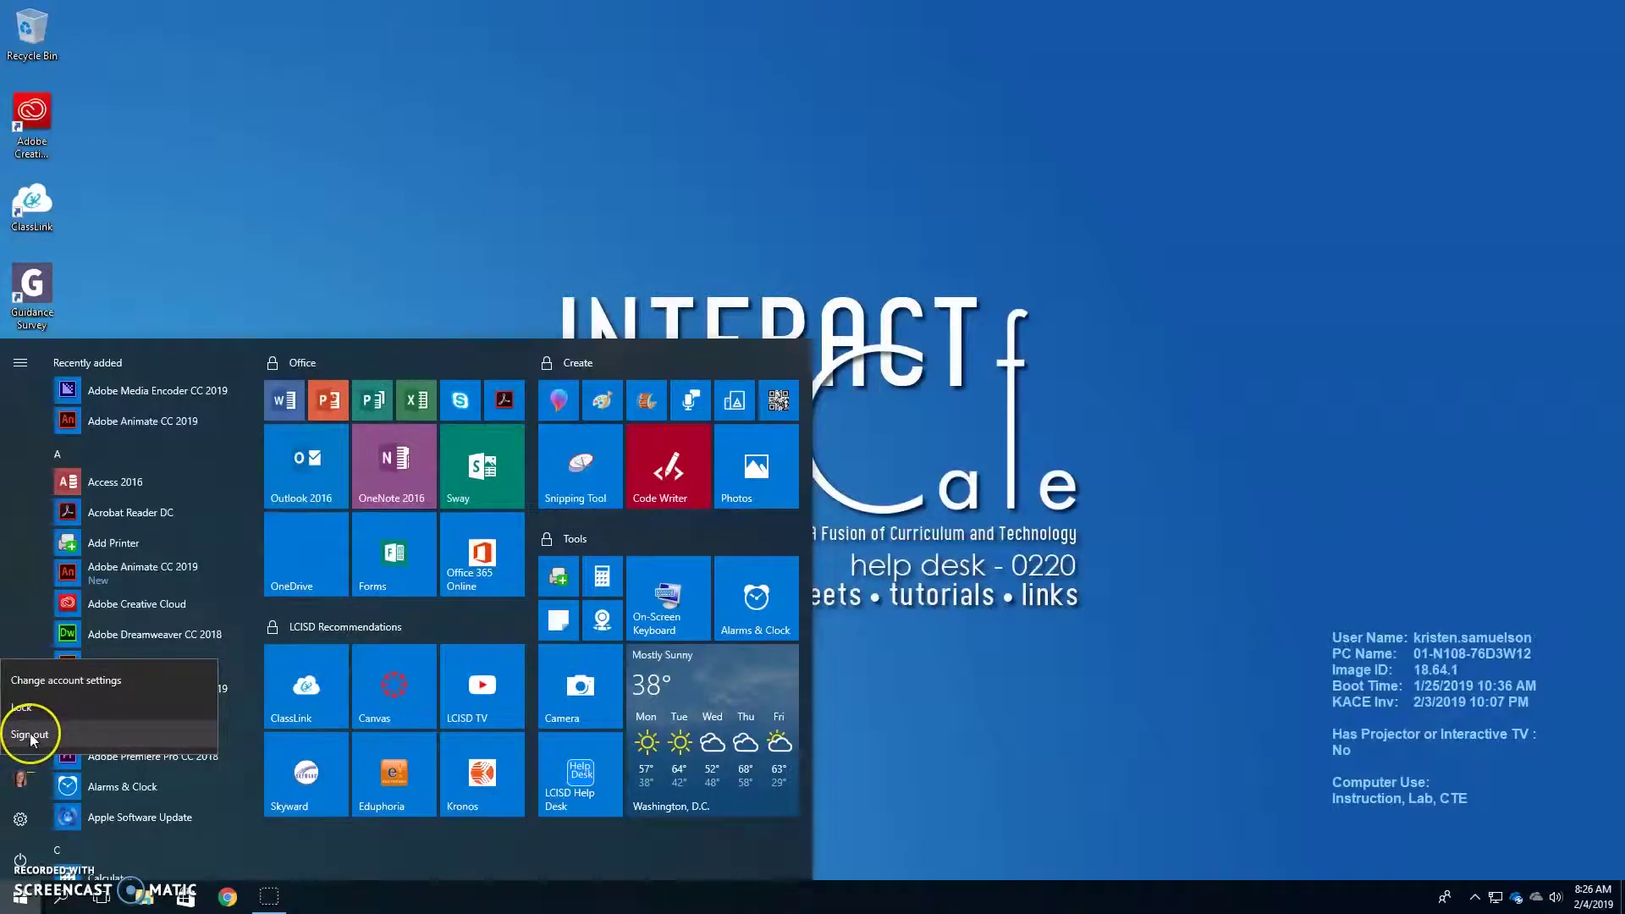
{"action": "left_click", "coordinate": [20, 859]}
{"action": "left_click", "coordinate": [20, 859]}
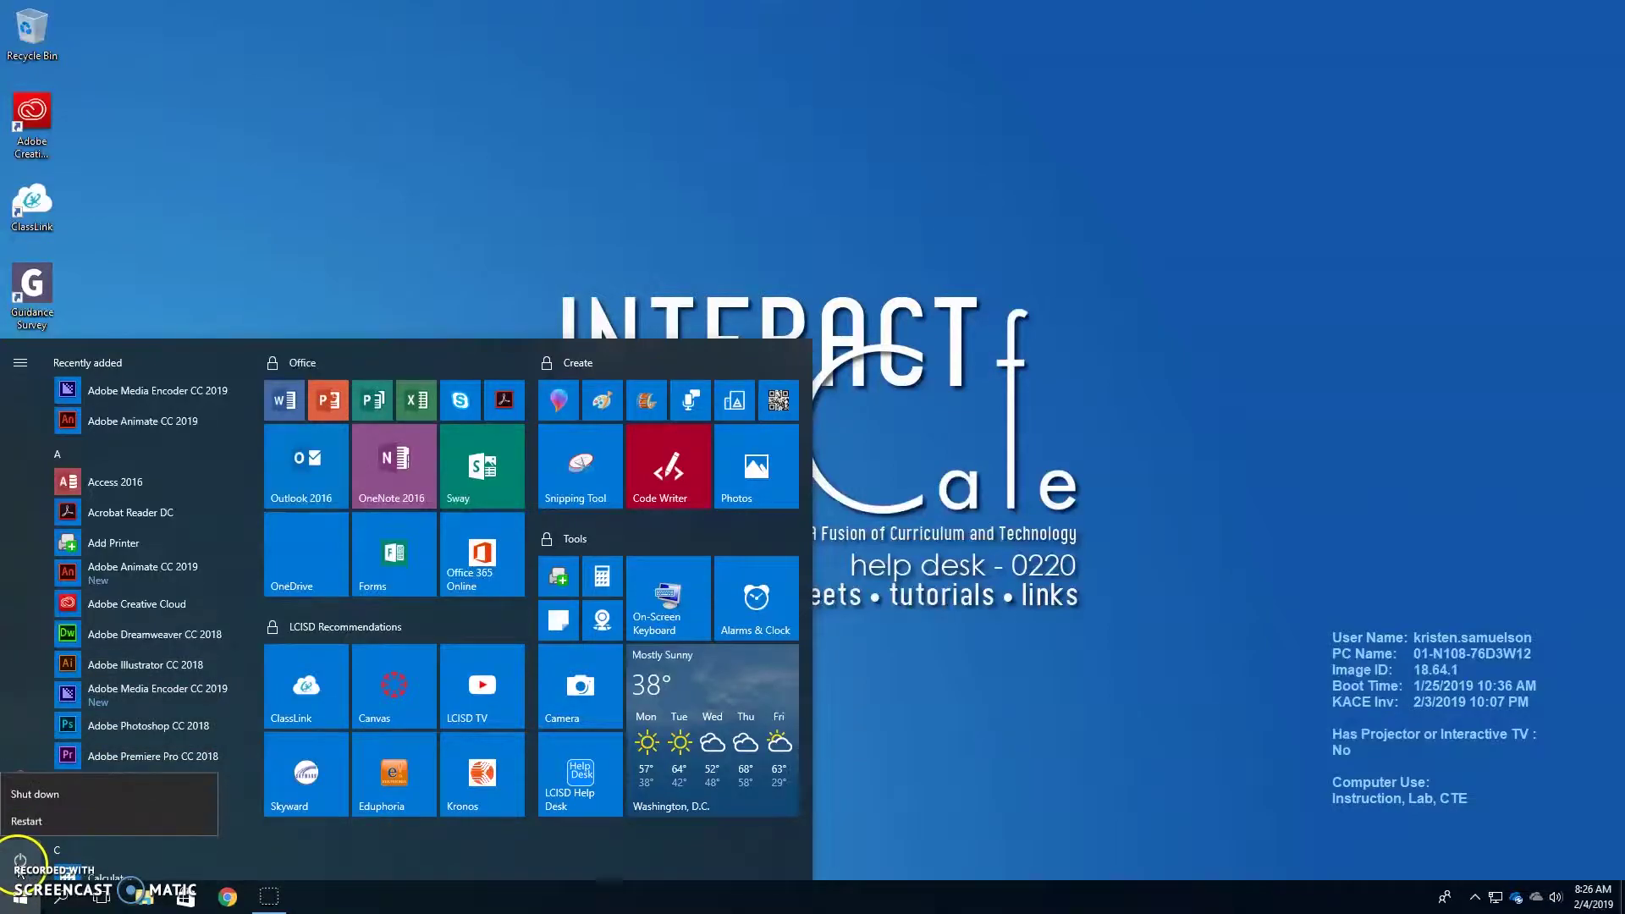
{"action": "left_click", "coordinate": [28, 719]}
{"action": "left_click", "coordinate": [16, 786]}
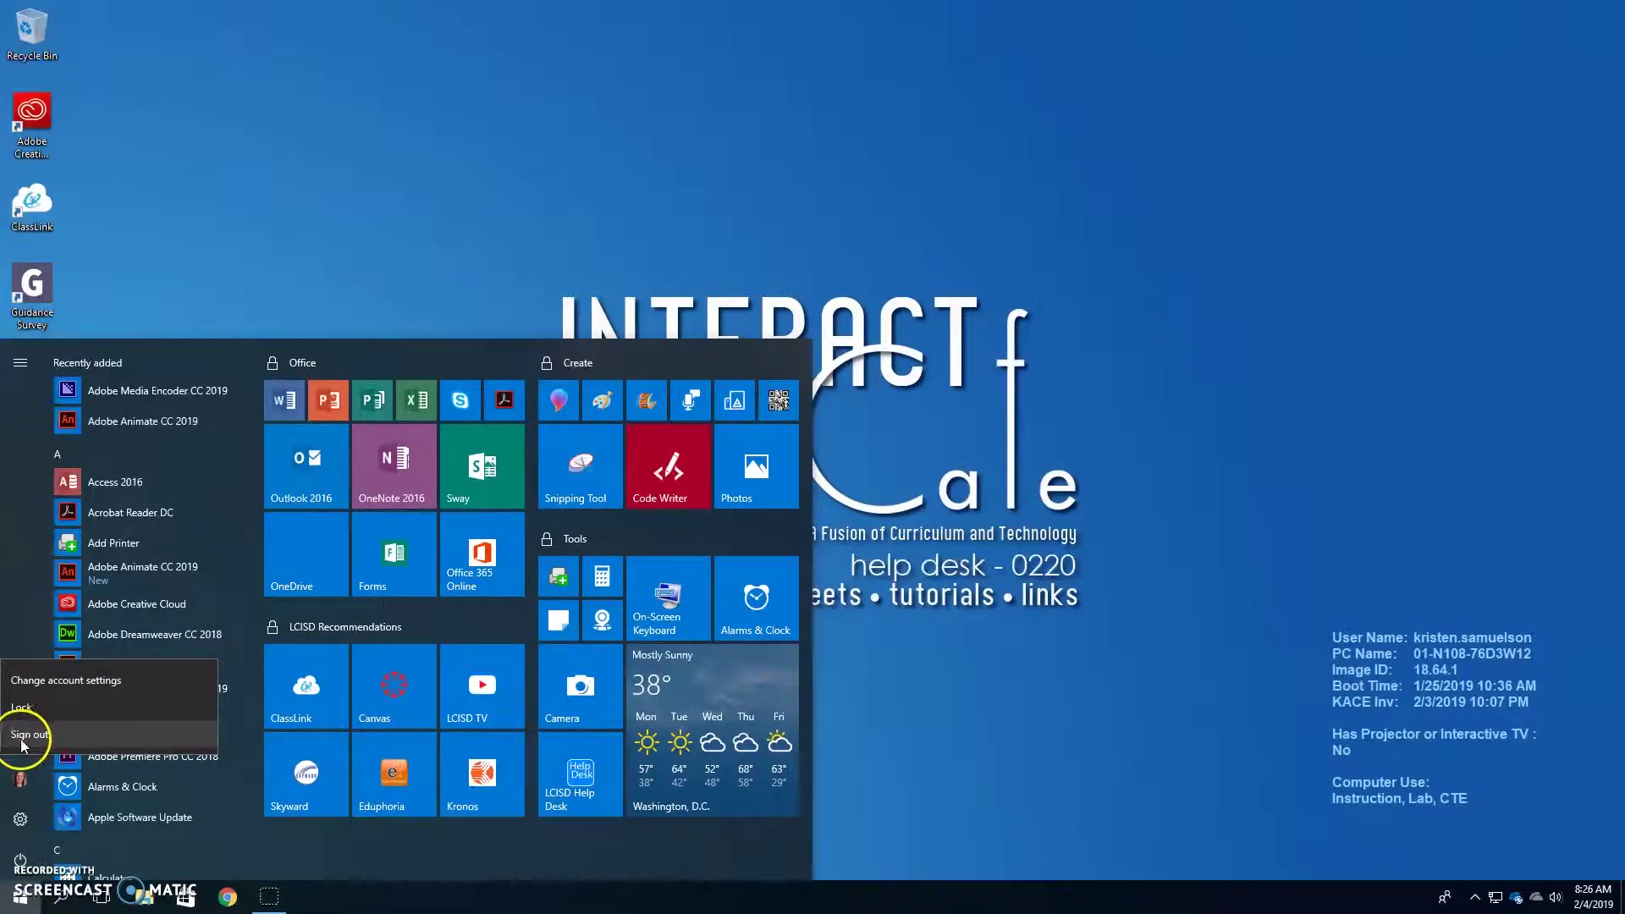
{"action": "left_click", "coordinate": [1035, 829]}
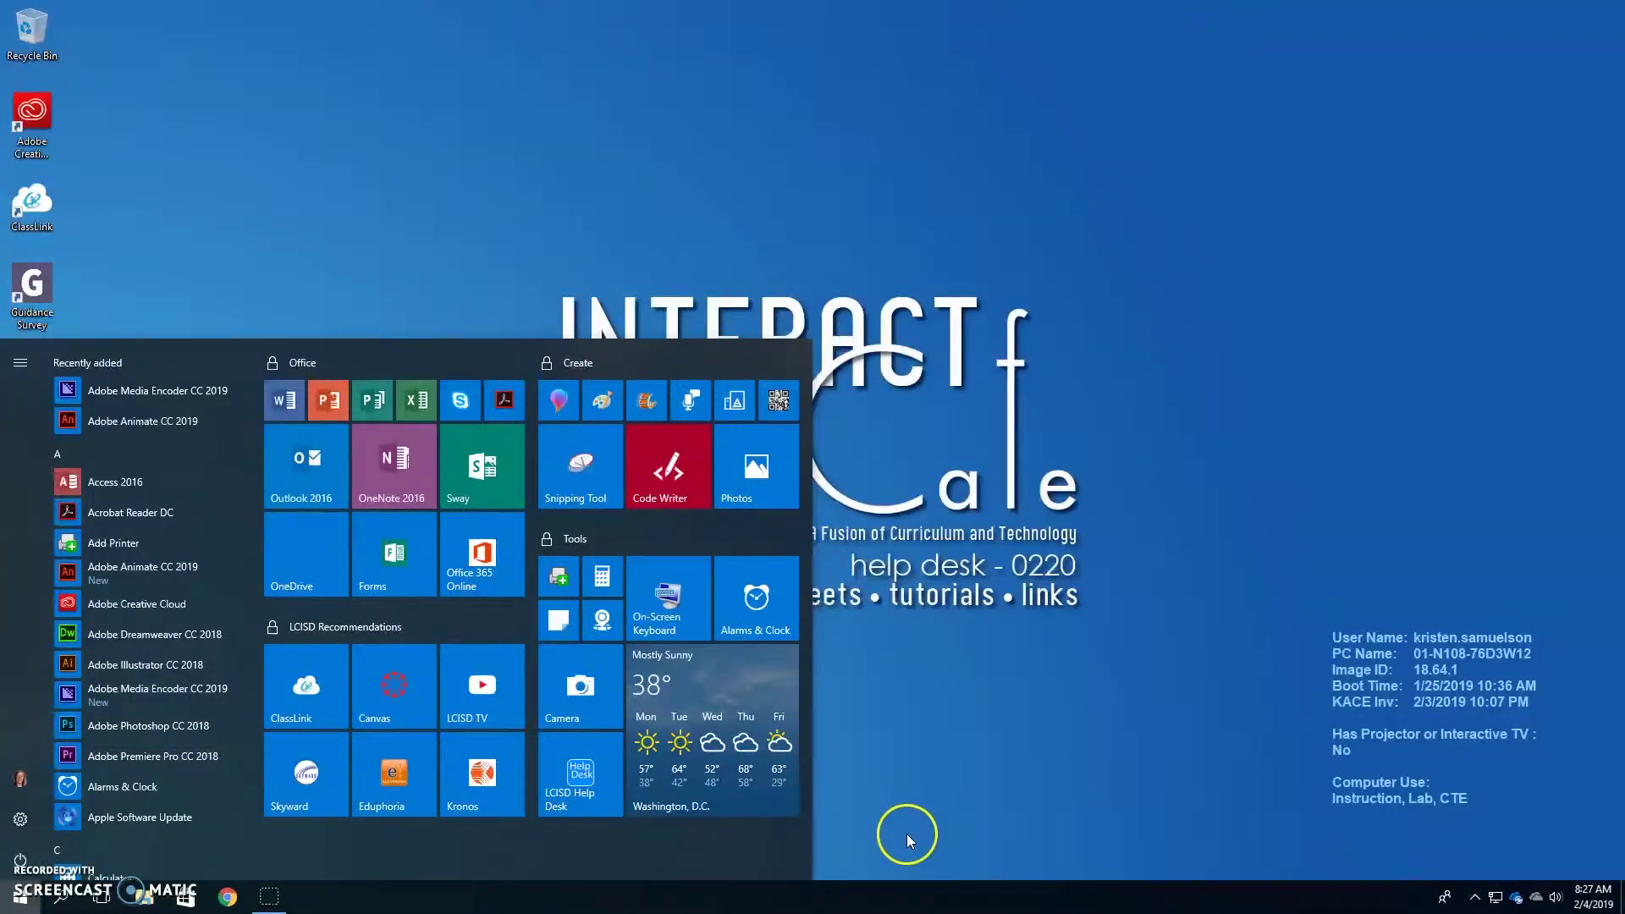